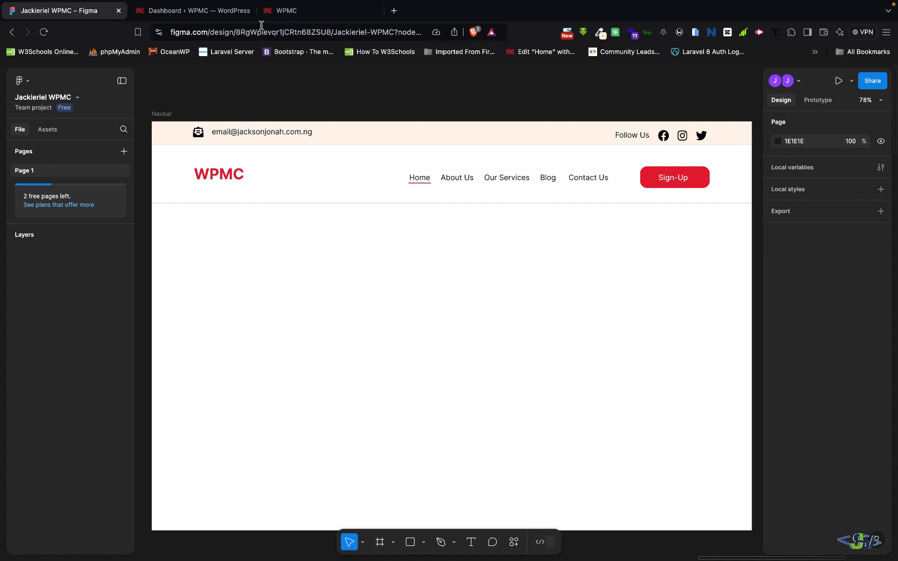
Step: Compare the live WPMC website's current header with the navbar design in Figma
{"action": "left_click", "coordinate": [297, 16]}
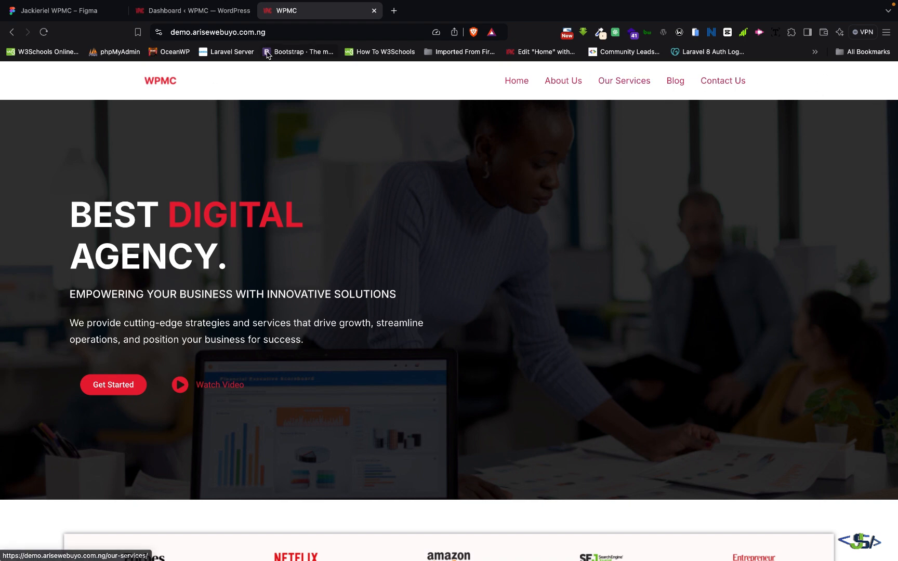
{"action": "left_click", "coordinate": [78, 13]}
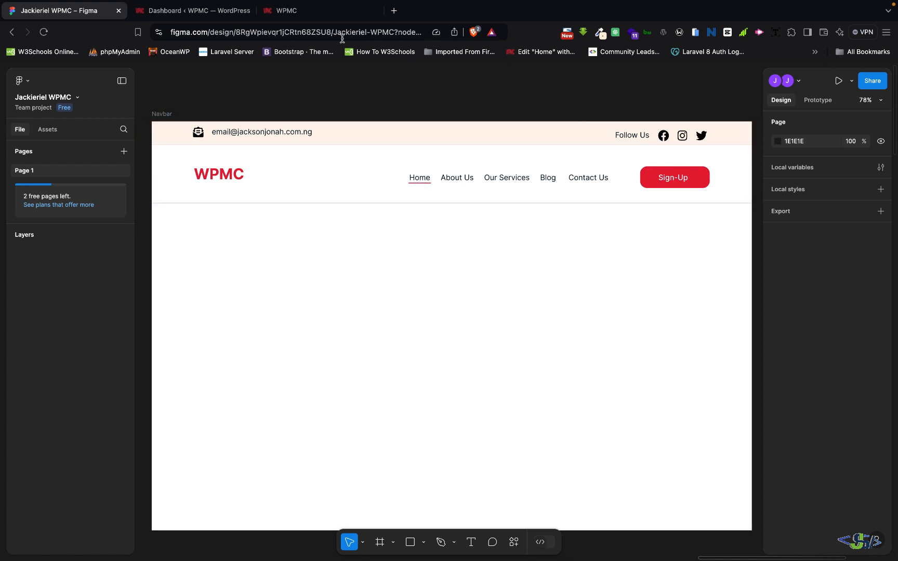
Step: Switch to the WordPress dashboard and show the list of installed plugins
{"action": "left_click", "coordinate": [201, 16]}
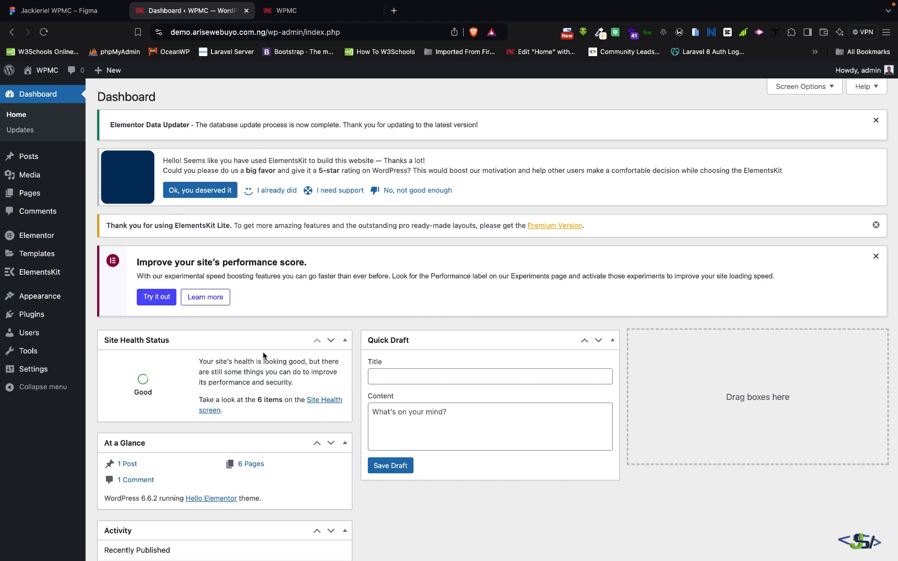
{"action": "mouse_move", "coordinate": [81, 257]}
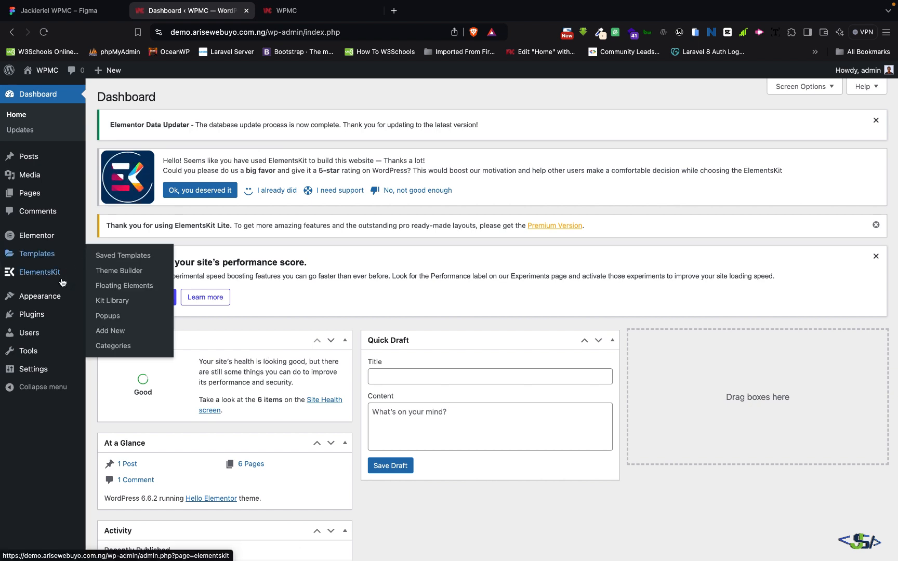
{"action": "mouse_move", "coordinate": [43, 322]}
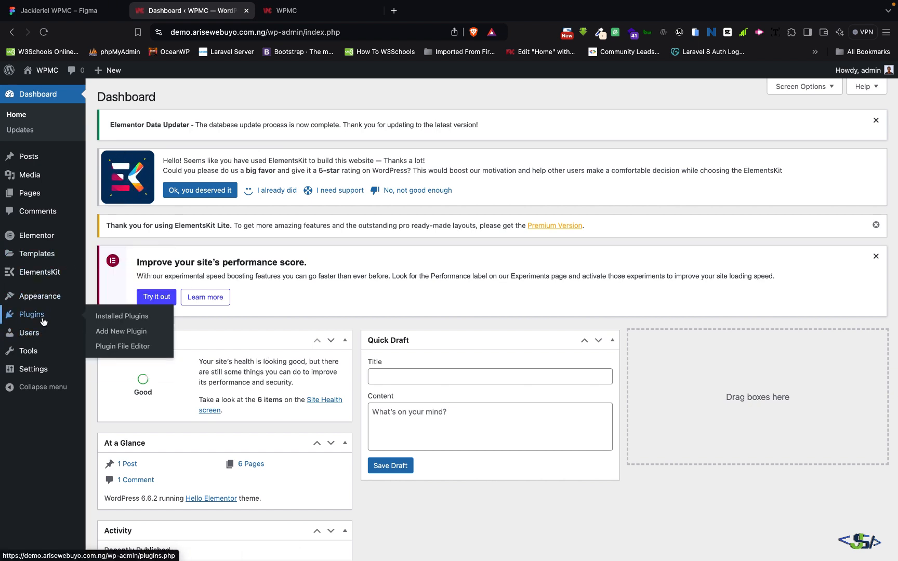
{"action": "left_click", "coordinate": [128, 319]}
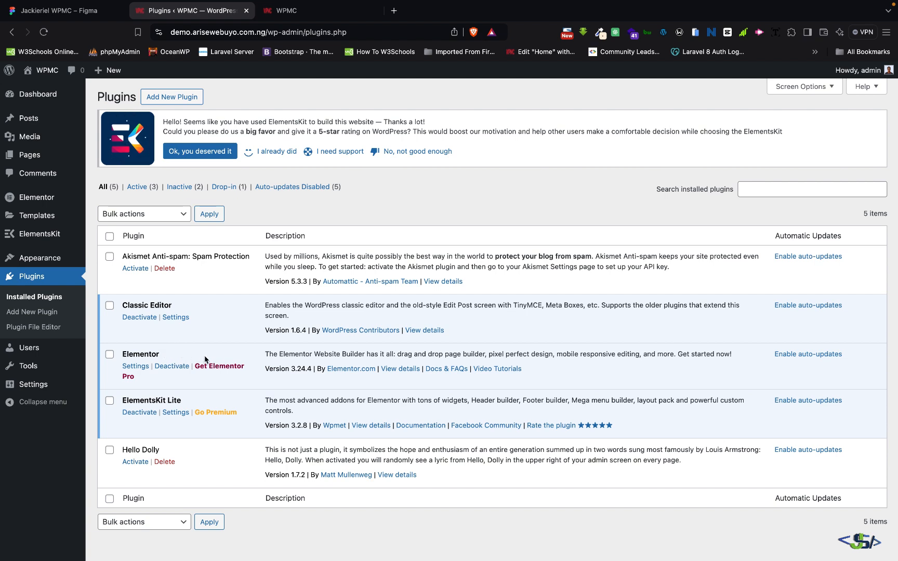
Step: Search the new plugins for "header and footer", and install and activate Elementor Header & Footer Builder
{"action": "left_click", "coordinate": [173, 96]}
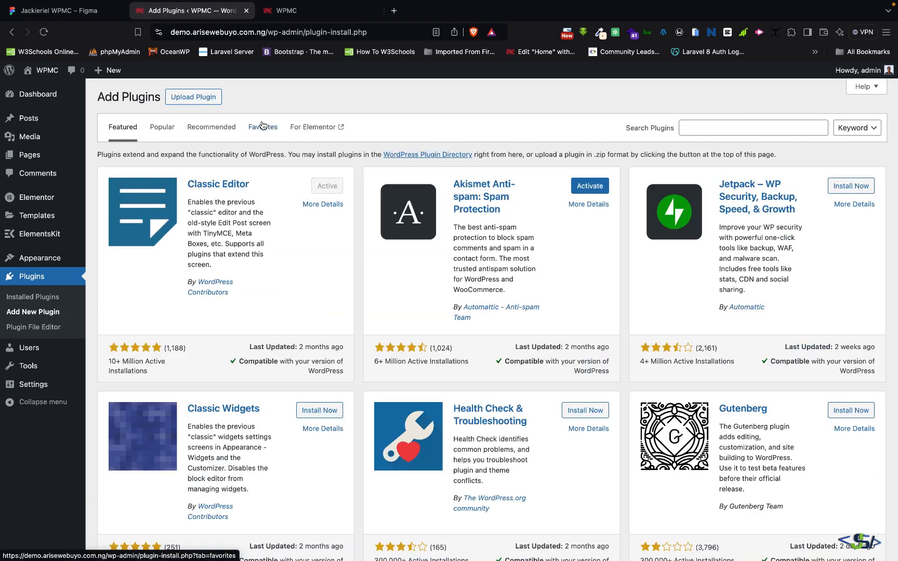
{"action": "left_click", "coordinate": [724, 131]}
{"action": "type", "text": "header"}
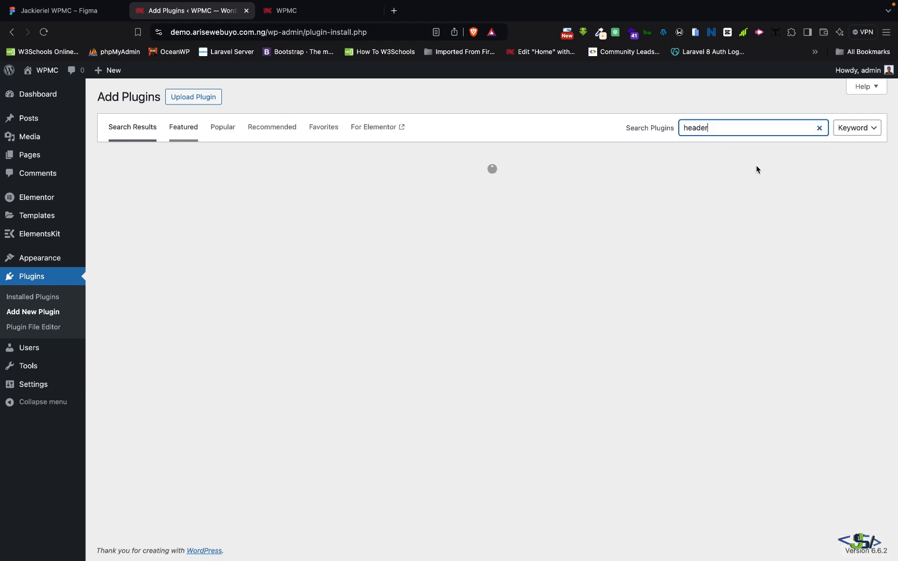
{"action": "left_click", "coordinate": [730, 129]}
{"action": "left_click", "coordinate": [755, 170]}
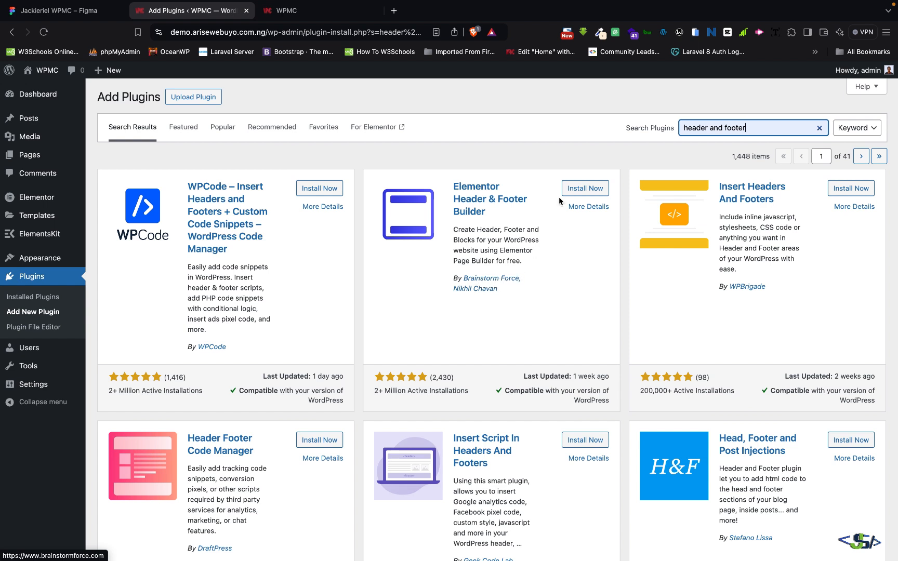
{"action": "left_click", "coordinate": [586, 188]}
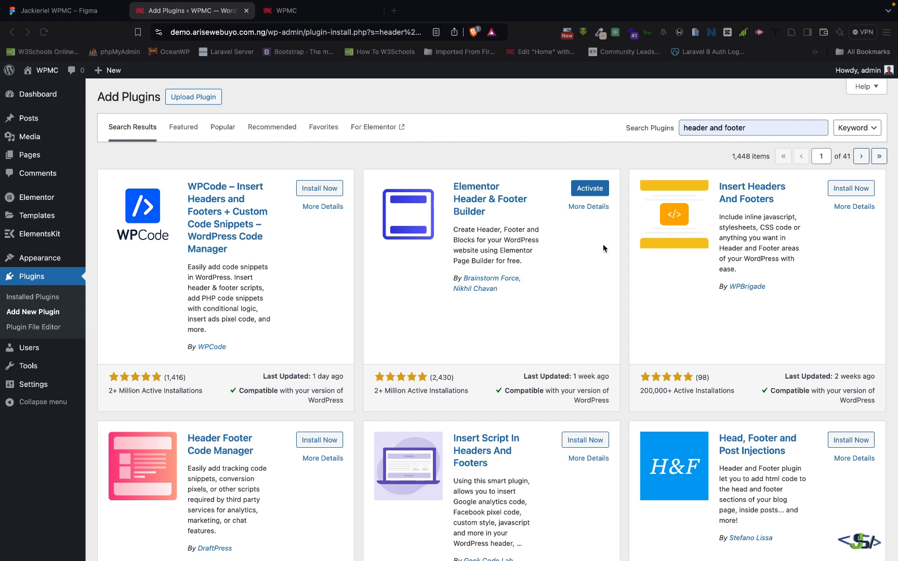
{"action": "left_click", "coordinate": [587, 192]}
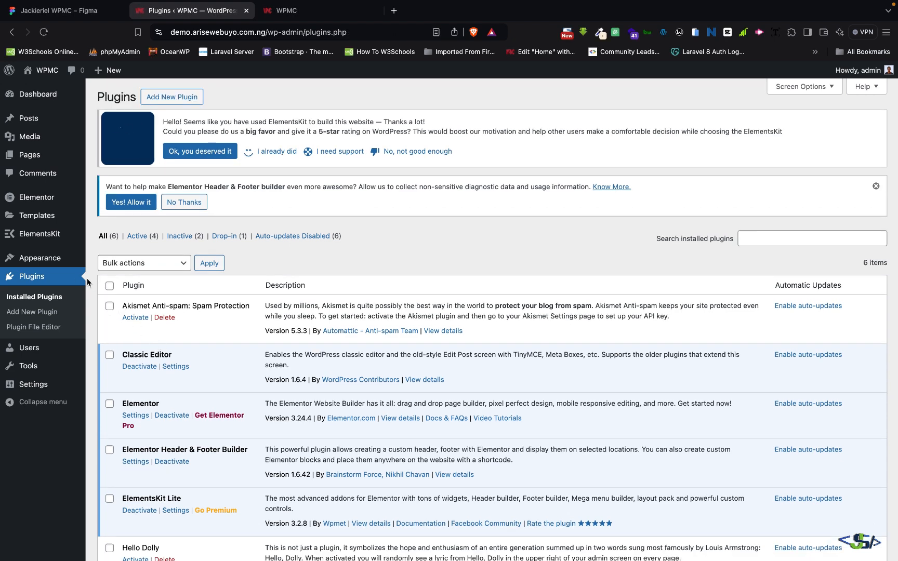
Step: Create a new Elementor Header & Footer Builder template titled "Jackieriel Header"
{"action": "mouse_move", "coordinate": [48, 265]}
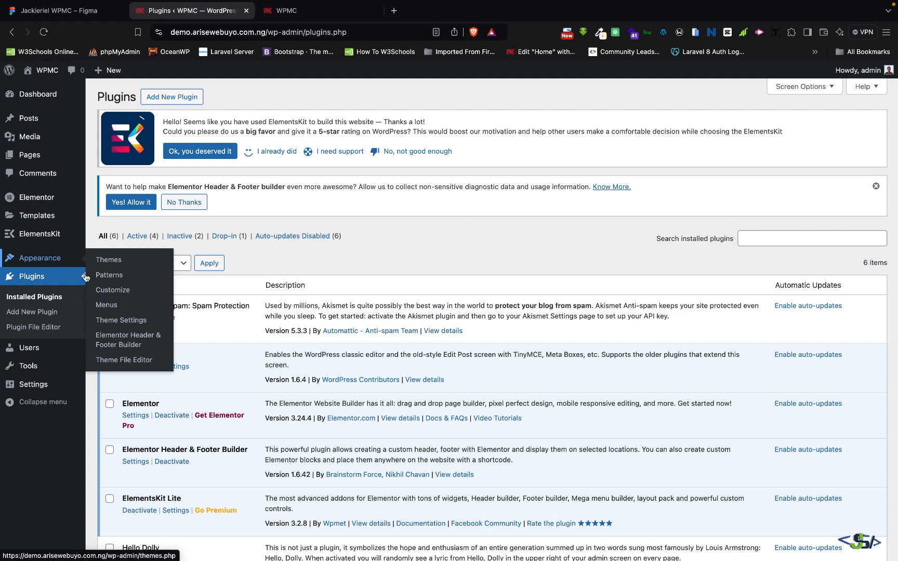
{"action": "left_click", "coordinate": [138, 343]}
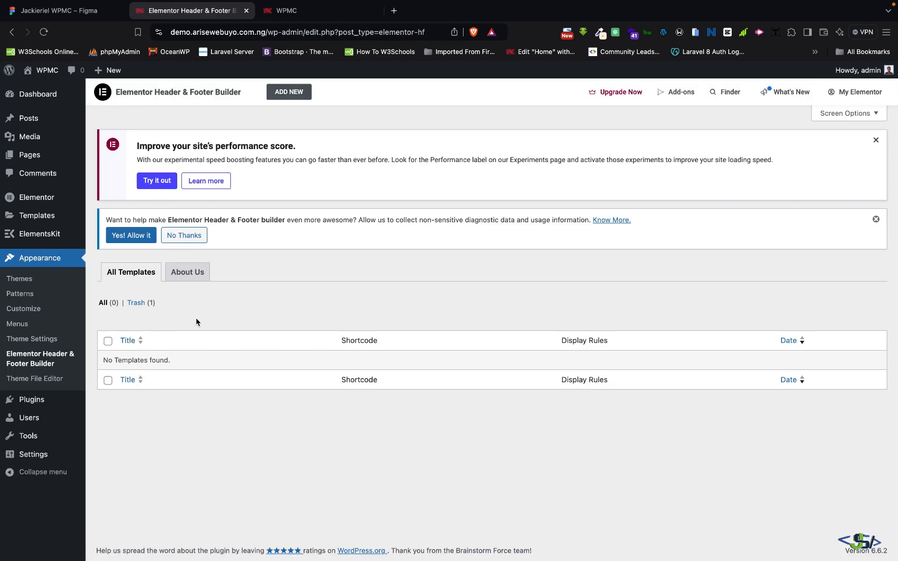
{"action": "left_click", "coordinate": [299, 96]}
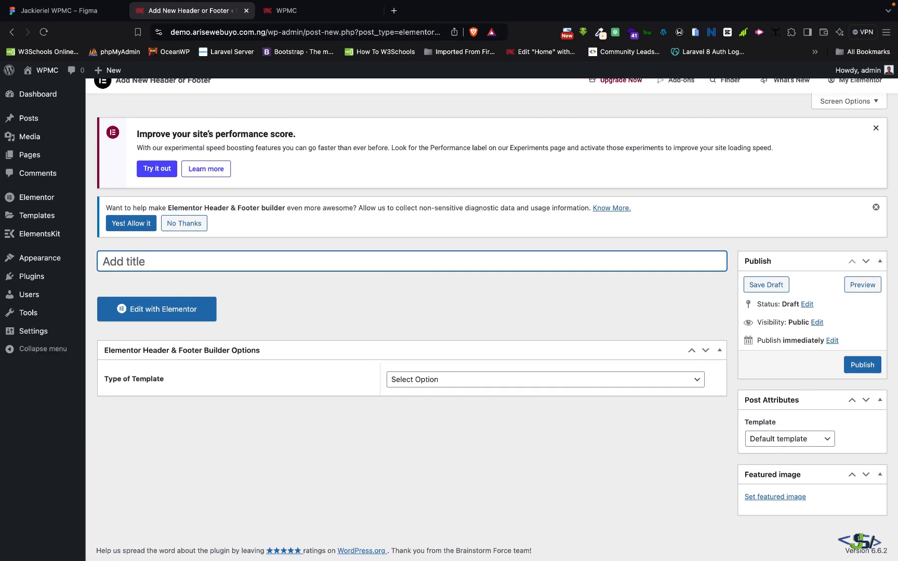
{"action": "type", "text": "Jackieriel Header"}
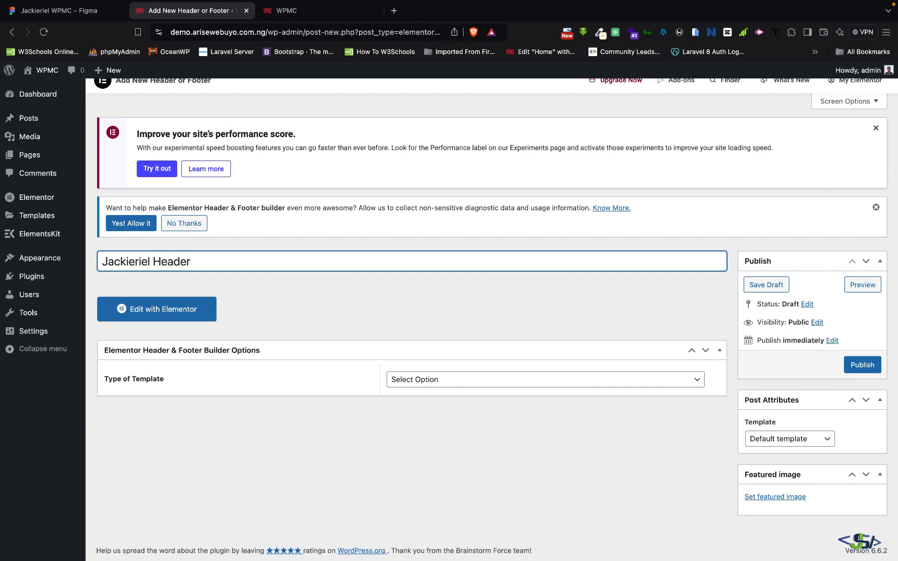
Step: Set the template's type to Header and its display location to Entire Website
{"action": "left_click", "coordinate": [476, 380]}
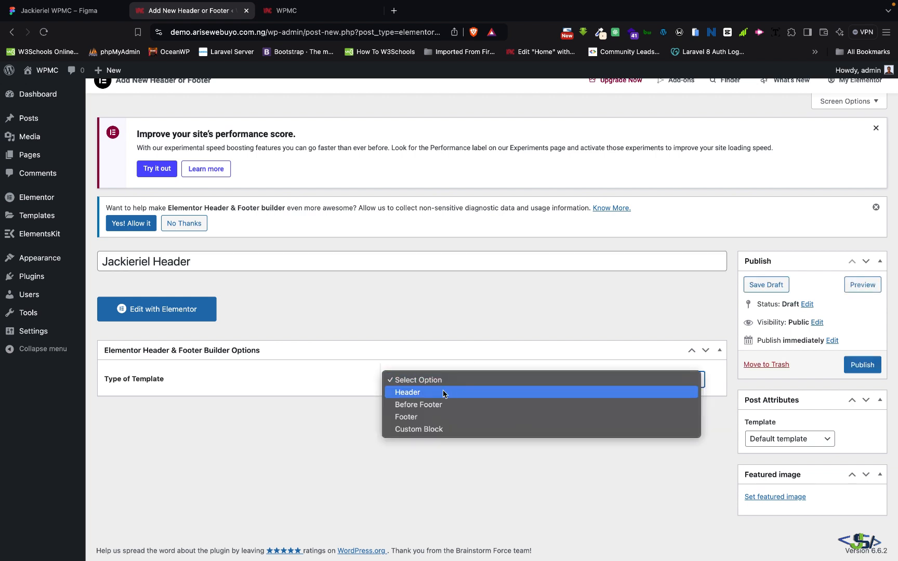
{"action": "left_click", "coordinate": [422, 393]}
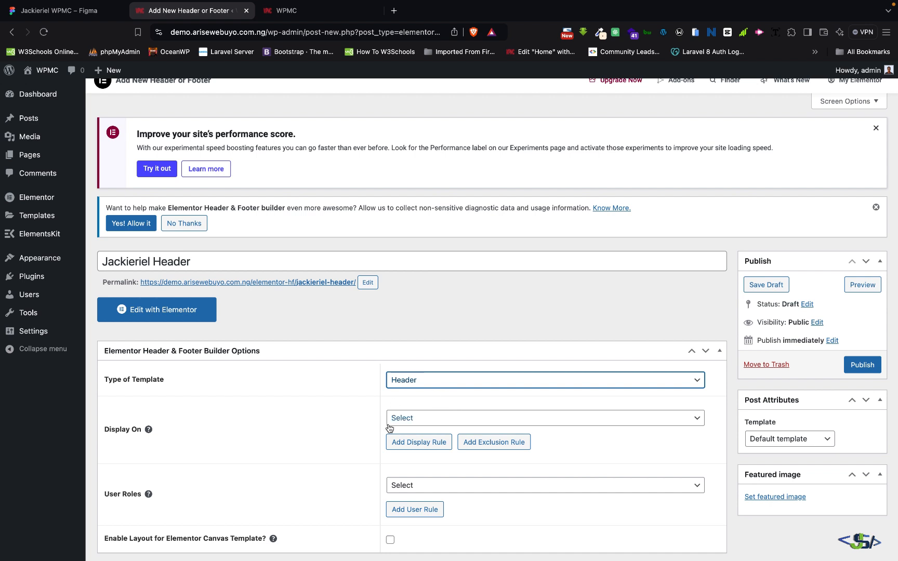
{"action": "left_click", "coordinate": [400, 420]}
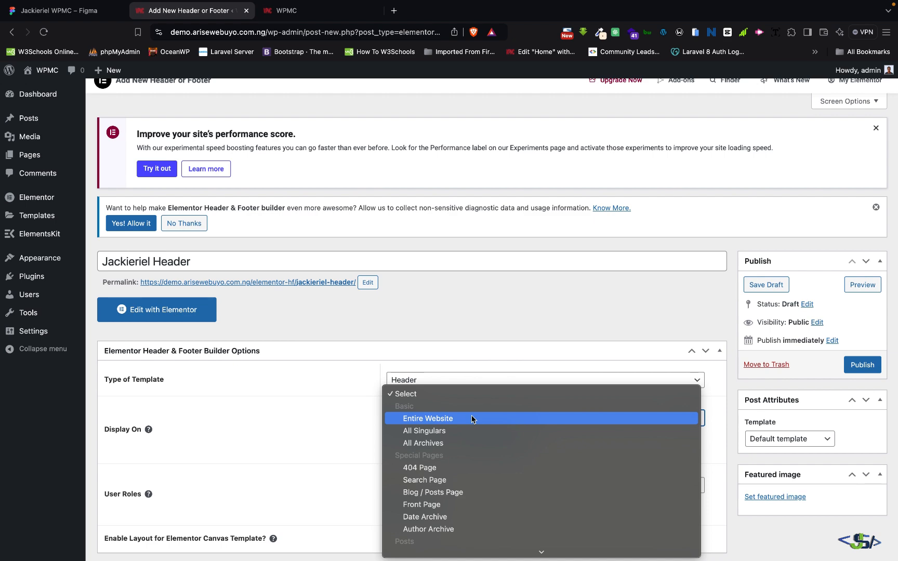
{"action": "left_click", "coordinate": [471, 417]}
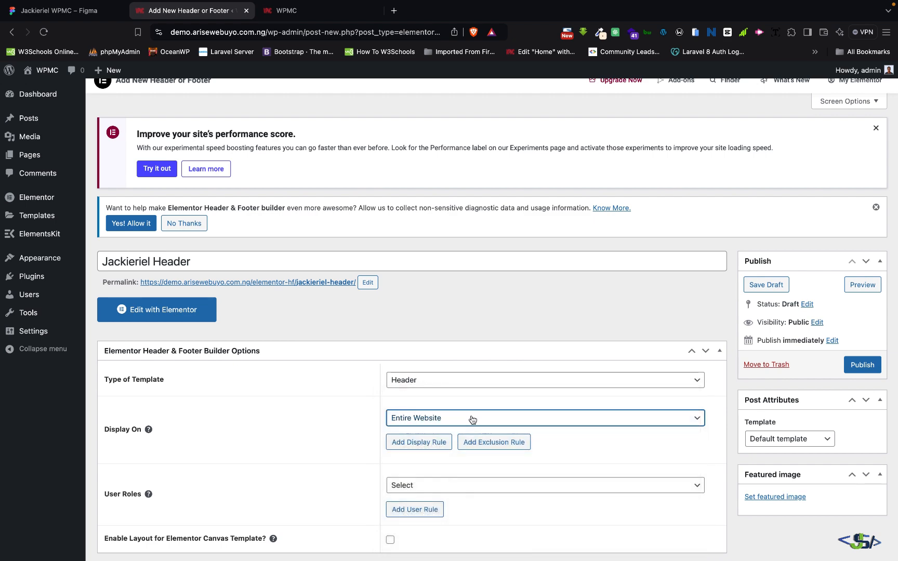
Step: Publish the header with the Elementor Canvas page template and open it for editing in Elementor
{"action": "scroll", "coordinate": [472, 419], "scroll_direction": "down", "scroll_amount": 2}
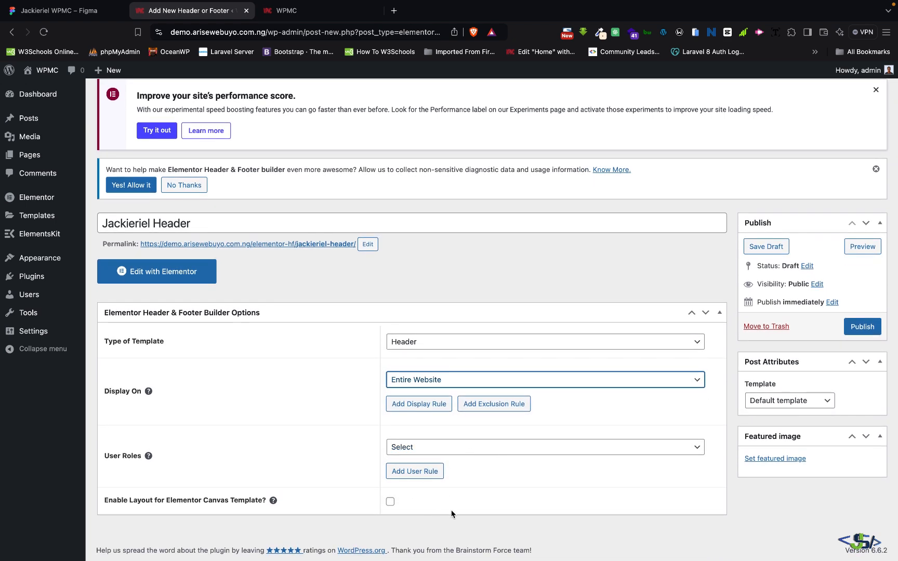
{"action": "left_click", "coordinate": [795, 408]}
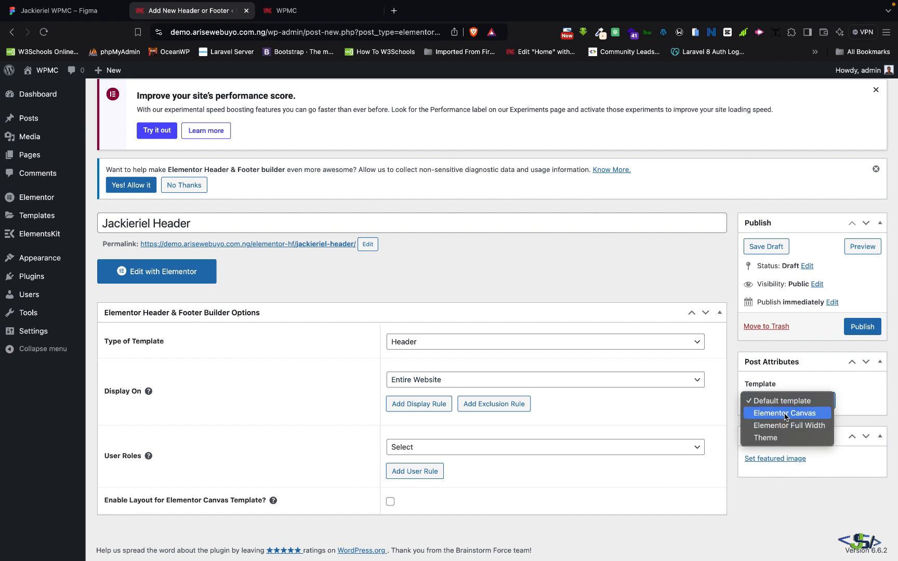
{"action": "left_click", "coordinate": [785, 413]}
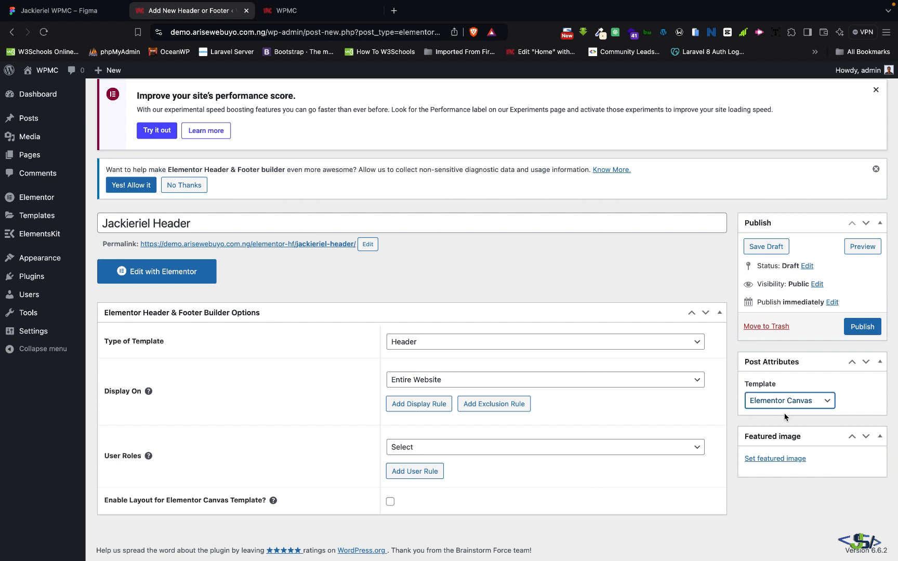
{"action": "left_click", "coordinate": [861, 327]}
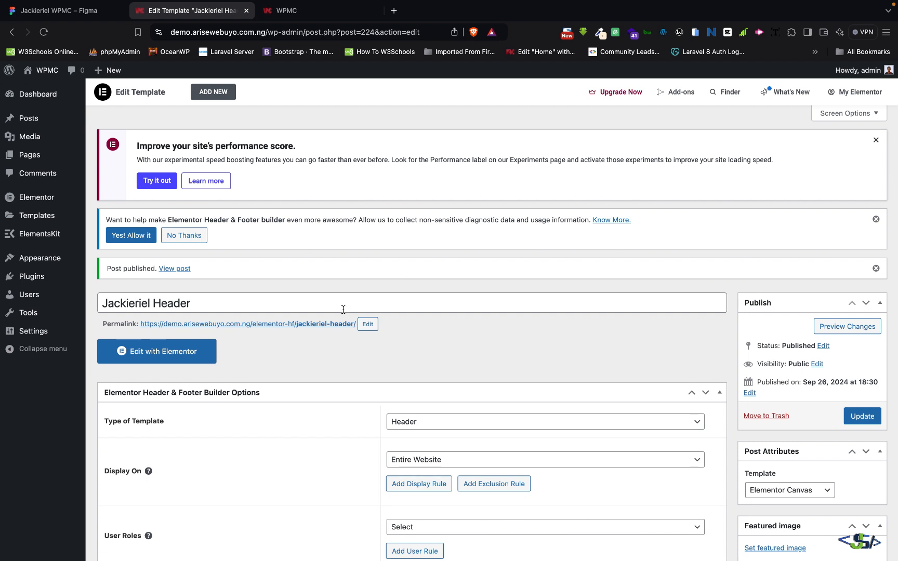
{"action": "left_click", "coordinate": [160, 353]}
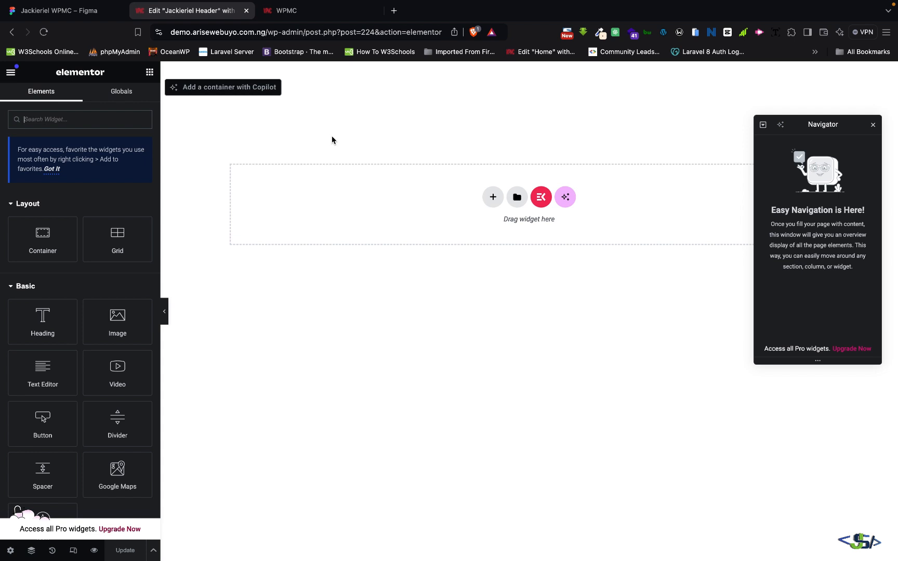
Step: Check the header area of the live WPMC site and review the navbar design in Figma
{"action": "left_click", "coordinate": [298, 15]}
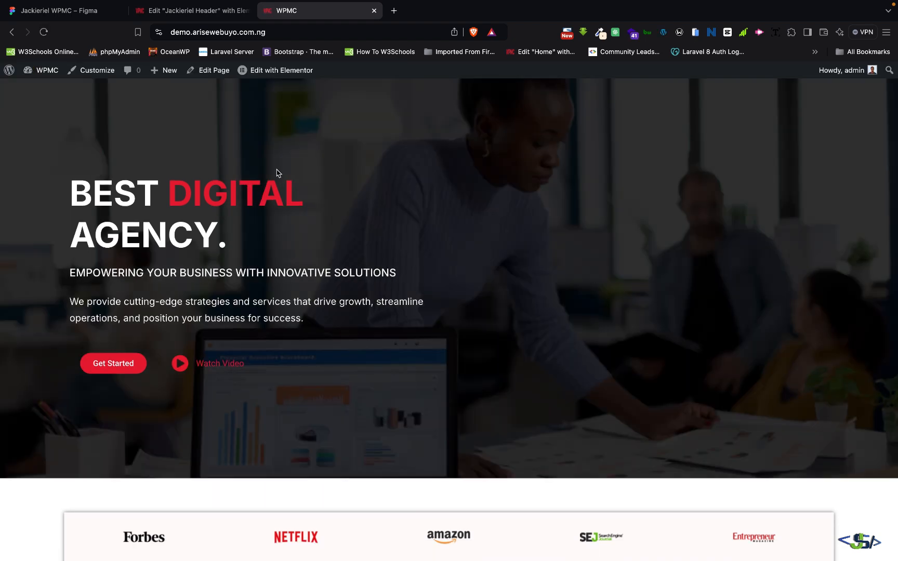
{"action": "scroll", "coordinate": [413, 201], "scroll_direction": "down", "scroll_amount": 1}
{"action": "scroll", "coordinate": [413, 201], "scroll_direction": "up", "scroll_amount": 2}
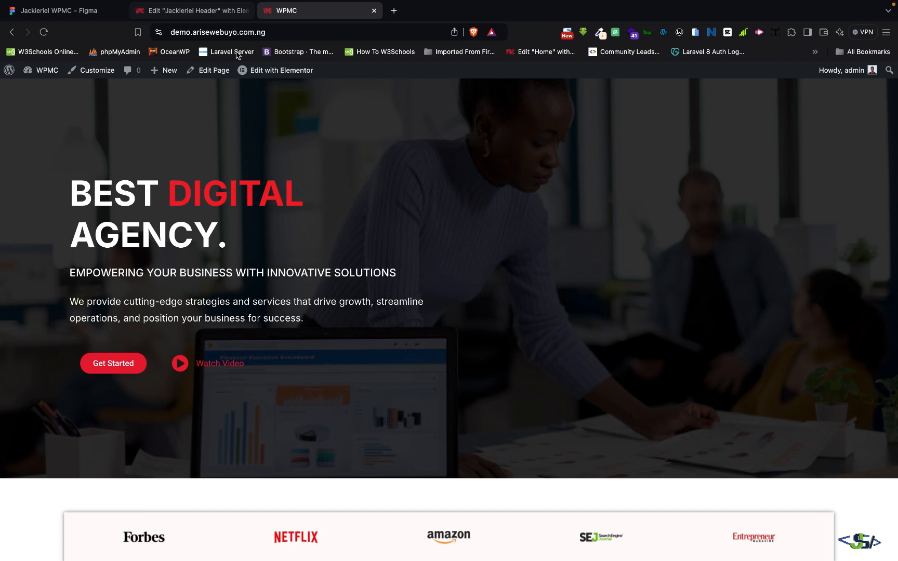
{"action": "left_click", "coordinate": [205, 13]}
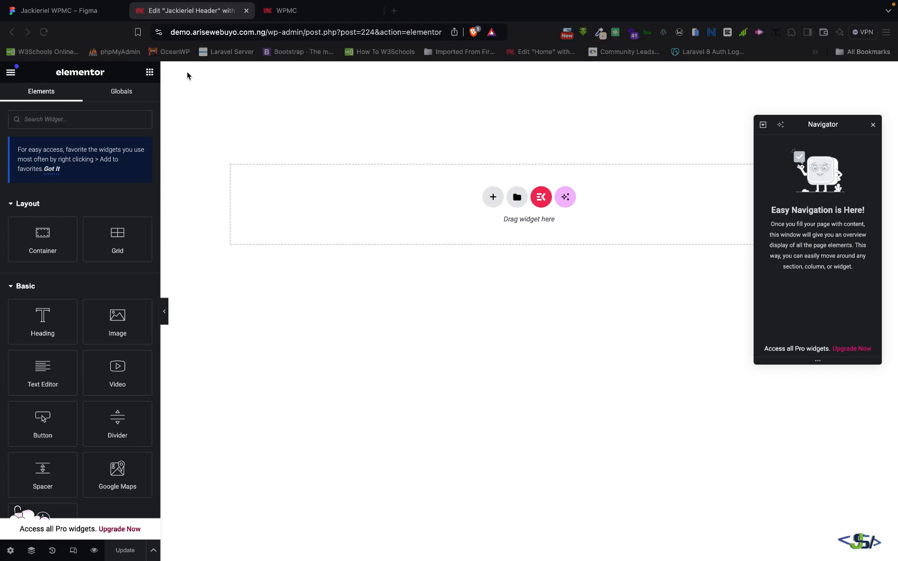
{"action": "left_click", "coordinate": [70, 13]}
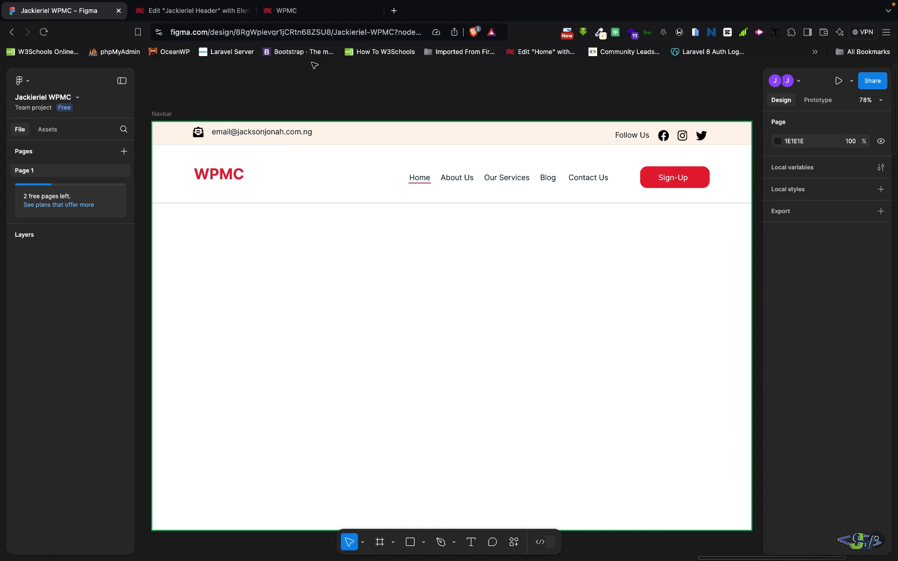
Step: Back in the Elementor editor, add a container to the empty header and name it "Top Nav"
{"action": "left_click", "coordinate": [208, 18]}
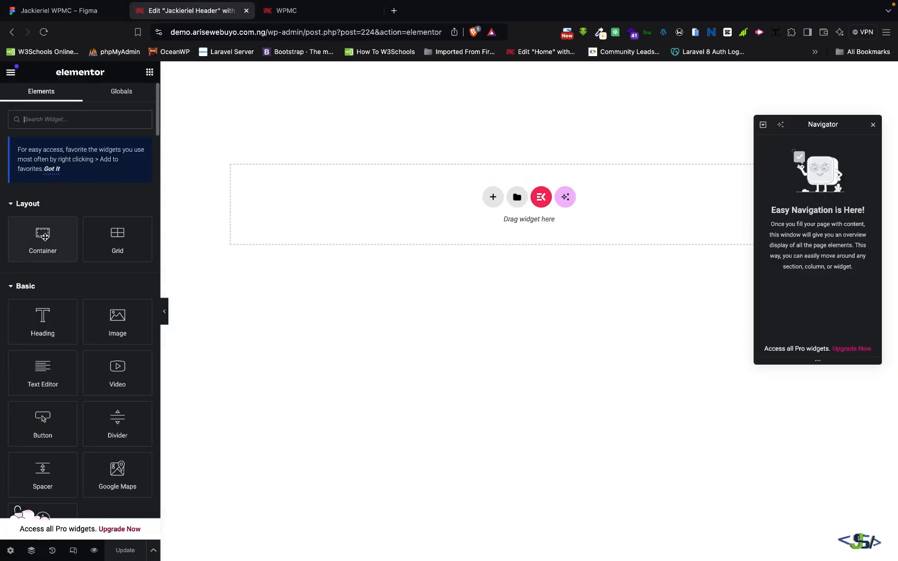
{"action": "left_click_drag", "start_coordinate": [44, 237], "coordinate": [407, 214]}
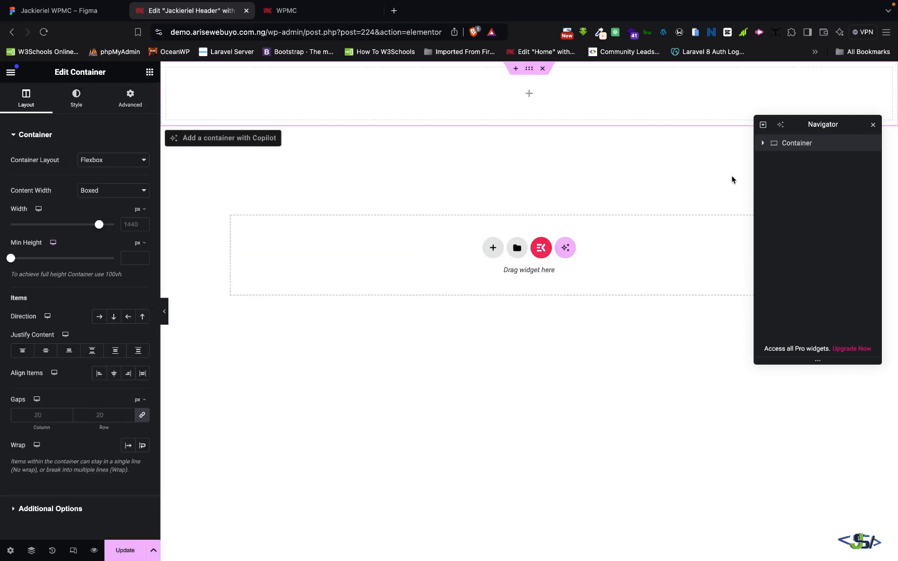
{"action": "double_click", "coordinate": [811, 143]}
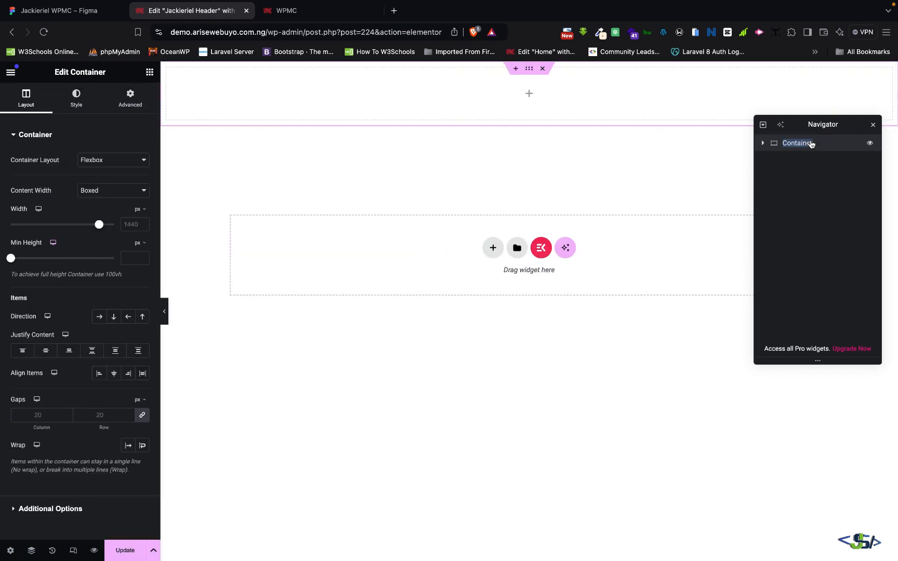
{"action": "type", "text": "Top Nav"}
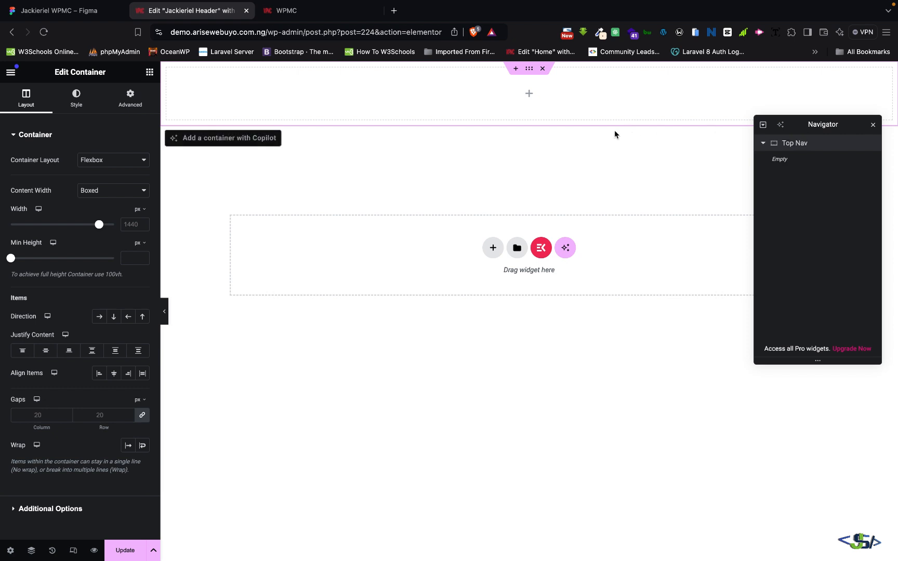
Step: Add a second container below Top Nav and name it "Main Nav"
{"action": "left_click", "coordinate": [149, 72]}
{"action": "left_click_drag", "start_coordinate": [44, 236], "coordinate": [441, 246]}
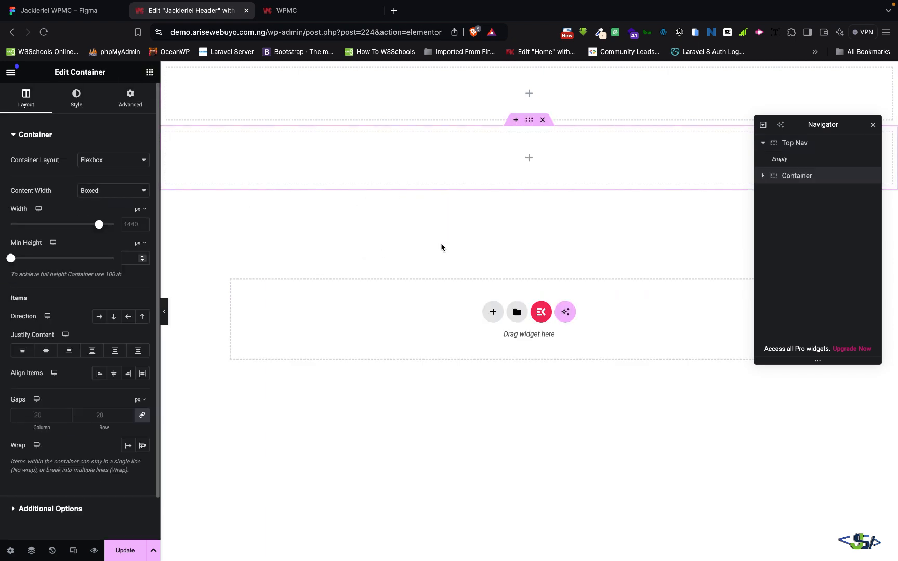
{"action": "double_click", "coordinate": [796, 176]}
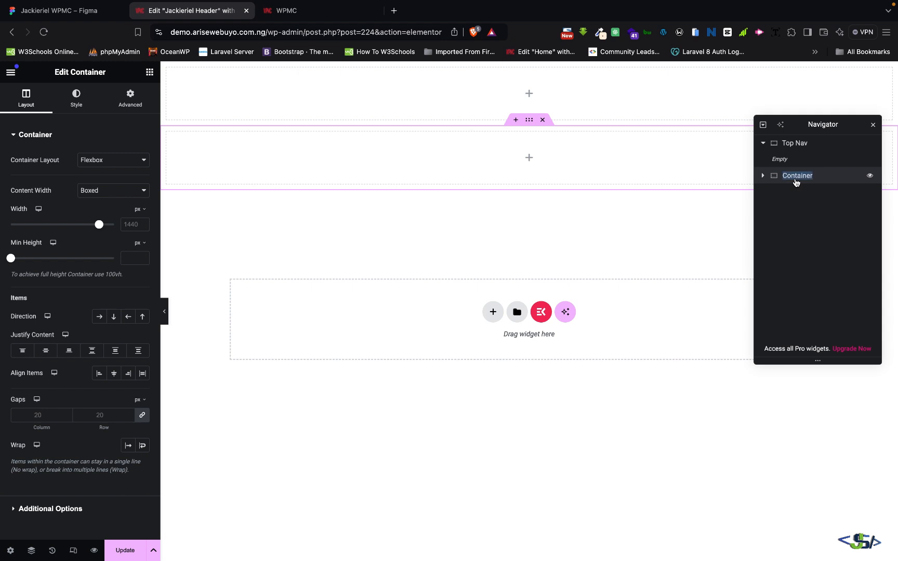
{"action": "type", "text": "Main Nav"}
{"action": "key", "text": "Return"}
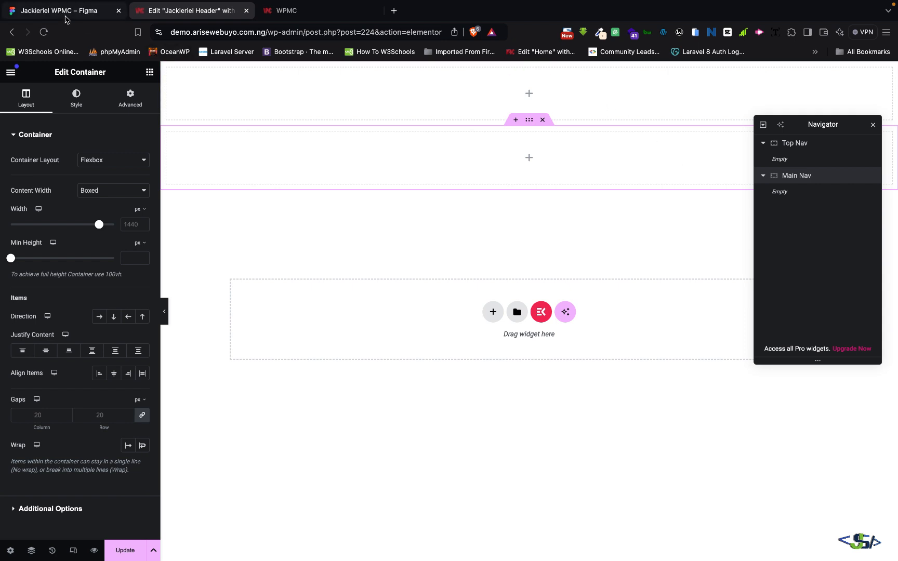
Step: After checking the navbar in Figma, add two side-by-side containers inside Top Nav by duplicating one and setting Top Nav's direction to row
{"action": "left_click", "coordinate": [68, 14]}
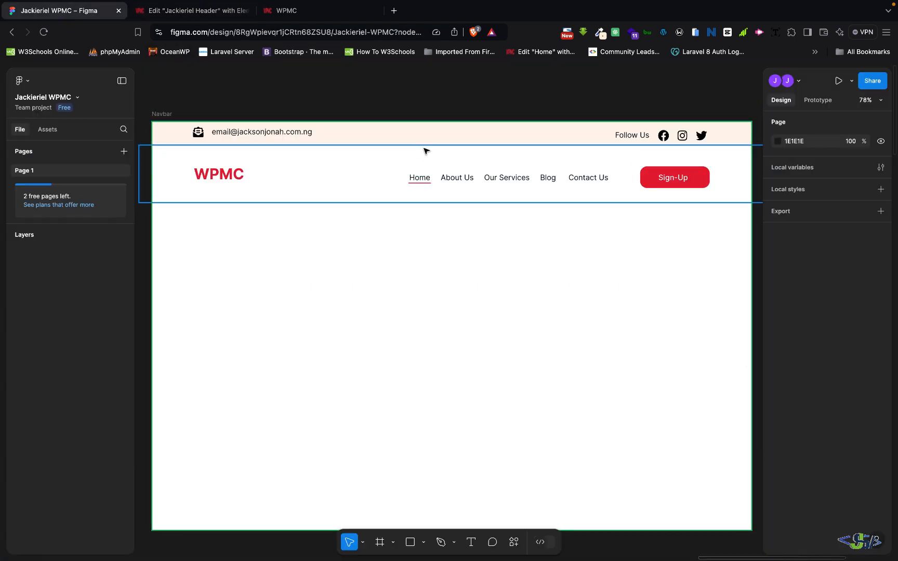
{"action": "left_click", "coordinate": [204, 12]}
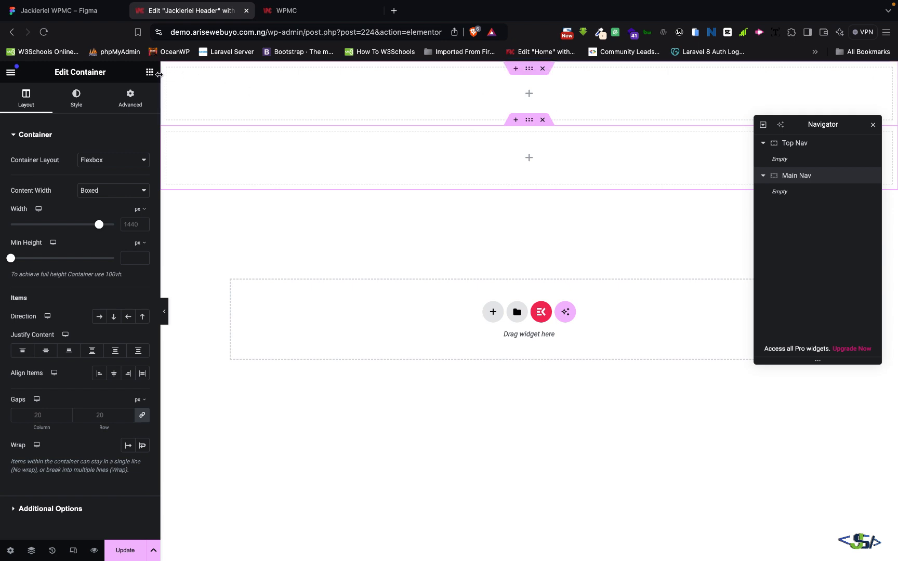
{"action": "left_click", "coordinate": [150, 72]}
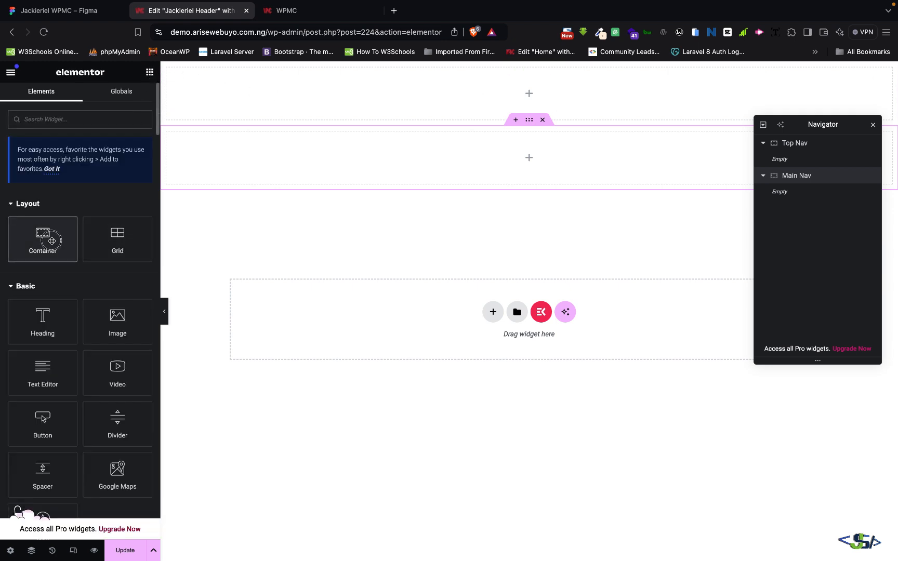
{"action": "left_click_drag", "start_coordinate": [52, 240], "coordinate": [479, 88]}
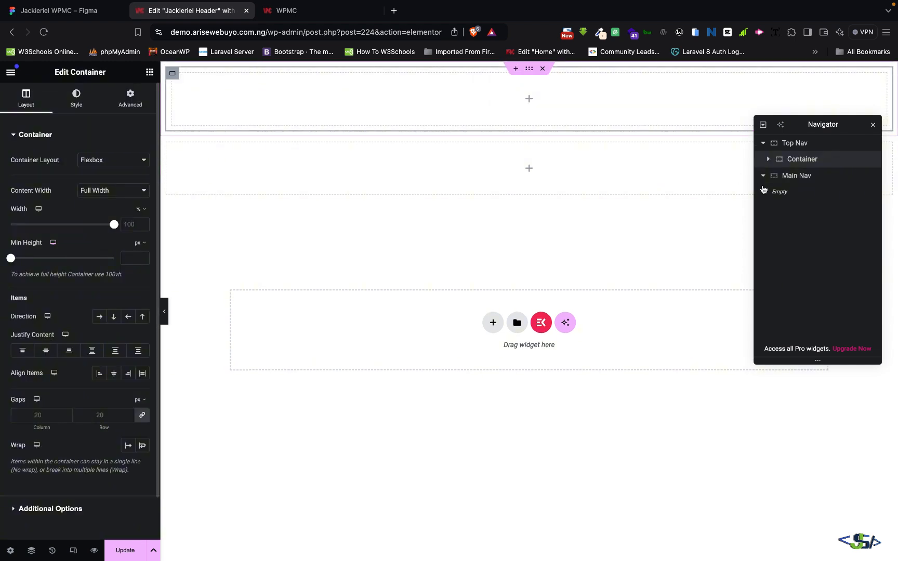
{"action": "right_click", "coordinate": [767, 158]}
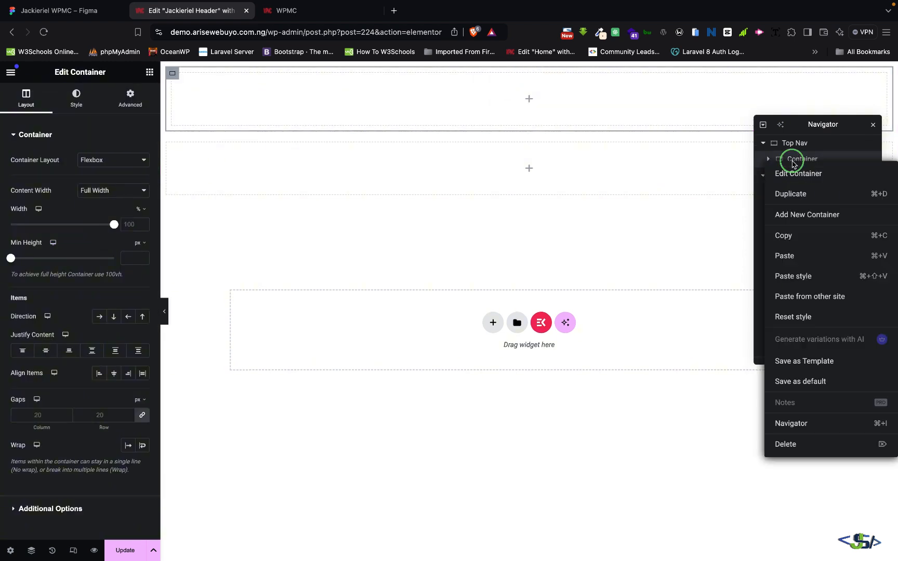
{"action": "left_click", "coordinate": [801, 195]}
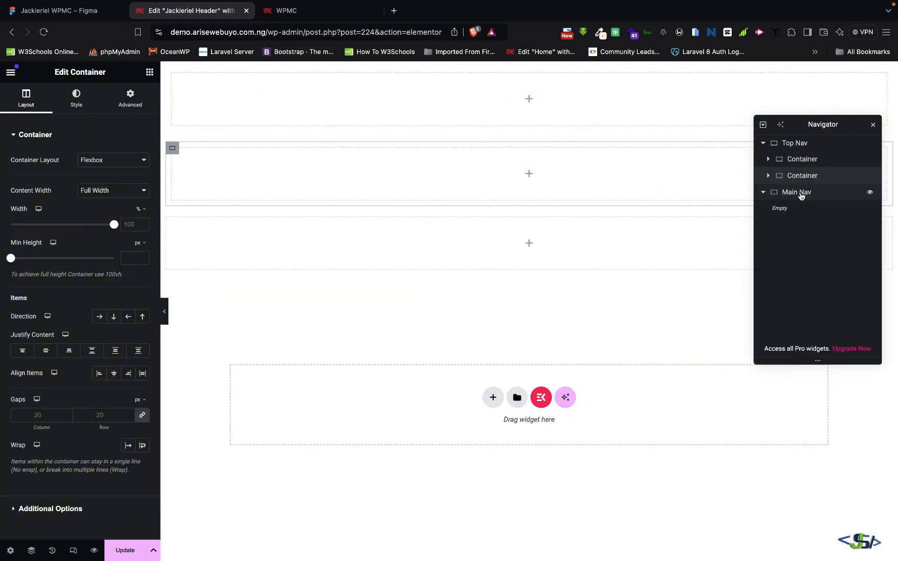
{"action": "left_click", "coordinate": [793, 144]}
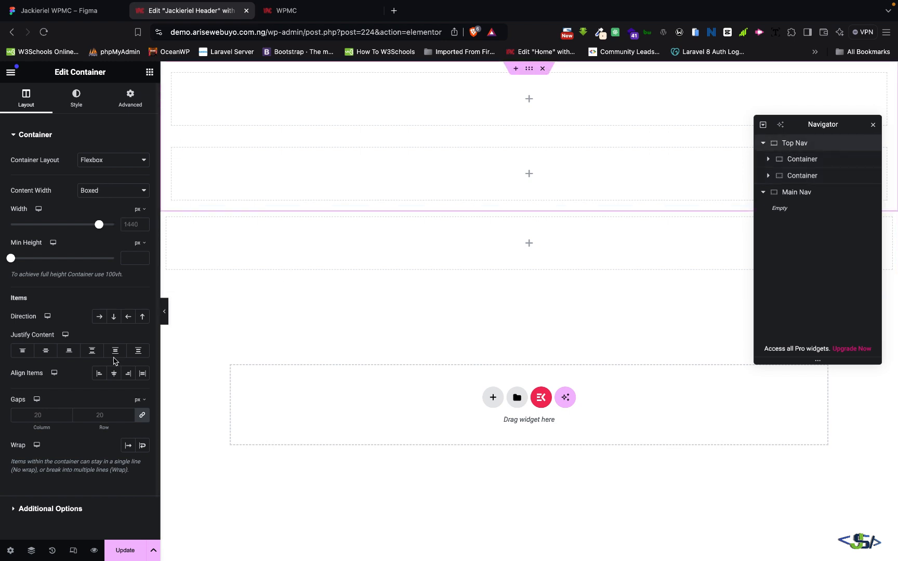
{"action": "left_click", "coordinate": [103, 317]}
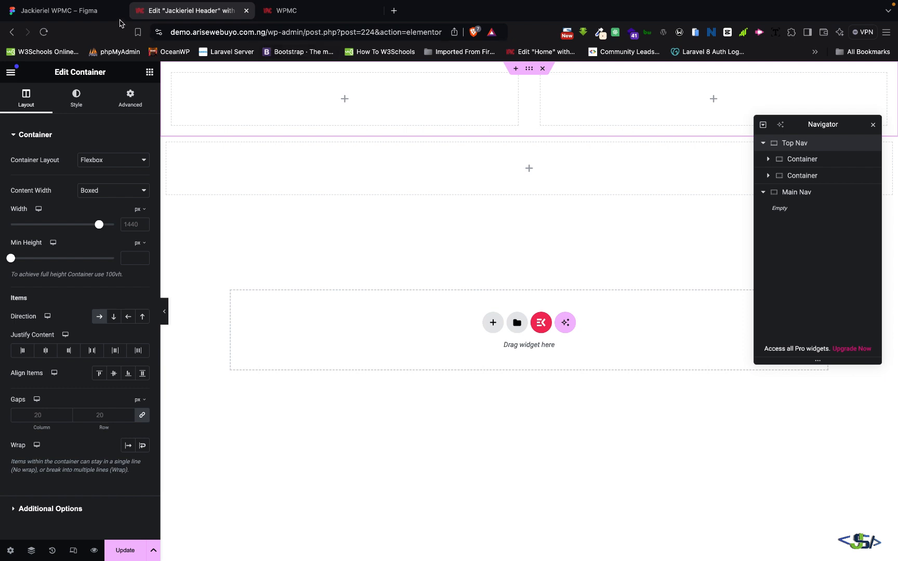
Step: Check the top bar's contents in the Figma design and add an Icon Box widget to Top Nav's first inner container in Elementor
{"action": "left_click", "coordinate": [96, 11]}
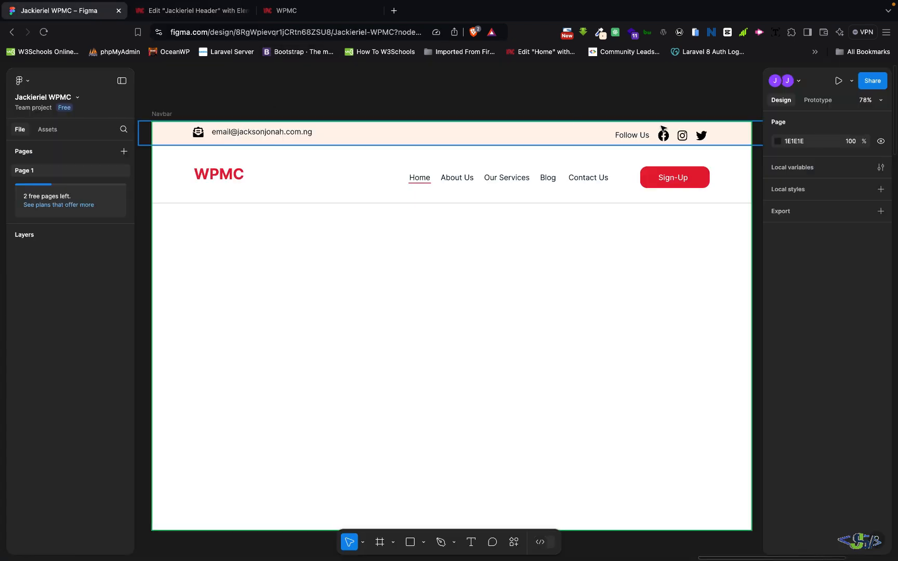
{"action": "left_click", "coordinate": [247, 16]}
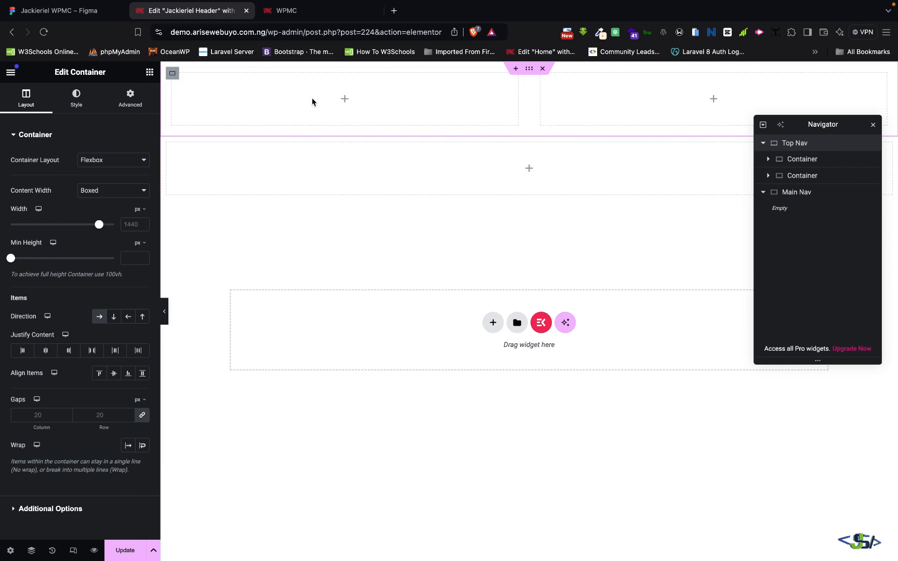
{"action": "left_click", "coordinate": [150, 74]}
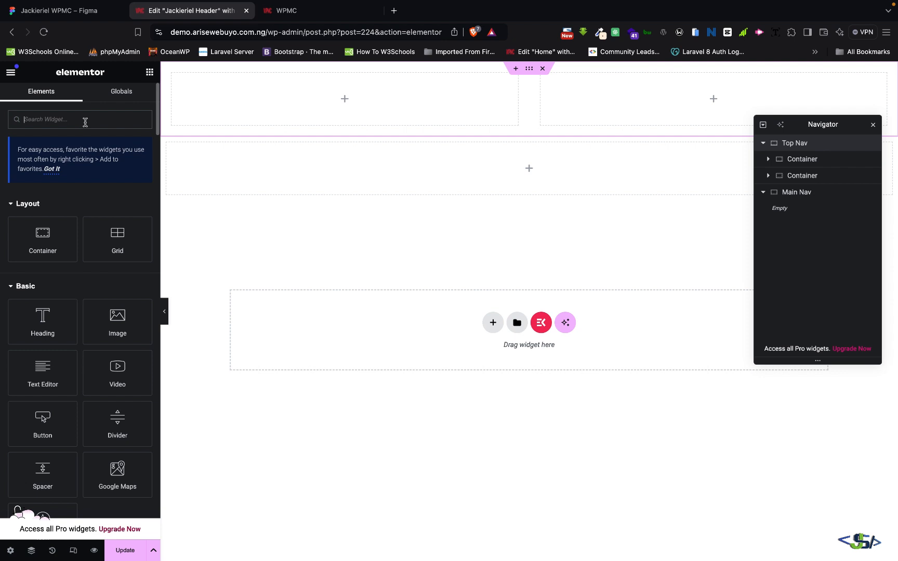
{"action": "type", "text": "icon"}
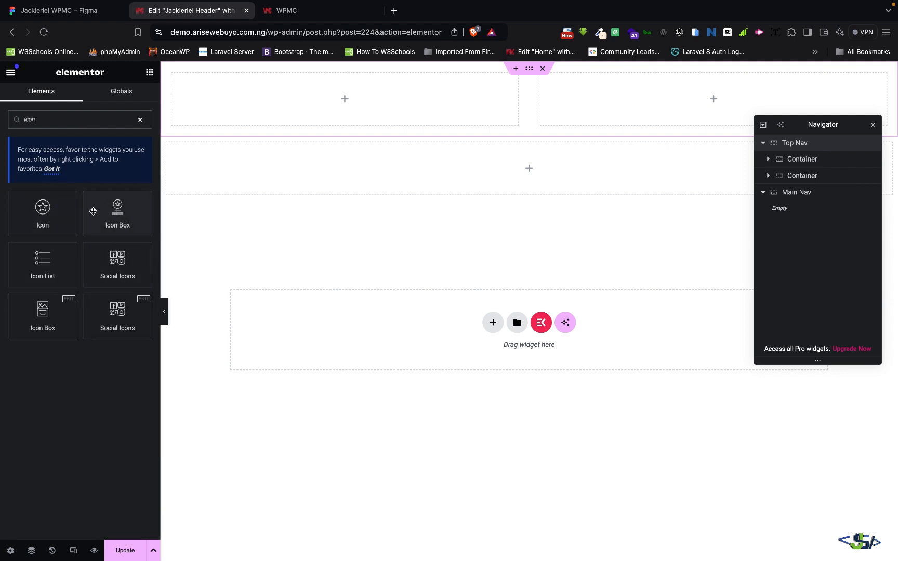
{"action": "left_click_drag", "start_coordinate": [126, 226], "coordinate": [298, 113]}
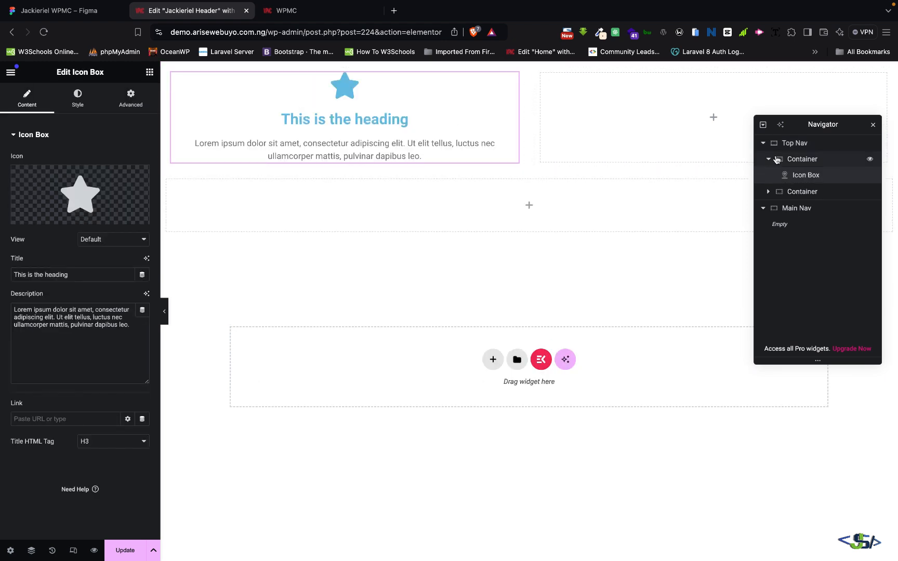
Step: Select Top Nav, switch to Figma and copy the fill colour FFF4EA of the navbar's top bar
{"action": "left_click", "coordinate": [796, 145]}
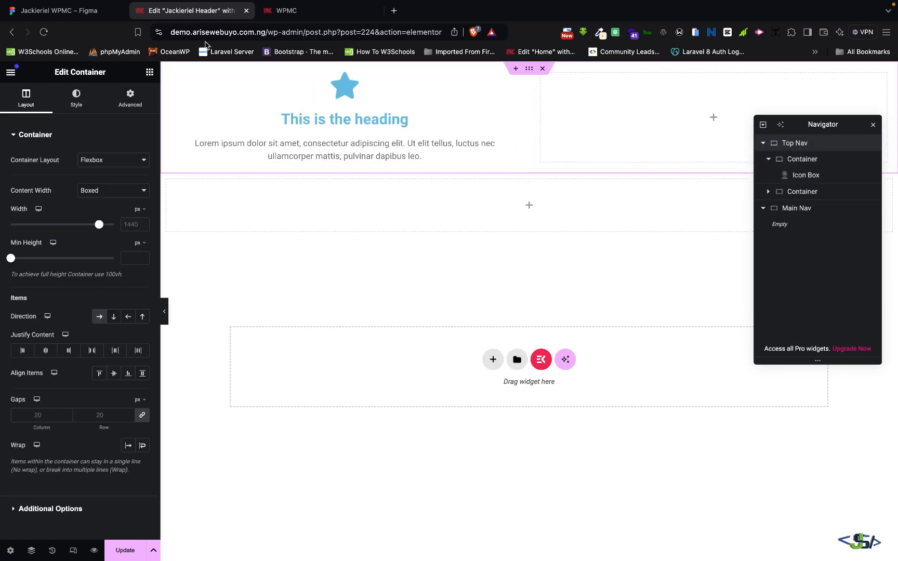
{"action": "left_click", "coordinate": [76, 11]}
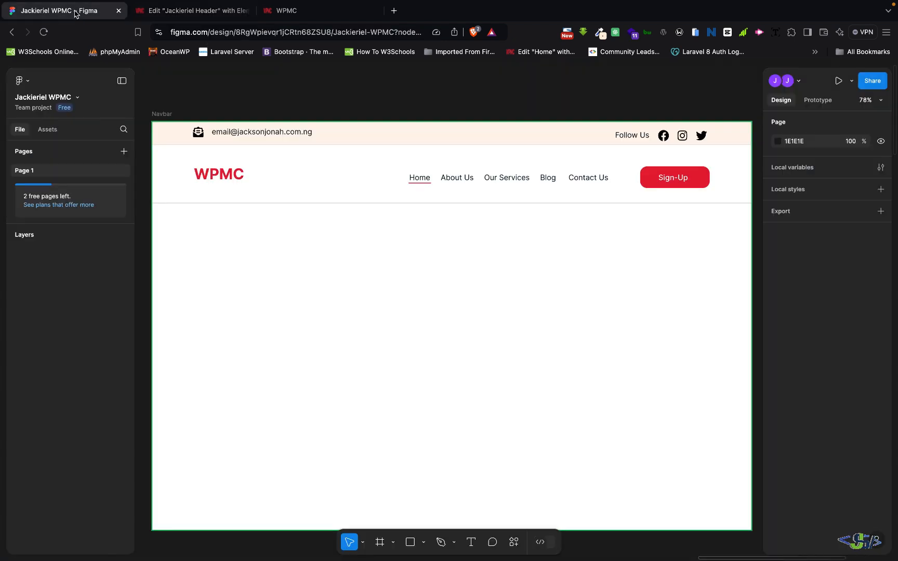
{"action": "left_click", "coordinate": [426, 140]}
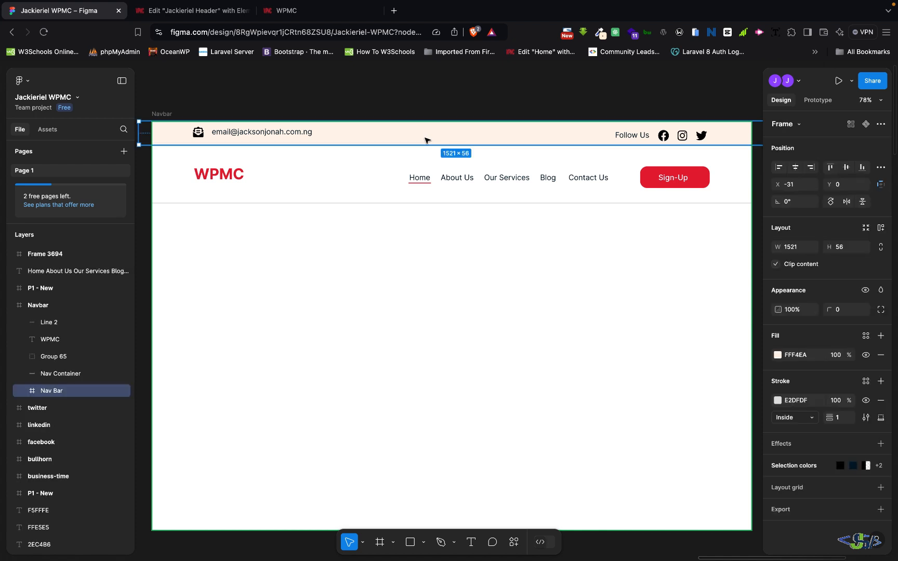
{"action": "left_click", "coordinate": [791, 356]}
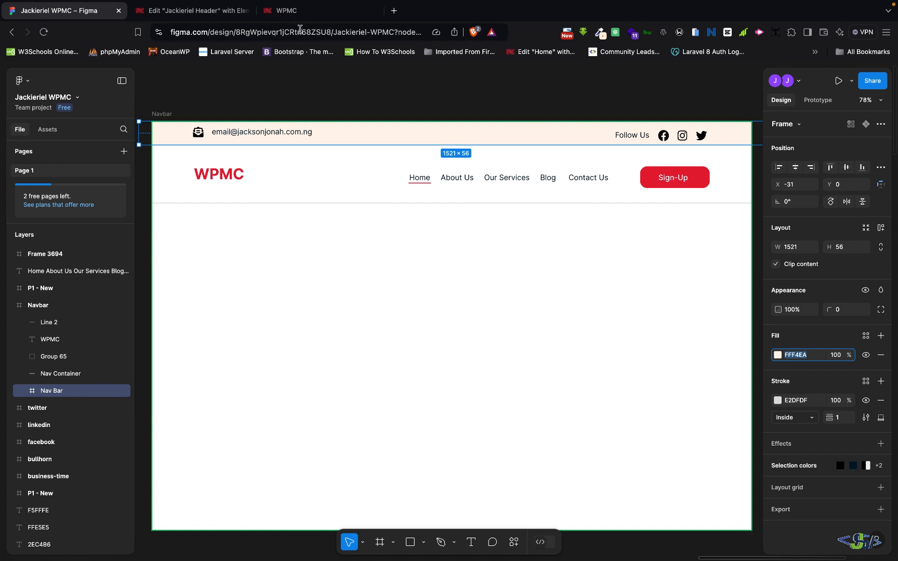
Step: Back in Elementor, give Top Nav a classic background in #FFF4EA and preview the header without the editing panel
{"action": "left_click", "coordinate": [201, 13]}
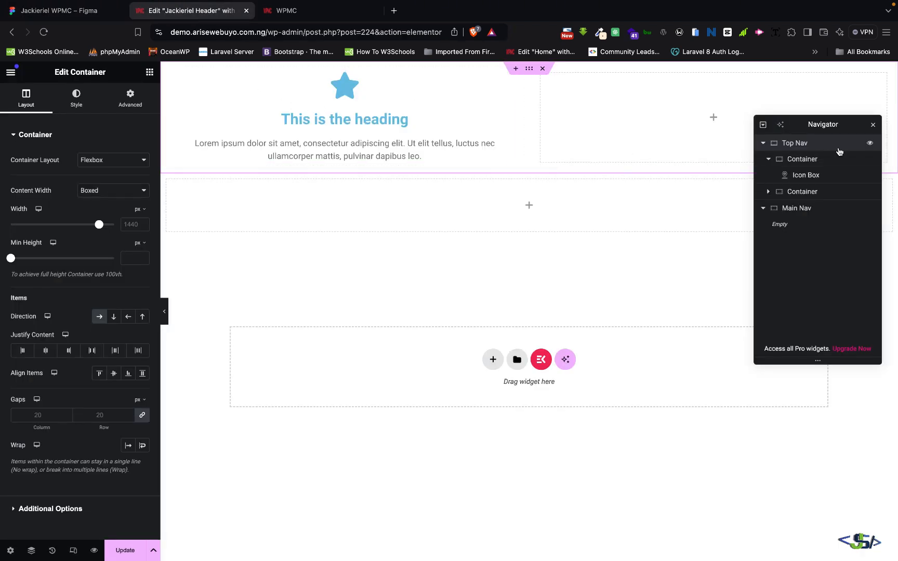
{"action": "left_click", "coordinate": [77, 98]}
{"action": "left_click", "coordinate": [99, 183]}
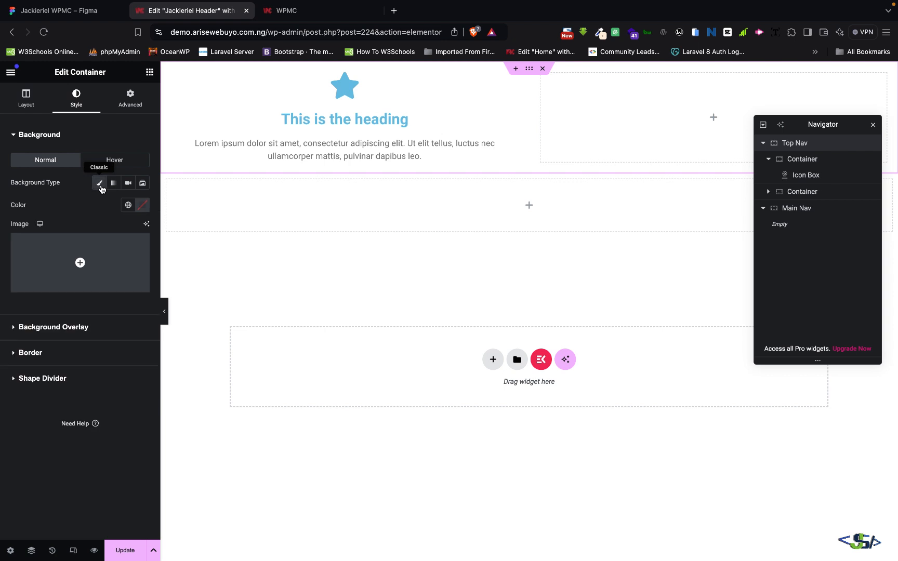
{"action": "left_click", "coordinate": [145, 208]}
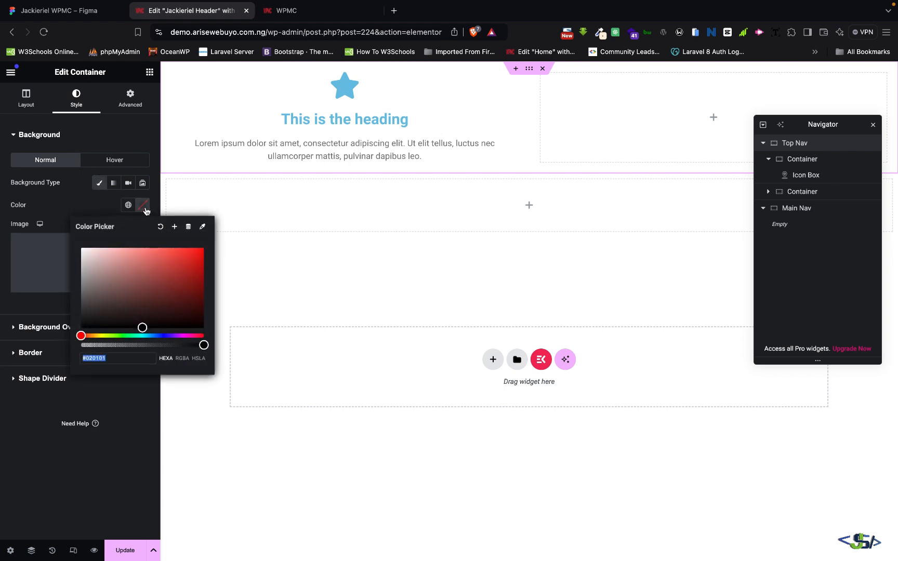
{"action": "type", "text": "#FFF4EA"}
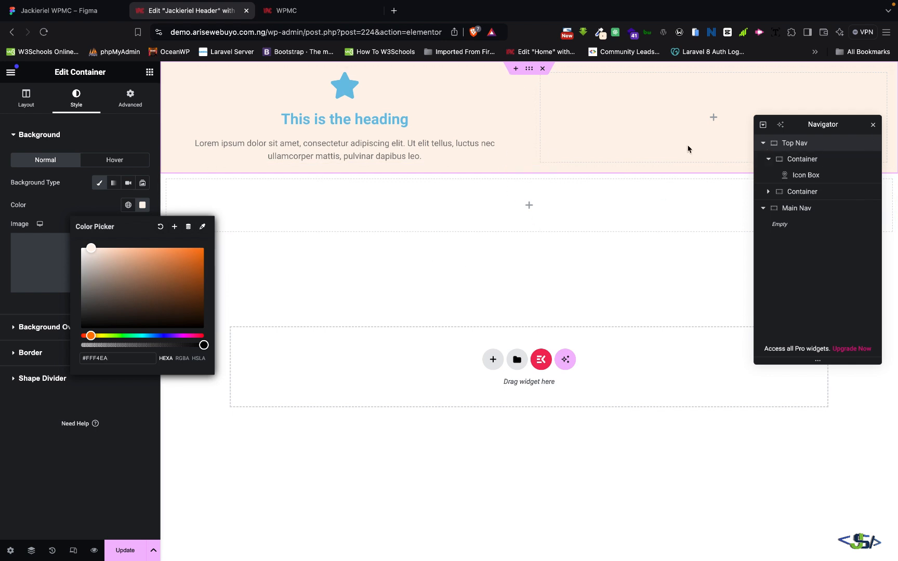
{"action": "left_click", "coordinate": [317, 294]}
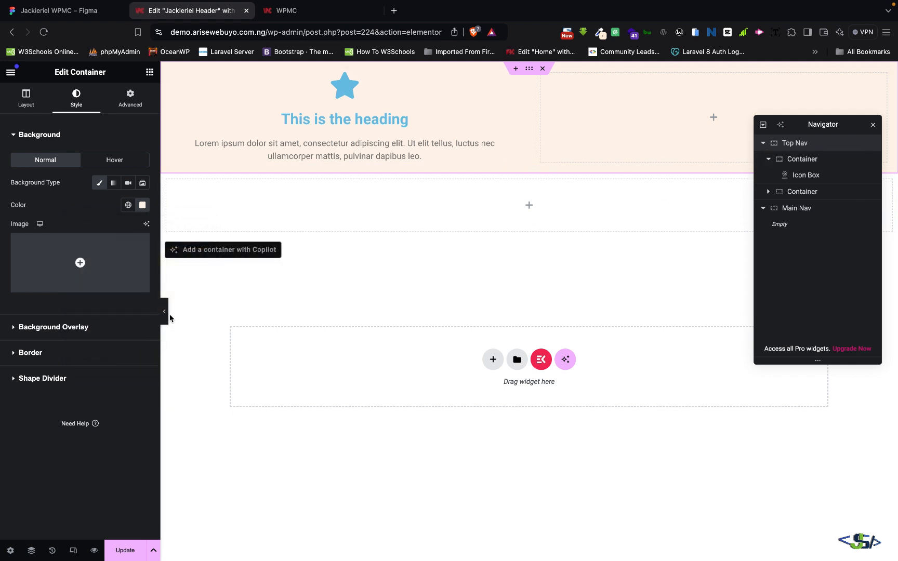
{"action": "left_click", "coordinate": [162, 312]}
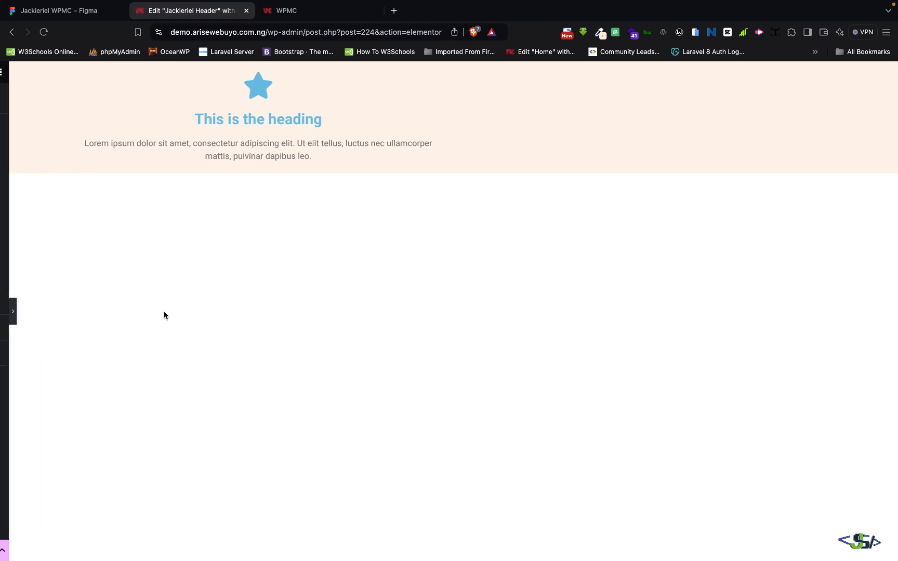
{"action": "left_click", "coordinate": [3, 314]}
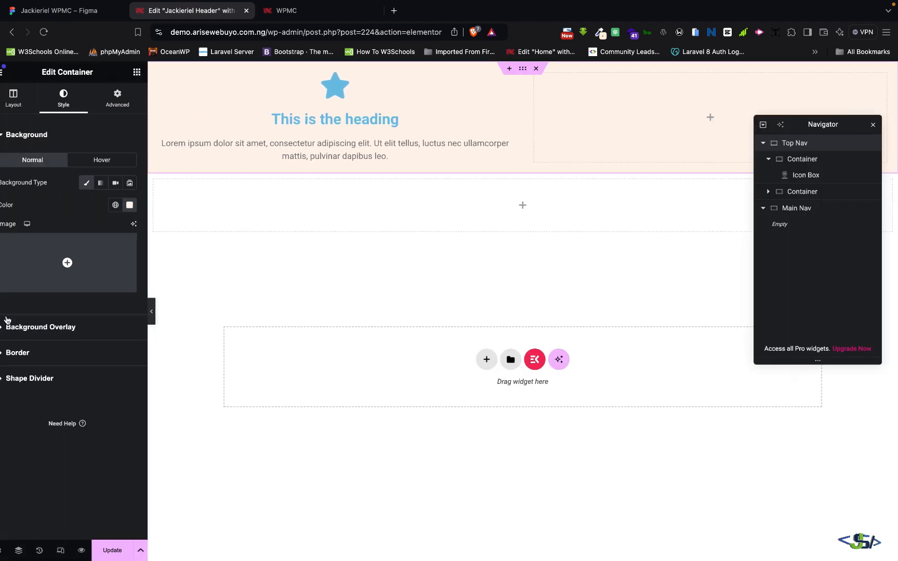
Step: Compare the email icon in Figma and replace the icon box's star with the Email icon from the icon library
{"action": "left_click", "coordinate": [355, 115]}
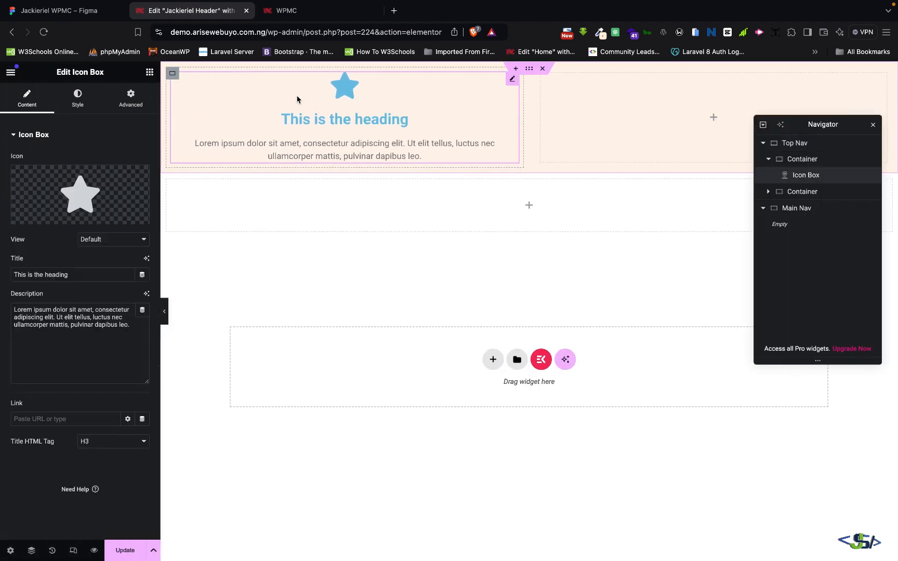
{"action": "left_click", "coordinate": [58, 10]}
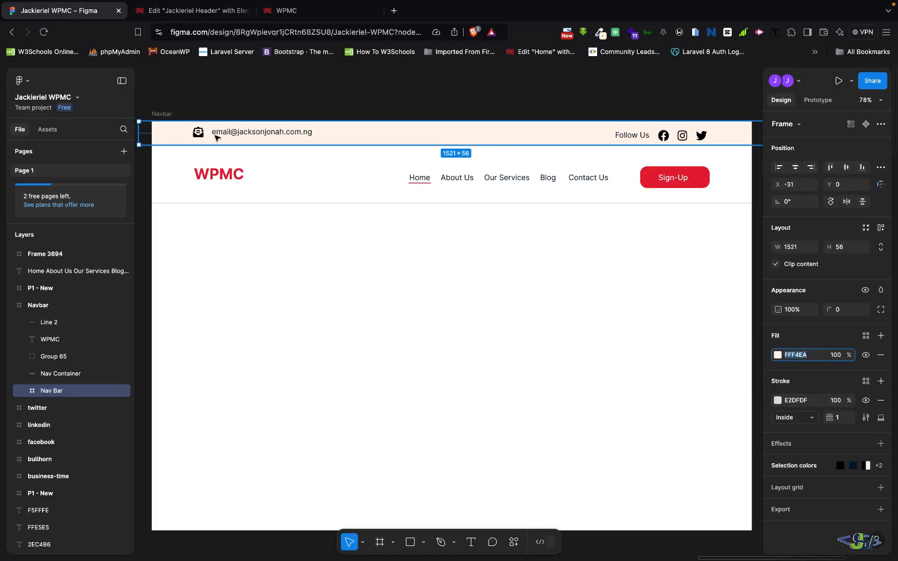
{"action": "left_click", "coordinate": [191, 13]}
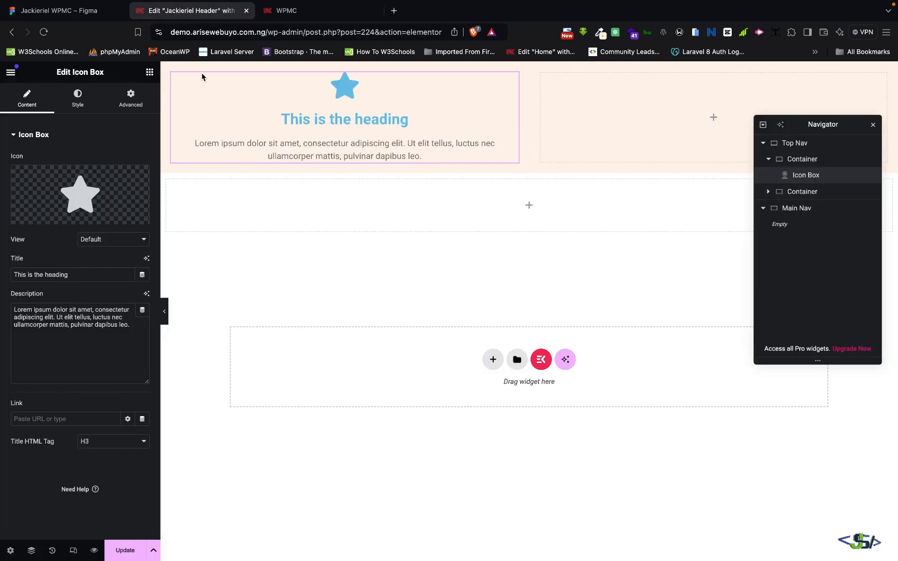
{"action": "left_click", "coordinate": [97, 186]}
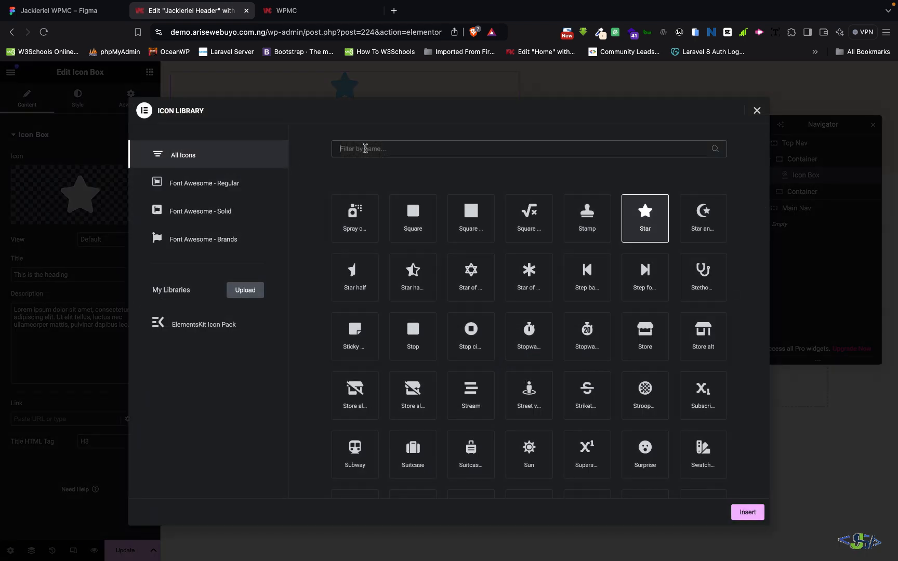
{"action": "type", "text": "ema"}
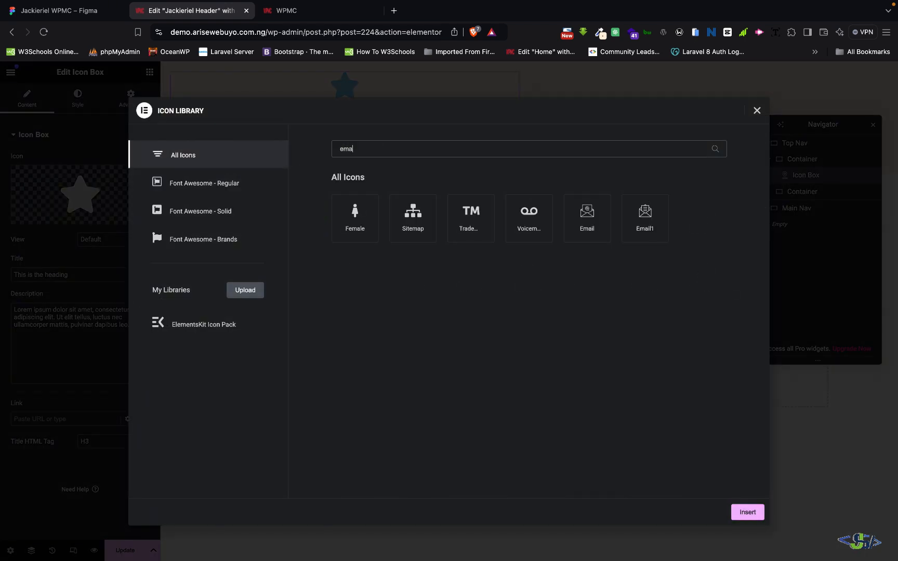
{"action": "left_click", "coordinate": [588, 213]}
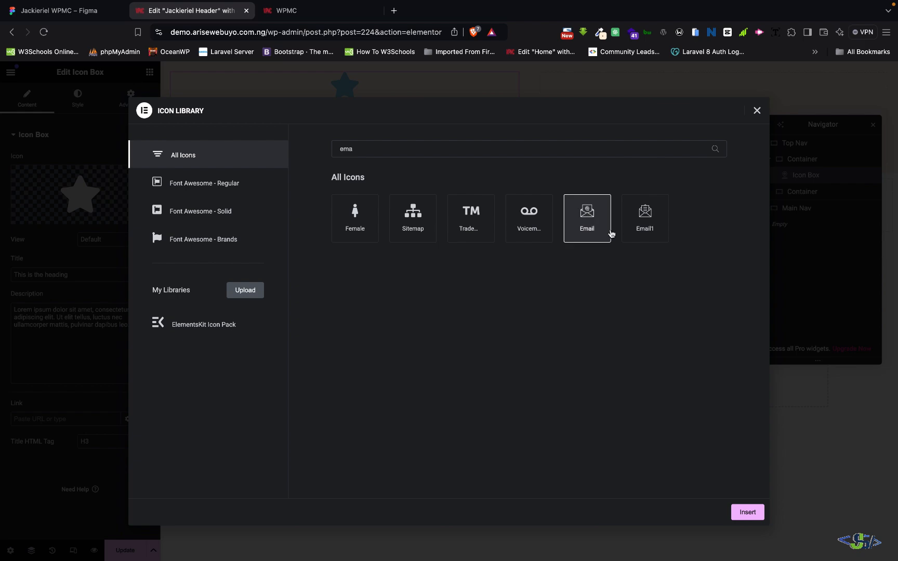
{"action": "left_click", "coordinate": [747, 511]}
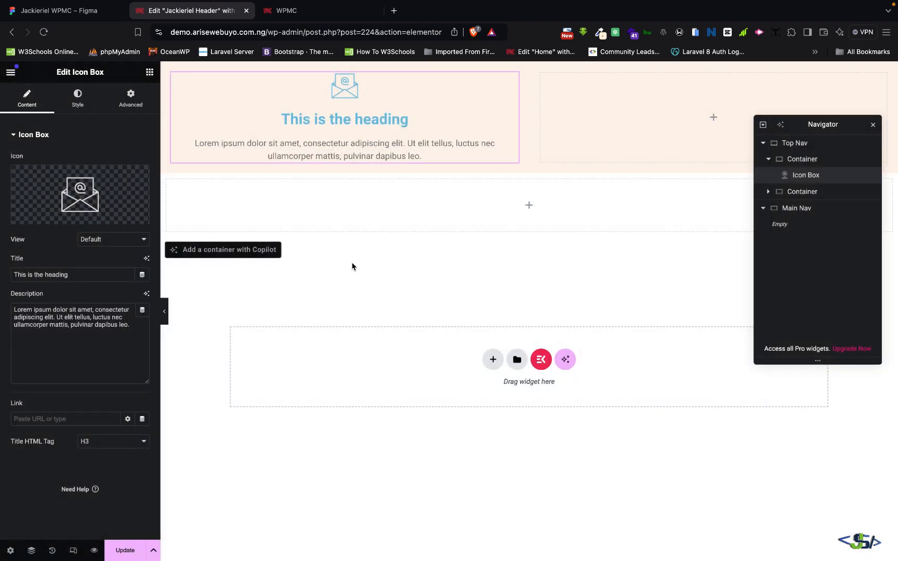
Step: Clear the icon box's placeholder title and description, and open its style settings
{"action": "left_click_drag", "start_coordinate": [129, 327], "coordinate": [4, 300]}
{"action": "triple_click", "coordinate": [70, 273]}
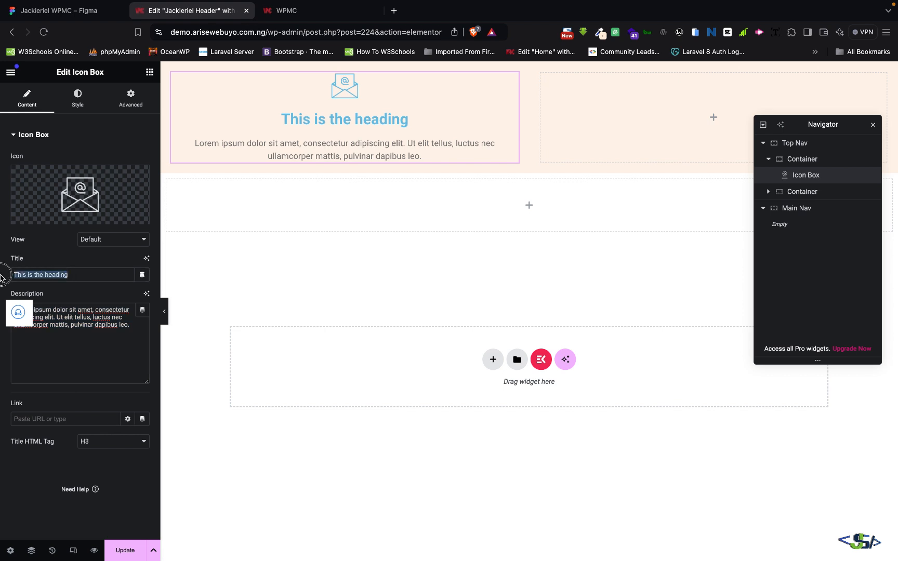
{"action": "key", "text": "BackSpace"}
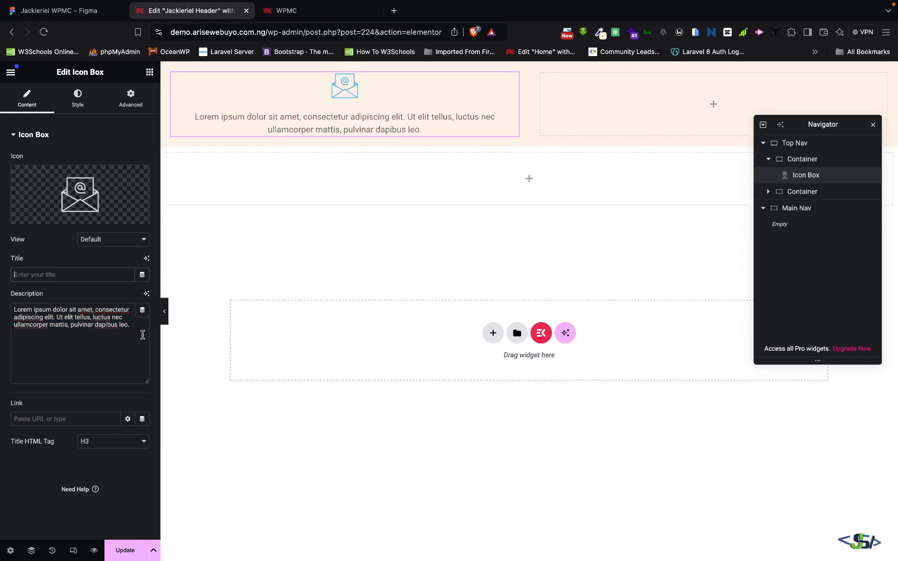
{"action": "left_click_drag", "start_coordinate": [139, 331], "coordinate": [5, 304]}
{"action": "key", "text": "BackSpace"}
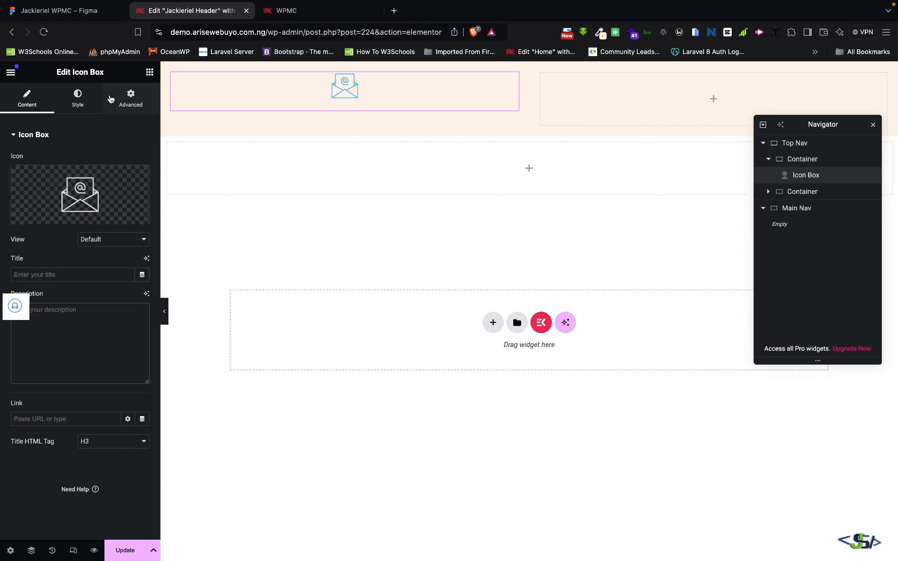
{"action": "left_click", "coordinate": [81, 100]}
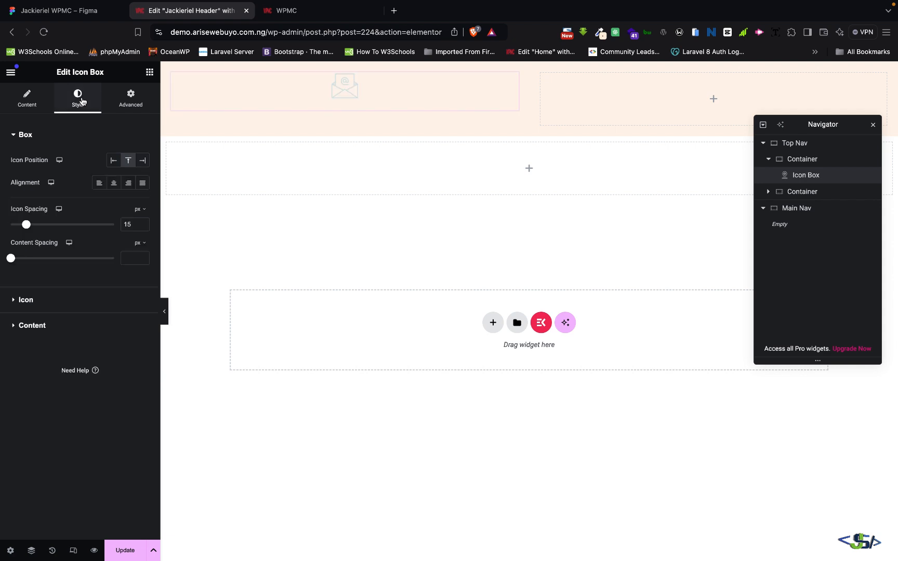
Step: Set the icon box's icon position to Left, switch to Figma and copy the email address text from the navbar
{"action": "left_click", "coordinate": [114, 160]}
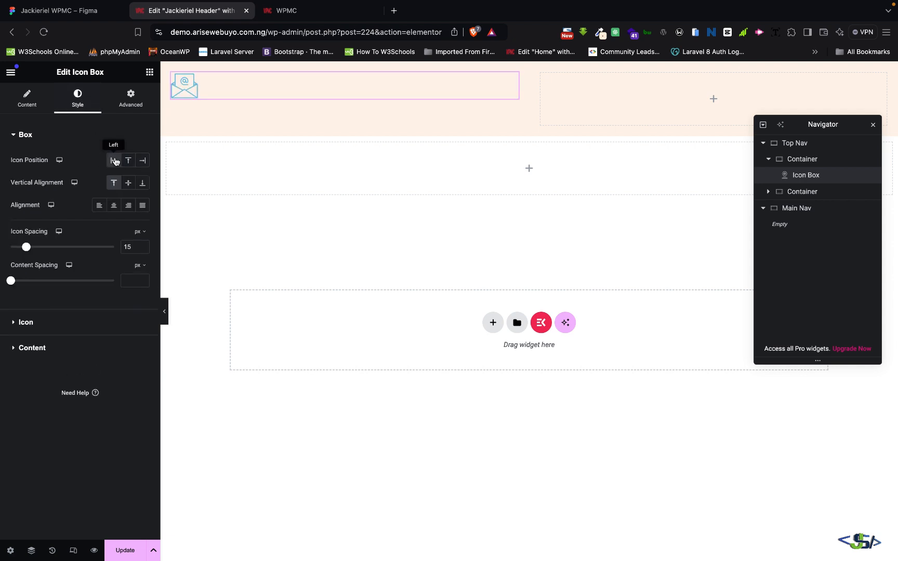
{"action": "left_click", "coordinate": [27, 99]}
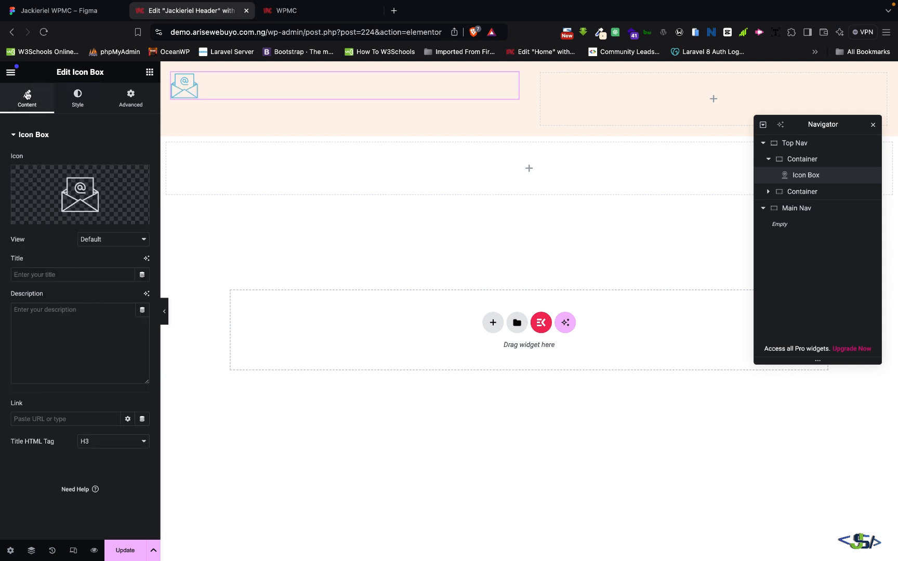
{"action": "left_click", "coordinate": [44, 18]}
{"action": "left_click", "coordinate": [236, 134]}
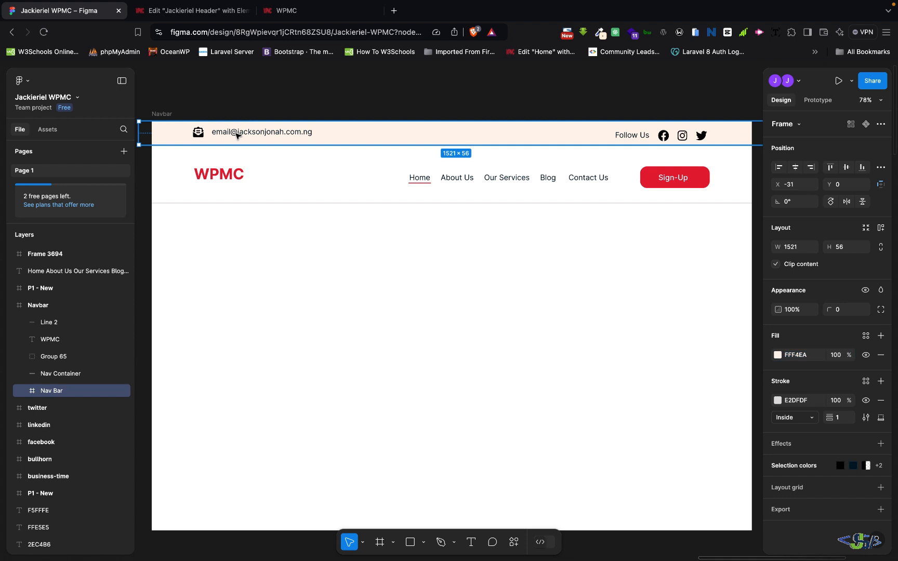
{"action": "double_click", "coordinate": [236, 133]}
{"action": "double_click", "coordinate": [236, 133]}
{"action": "key", "text": "super+c"}
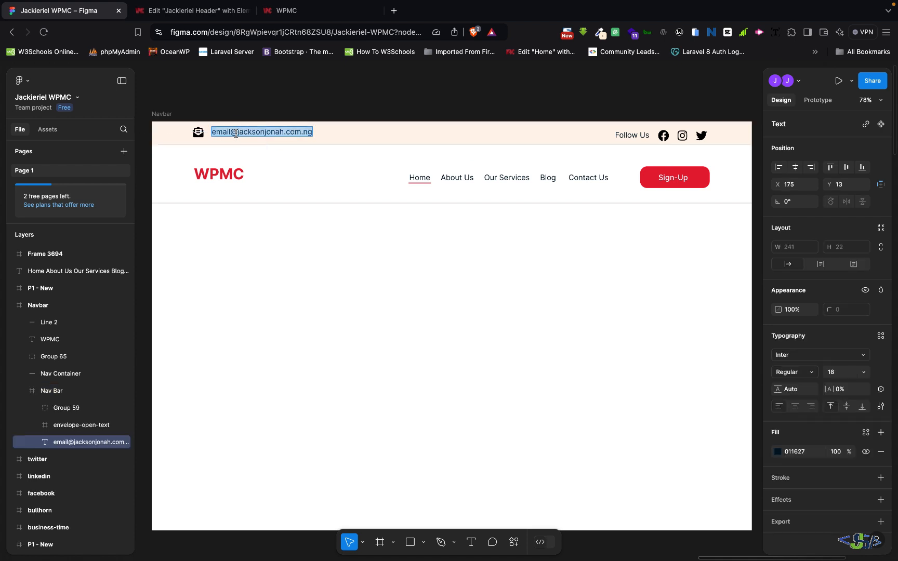
Step: Back in Elementor, enter mailto: followed by the copied email address as the icon box description, and cut that whole text
{"action": "left_click", "coordinate": [200, 11]}
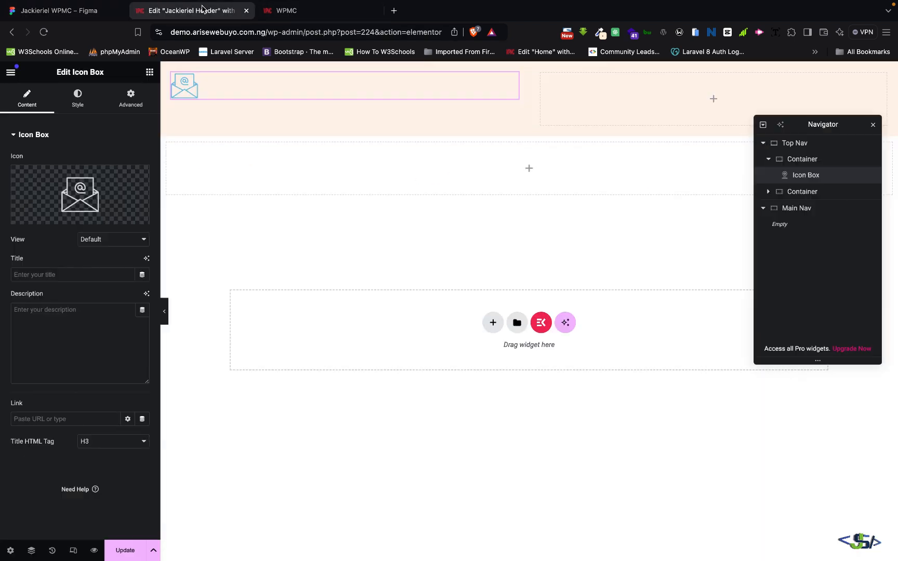
{"action": "left_click", "coordinate": [71, 333]}
{"action": "type", "text": "mailto:"}
{"action": "key", "text": "super+v"}
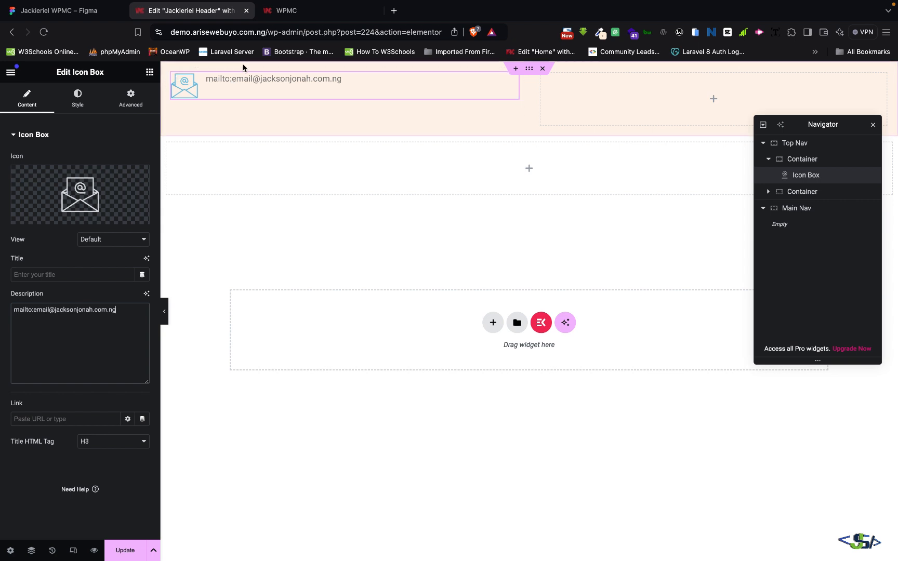
{"action": "left_click_drag", "start_coordinate": [131, 310], "coordinate": [2, 302]}
{"action": "key", "text": "super+c"}
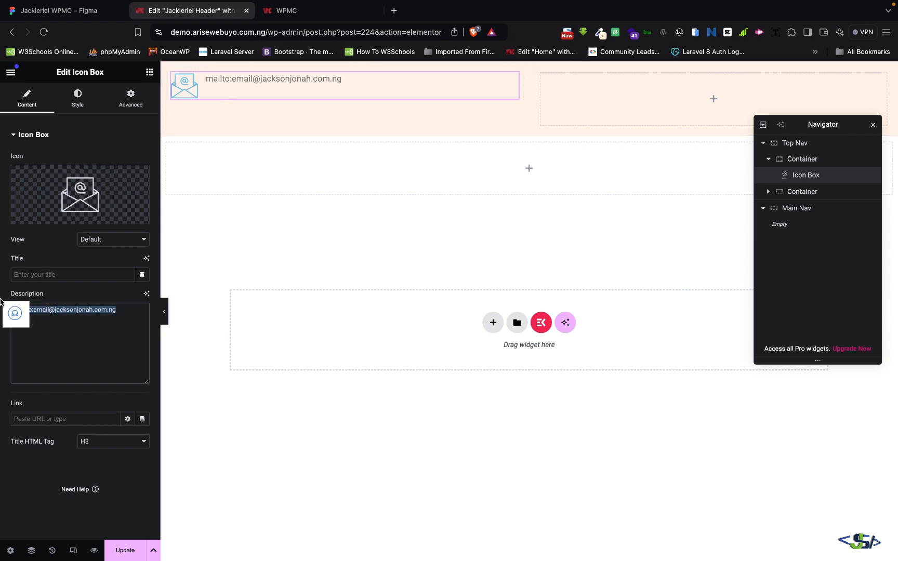
{"action": "key", "text": "BackSpace"}
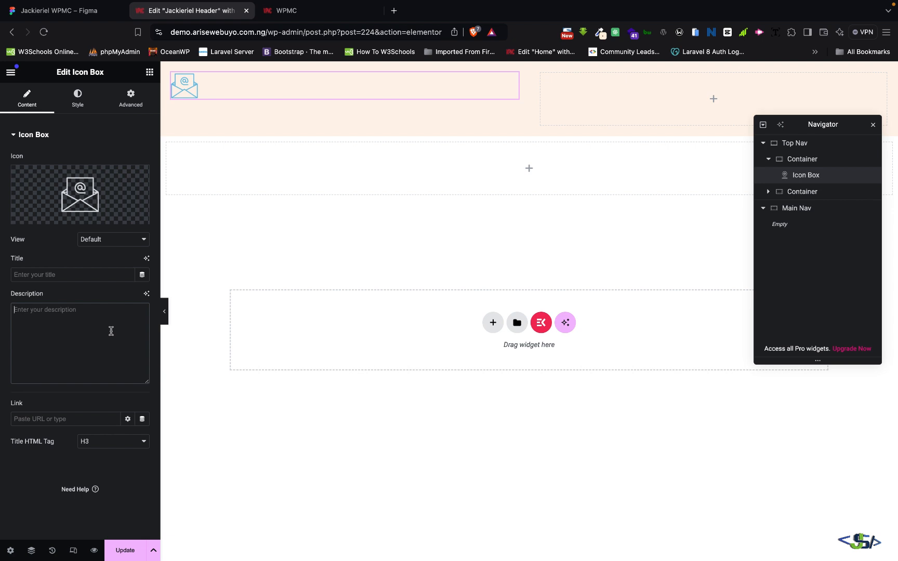
Step: Write the description as an HTML anchor with the mailto address as its href and the email address as the link text
{"action": "type", "text": "<a href=\"\">"}
{"action": "key", "text": "super+v"}
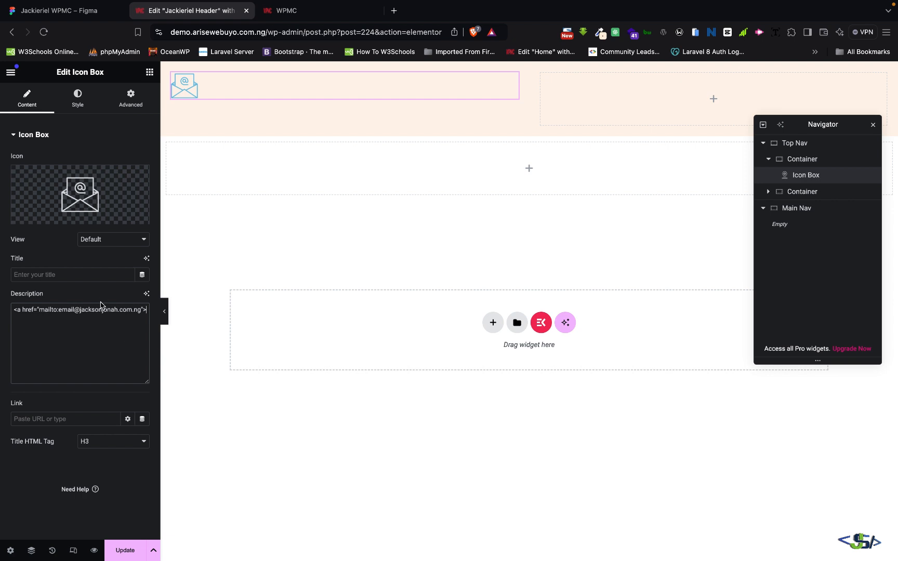
{"action": "left_click_drag", "start_coordinate": [59, 312], "coordinate": [141, 312]}
{"action": "key", "text": "super+c"}
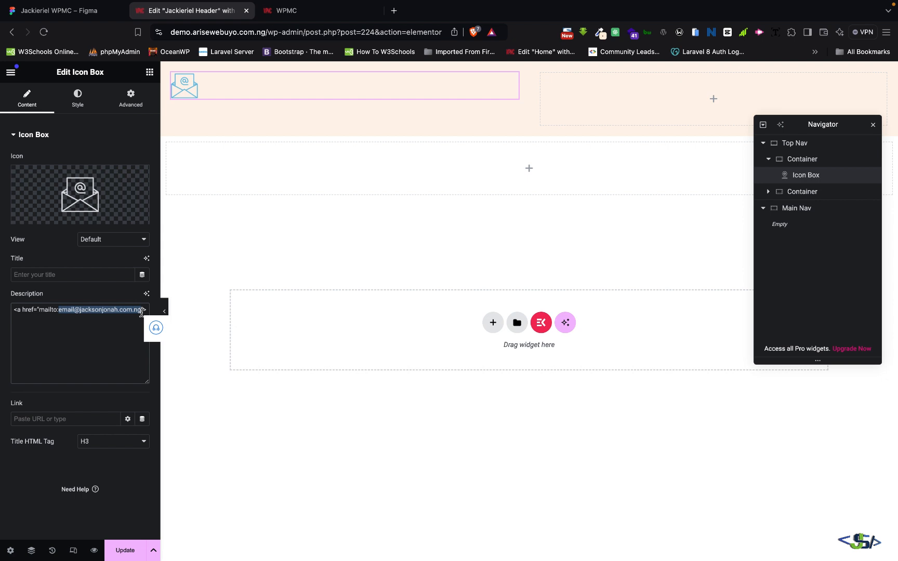
{"action": "left_click", "coordinate": [146, 312]}
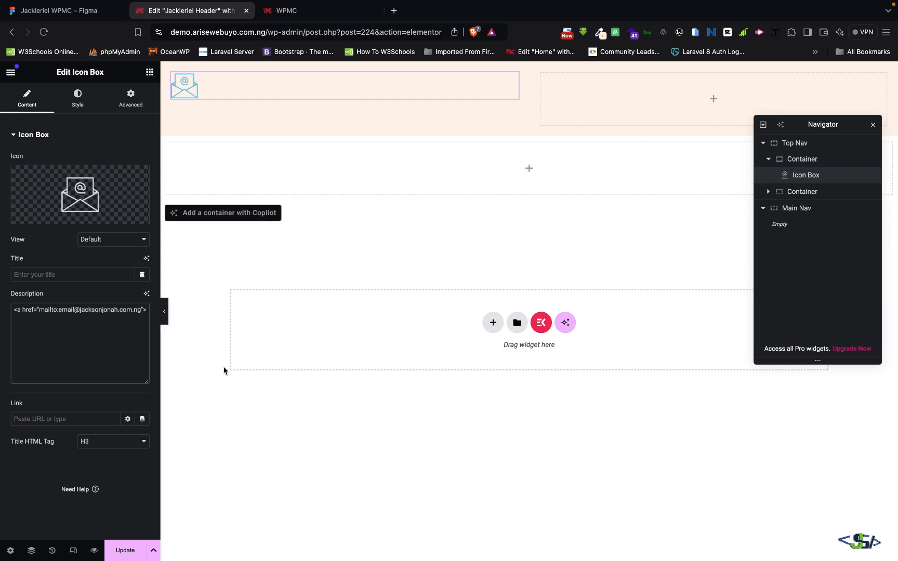
{"action": "key", "text": "super+v"}
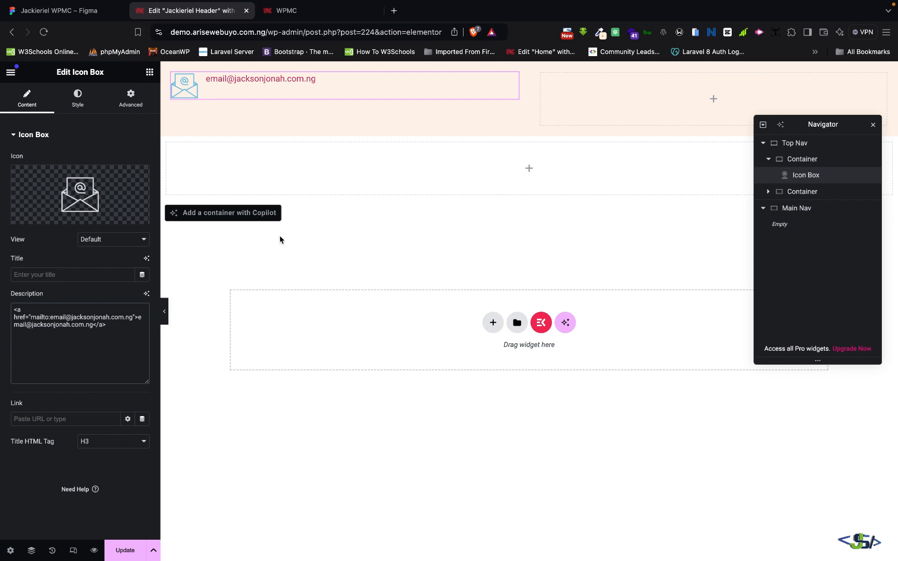
Step: Set the icon box's vertical alignment to middle and its icon size to 20 px
{"action": "left_click", "coordinate": [89, 98]}
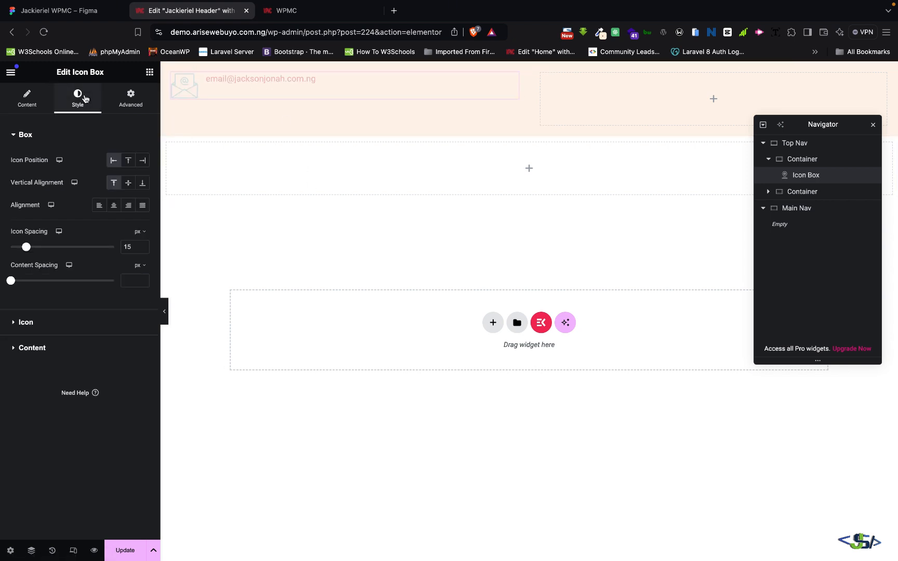
{"action": "left_click", "coordinate": [128, 182]}
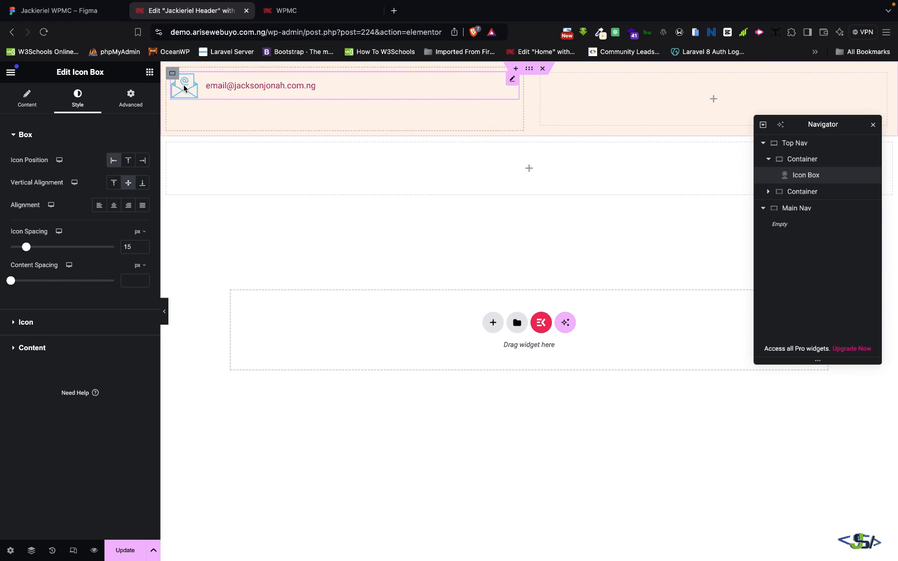
{"action": "left_click", "coordinate": [12, 326]}
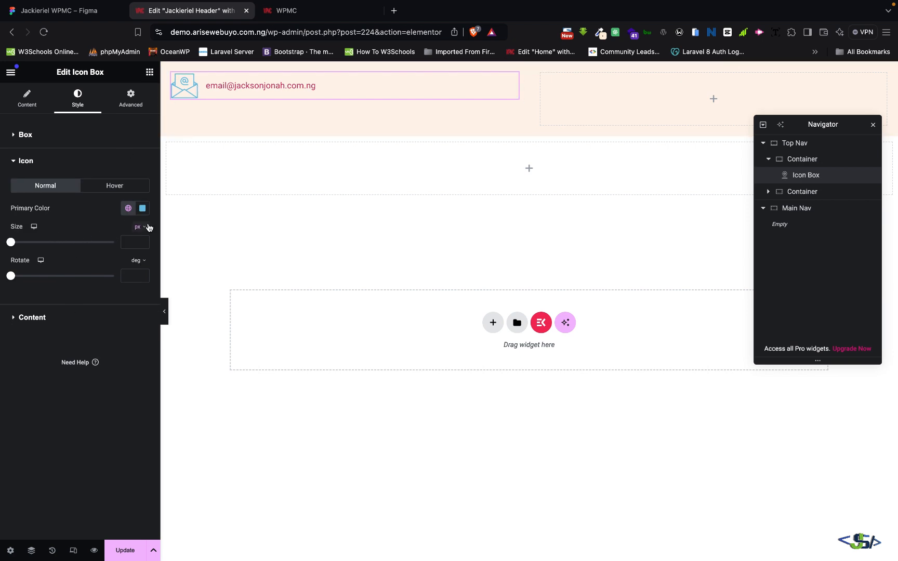
{"action": "left_click", "coordinate": [135, 245]}
{"action": "type", "text": "20"}
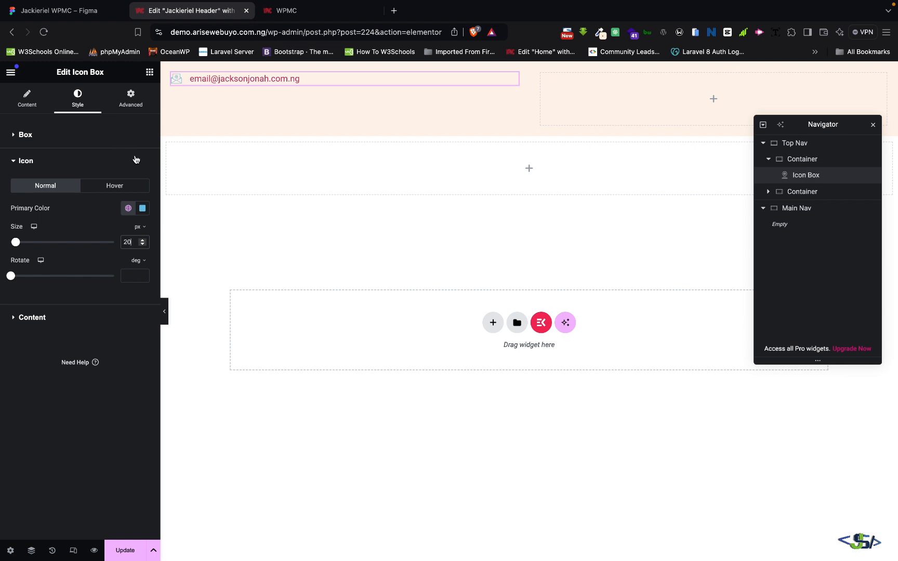
Step: Check the envelope icon's fill in Figma and set the icon's primary color to #000000 in Elementor
{"action": "left_click", "coordinate": [74, 15]}
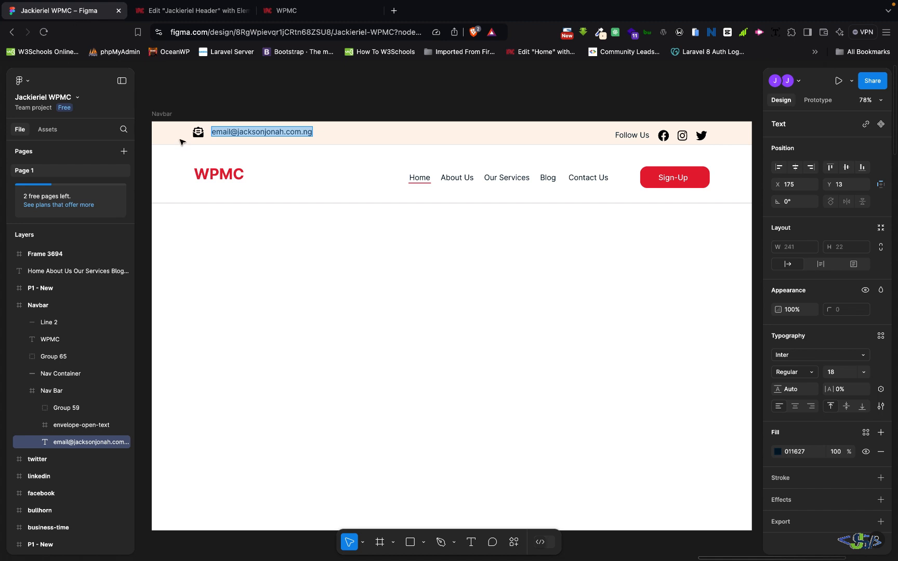
{"action": "left_click", "coordinate": [198, 133]}
{"action": "left_click", "coordinate": [198, 132]}
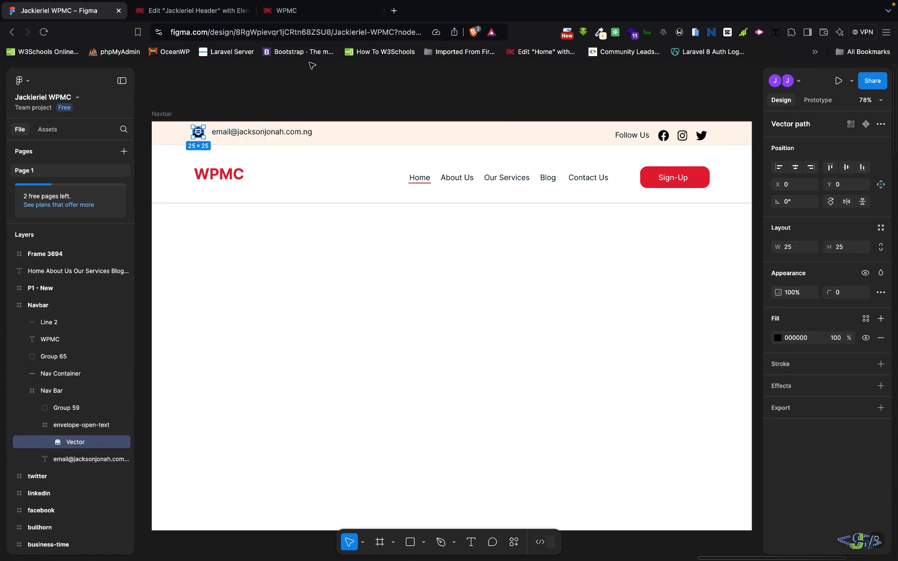
{"action": "left_click", "coordinate": [190, 11]}
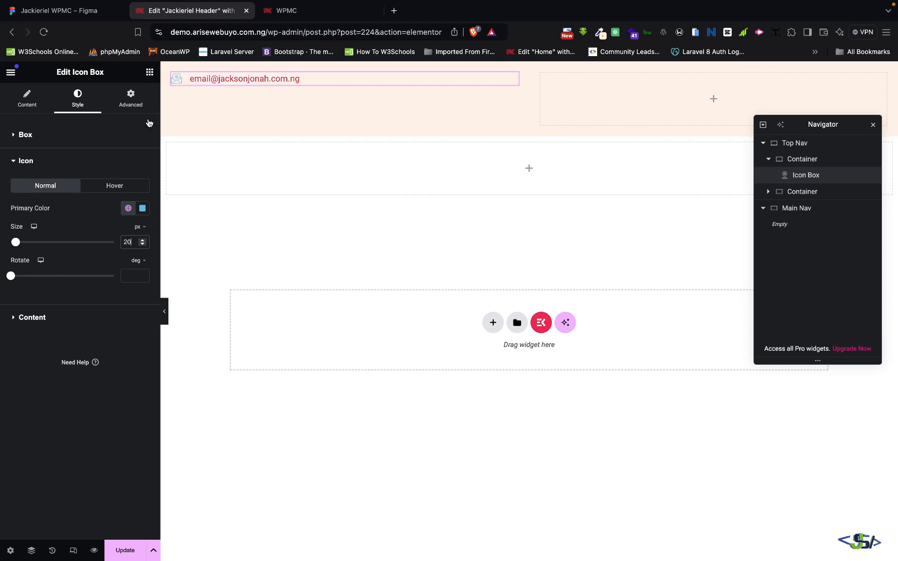
{"action": "left_click", "coordinate": [142, 208]}
{"action": "double_click", "coordinate": [96, 361]}
{"action": "key", "text": "BackSpace"}
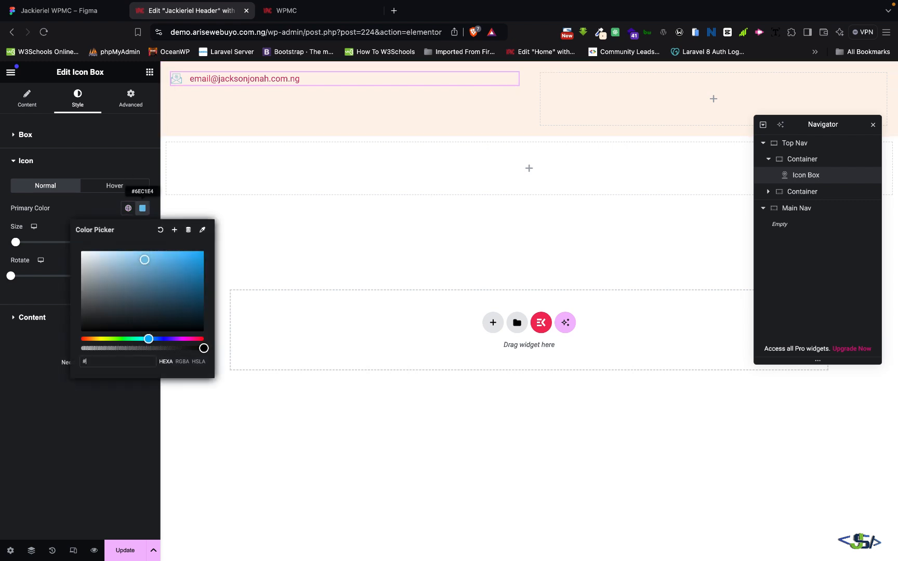
{"action": "type", "text": "000000"}
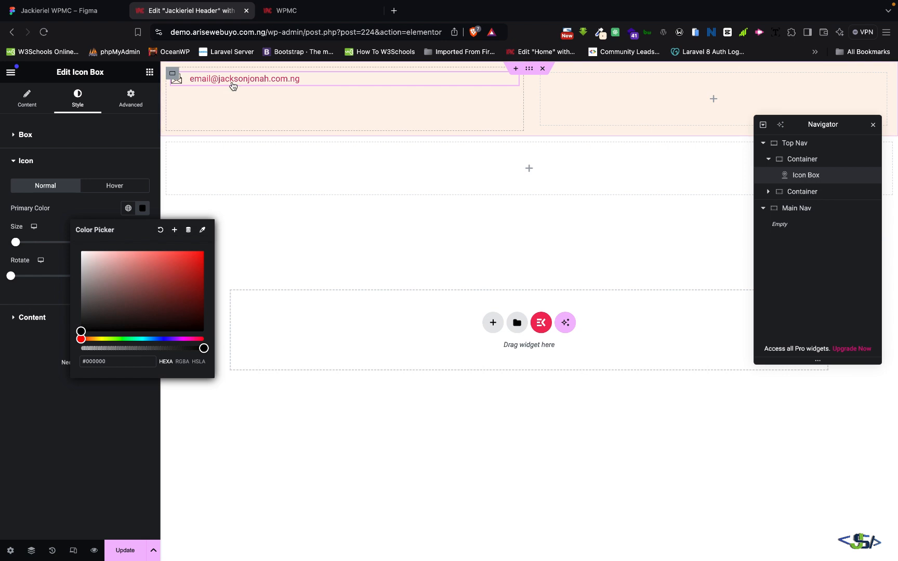
Step: Compare the email text in Figma, set the icon box's title color to #000000 and inspect the description color
{"action": "left_click", "coordinate": [78, 11]}
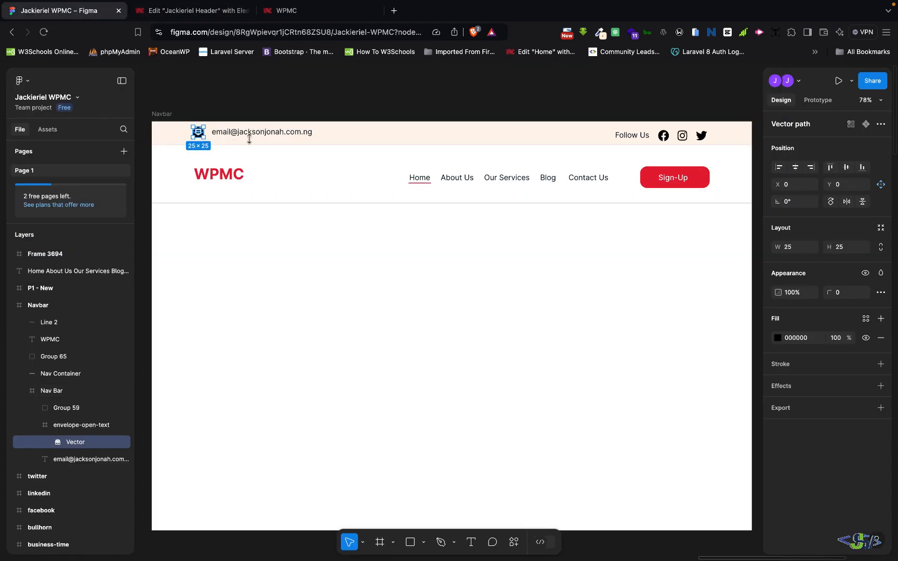
{"action": "left_click", "coordinate": [171, 12]}
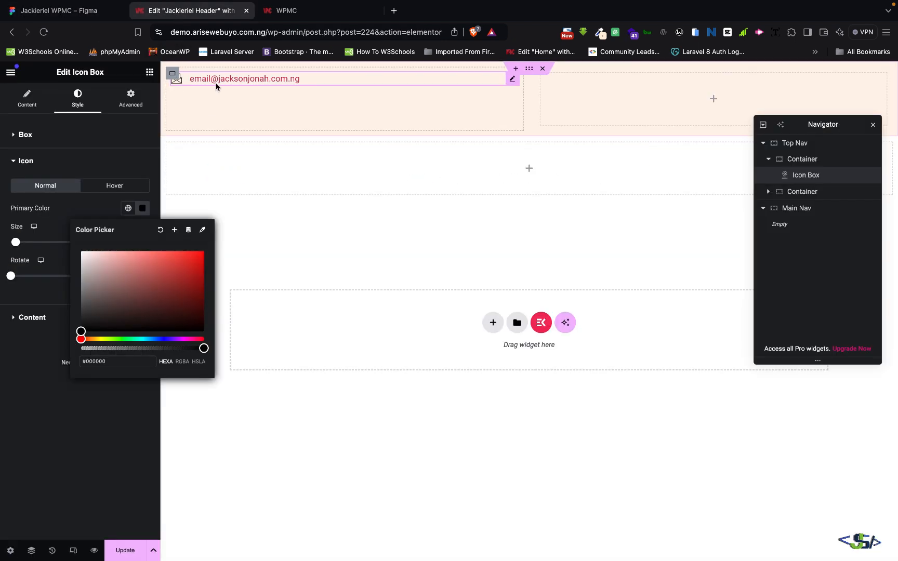
{"action": "left_click", "coordinate": [17, 318]}
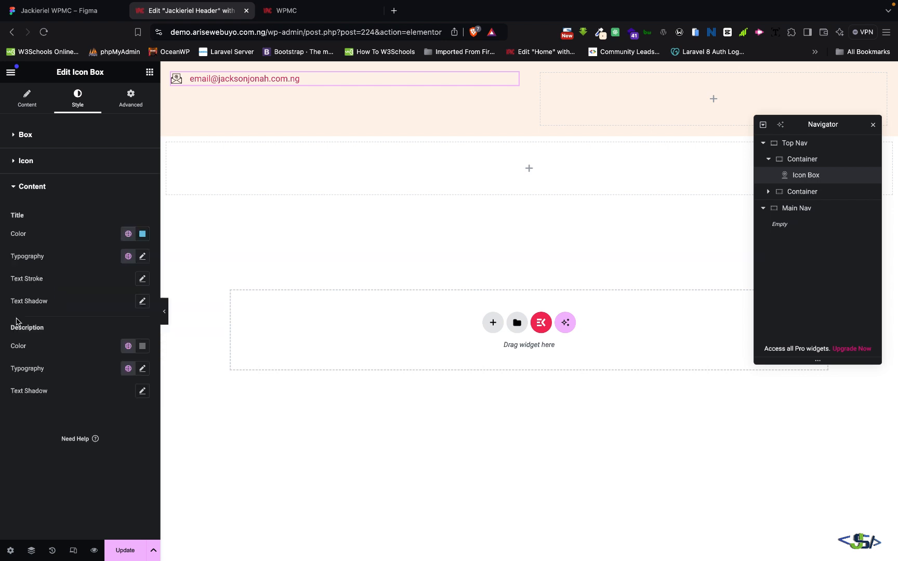
{"action": "left_click", "coordinate": [143, 235]}
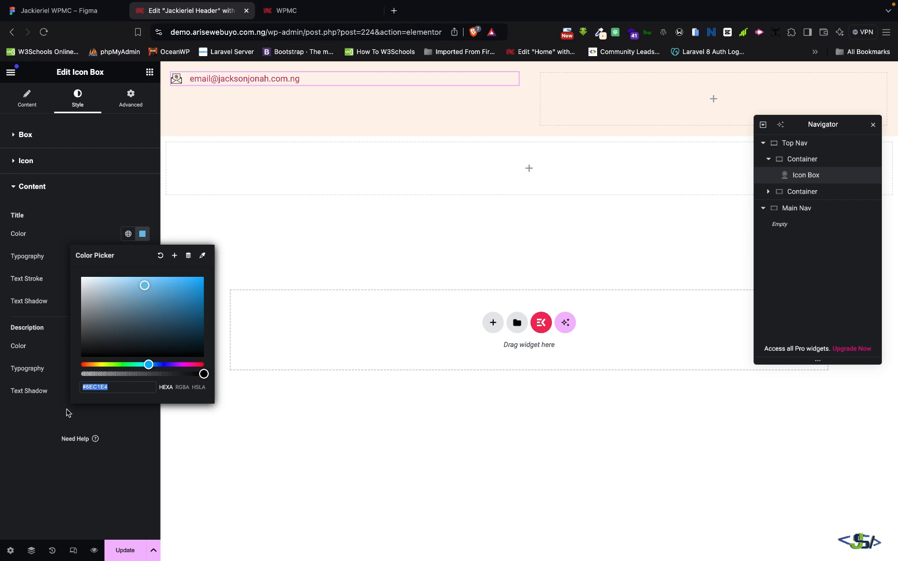
{"action": "type", "text": "#000000"}
{"action": "left_click", "coordinate": [5, 384]}
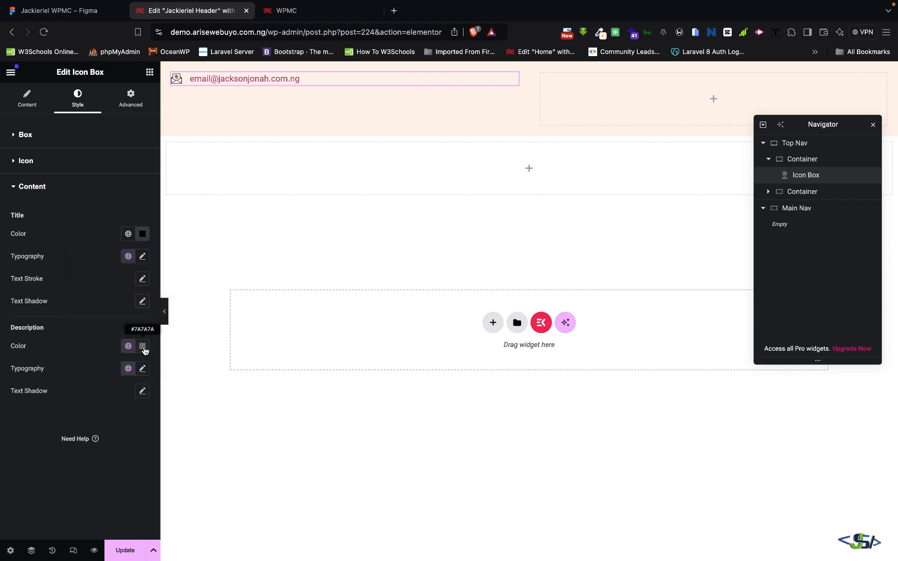
{"action": "left_click", "coordinate": [143, 347]}
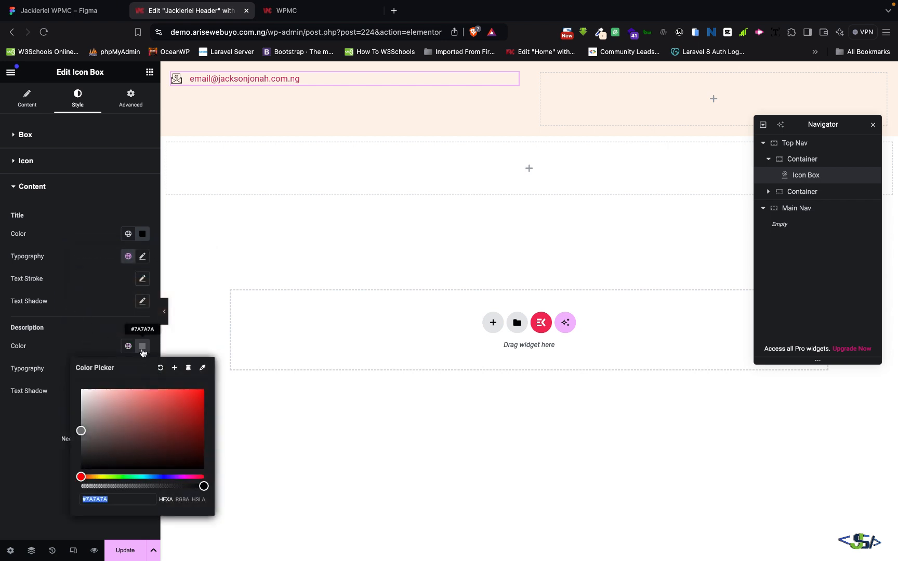
{"action": "left_click", "coordinate": [3, 489]}
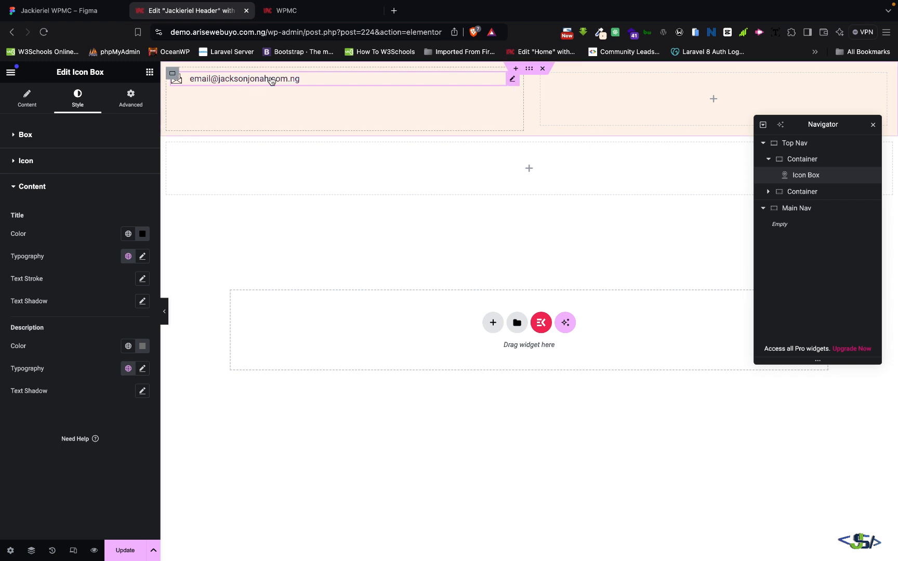
Step: Add the inline style color:#000000 to the anchor tag in the icon box's description
{"action": "left_click", "coordinate": [20, 103]}
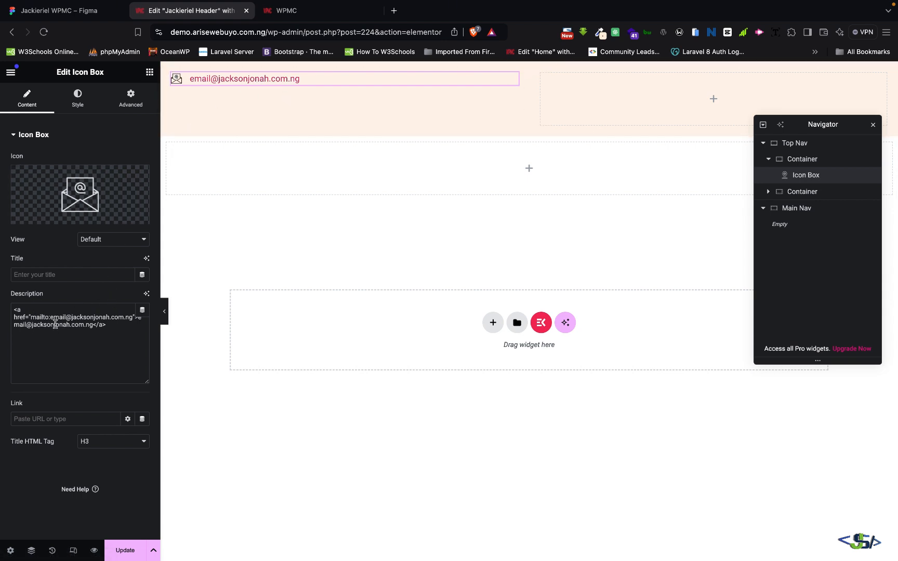
{"action": "left_click", "coordinate": [24, 310]}
{"action": "type", "text": "style"}
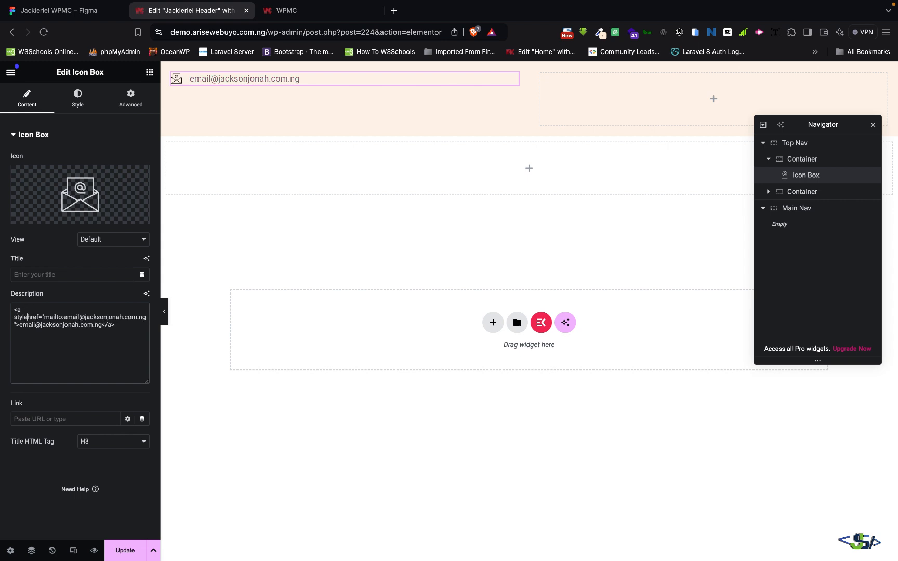
{"action": "type", "text": "=\"\""}
{"action": "key", "text": "Left"}
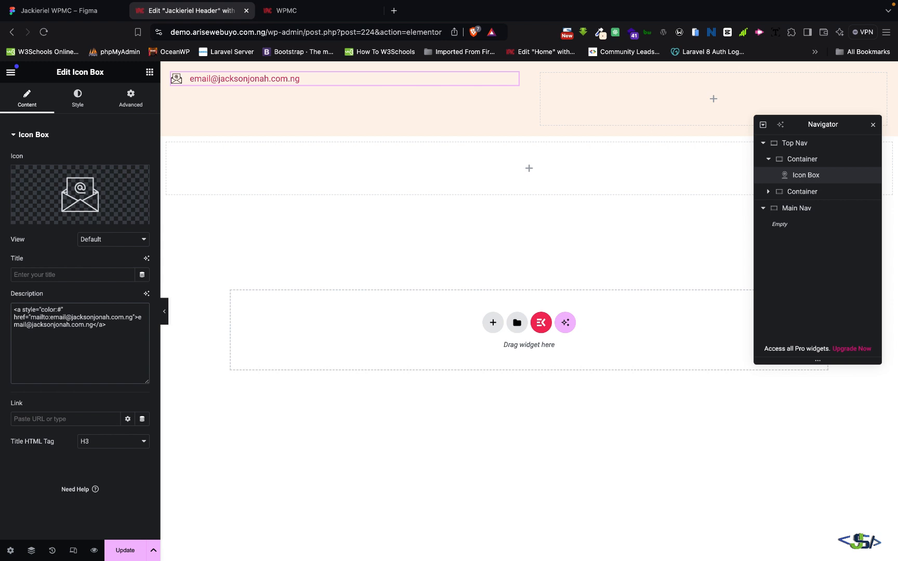
{"action": "type", "text": "000000"}
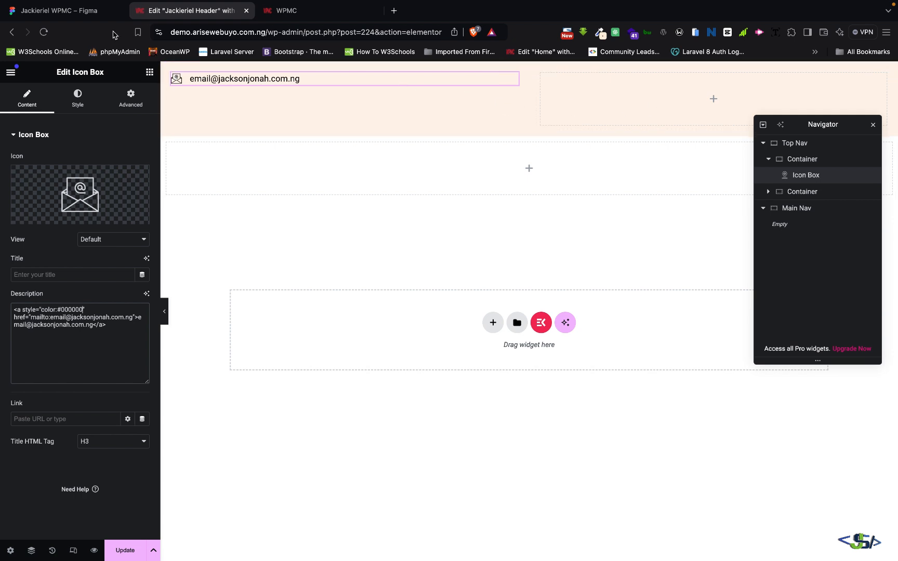
Step: Check the Figma navbar's social section, then add a Heading widget to the empty second container of Top Nav in Elementor
{"action": "left_click", "coordinate": [68, 10]}
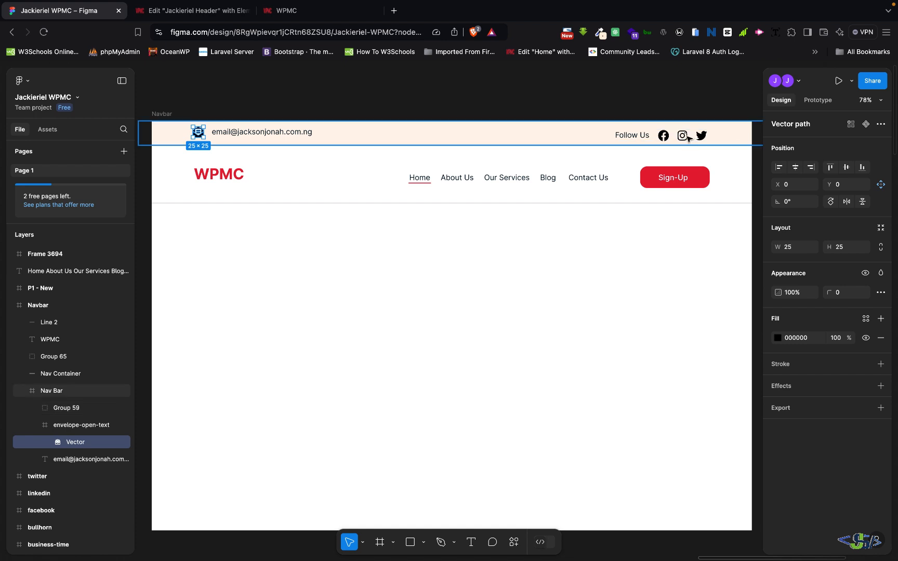
{"action": "left_click", "coordinate": [214, 8]}
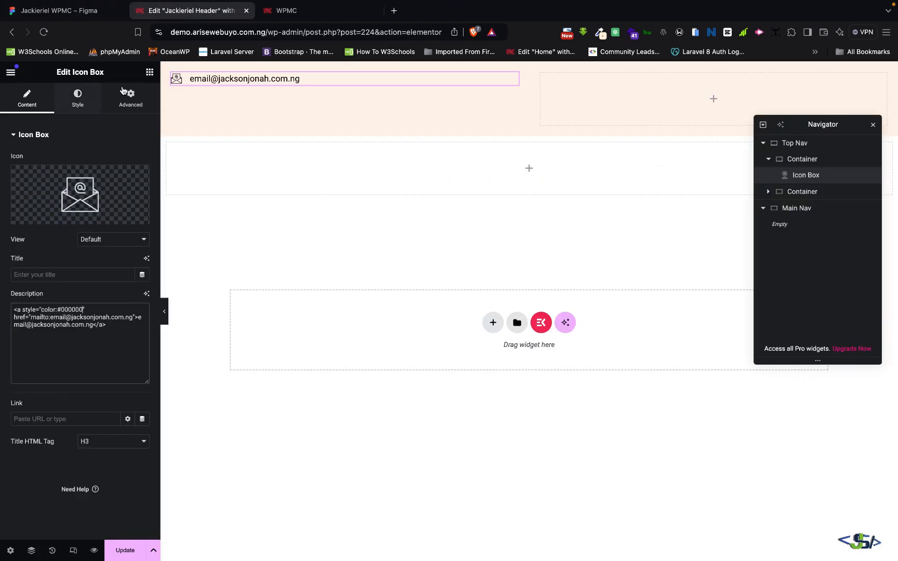
{"action": "left_click", "coordinate": [149, 72]}
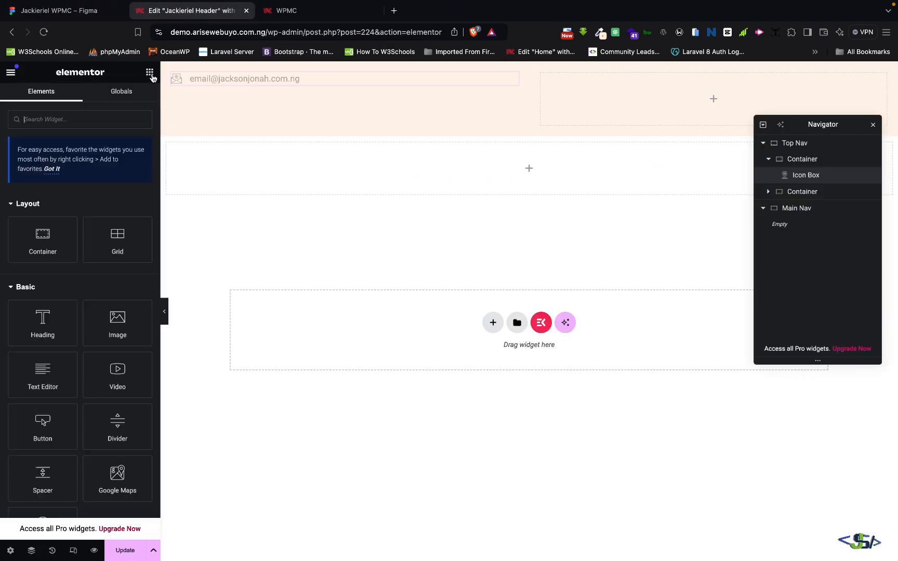
{"action": "left_click", "coordinate": [92, 125]}
{"action": "type", "text": "head"}
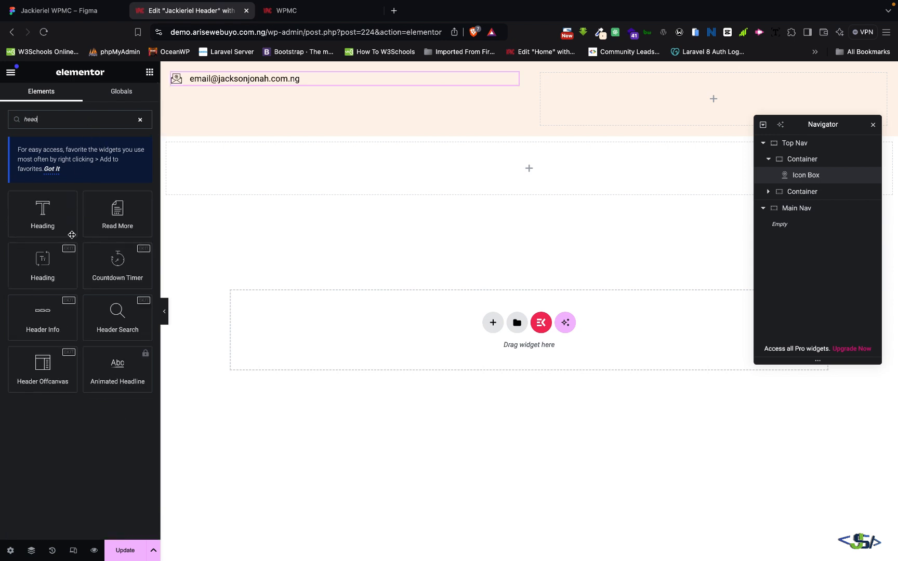
{"action": "left_click_drag", "start_coordinate": [55, 229], "coordinate": [569, 102]}
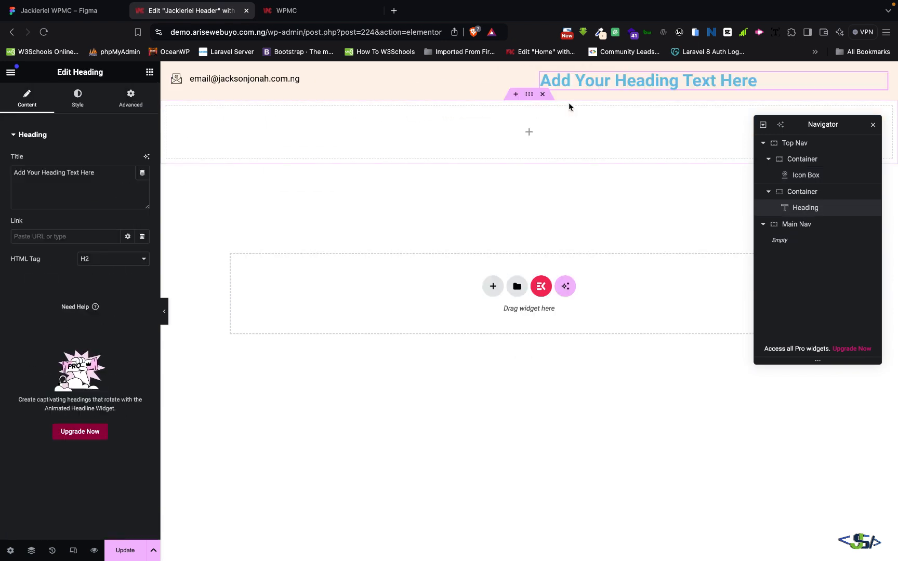
Step: Find the standard Social Icons widget and place it below the heading in Top Nav's second container
{"action": "left_click", "coordinate": [149, 72]}
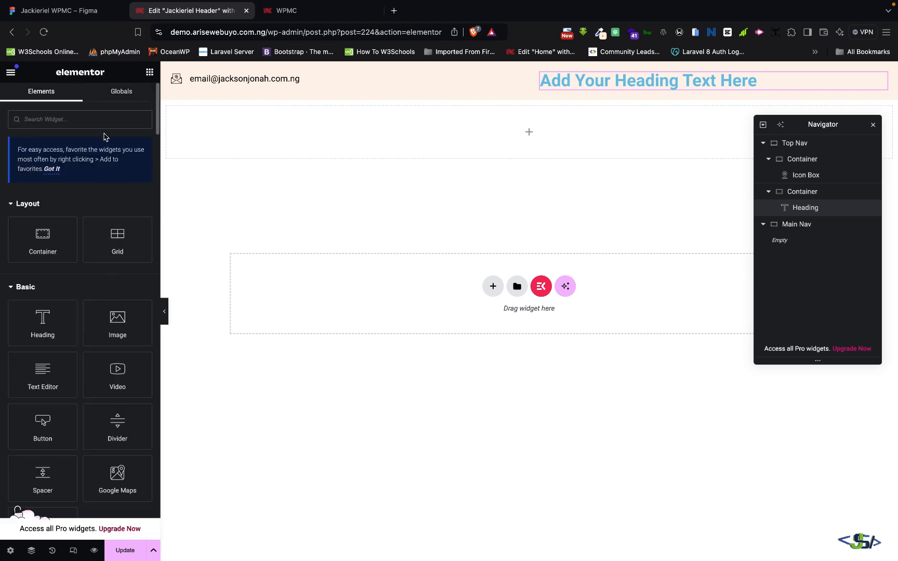
{"action": "left_click", "coordinate": [83, 120]}
{"action": "type", "text": "soci"}
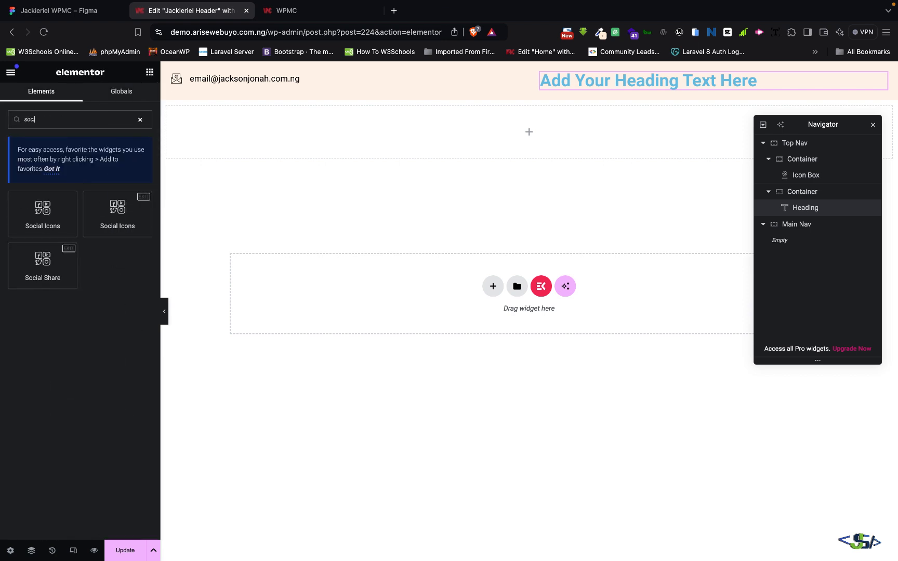
{"action": "left_click_drag", "start_coordinate": [48, 212], "coordinate": [636, 89]}
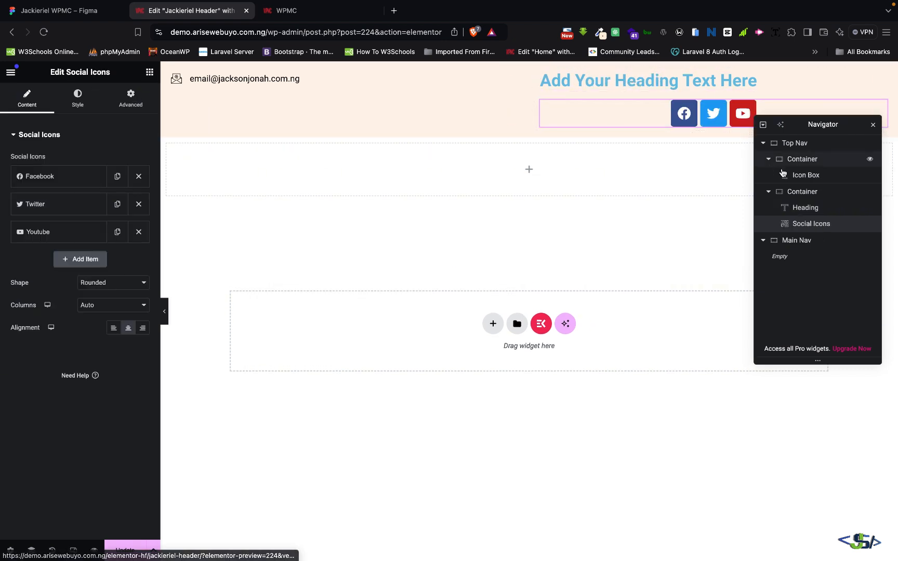
Step: Rename the container holding the heading and social icons as "Social Container"
{"action": "left_click", "coordinate": [804, 194]}
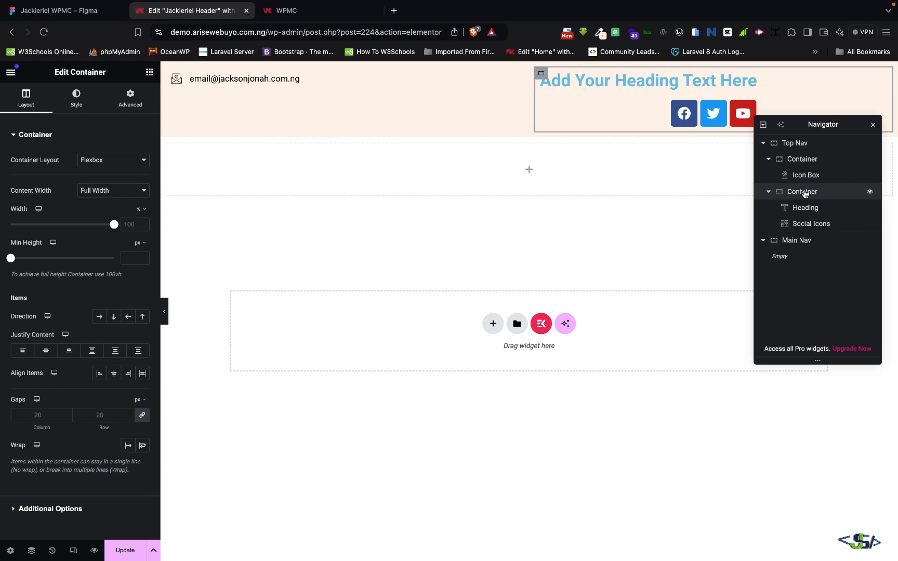
{"action": "double_click", "coordinate": [805, 192]}
{"action": "key", "text": "Left"}
{"action": "type", "text": "R"}
{"action": "key", "text": "BackSpace"}
{"action": "type", "text": "Socila"}
{"action": "key", "text": "BackSpace"}
{"action": "key", "text": "BackSpace"}
{"action": "type", "text": "al"}
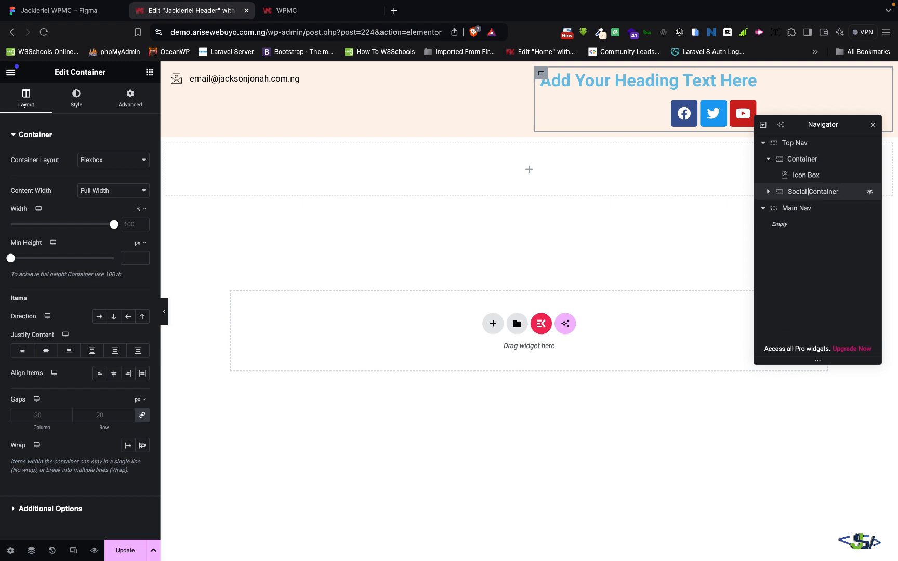
Step: Rename the container holding the icon box as "Email Container" and expand it to show its contents
{"action": "double_click", "coordinate": [804, 159]}
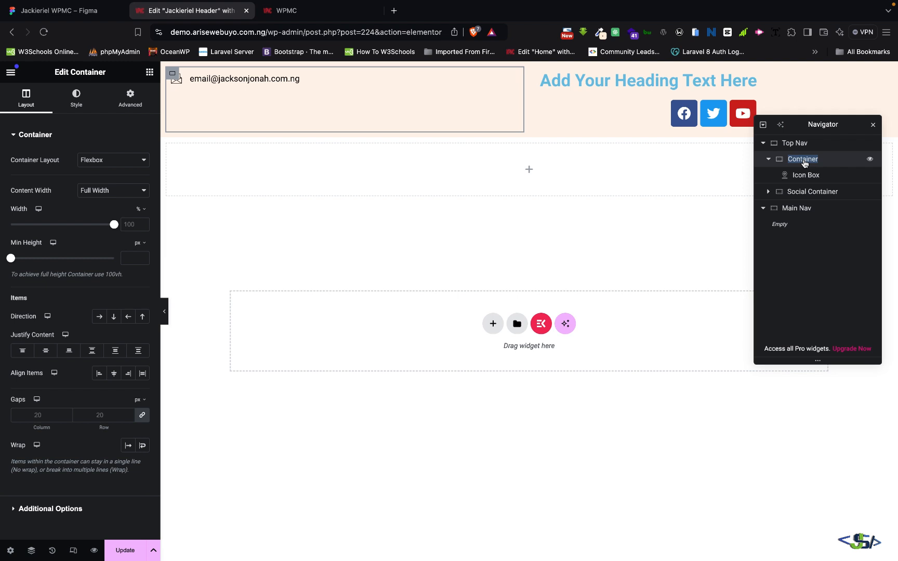
{"action": "key", "text": "Left"}
{"action": "type", "text": "Email"}
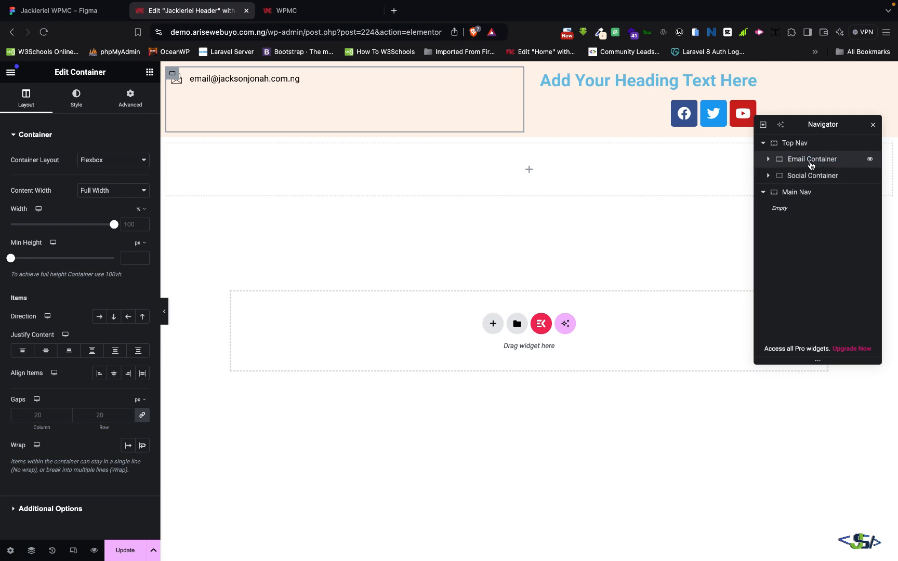
{"action": "left_click", "coordinate": [766, 161]}
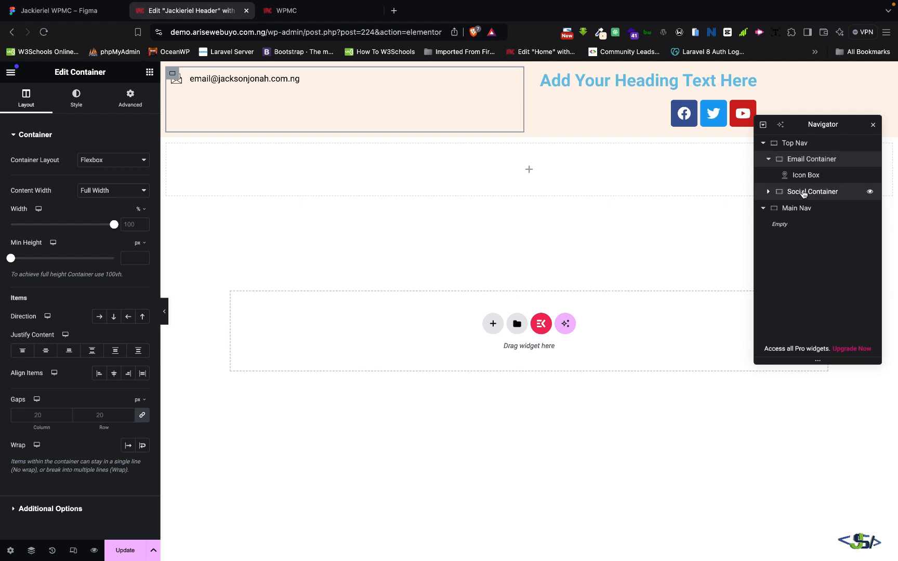
Step: Expand the Social Container and set its direction to a horizontal row, placing the heading and social icons side by side
{"action": "left_click", "coordinate": [779, 193]}
{"action": "left_click", "coordinate": [768, 192]}
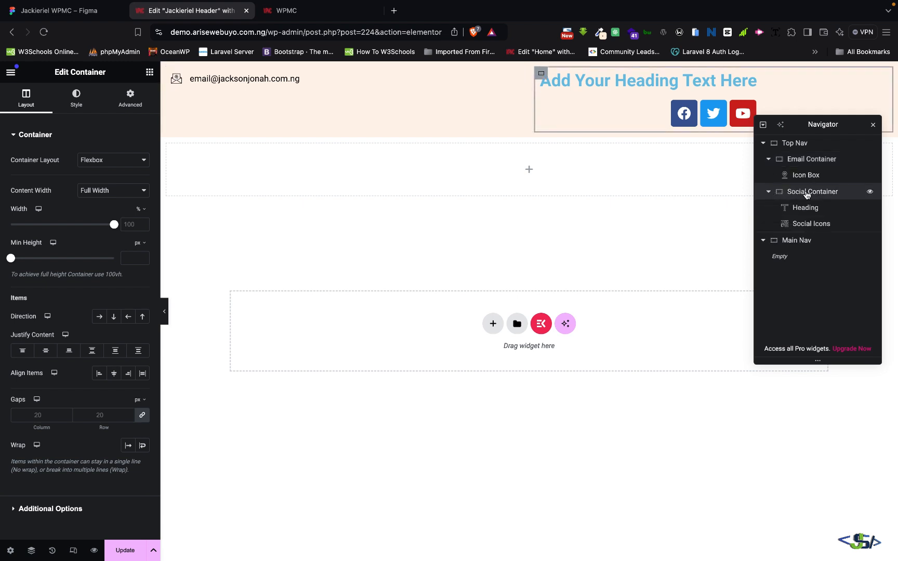
{"action": "left_click", "coordinate": [99, 316]}
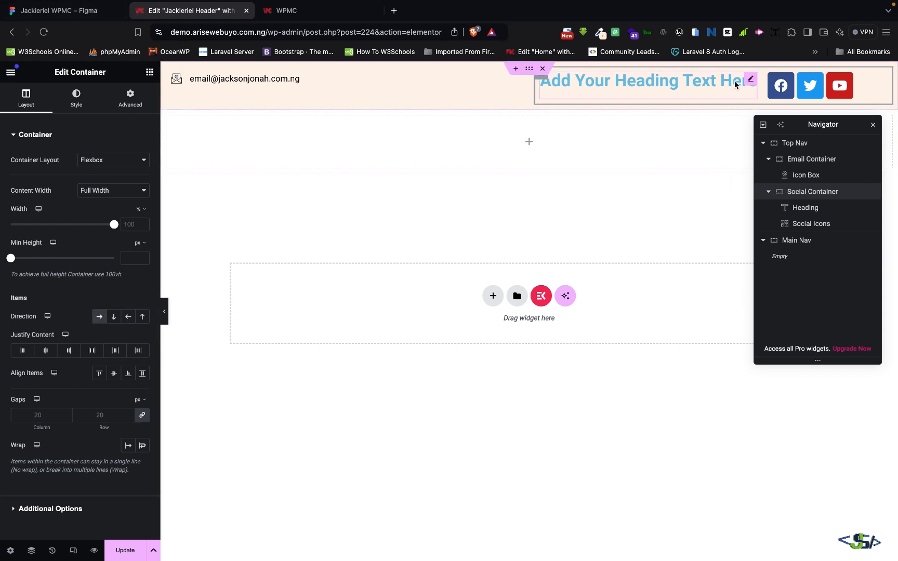
Step: Replace the placeholder heading text in the Social Container with "Follow Us"
{"action": "left_click", "coordinate": [649, 81]}
{"action": "left_click", "coordinate": [74, 184]}
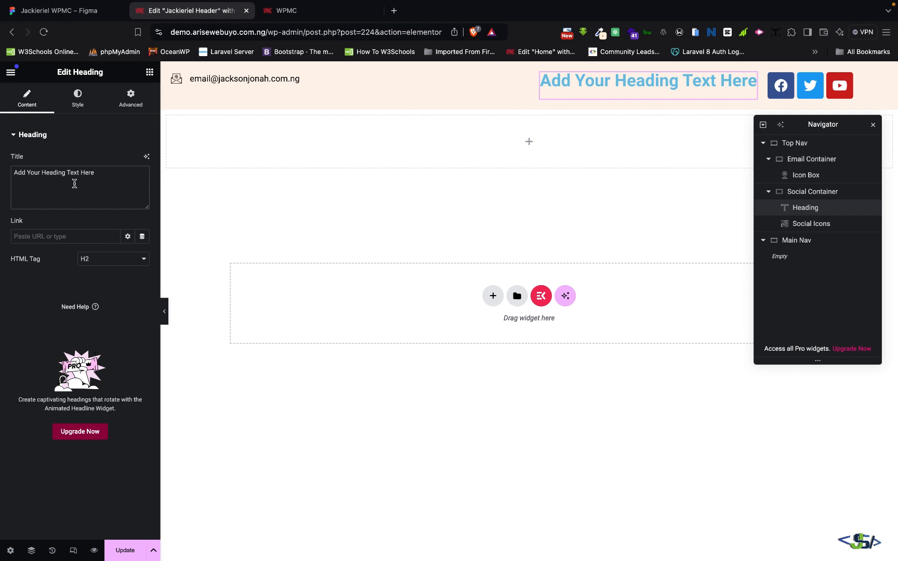
{"action": "key", "text": "super+a"}
{"action": "type", "text": "Fo"}
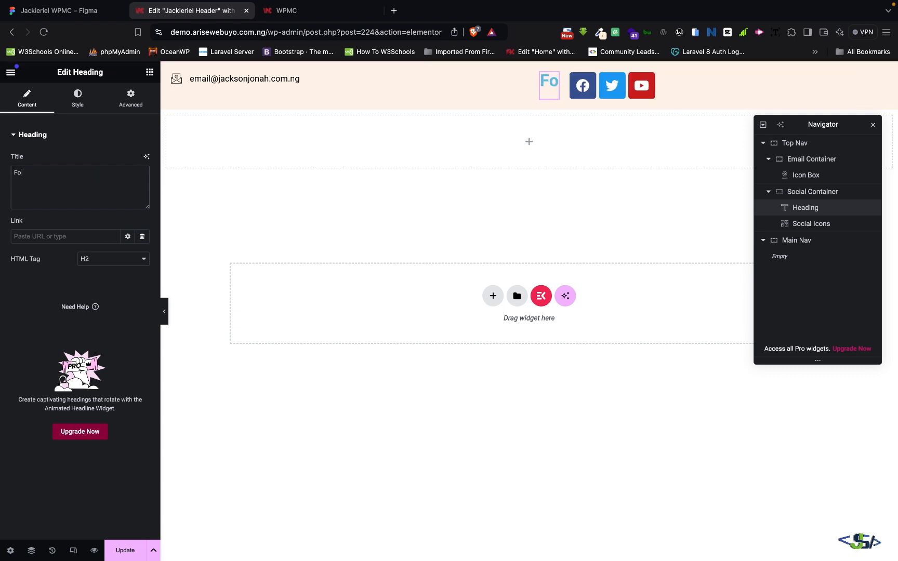
{"action": "type", "text": "llowUS"}
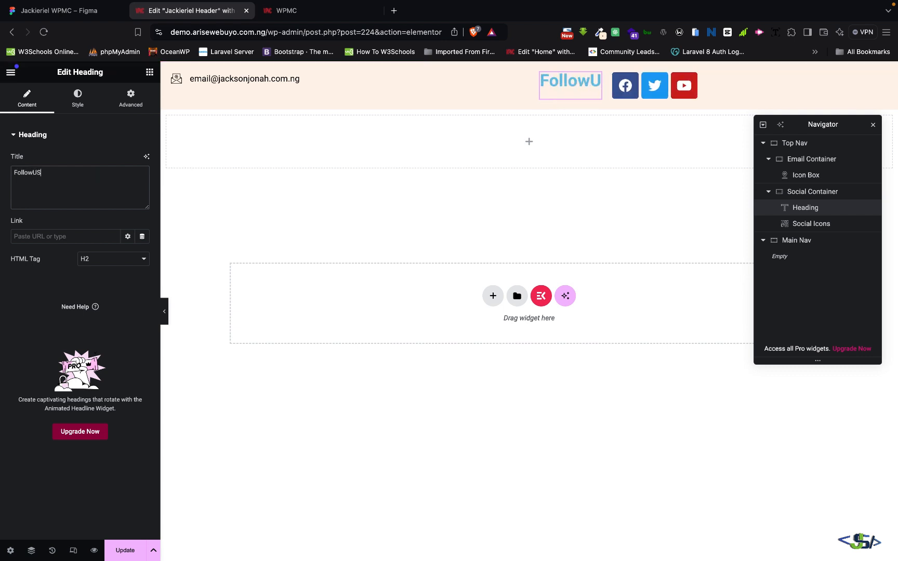
{"action": "key", "text": "BackSpace"}
{"action": "type", "text": "s"}
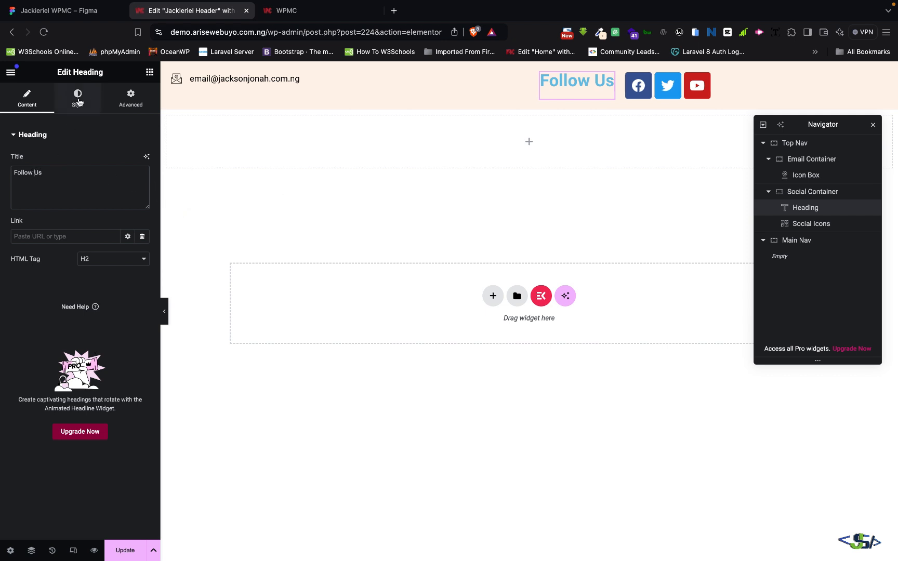
Step: Set the "Follow Us" heading's text color to #000000
{"action": "left_click", "coordinate": [78, 100]}
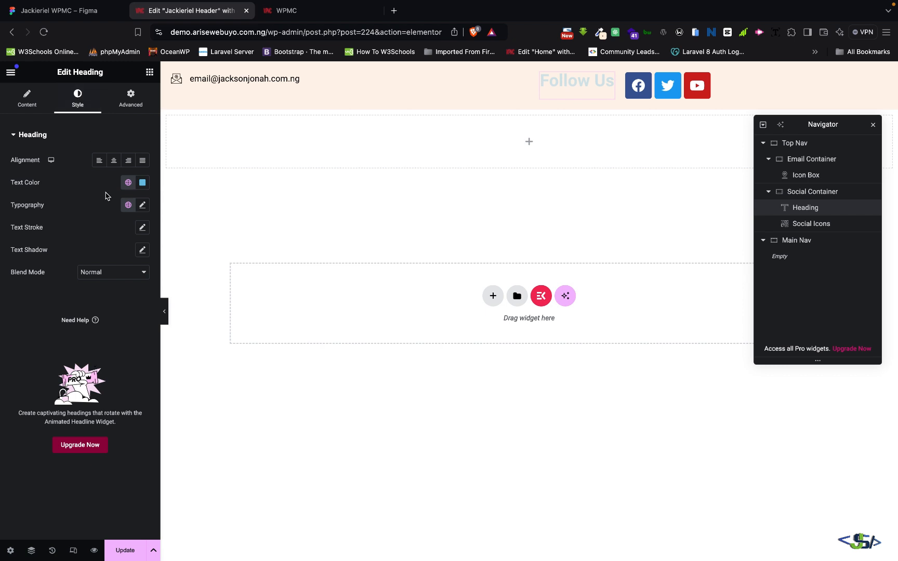
{"action": "left_click", "coordinate": [143, 182]}
{"action": "type", "text": "#"}
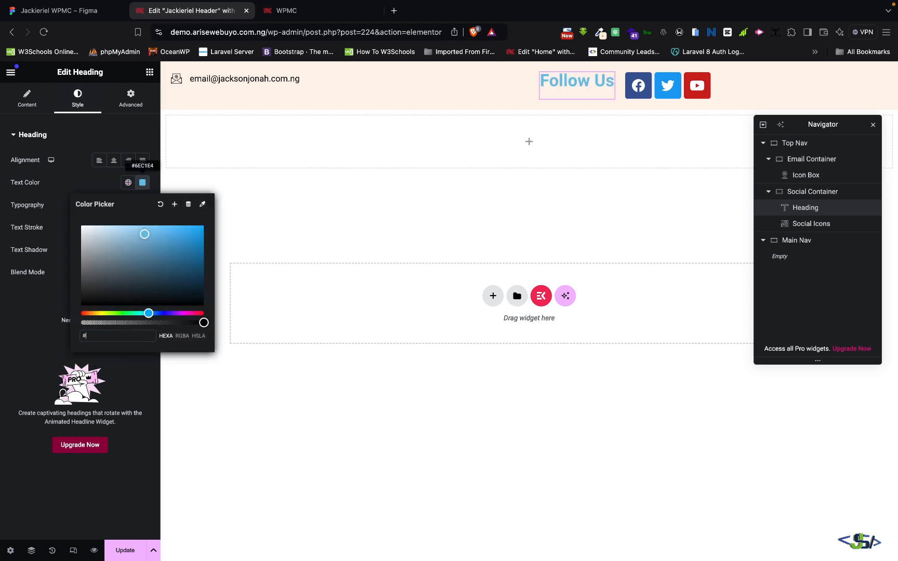
{"action": "type", "text": "000000"}
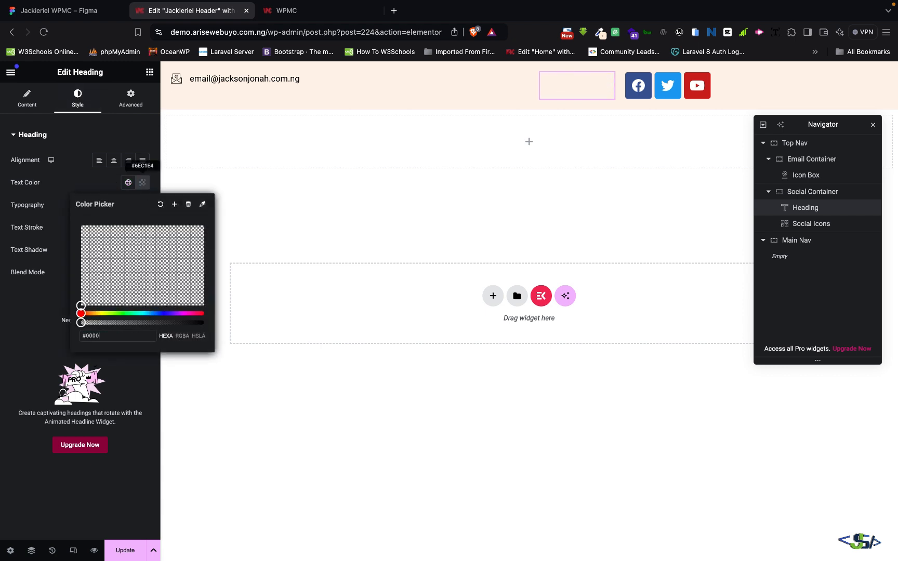
{"action": "left_click", "coordinate": [82, 180]}
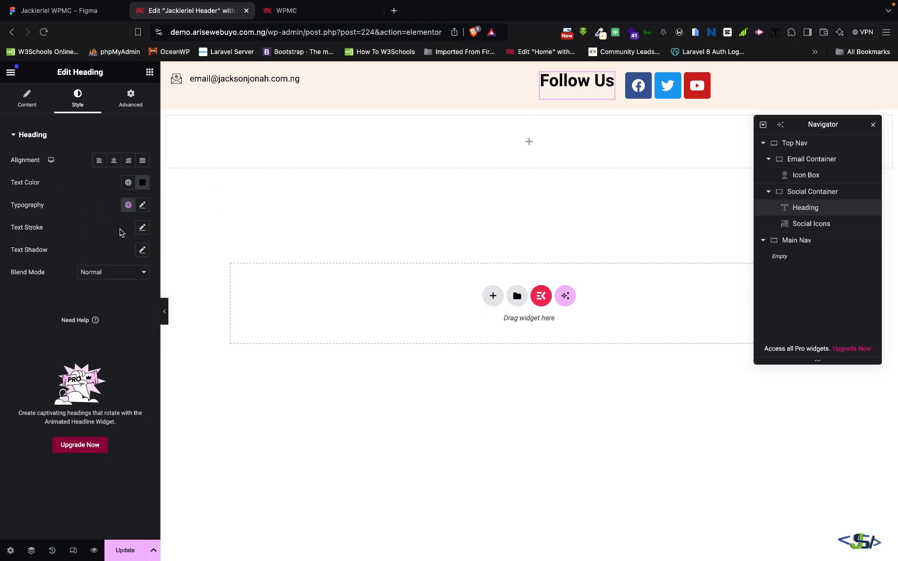
Step: Check the "Follow Us" text style in Figma and set the Elementor heading's typography to Inter, 18 px, weight 400 (Normal)
{"action": "left_click", "coordinate": [67, 11]}
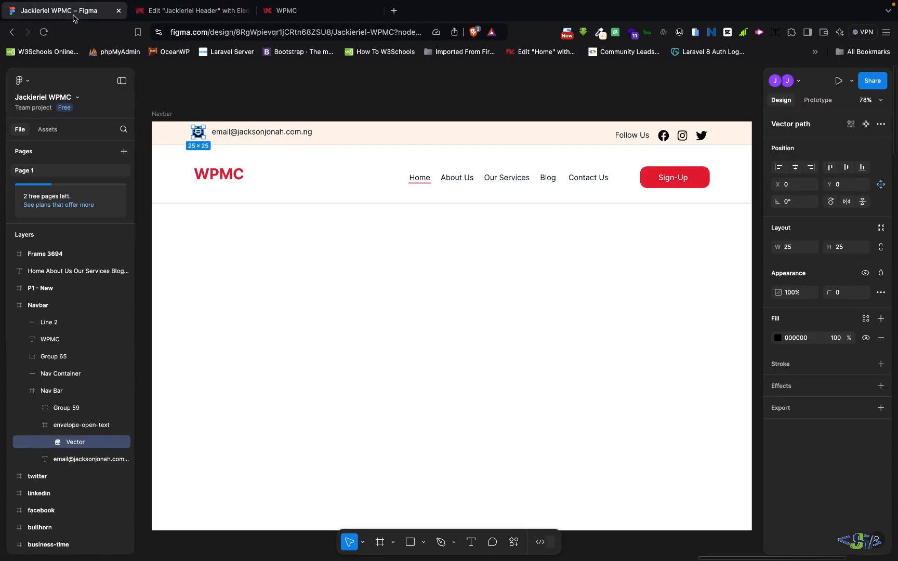
{"action": "left_click", "coordinate": [625, 138]}
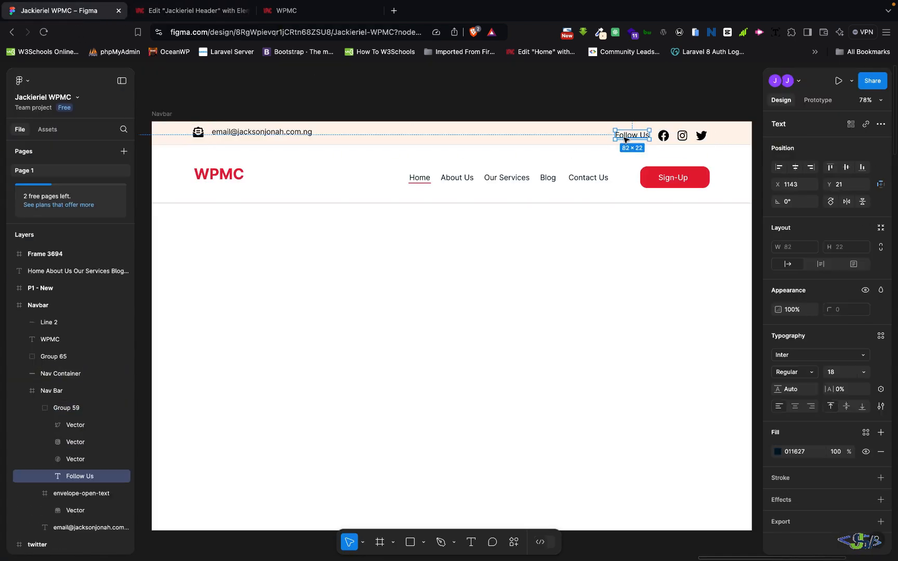
{"action": "double_click", "coordinate": [623, 137]}
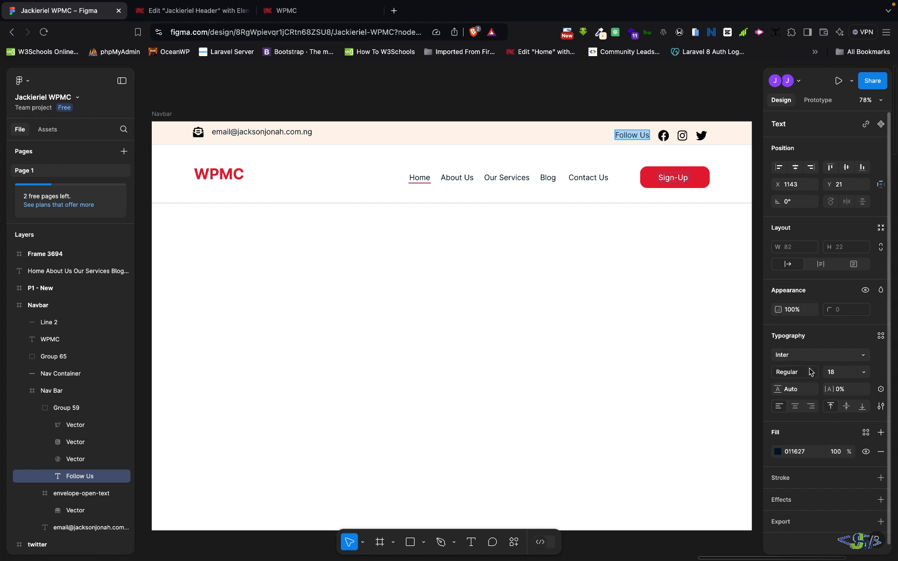
{"action": "left_click", "coordinate": [794, 452]}
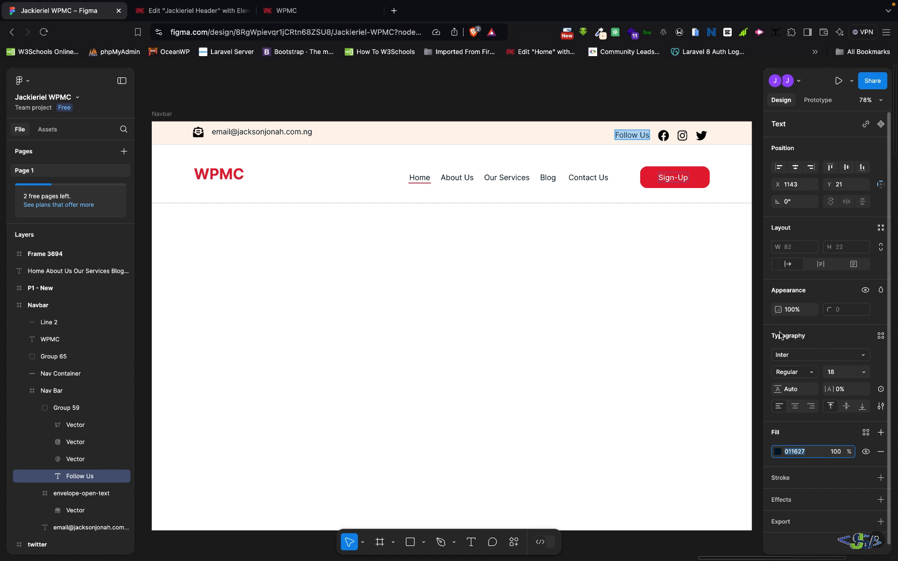
{"action": "left_click", "coordinate": [185, 12]}
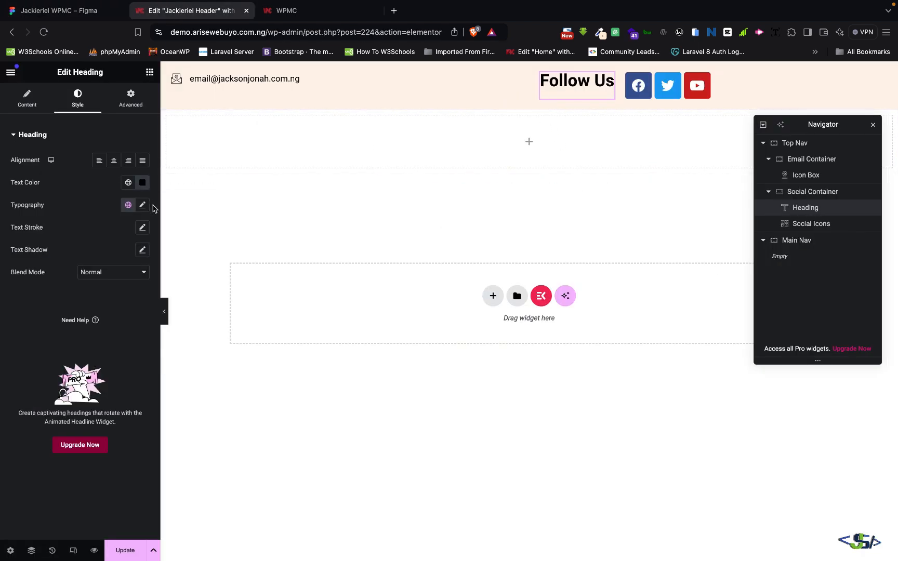
{"action": "left_click", "coordinate": [144, 206]}
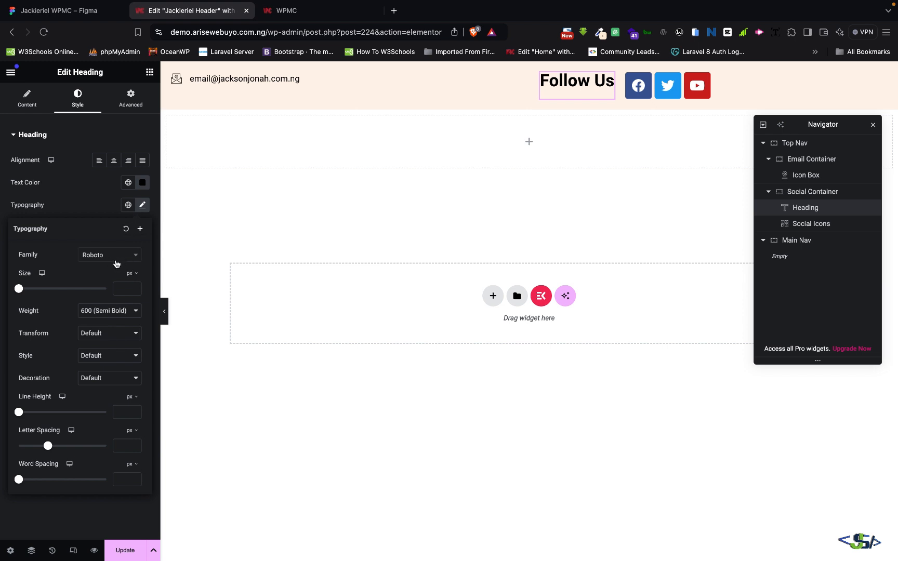
{"action": "left_click", "coordinate": [116, 263]}
{"action": "type", "text": "Inter"}
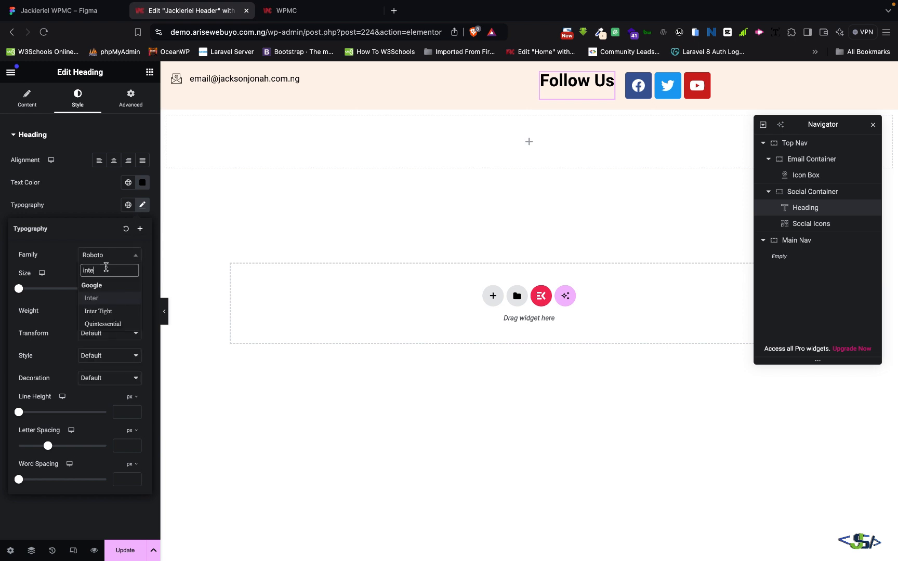
{"action": "left_click", "coordinate": [94, 299]}
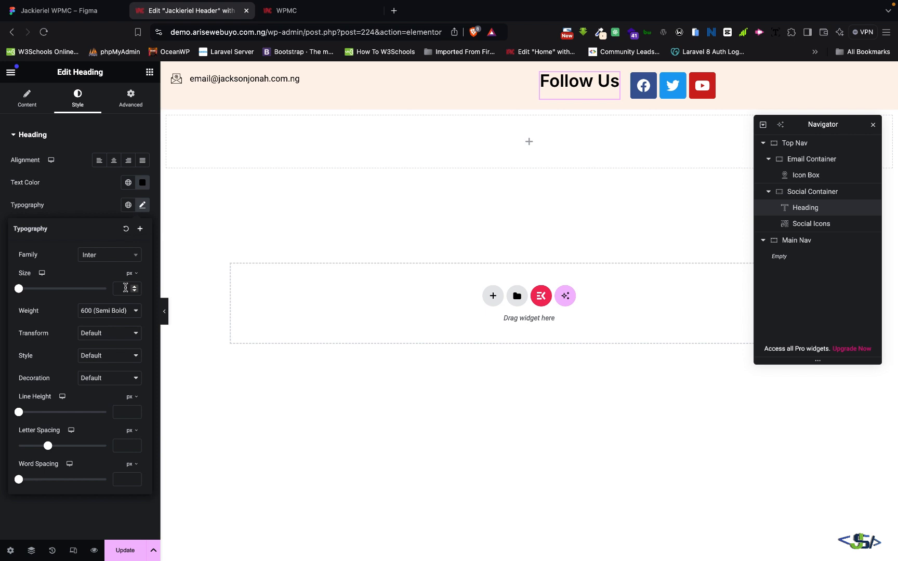
{"action": "type", "text": "18"}
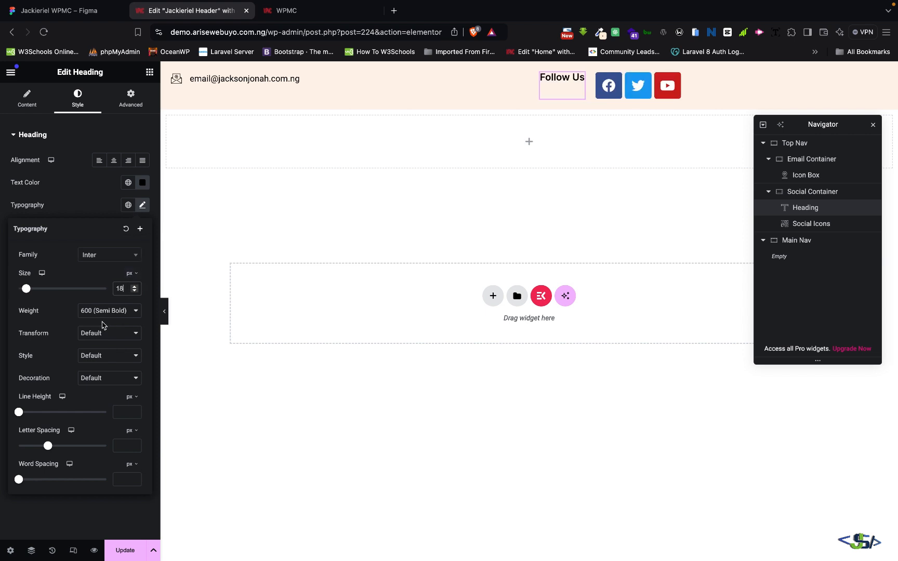
{"action": "left_click", "coordinate": [109, 312]}
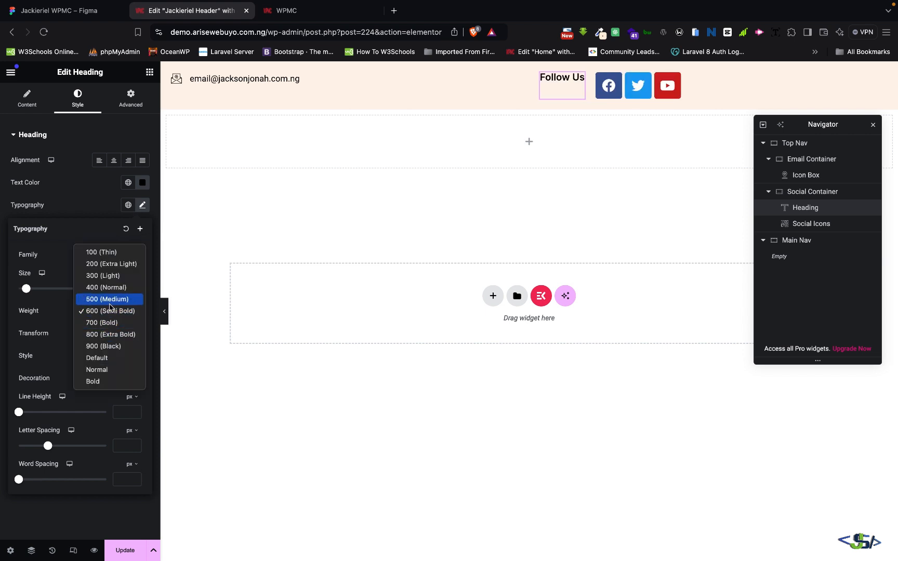
{"action": "left_click", "coordinate": [111, 292]}
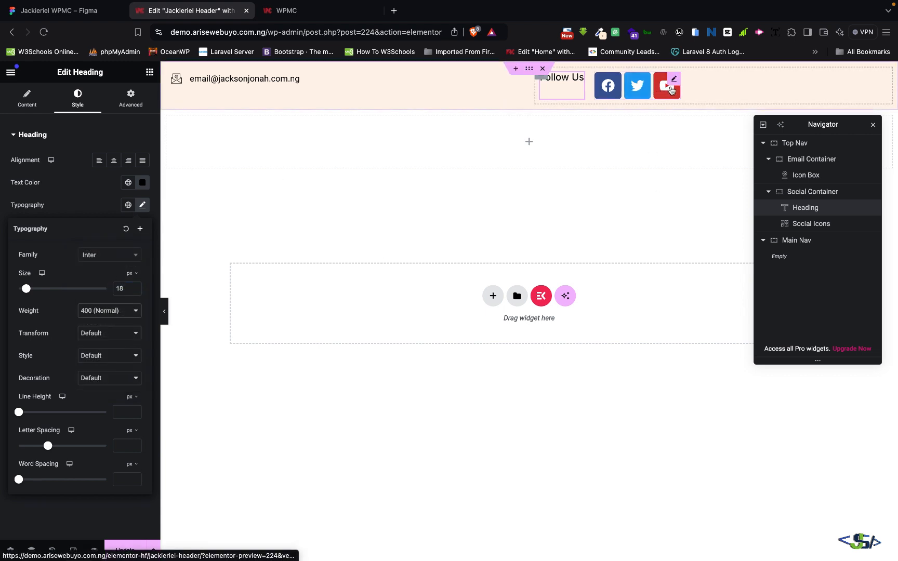
Step: Set the social icons' shape to Circle and their icon size to 10 px
{"action": "left_click", "coordinate": [671, 90]}
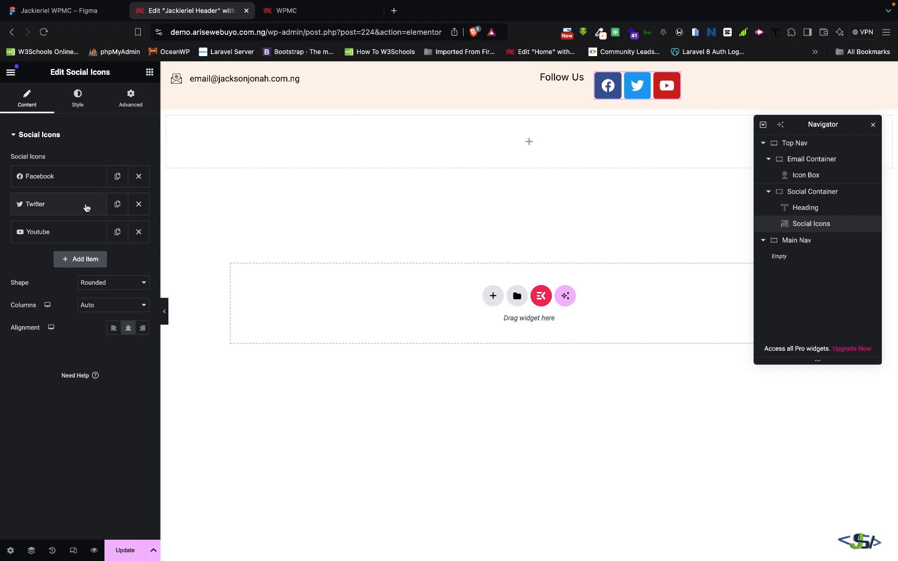
{"action": "left_click", "coordinate": [98, 285]}
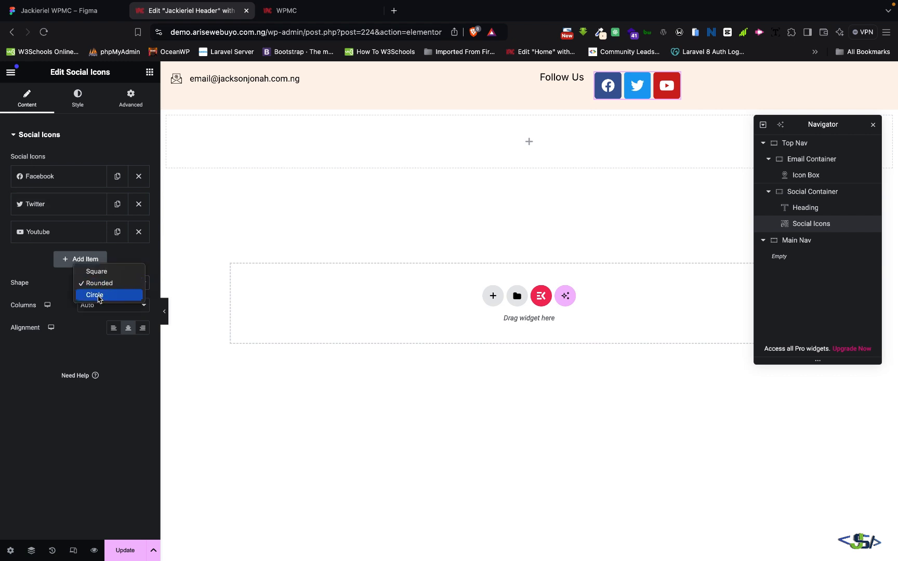
{"action": "left_click", "coordinate": [97, 296]}
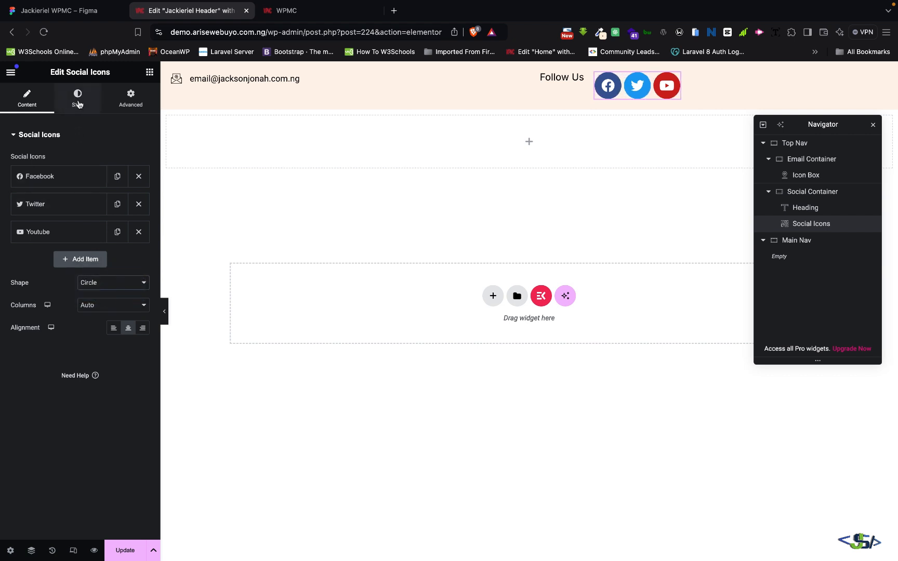
{"action": "left_click", "coordinate": [78, 103]}
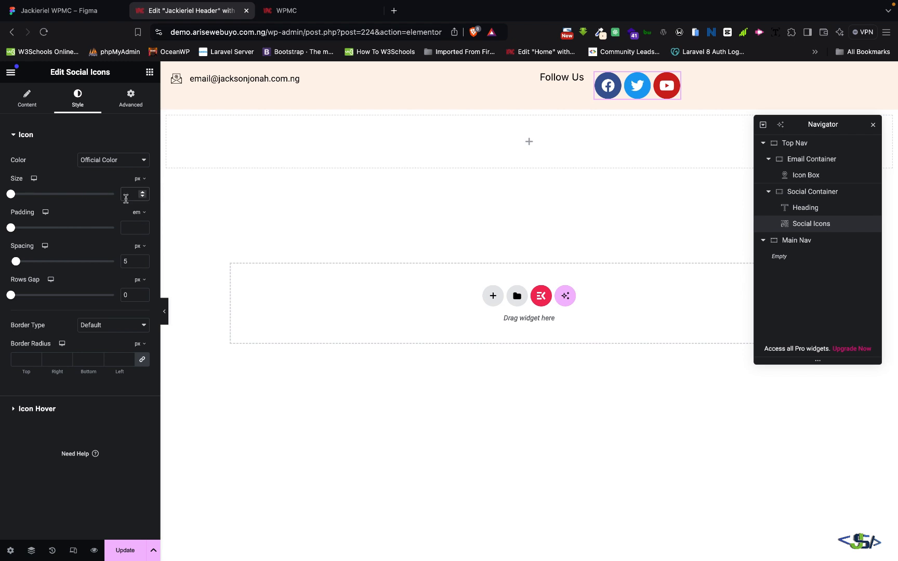
{"action": "type", "text": "25"}
{"action": "key", "text": "BackSpace"}
{"action": "key", "text": "BackSpace"}
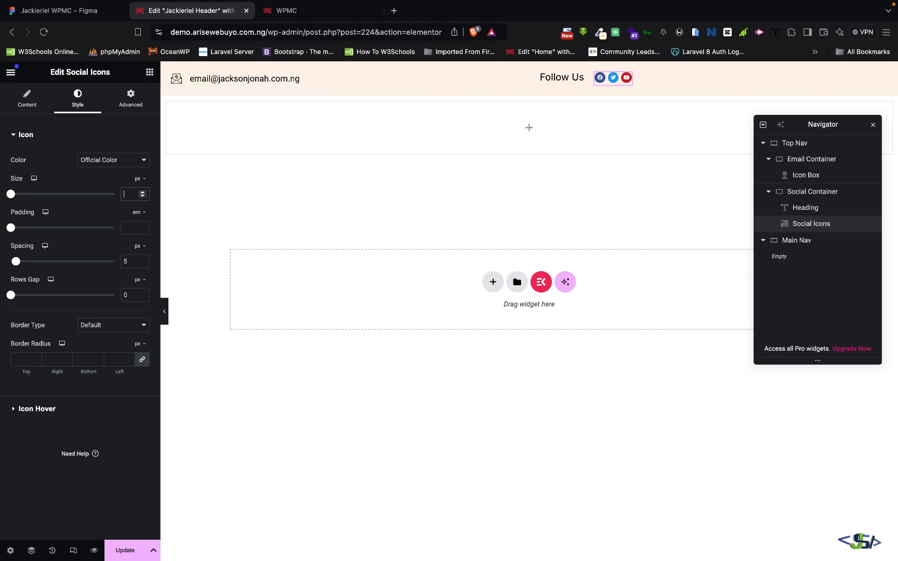
{"action": "type", "text": "10"}
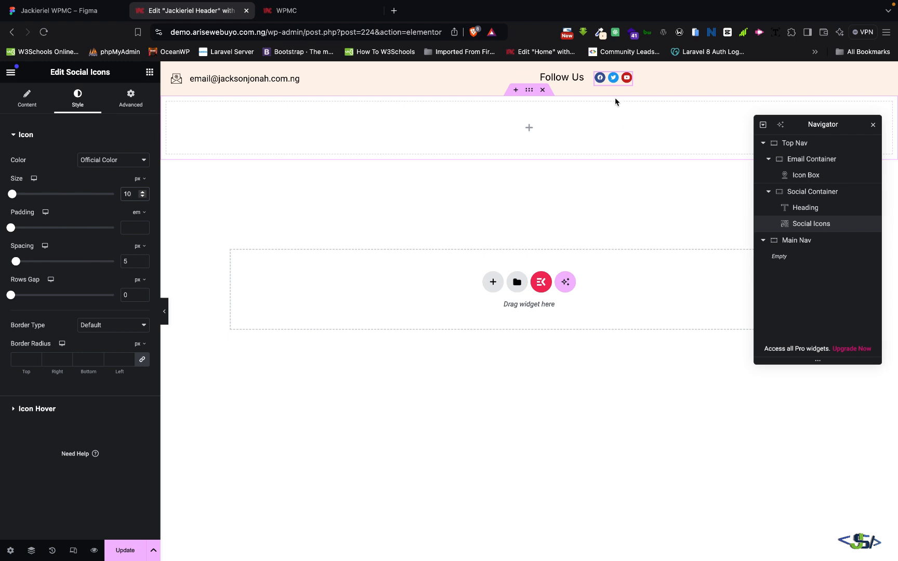
Step: Check the navbar's social icons in Figma and replace the Youtube item in Elementor's Social Icons widget with the Instagram icon
{"action": "left_click", "coordinate": [22, 101]}
{"action": "left_click", "coordinate": [45, 14]}
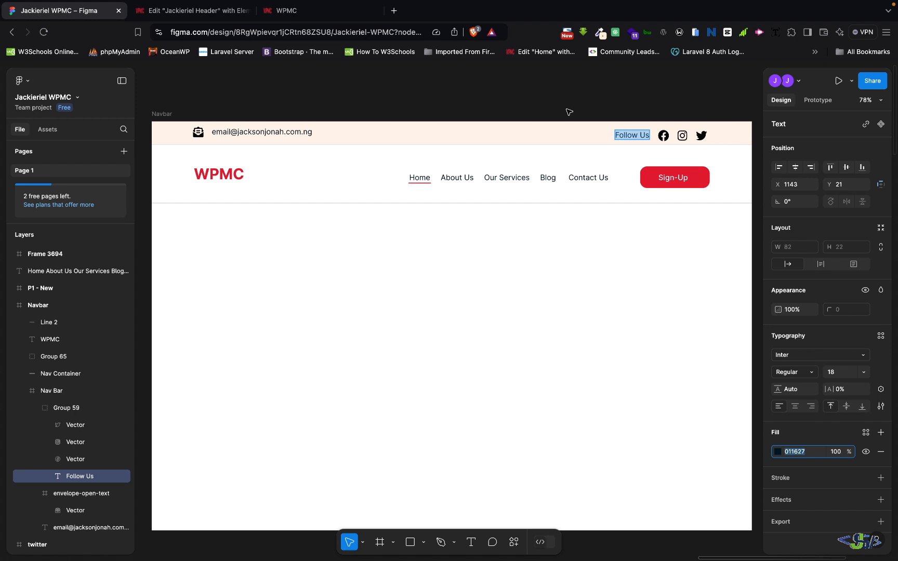
{"action": "left_click", "coordinate": [203, 12]}
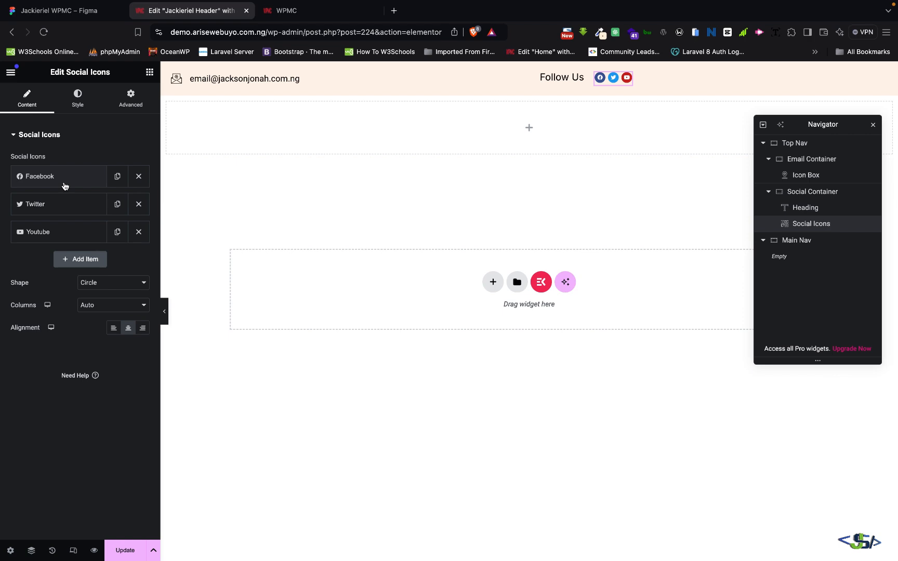
{"action": "left_click", "coordinate": [60, 232]}
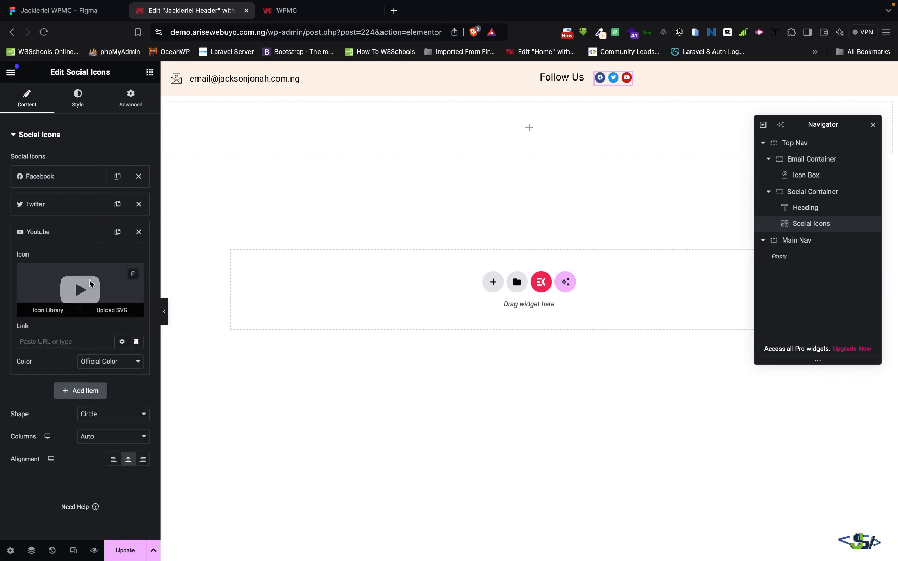
{"action": "left_click", "coordinate": [90, 283]}
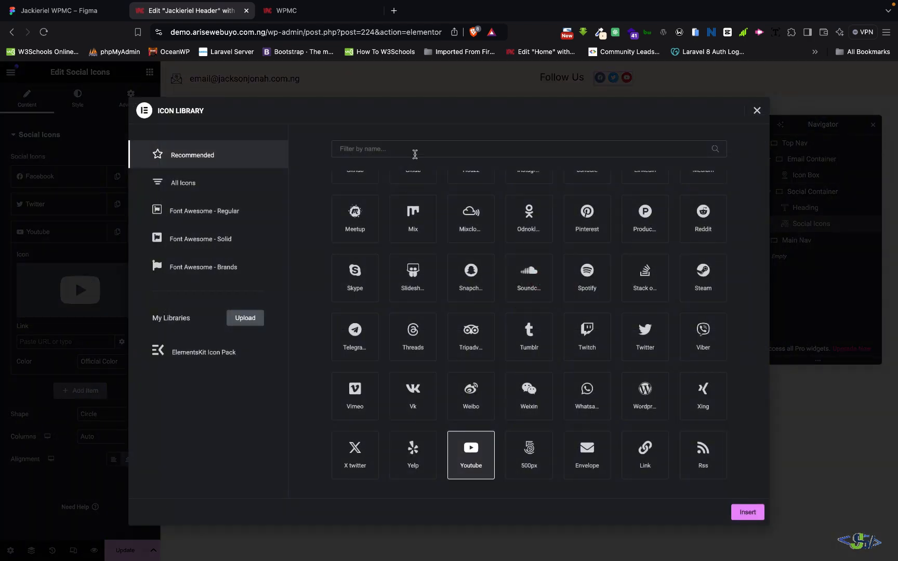
{"action": "left_click", "coordinate": [414, 152]}
{"action": "type", "text": "inst"}
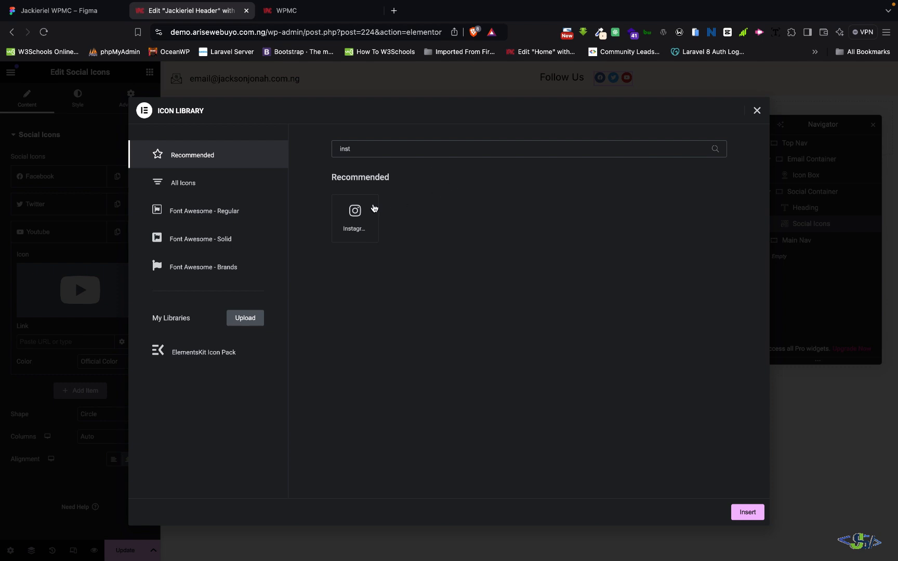
{"action": "left_click", "coordinate": [373, 210]}
{"action": "left_click", "coordinate": [745, 511]}
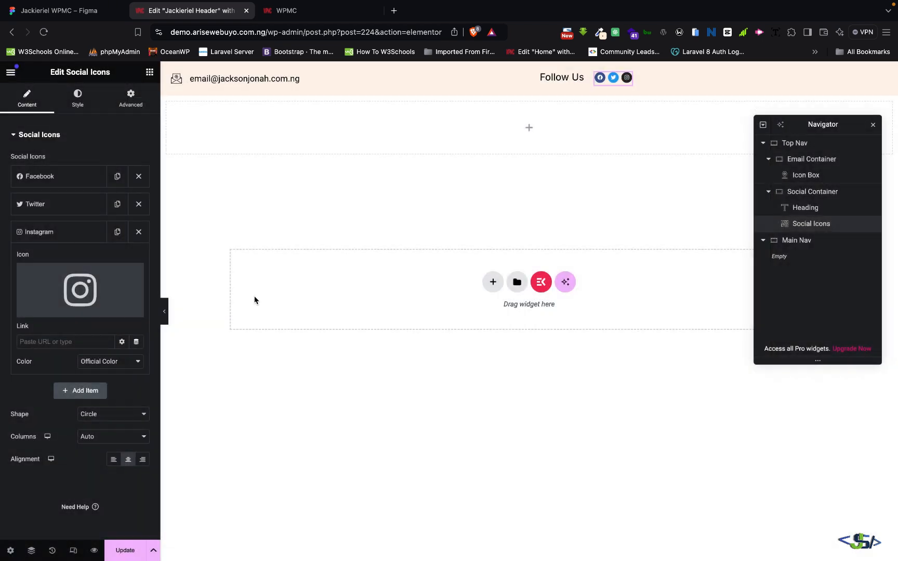
Step: Reorder the social icons so Instagram sits between Facebook and Twitter, and save the header
{"action": "left_click_drag", "start_coordinate": [53, 230], "coordinate": [56, 203]}
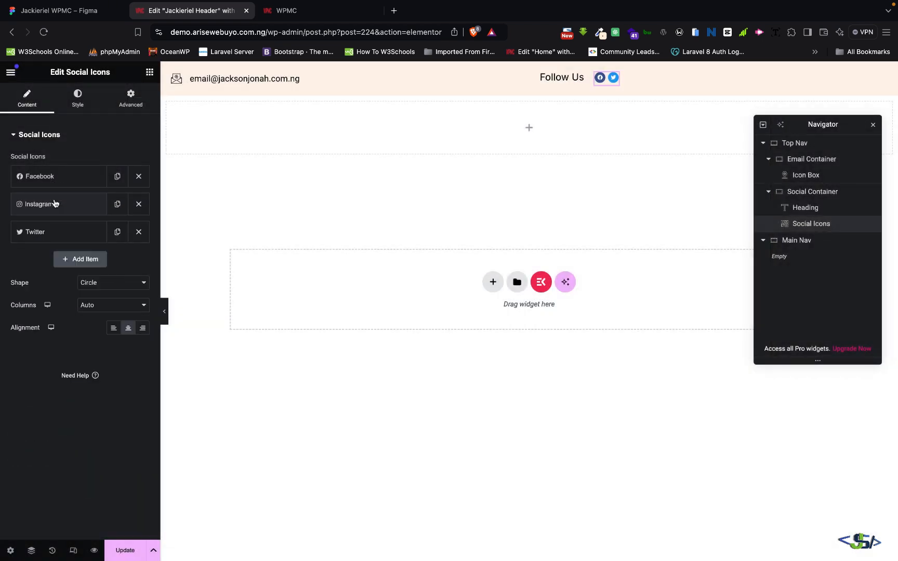
{"action": "left_click", "coordinate": [66, 182]}
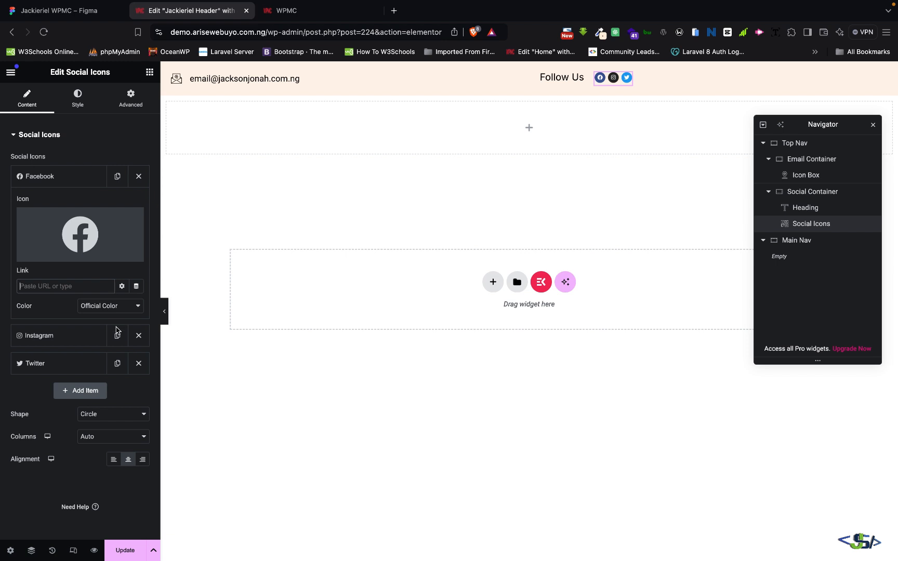
{"action": "left_click", "coordinate": [120, 551]}
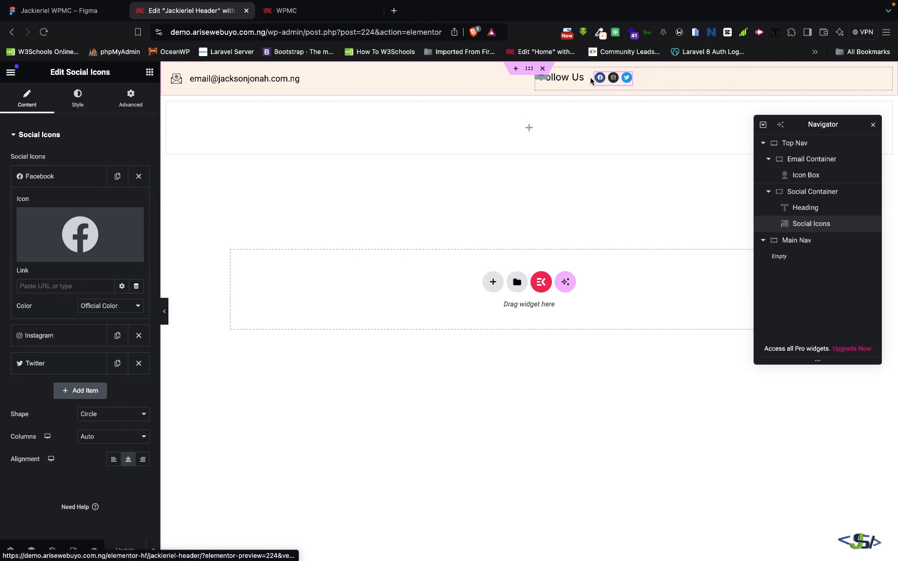
Step: Check the social icons' look in Figma and give the Elementor icons a Custom color with primary color #000000
{"action": "left_click", "coordinate": [76, 16]}
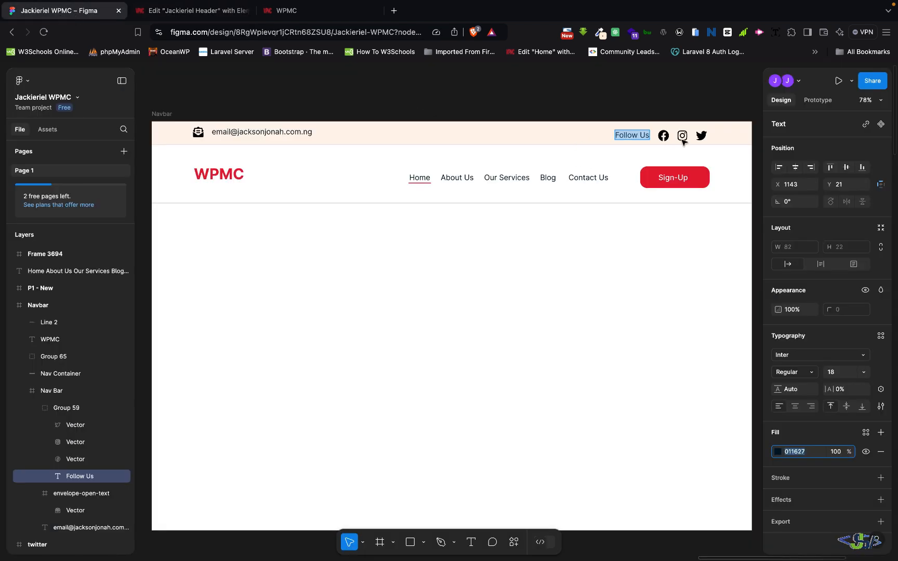
{"action": "left_click", "coordinate": [190, 15]}
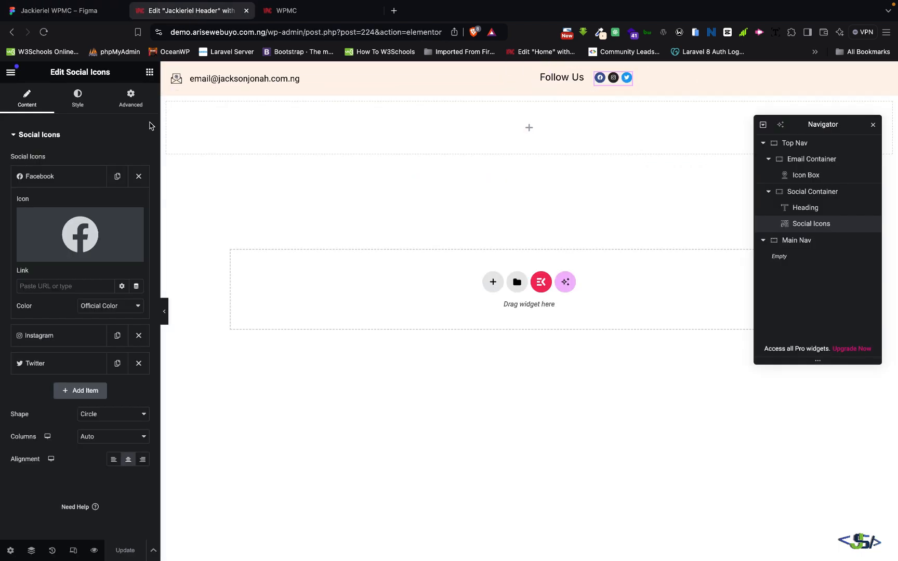
{"action": "left_click", "coordinate": [105, 307]}
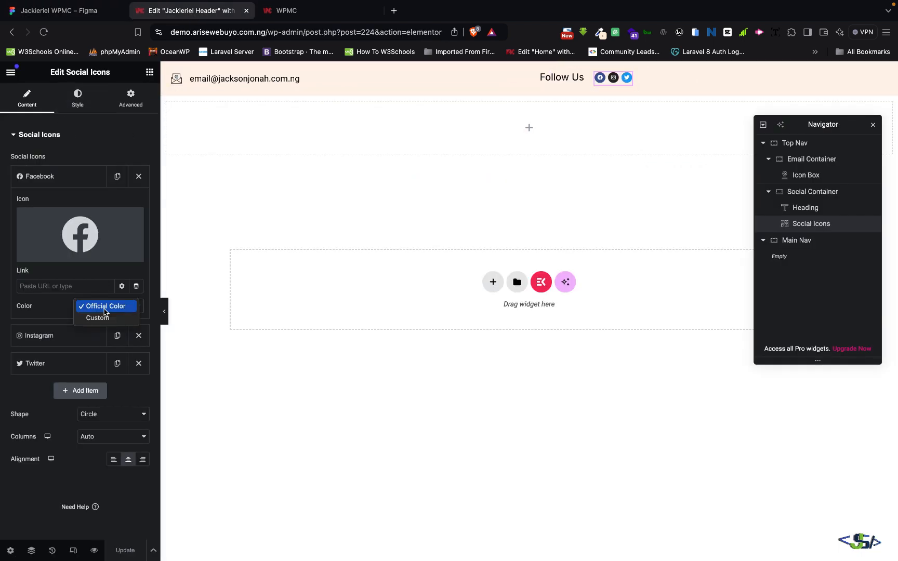
{"action": "left_click", "coordinate": [25, 111]}
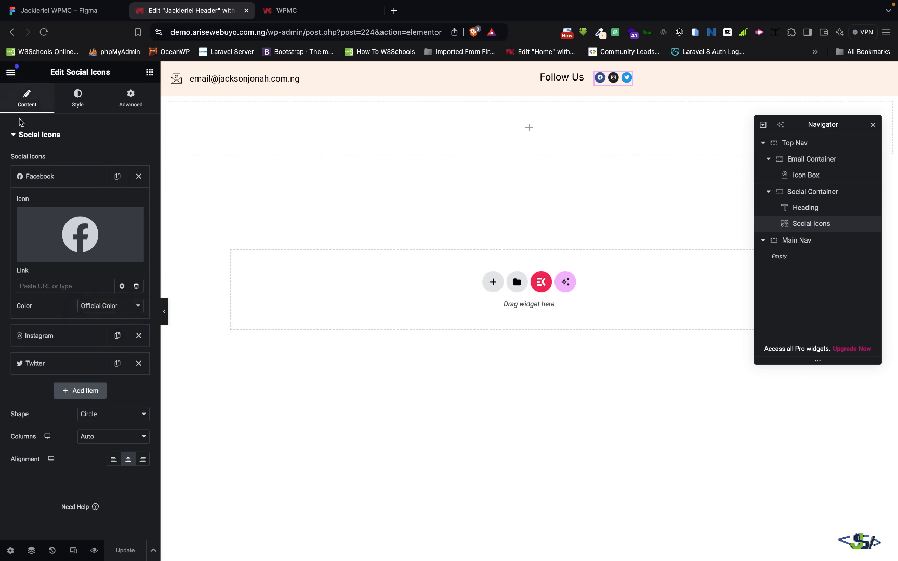
{"action": "left_click", "coordinate": [41, 180]}
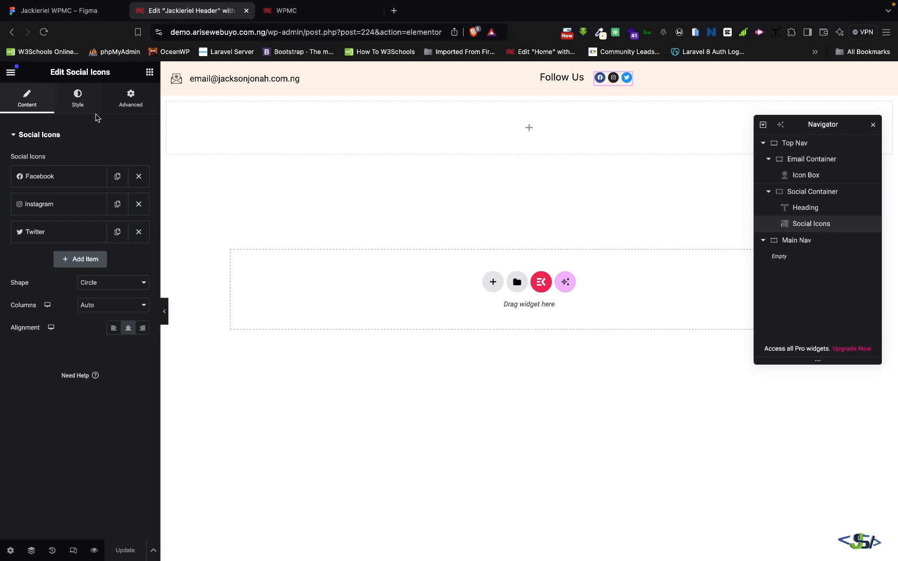
{"action": "left_click", "coordinate": [81, 101]}
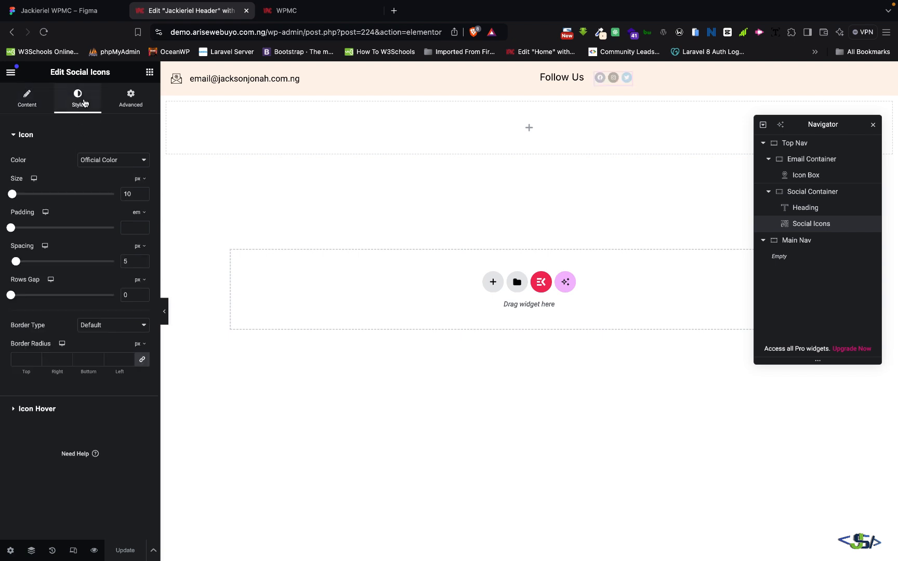
{"action": "left_click", "coordinate": [110, 162]}
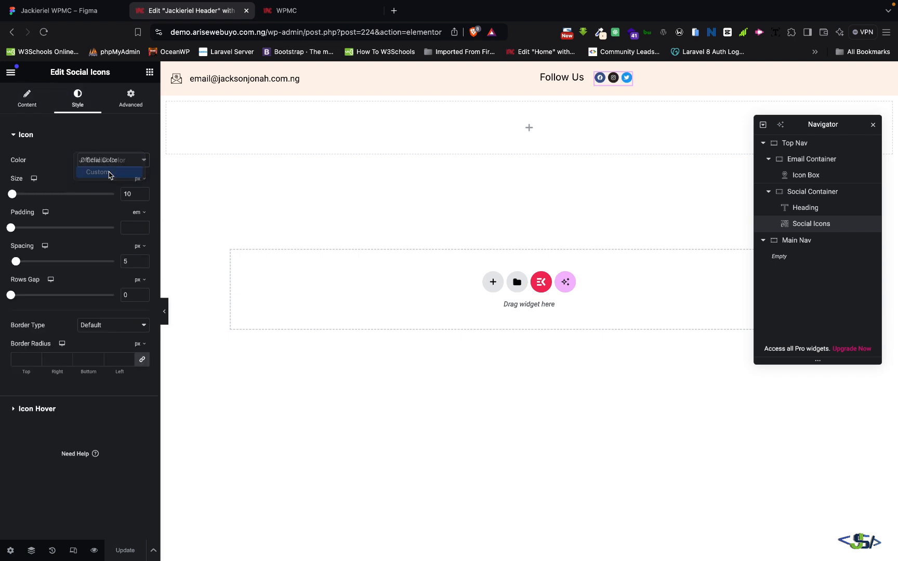
{"action": "left_click", "coordinate": [109, 174]}
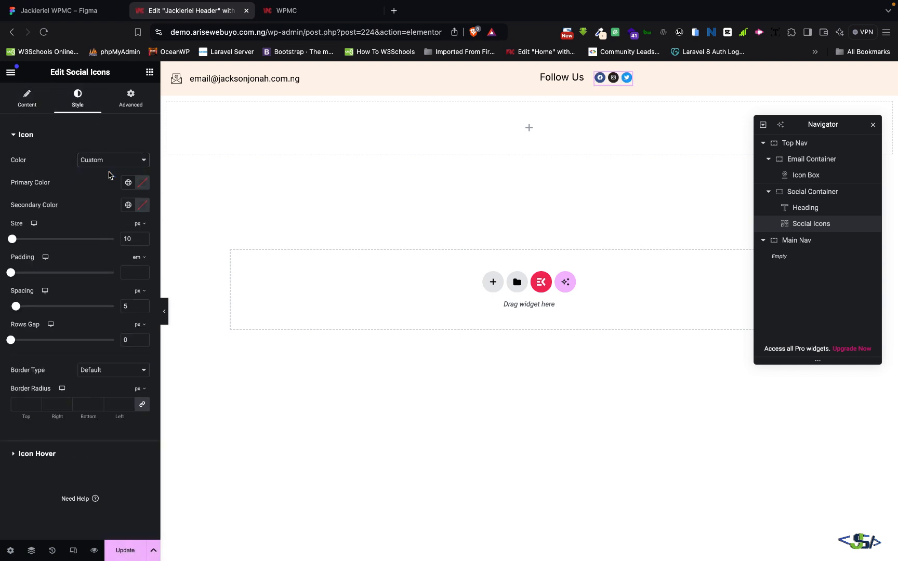
{"action": "left_click", "coordinate": [142, 183]}
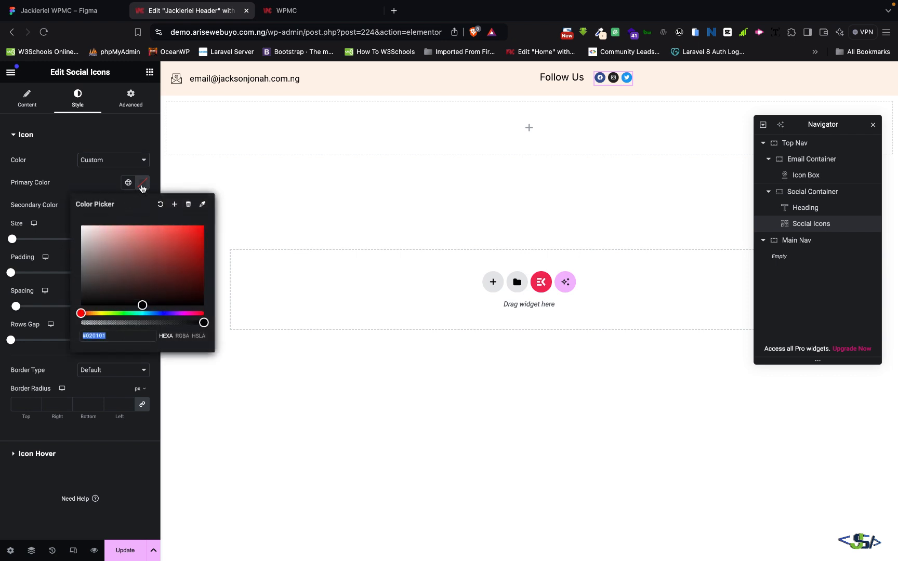
{"action": "type", "text": "#000000"}
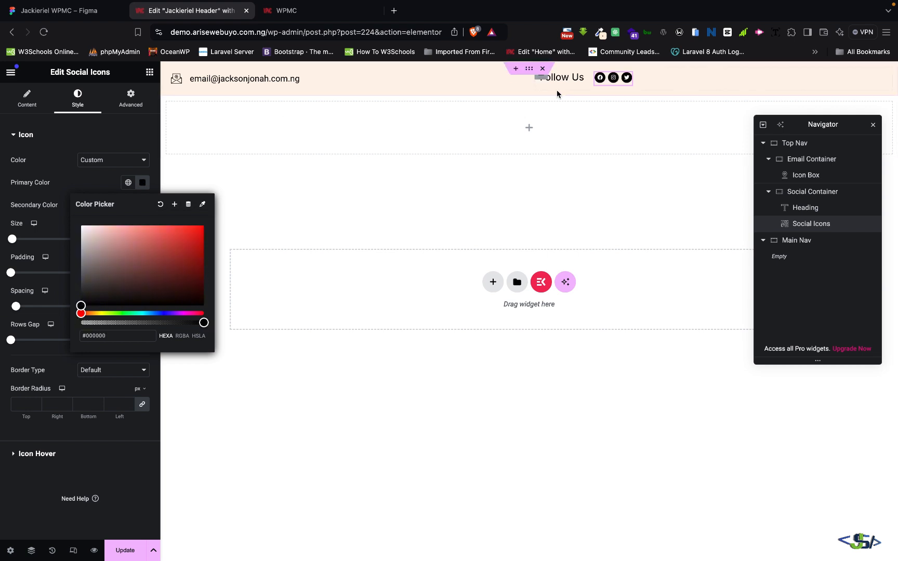
Step: Set the Social Container's Justify Content to End, and save the header after comparing its preview with the Figma navbar
{"action": "left_click", "coordinate": [801, 193]}
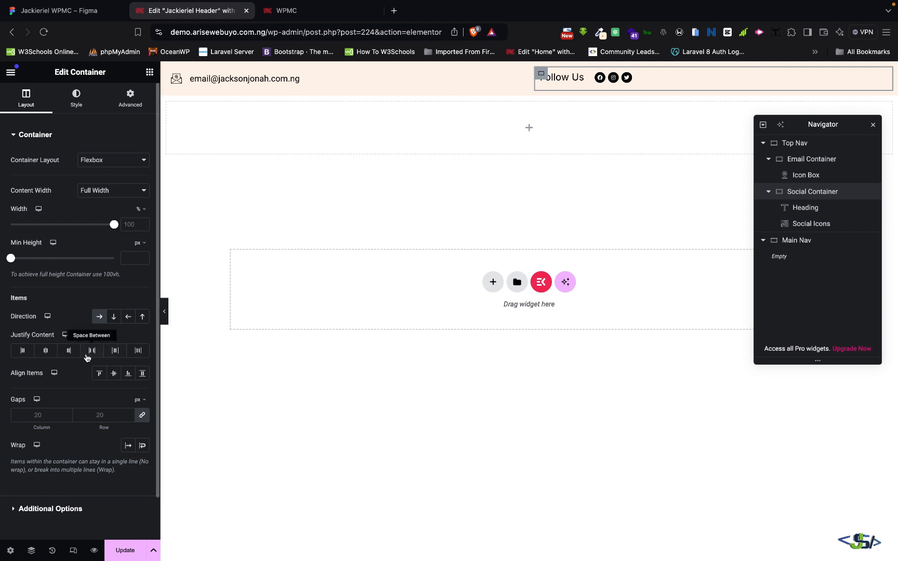
{"action": "left_click", "coordinate": [70, 351]}
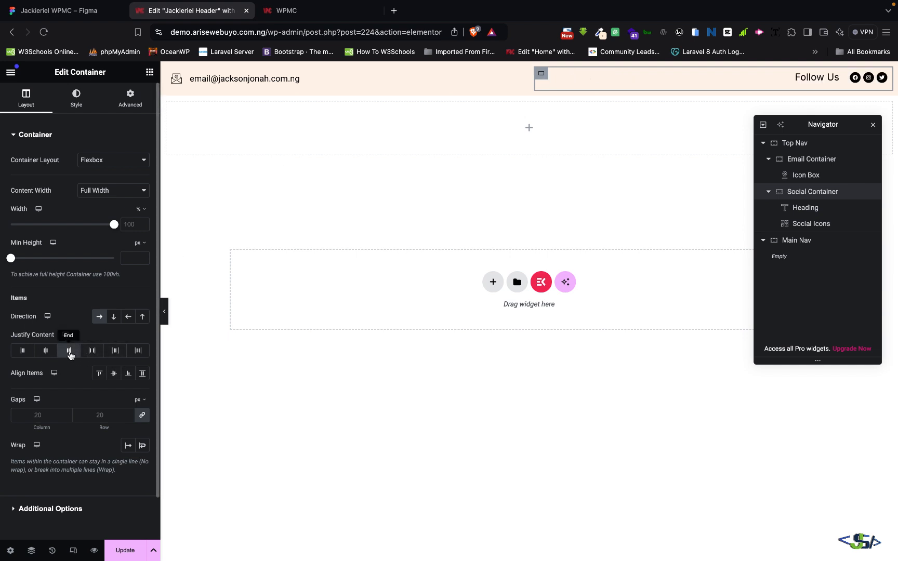
{"action": "left_click", "coordinate": [165, 314]}
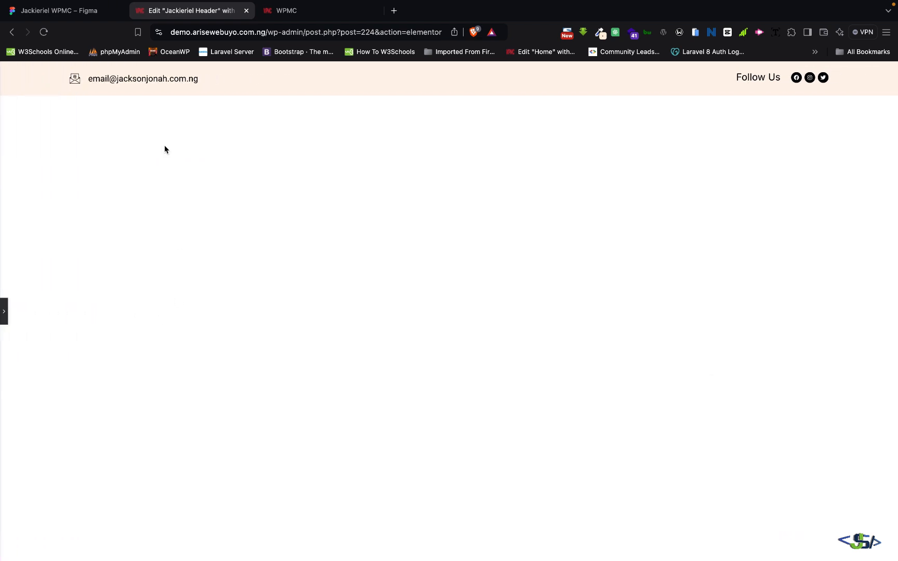
{"action": "left_click", "coordinate": [70, 11]}
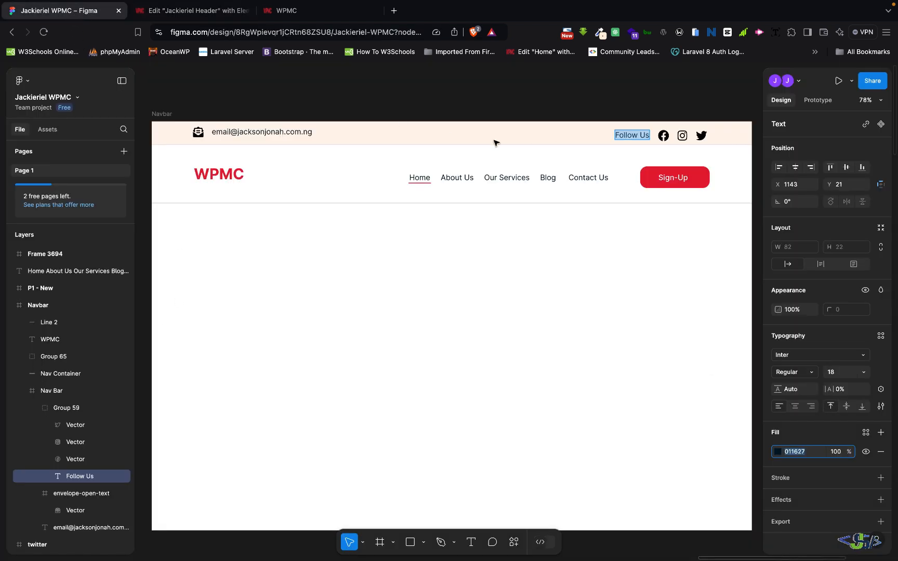
{"action": "left_click", "coordinate": [217, 13]}
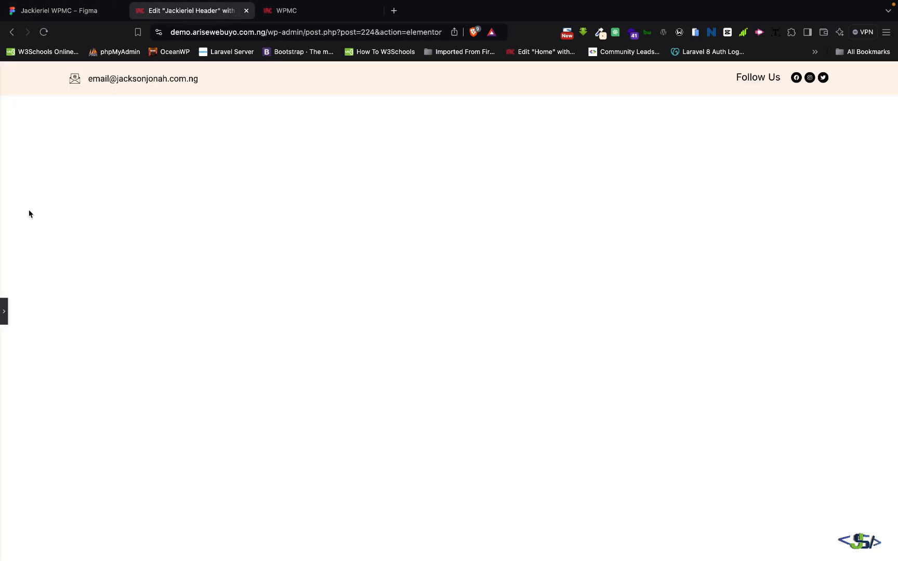
{"action": "left_click", "coordinate": [4, 312]}
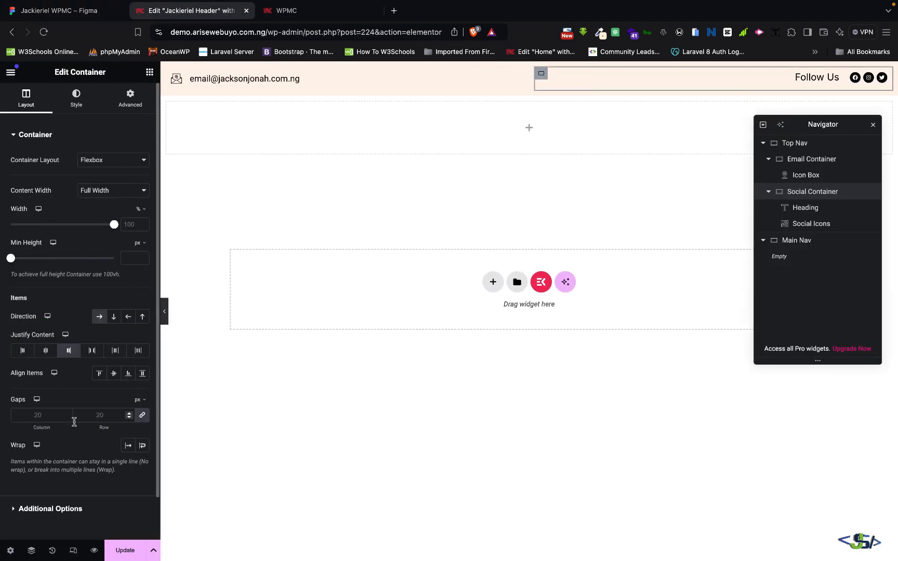
{"action": "left_click", "coordinate": [125, 544]}
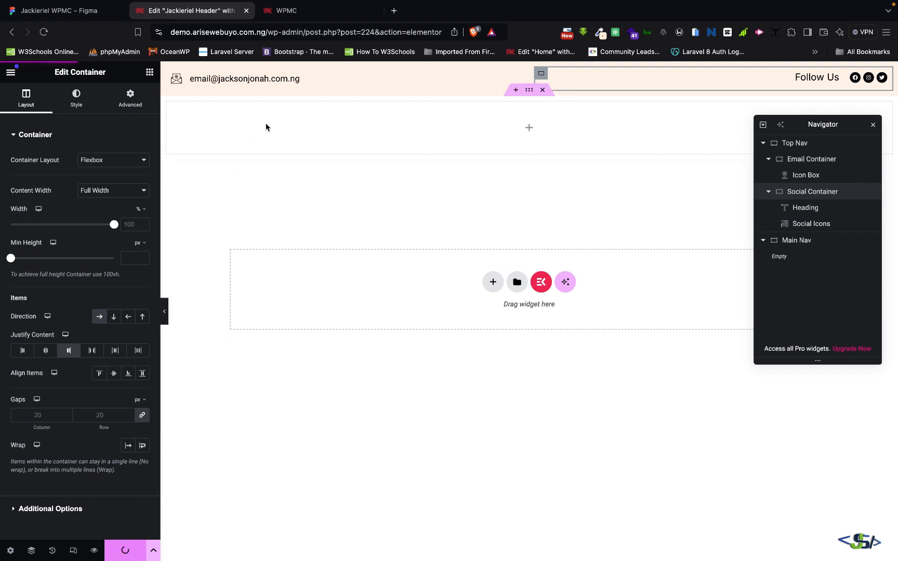
Step: Compare the header on the live WPMC homepage with the Figma navbar and return to the Elementor editor
{"action": "left_click", "coordinate": [294, 17]}
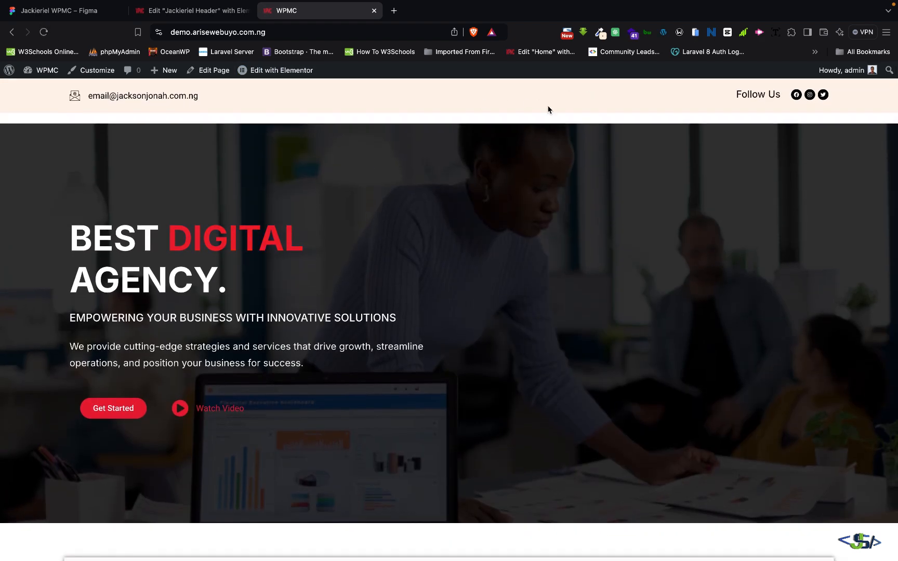
{"action": "left_click", "coordinate": [66, 11]}
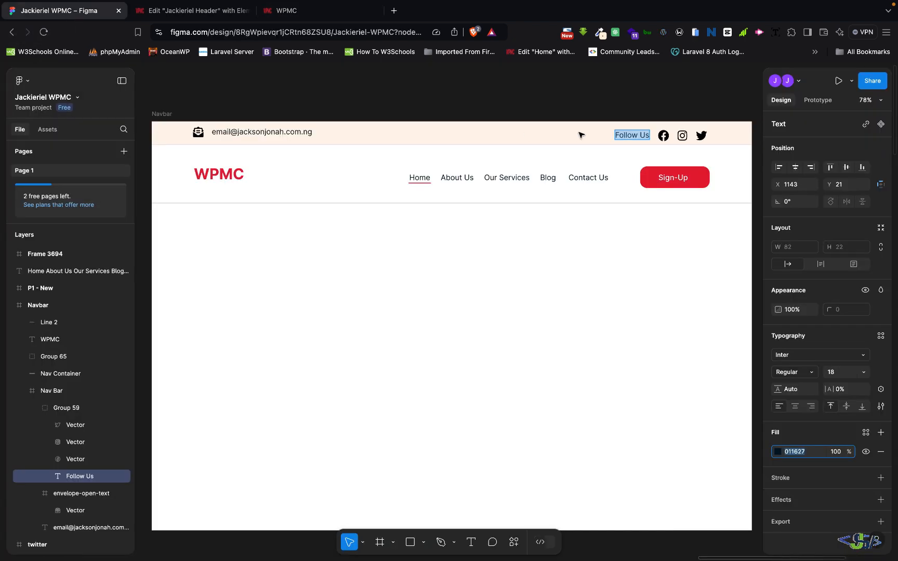
{"action": "left_click", "coordinate": [189, 10]}
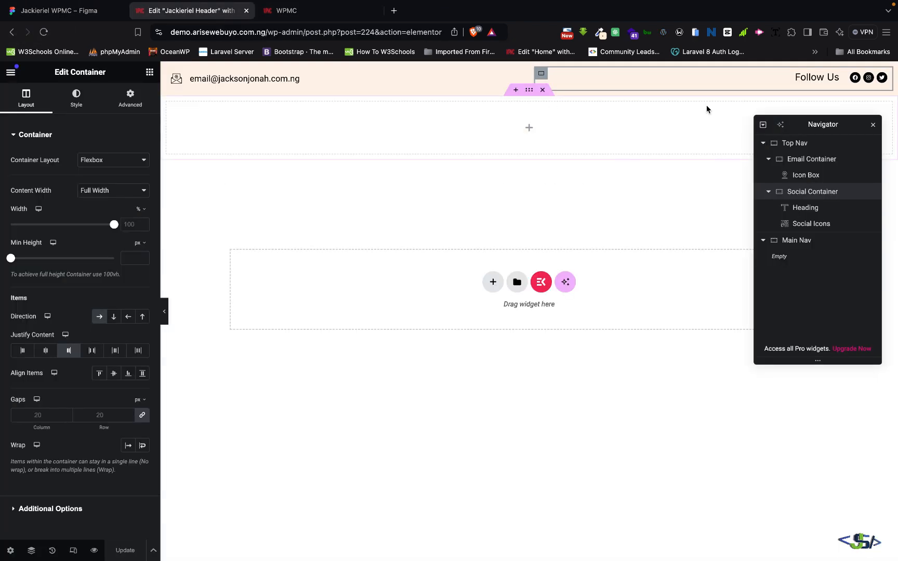
Step: Set the Top Nav container's margin and padding to 0 on all sides
{"action": "left_click", "coordinate": [809, 150]}
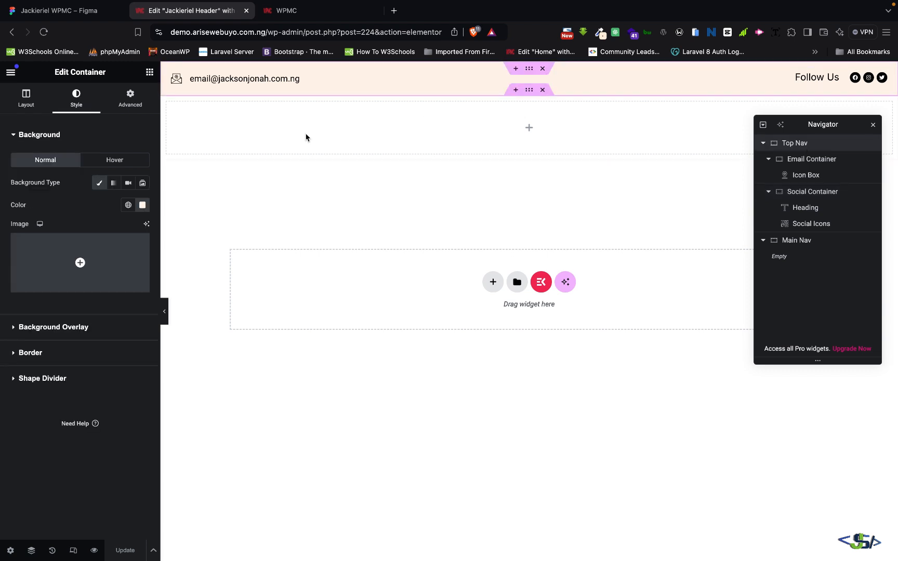
{"action": "left_click", "coordinate": [130, 97]}
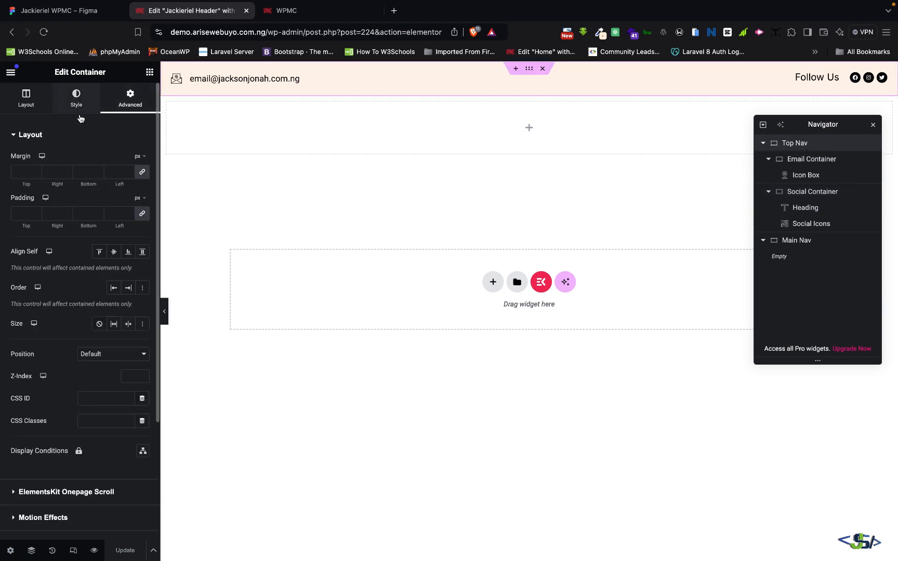
{"action": "left_click", "coordinate": [142, 172]}
{"action": "left_click", "coordinate": [142, 214]}
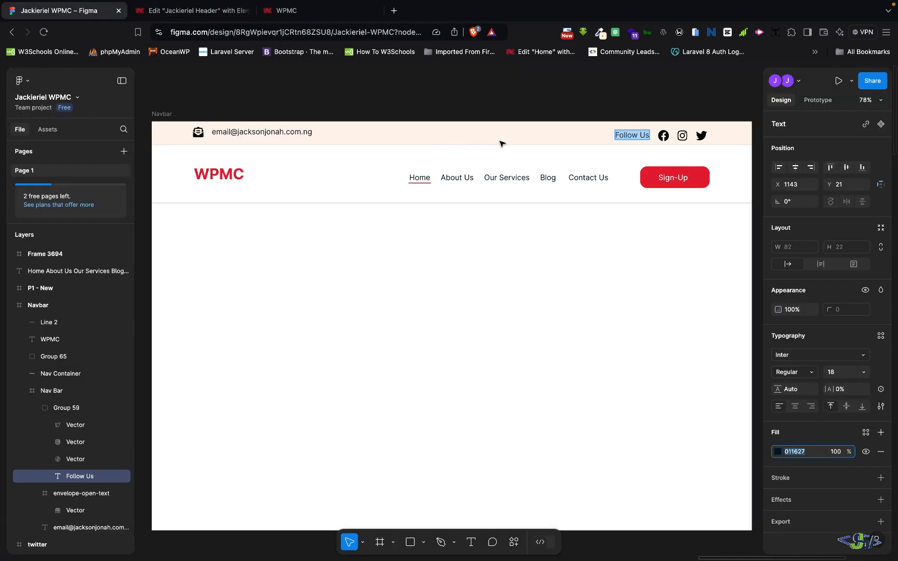
Step: Copy the Nav Container's stroke color E2DFDF from the Figma navbar and return to the Elementor editor
{"action": "left_click", "coordinate": [530, 144]}
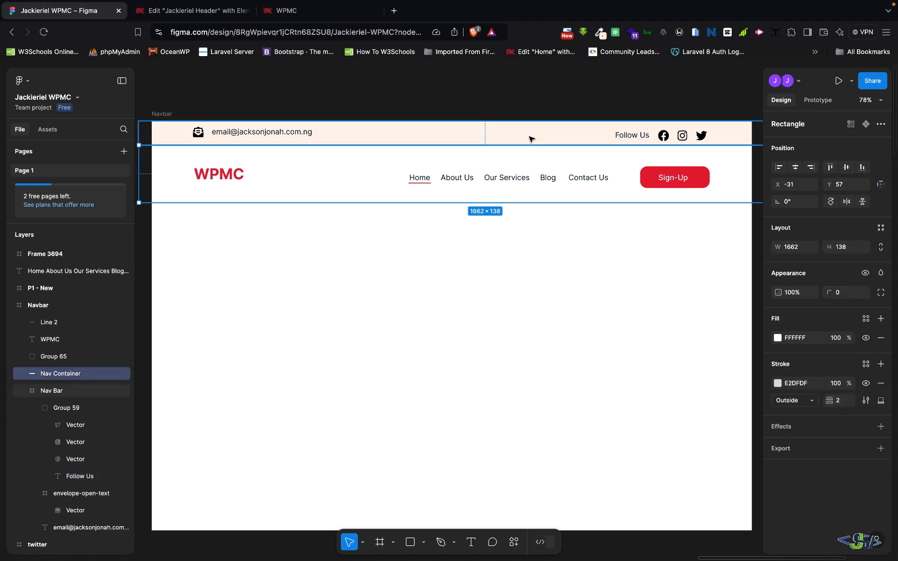
{"action": "left_click", "coordinate": [530, 139]}
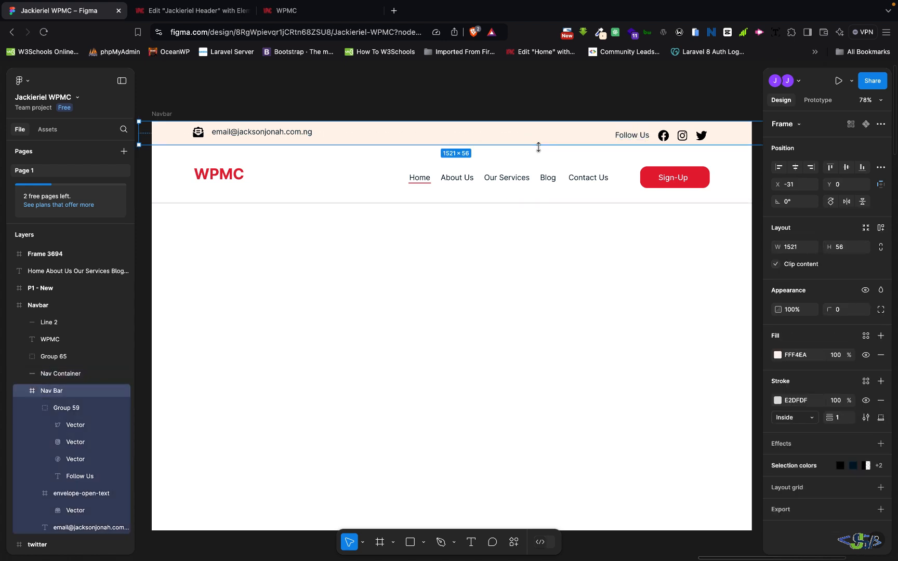
{"action": "left_click", "coordinate": [541, 145]}
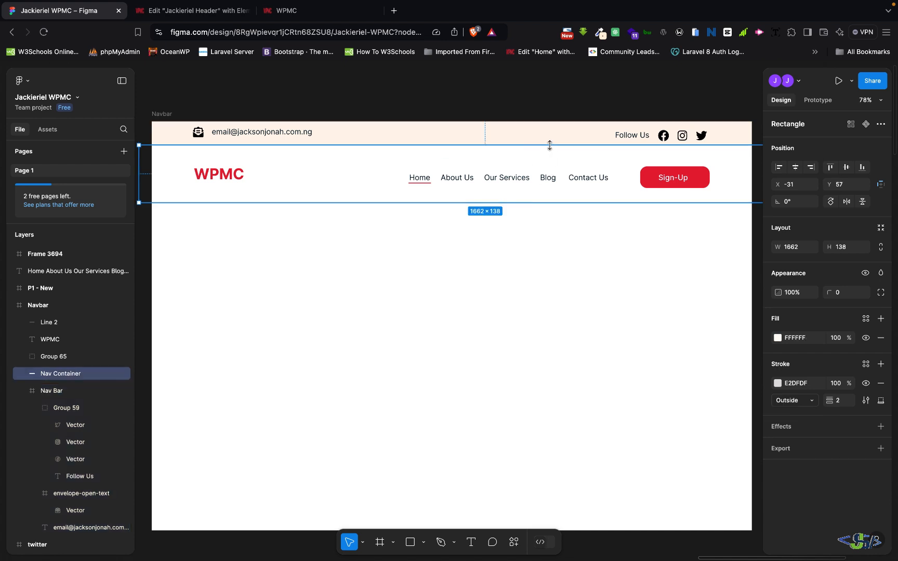
{"action": "double_click", "coordinate": [549, 145]}
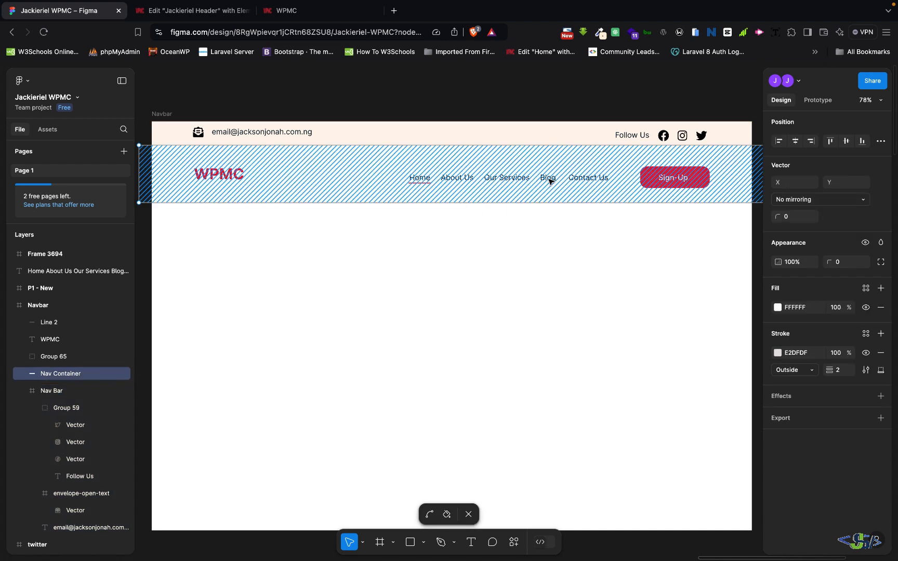
{"action": "left_click", "coordinate": [792, 354]}
{"action": "key", "text": "super+c"}
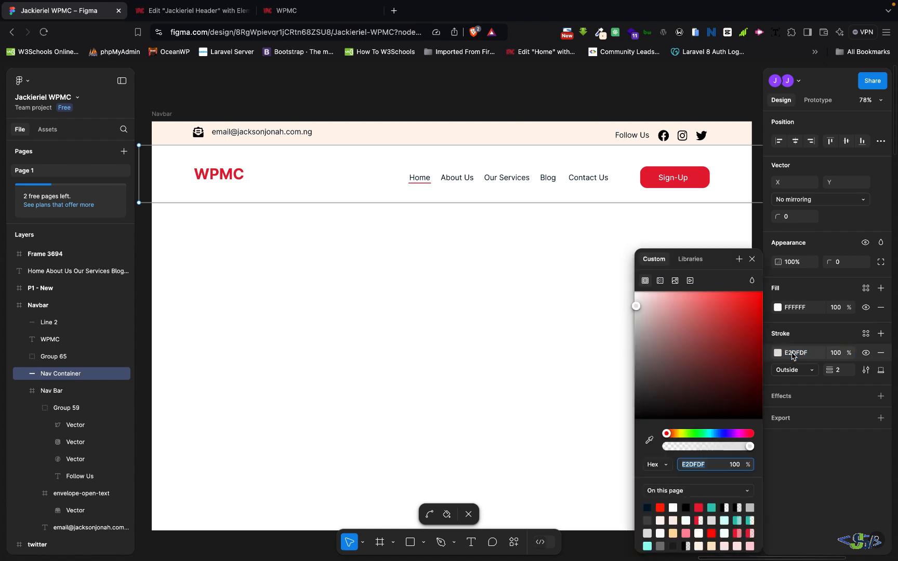
{"action": "left_click", "coordinate": [793, 355]}
{"action": "left_click", "coordinate": [203, 19]}
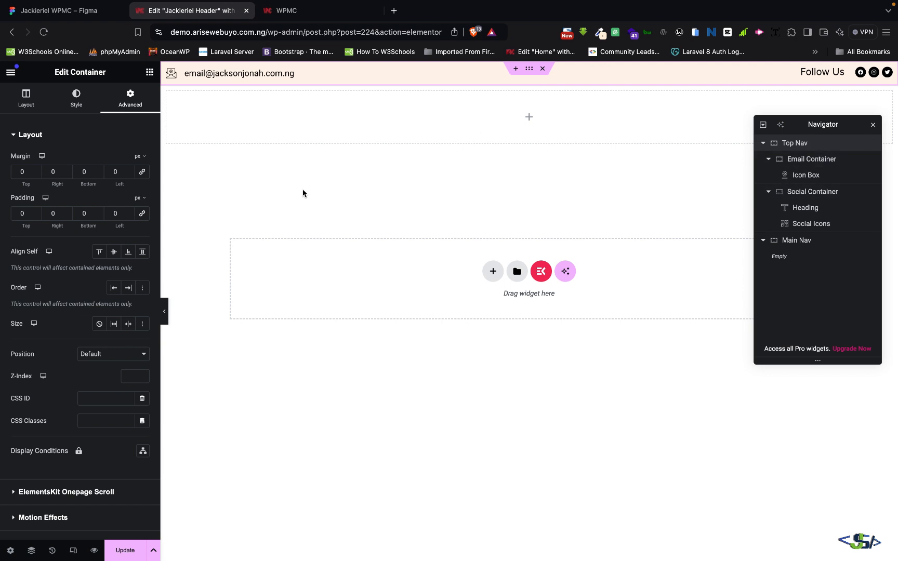
Step: Give the Top Nav a Solid border with a 1 px bottom width, 0 on the other sides, and color E2DFDF
{"action": "left_click", "coordinate": [81, 109]}
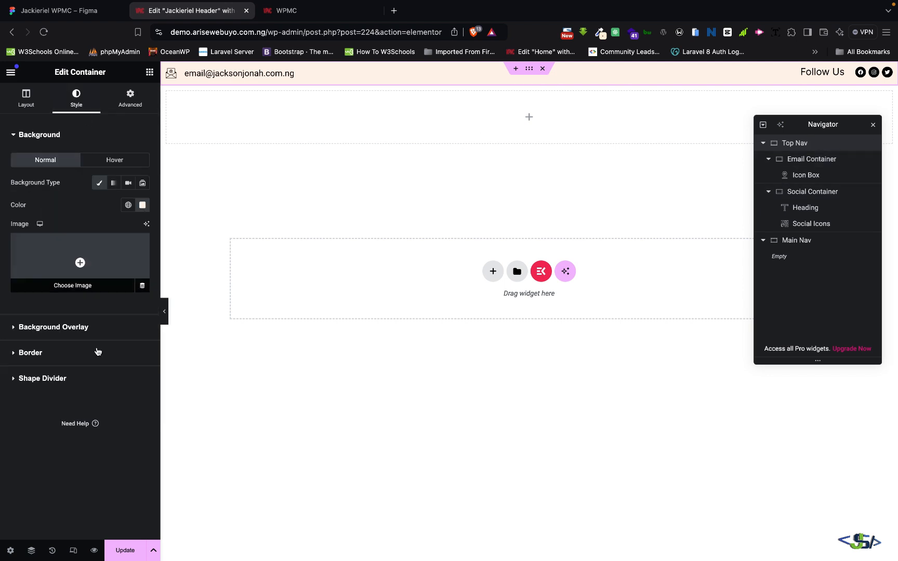
{"action": "left_click", "coordinate": [57, 351]}
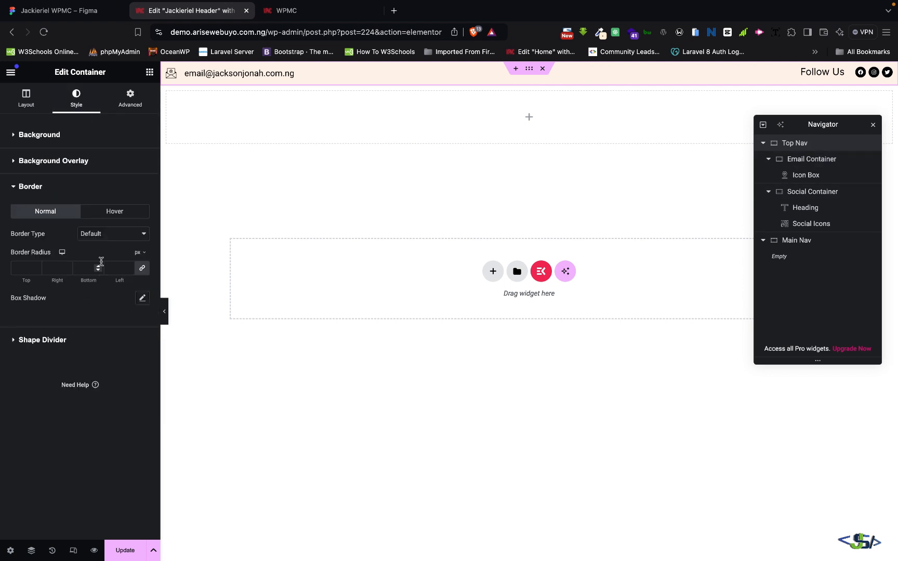
{"action": "left_click", "coordinate": [113, 234]}
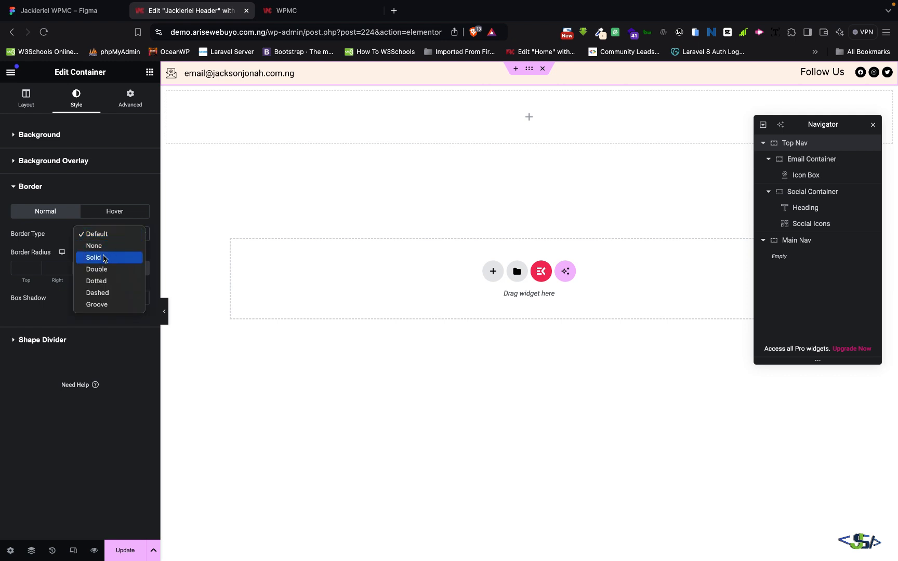
{"action": "left_click", "coordinate": [103, 257]}
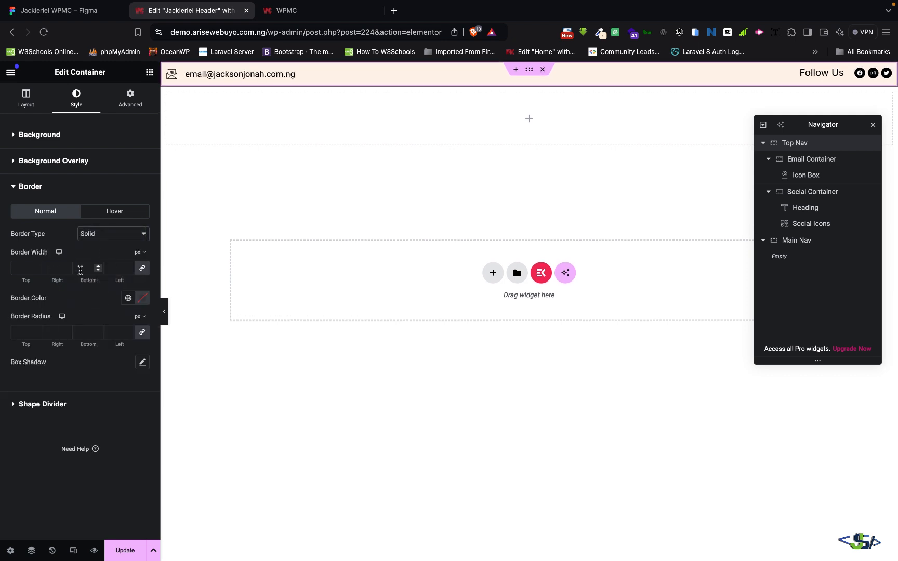
{"action": "left_click", "coordinate": [142, 268]}
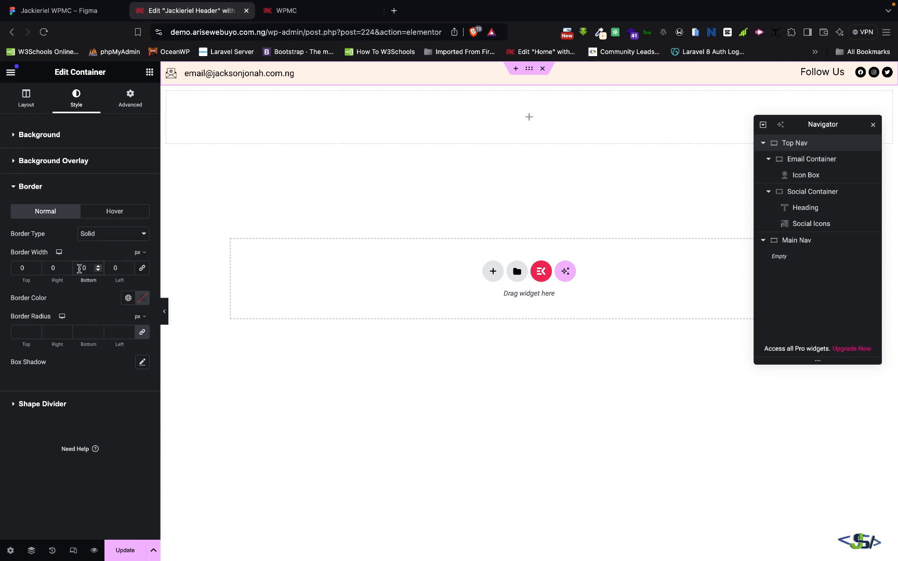
{"action": "type", "text": "1"}
{"action": "left_click", "coordinate": [145, 302]}
{"action": "key", "text": "super+v"}
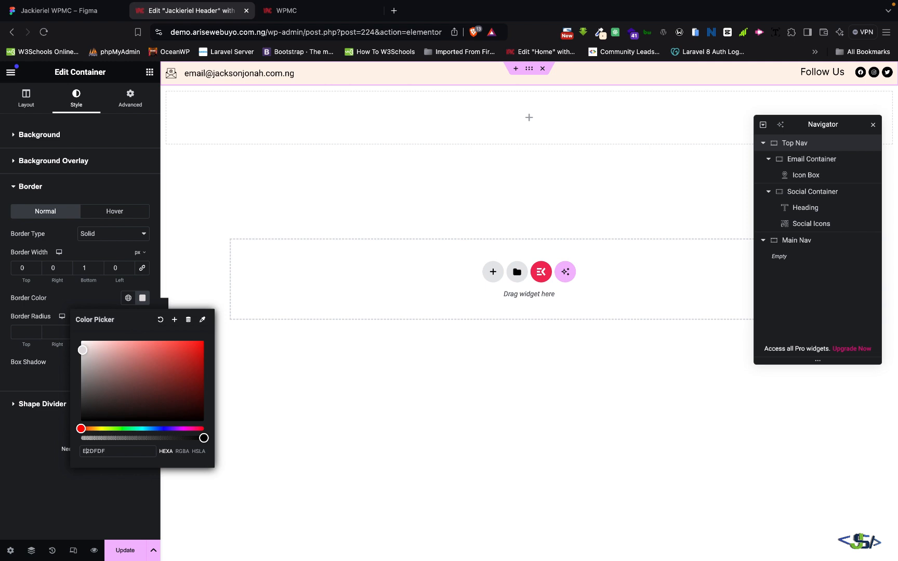
{"action": "left_click", "coordinate": [373, 273]}
Step: Preview the header at full width without the editing controls, and save it
{"action": "left_click", "coordinate": [165, 312]}
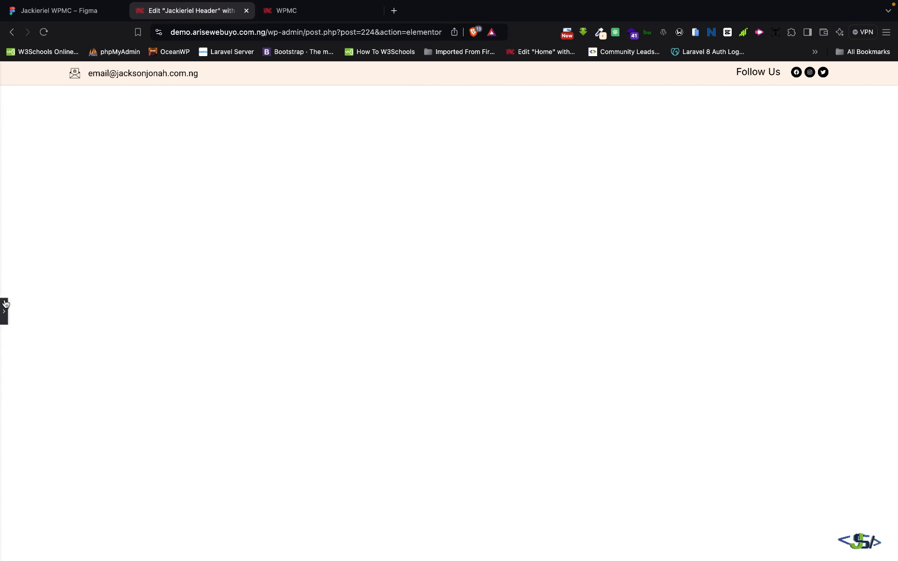
{"action": "left_click", "coordinate": [5, 304]}
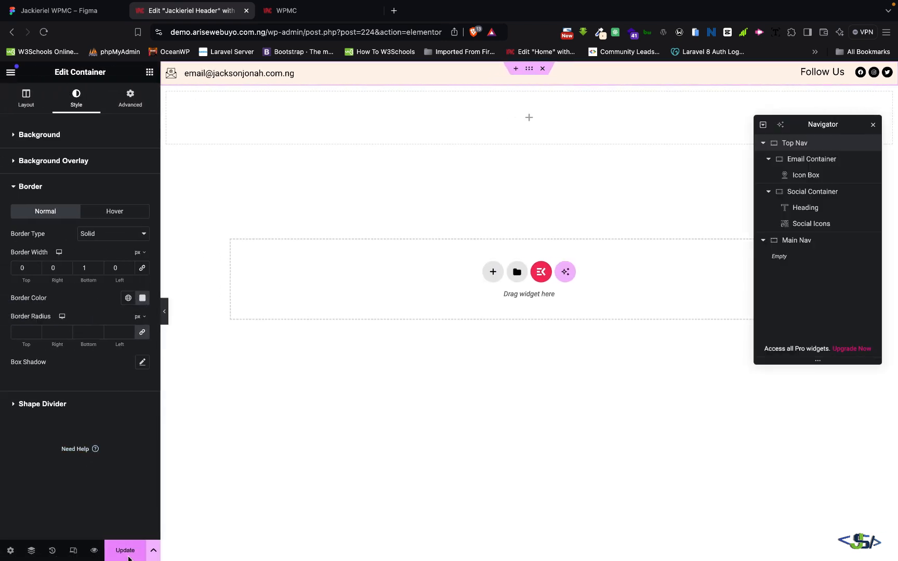
{"action": "left_click", "coordinate": [128, 557]}
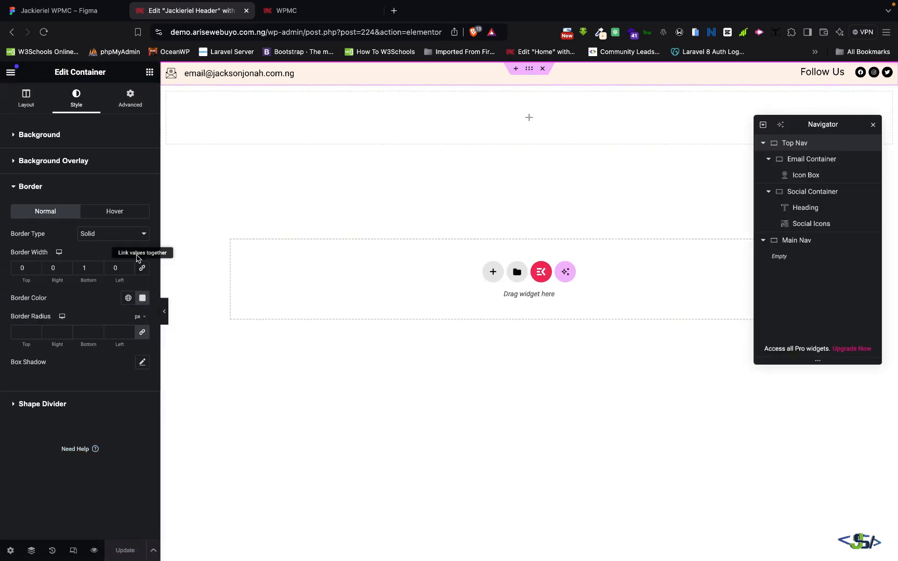
Step: Check the Figma main nav, add and duplicate a container inside Main Nav, and set Main Nav's Direction to Row - horizontal
{"action": "left_click", "coordinate": [77, 12]}
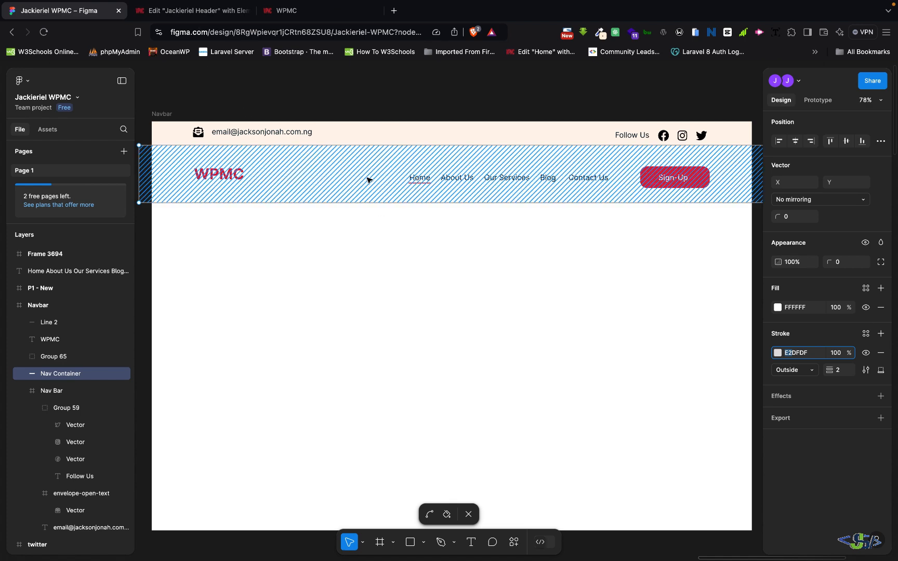
{"action": "left_click", "coordinate": [187, 11]}
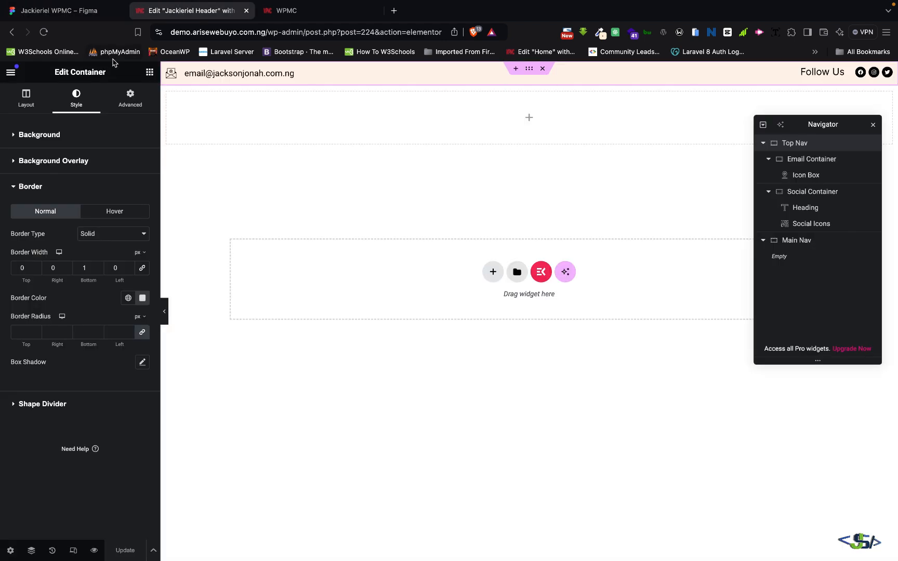
{"action": "left_click", "coordinate": [149, 72]}
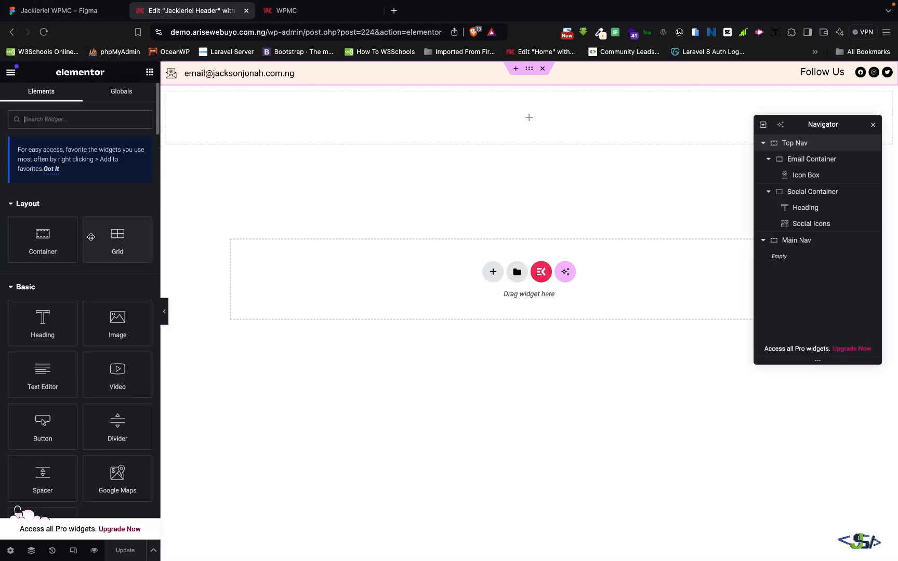
{"action": "left_click_drag", "start_coordinate": [52, 237], "coordinate": [418, 137]}
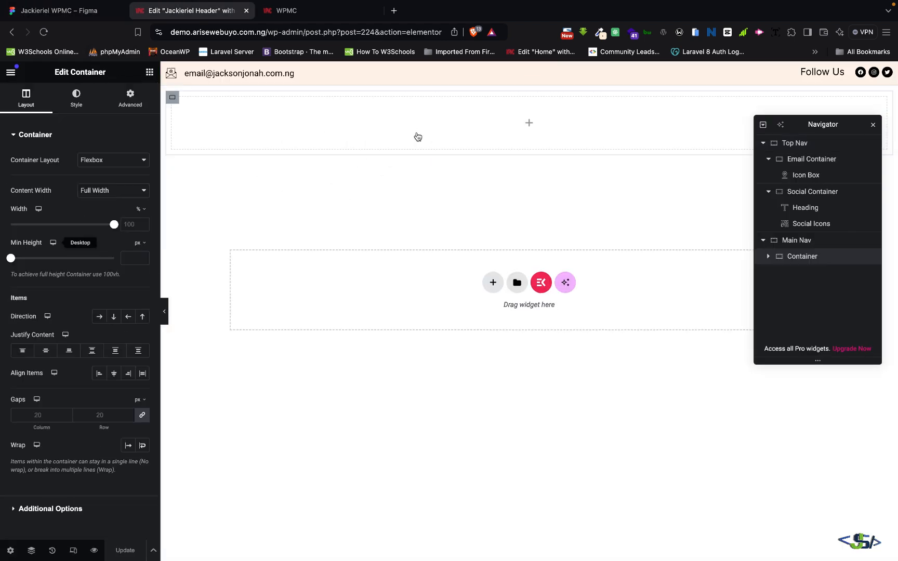
{"action": "left_click", "coordinate": [764, 145]}
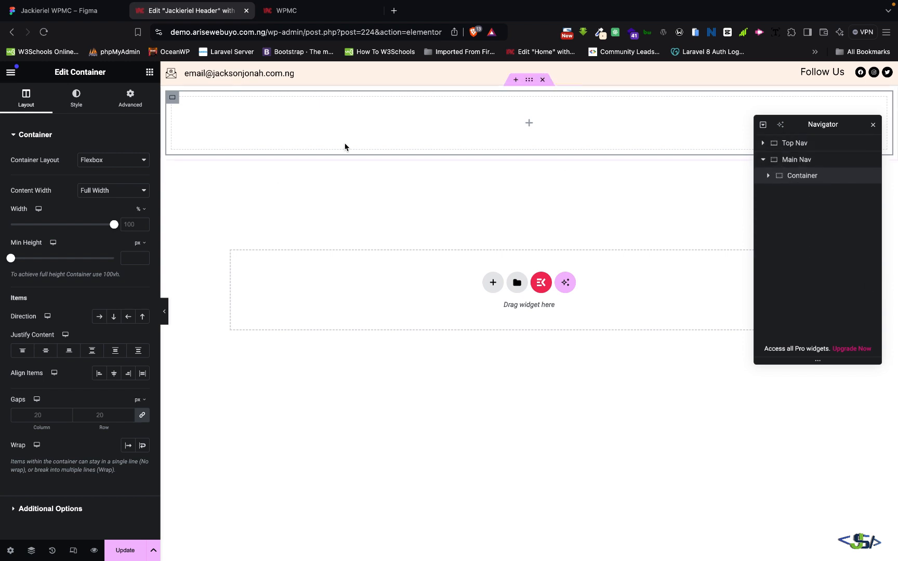
{"action": "right_click", "coordinate": [812, 176]}
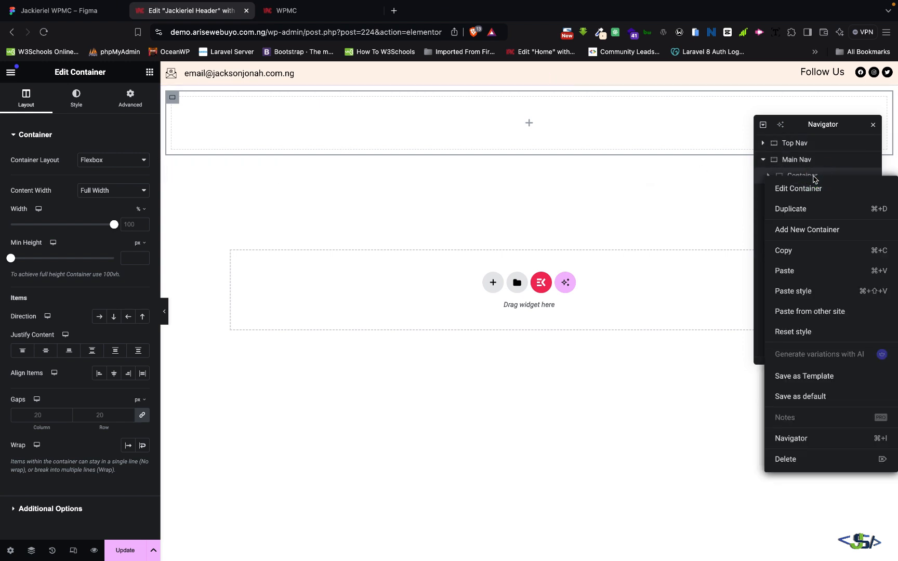
{"action": "left_click", "coordinate": [804, 209]}
{"action": "left_click", "coordinate": [795, 159]}
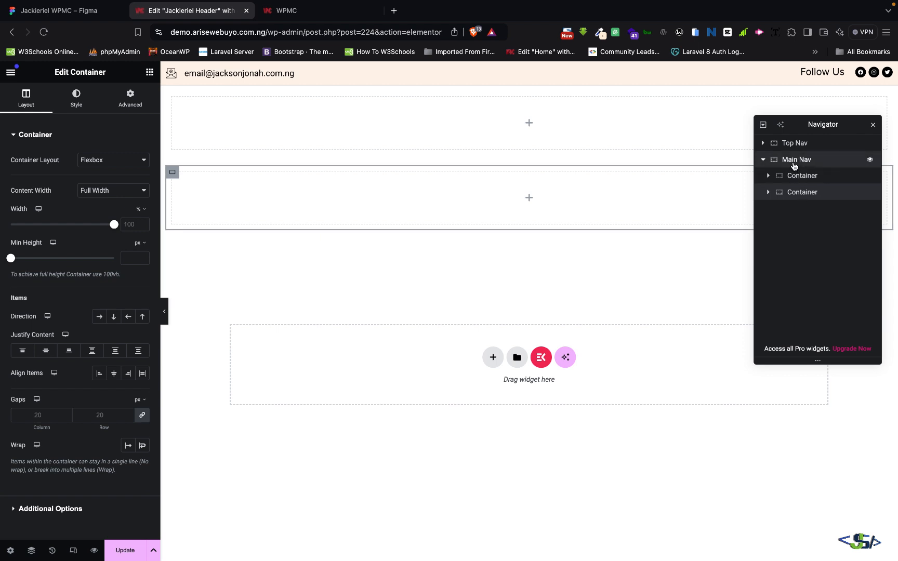
{"action": "left_click", "coordinate": [100, 317]}
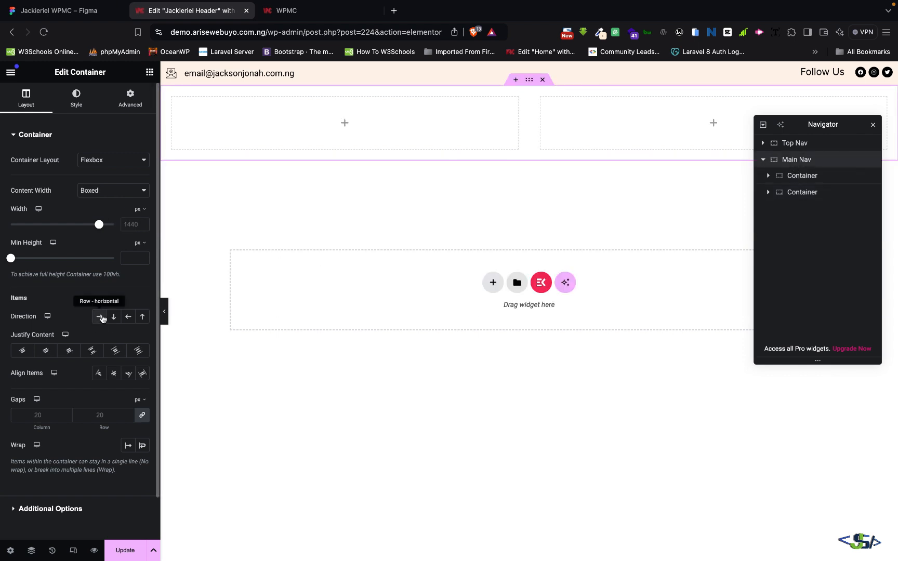
Step: Rename Main Nav's first inner container Logo Container and the second one Menu Container
{"action": "double_click", "coordinate": [806, 179]}
{"action": "key", "text": "Left"}
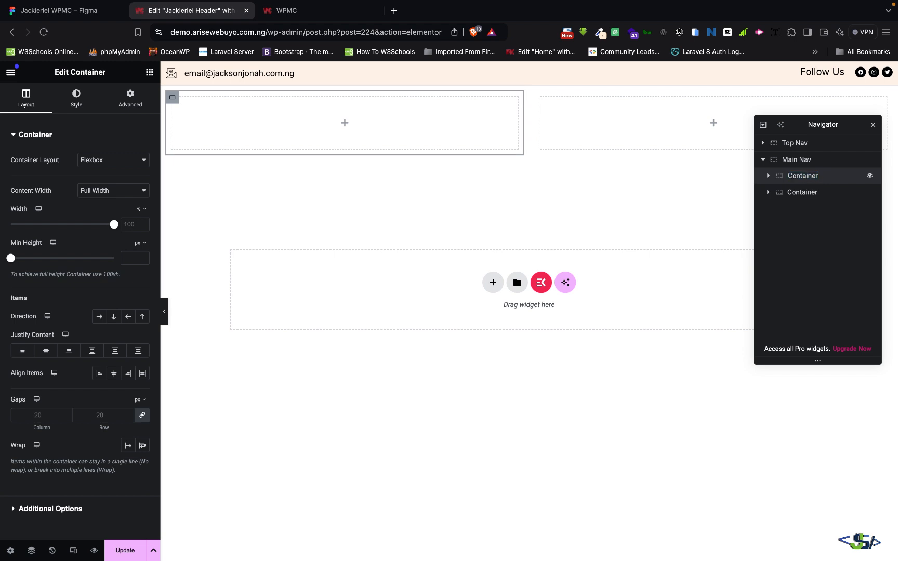
{"action": "type", "text": "Logo"}
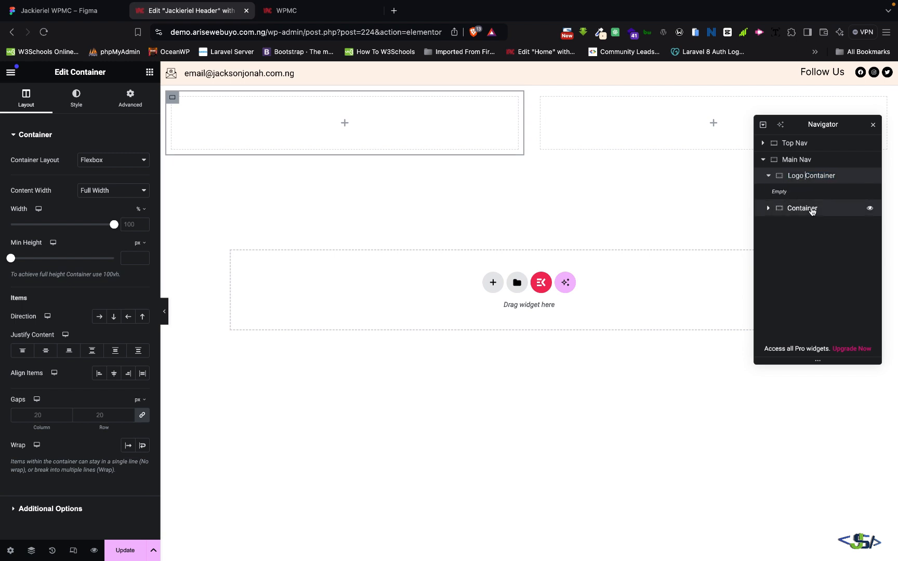
{"action": "left_click", "coordinate": [812, 209]}
{"action": "double_click", "coordinate": [811, 209]}
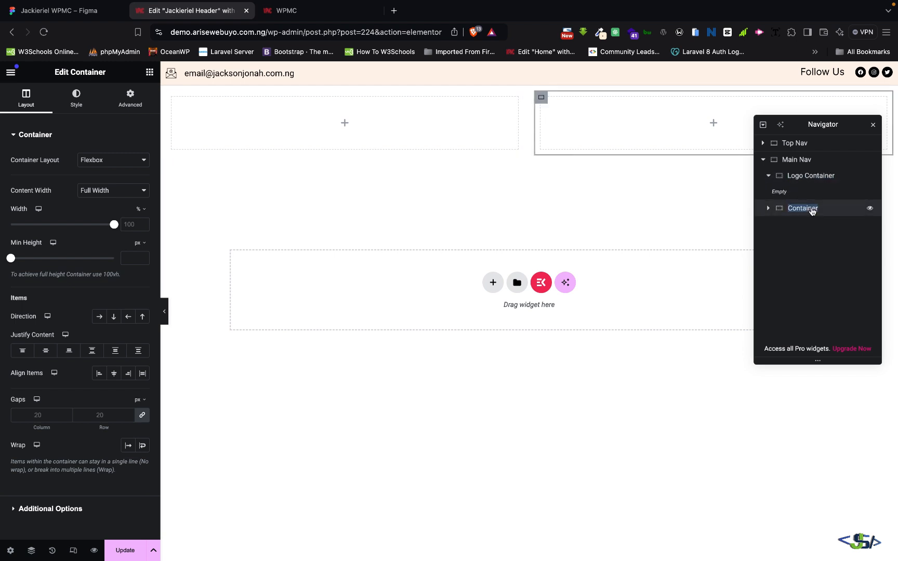
{"action": "key", "text": "Left"}
{"action": "type", "text": "Nav"}
{"action": "key", "text": "BackSpace"}
{"action": "key", "text": "BackSpace"}
{"action": "key", "text": "BackSpace"}
{"action": "type", "text": "Menu"}
{"action": "key", "text": "Return"}
Step: Set the Main Nav container's margin and padding to 0 on all sides
{"action": "left_click", "coordinate": [222, 94]}
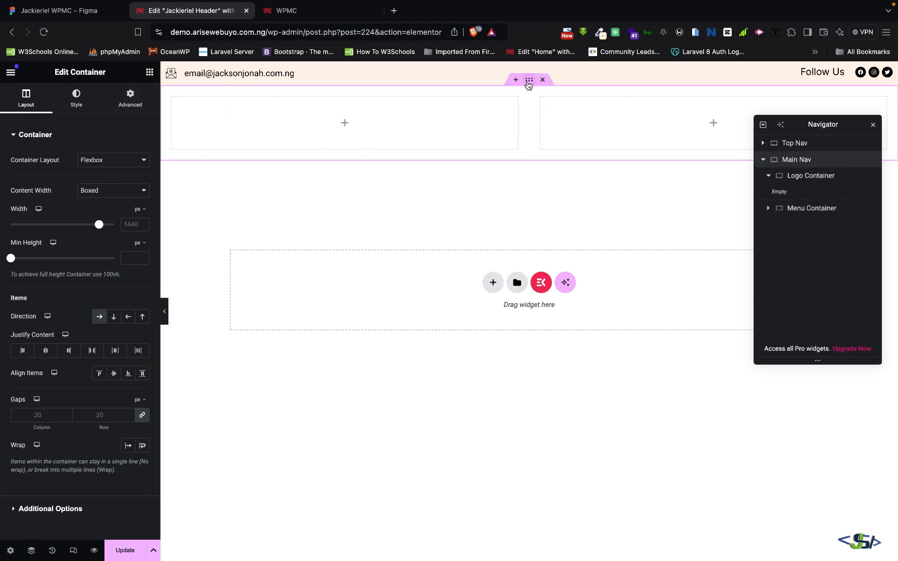
{"action": "left_click", "coordinate": [130, 96]}
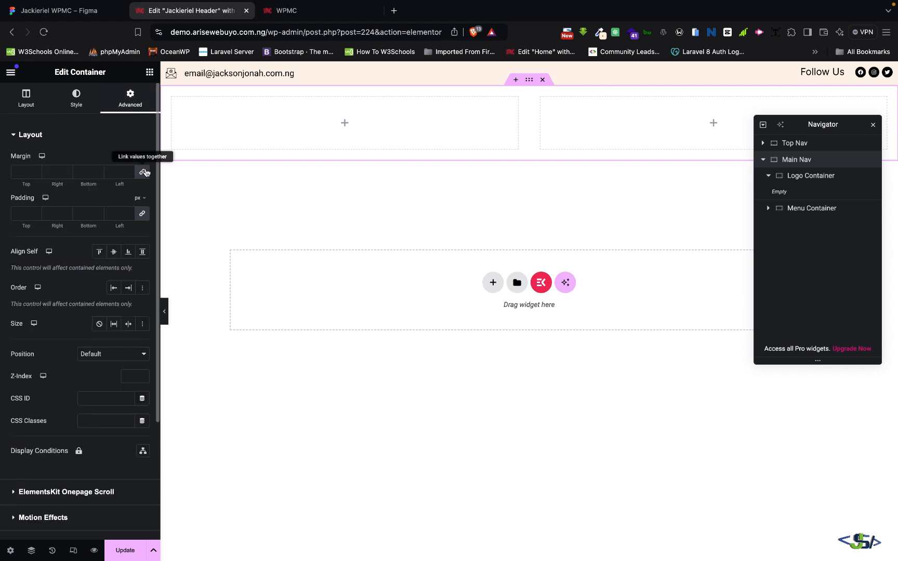
{"action": "left_click", "coordinate": [143, 214]}
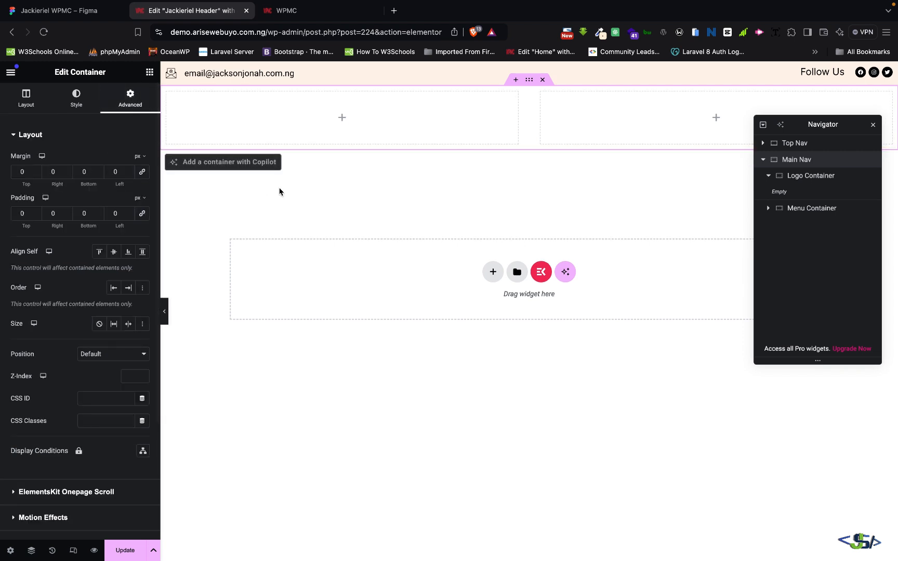
Step: Inspect the Nav Container's size and stroke settings in Figma and return to the Elementor editor
{"action": "left_click", "coordinate": [50, 13]}
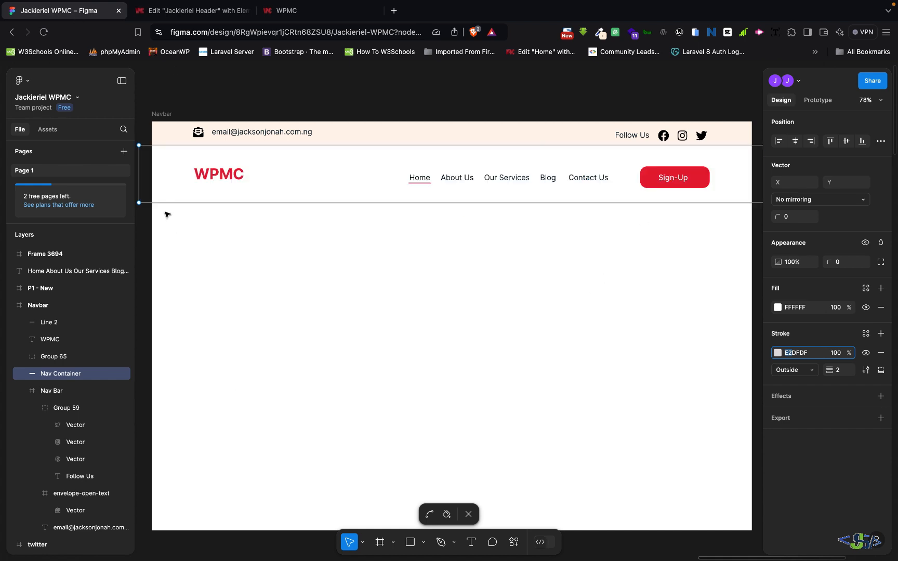
{"action": "left_click", "coordinate": [162, 187]}
{"action": "key", "text": "Escape"}
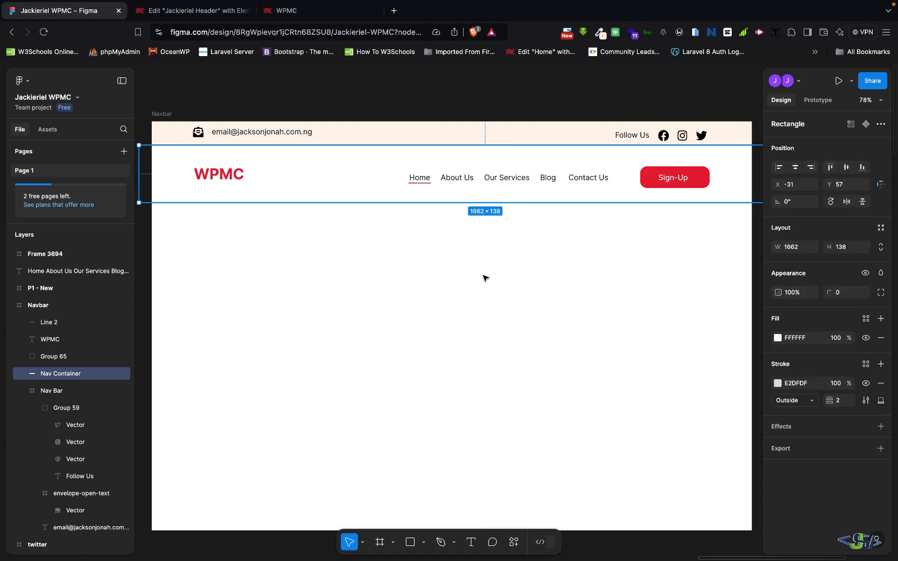
{"action": "left_click", "coordinate": [193, 10]}
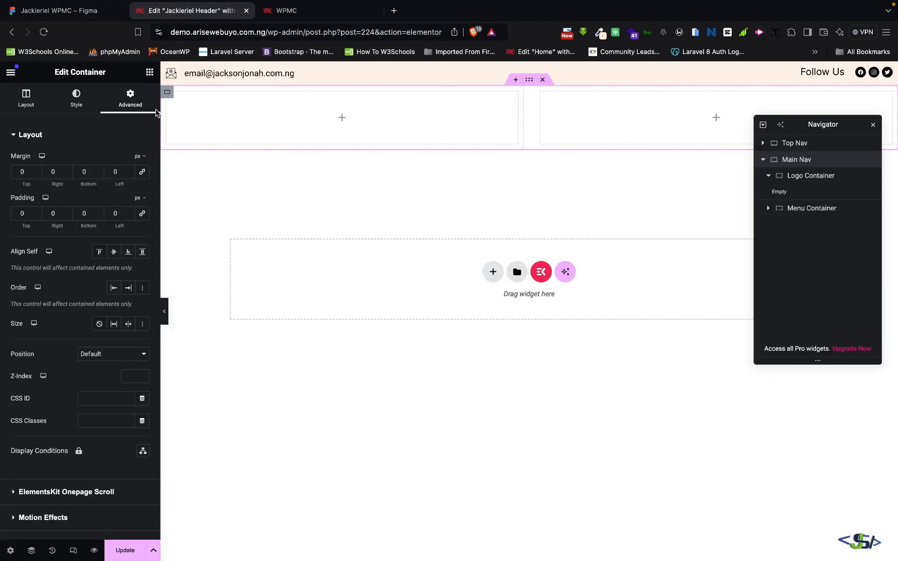
Step: Give the Main Nav container a solid background colour of #FFFFFF
{"action": "left_click", "coordinate": [78, 99]}
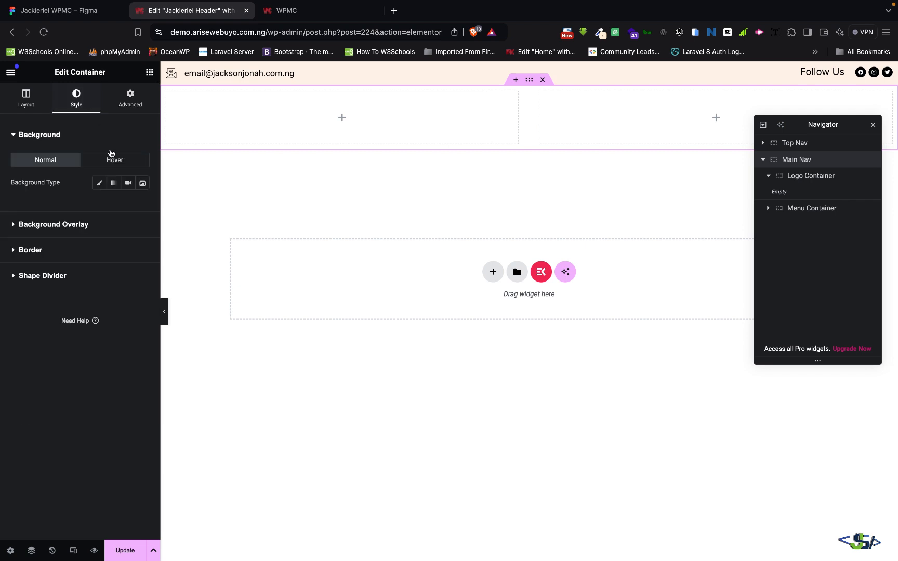
{"action": "left_click", "coordinate": [99, 182]}
{"action": "left_click", "coordinate": [141, 205]}
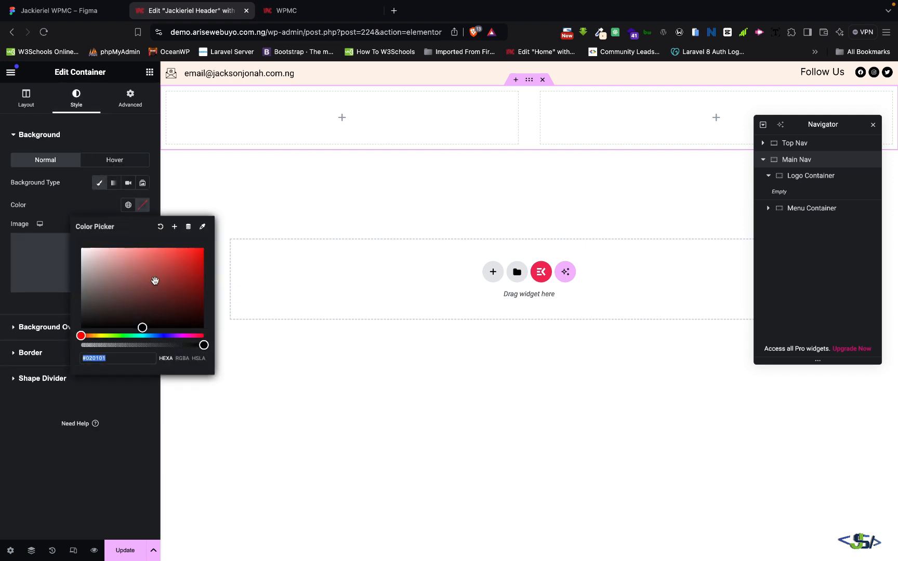
{"action": "type", "text": "#FFFFFF"}
{"action": "left_click", "coordinate": [302, 448]}
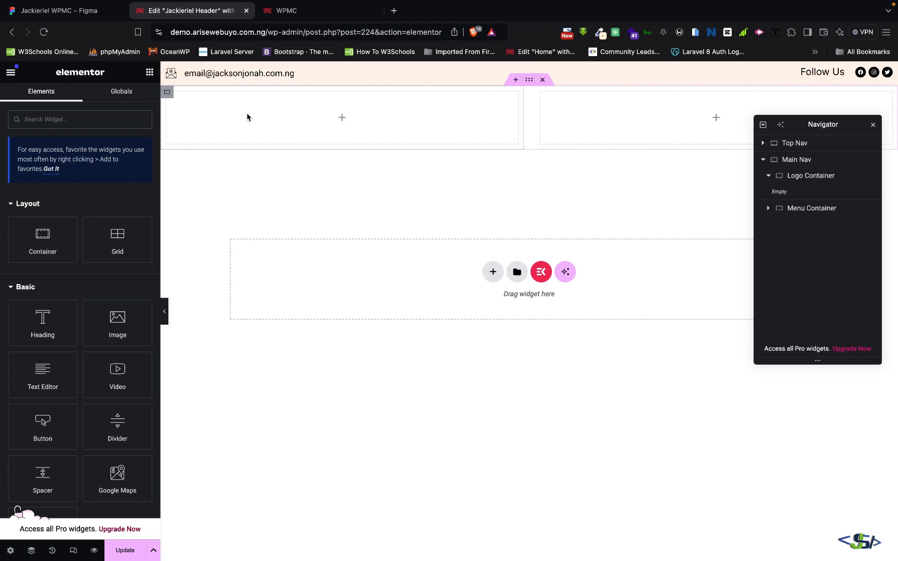
Step: Find the unlocked HFB Site Logo widget and place it inside the Logo Container
{"action": "scroll", "coordinate": [118, 203], "scroll_direction": "down", "scroll_amount": 10}
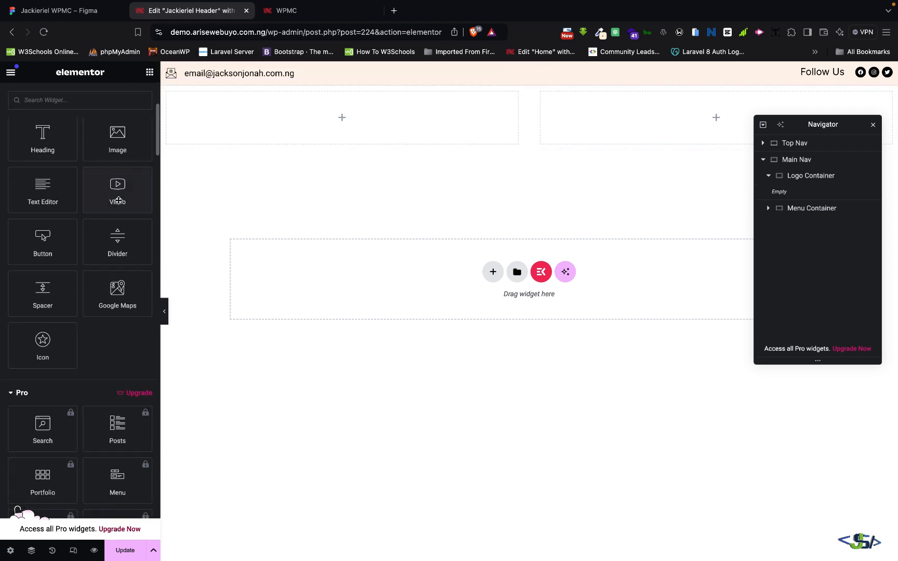
{"action": "scroll", "coordinate": [68, 107], "scroll_direction": "up", "scroll_amount": 10}
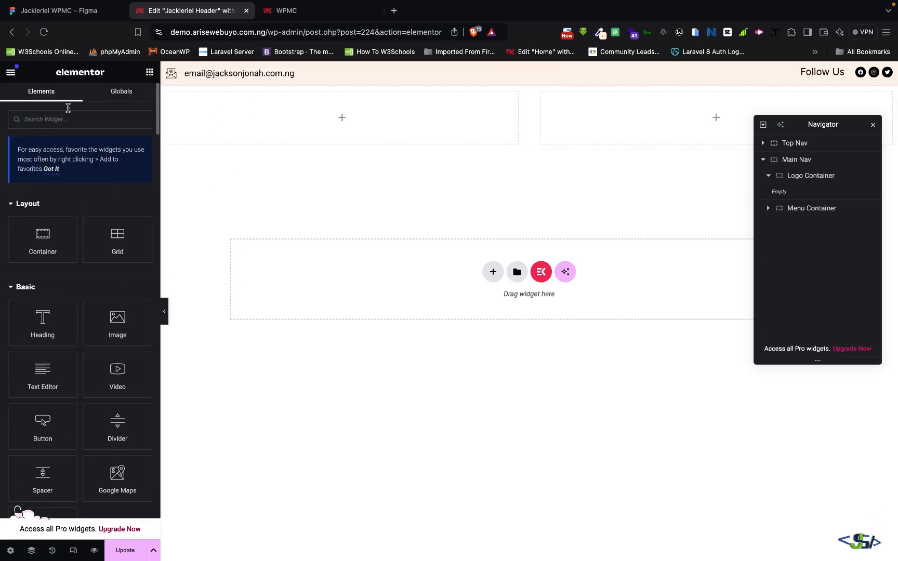
{"action": "type", "text": "site"}
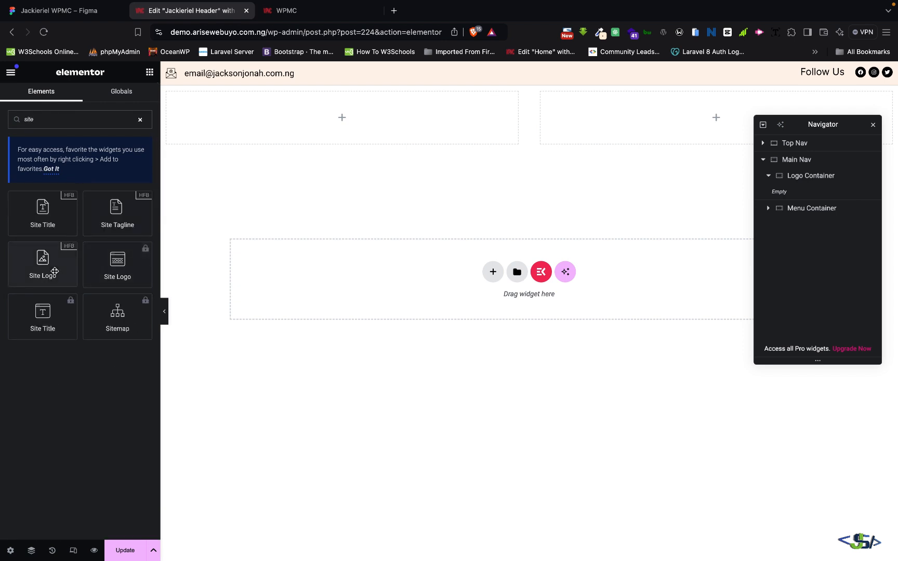
{"action": "left_click_drag", "start_coordinate": [45, 270], "coordinate": [248, 113]}
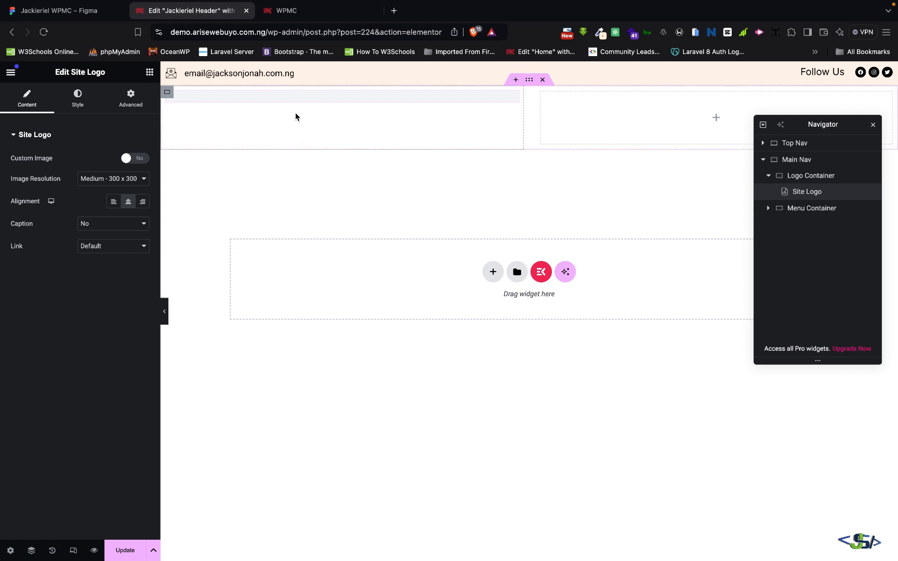
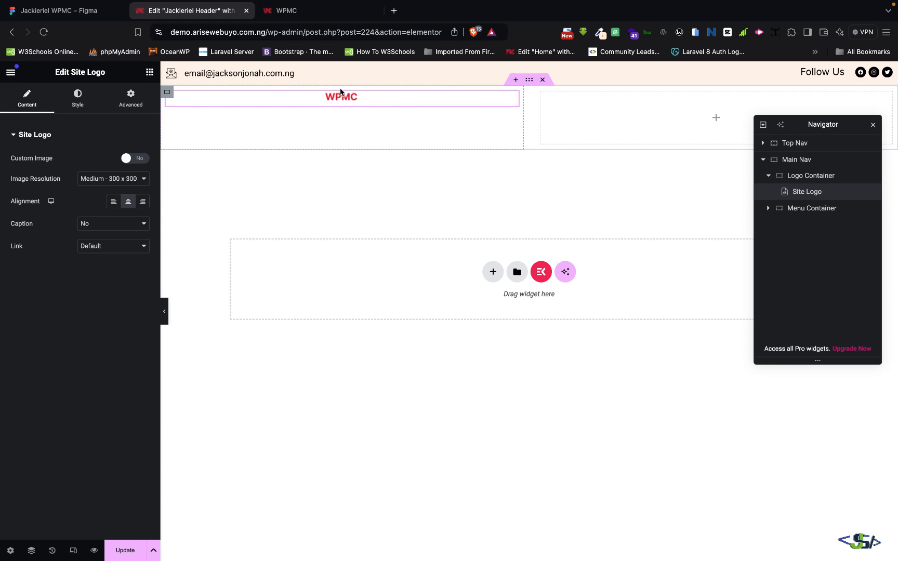
Step: Set the Site Logo's image resolution to Full and its alignment to left
{"action": "left_click", "coordinate": [115, 183]}
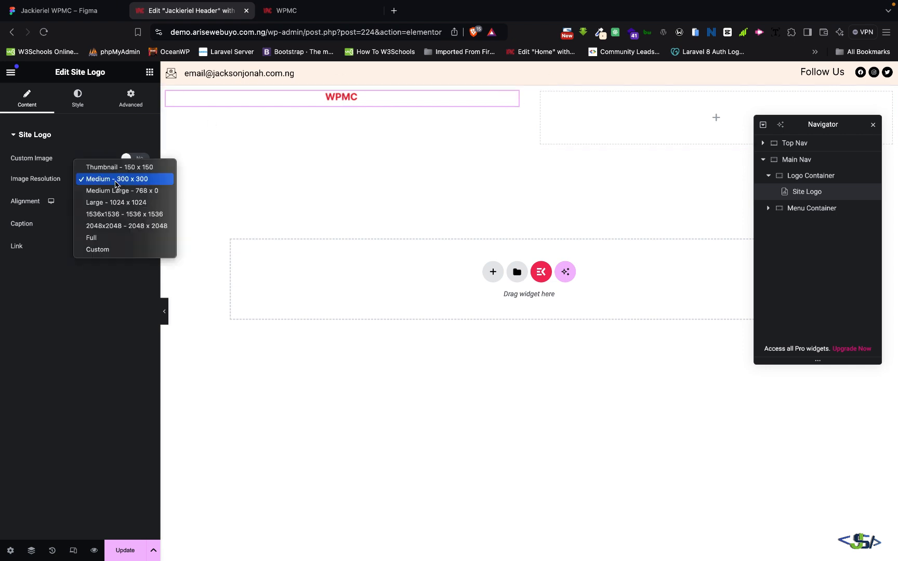
{"action": "left_click", "coordinate": [113, 239]}
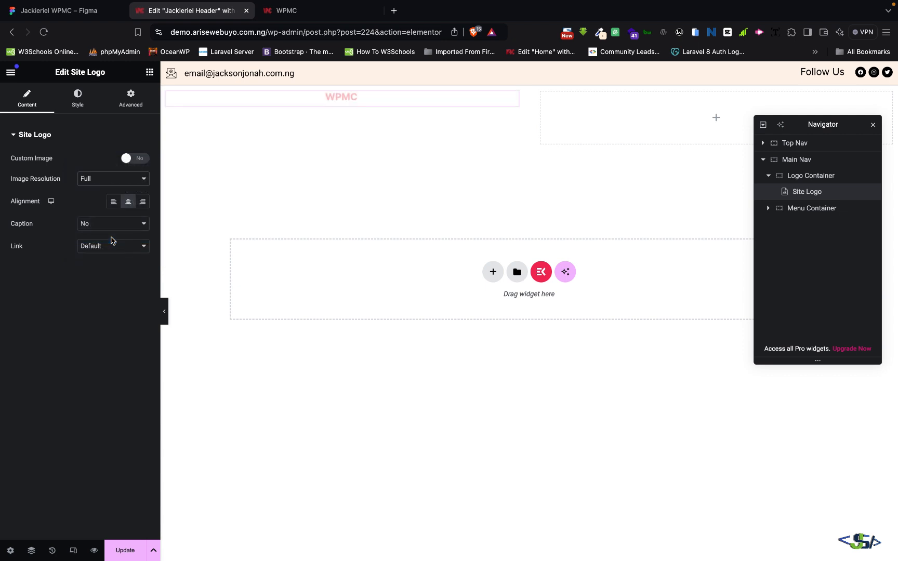
{"action": "left_click", "coordinate": [117, 206]}
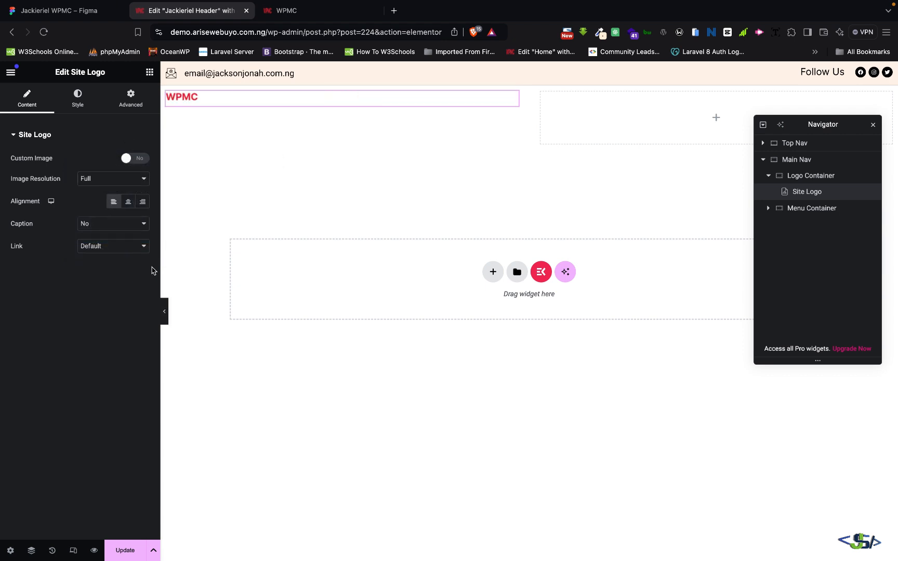
Step: Reduce the Site Logo's width in small increments from a trial 50% to 28%
{"action": "left_click", "coordinate": [78, 98]}
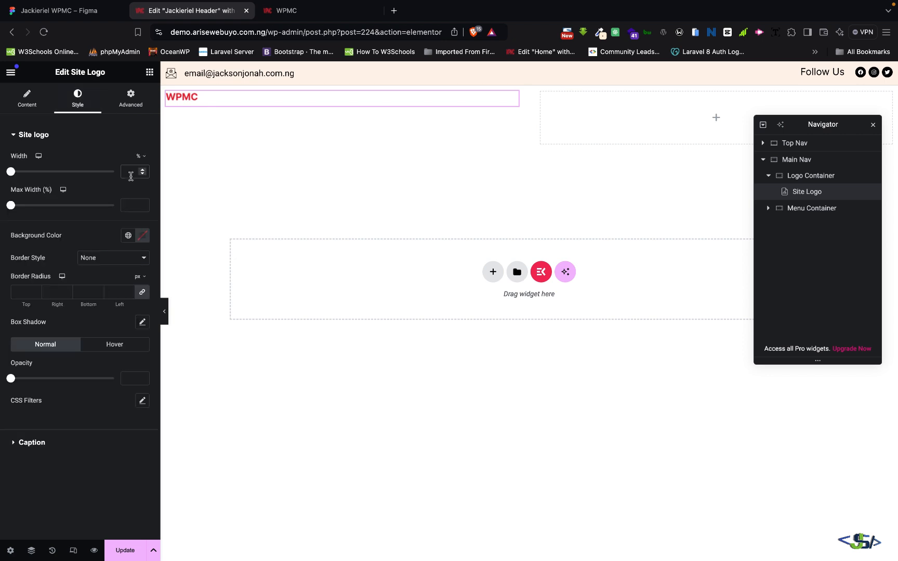
{"action": "type", "text": "50"}
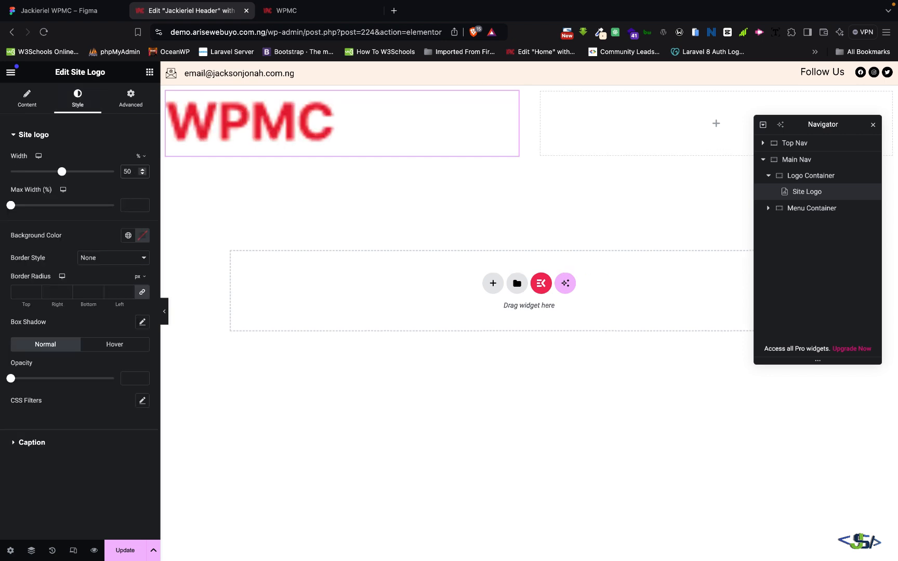
{"action": "key", "text": "Down"}
{"action": "key", "text": "Down"}
{"action": "key", "text": "Down"}
{"action": "key", "text": "Down"}
{"action": "key", "text": "Down"}
{"action": "key", "text": "Down"}
{"action": "key", "text": "Down"}
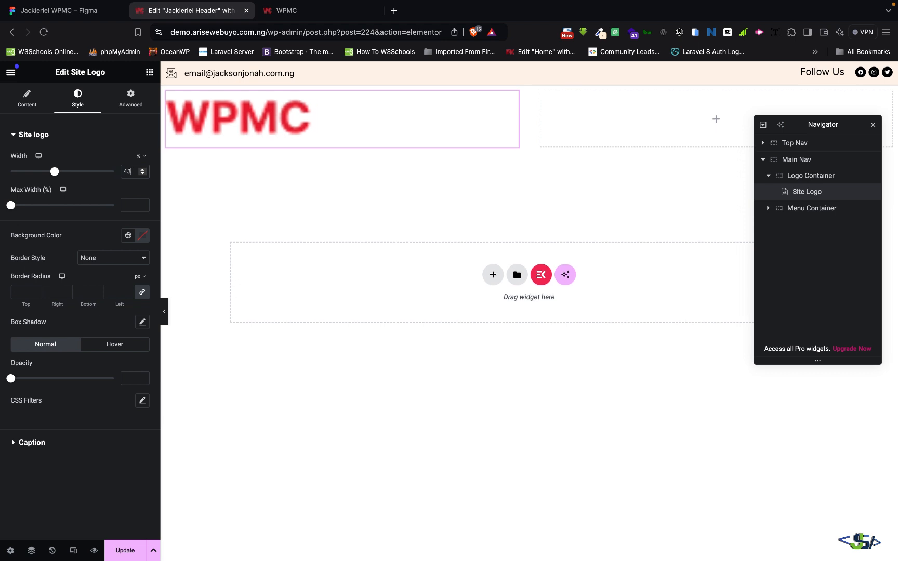
{"action": "key", "text": "Down"}
{"action": "key", "text": "Down"}
{"action": "key", "text": "Down"}
{"action": "key", "text": "Down"}
{"action": "key", "text": "Down"}
{"action": "key", "text": "Down"}
{"action": "key", "text": "Down"}
{"action": "key", "text": "Down"}
{"action": "key", "text": "Down"}
{"action": "key", "text": "Down"}
{"action": "key", "text": "Down"}
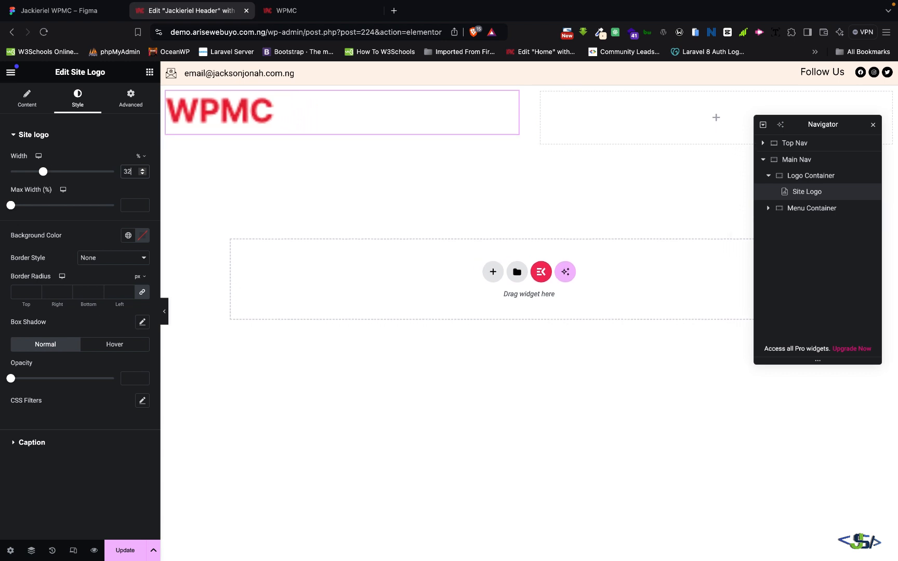
{"action": "key", "text": "Down"}
{"action": "key", "text": "Down"}
{"action": "key", "text": "Down"}
{"action": "key", "text": "Down"}
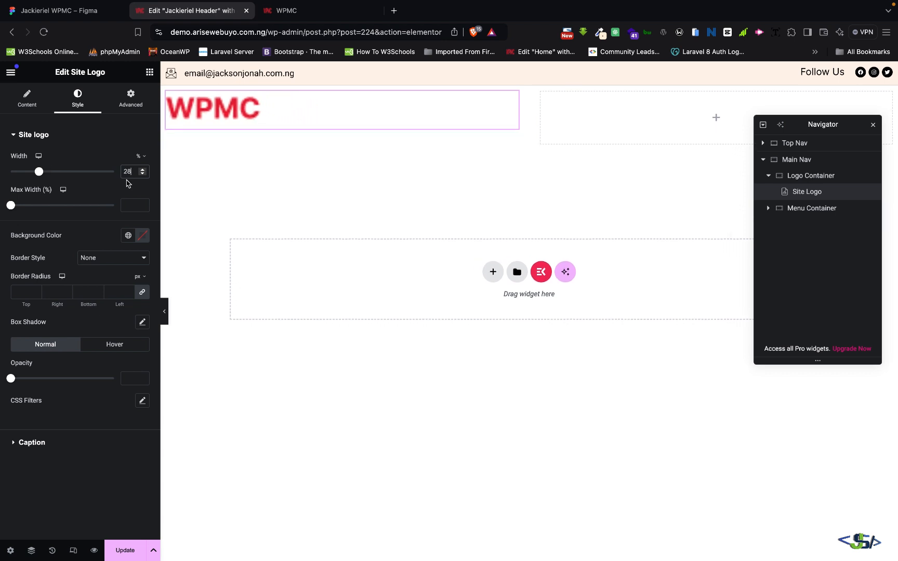
Step: Preview the header without the editing controls and compare its logo with the Figma navbar, returning to the Elementor editor
{"action": "left_click", "coordinate": [164, 312]}
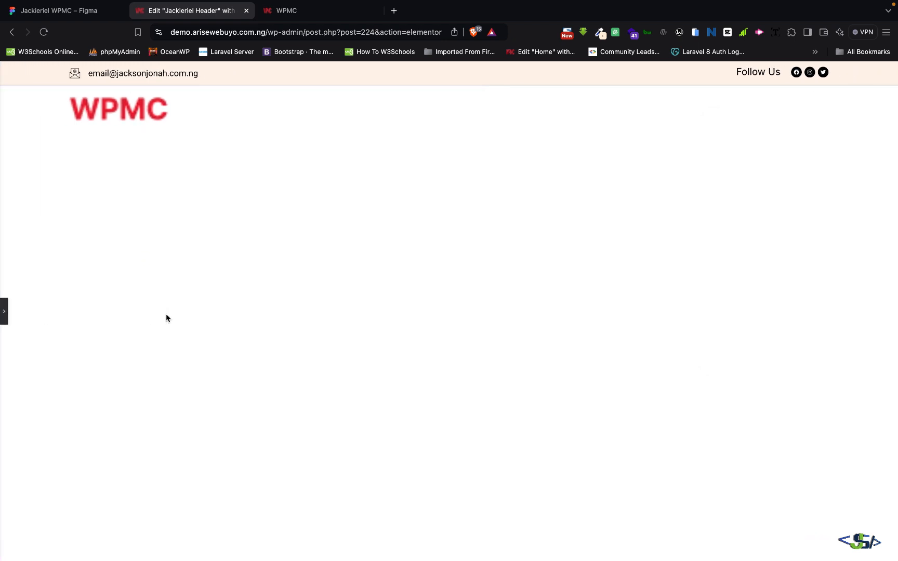
{"action": "left_click", "coordinate": [4, 311]}
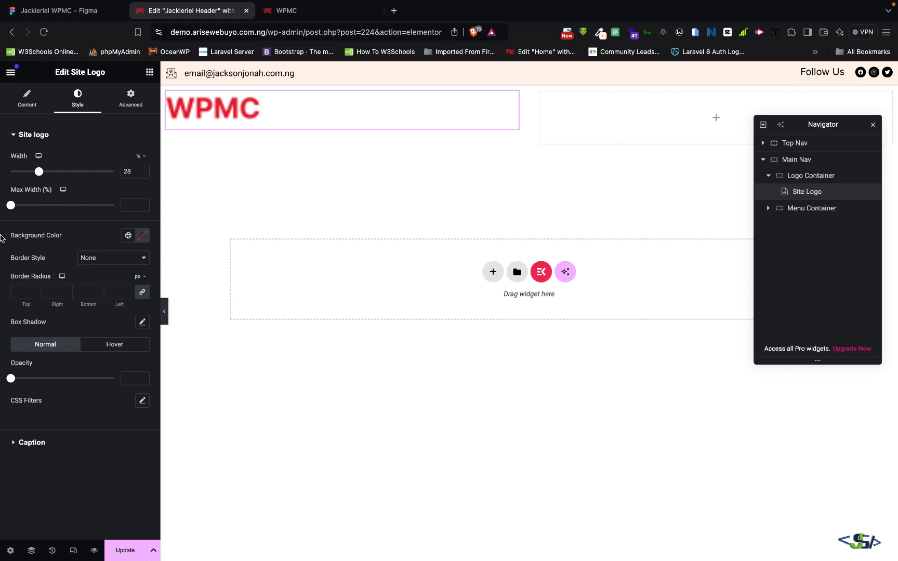
{"action": "left_click", "coordinate": [63, 11]}
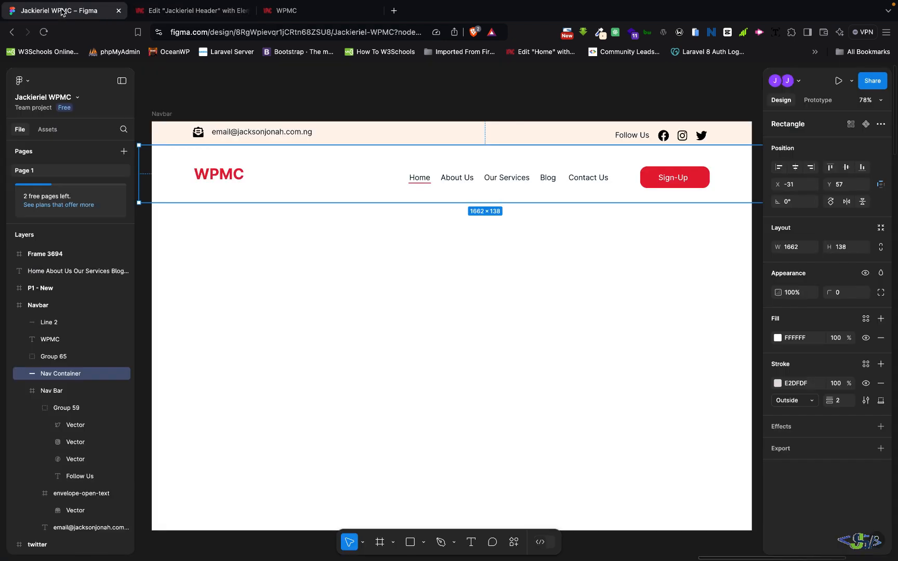
{"action": "left_click", "coordinate": [186, 12]}
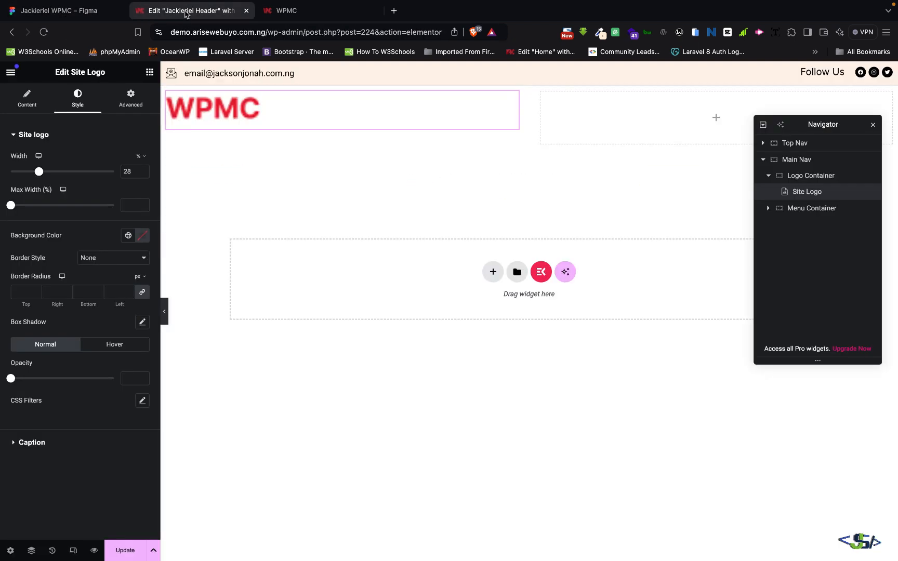
{"action": "left_click", "coordinate": [27, 100]}
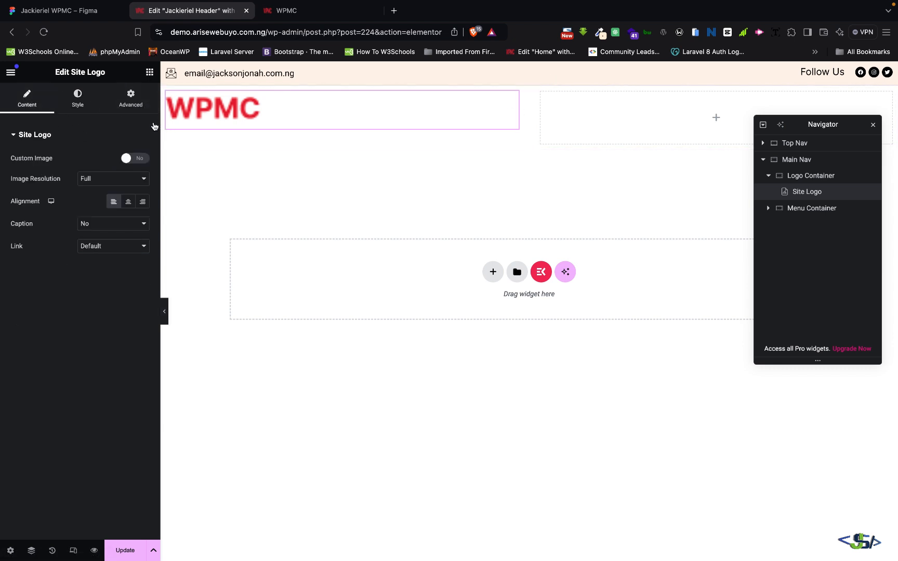
{"action": "left_click", "coordinate": [149, 73]}
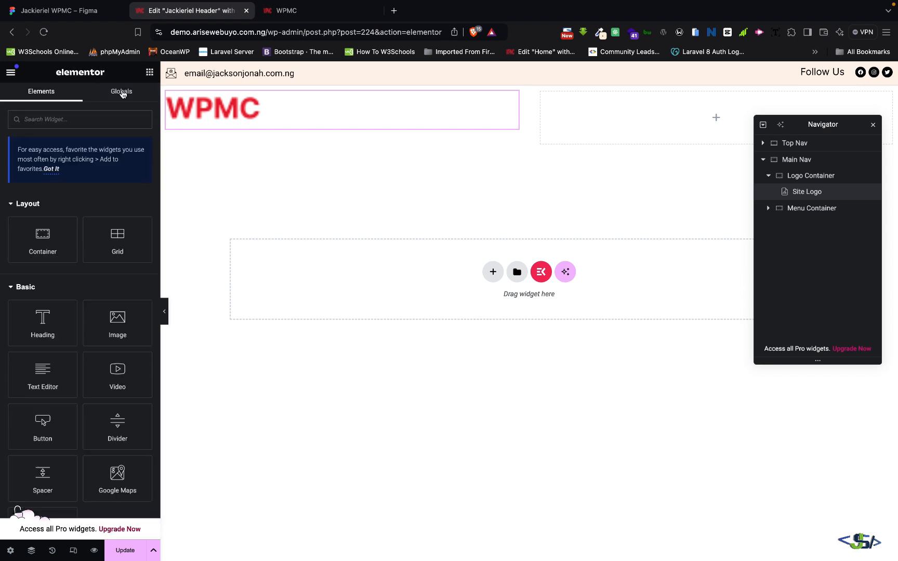
{"action": "type", "text": "site"}
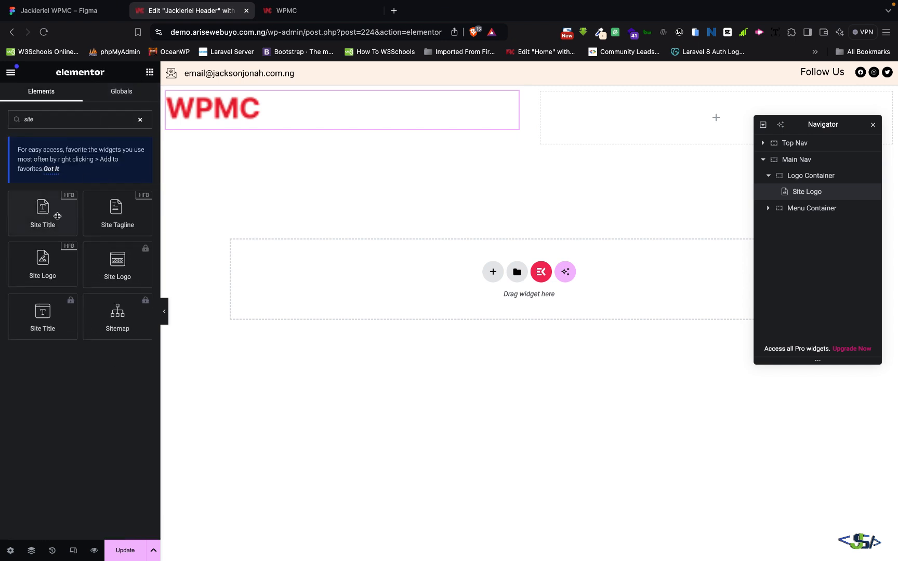
{"action": "left_click_drag", "start_coordinate": [78, 192], "coordinate": [379, 144]}
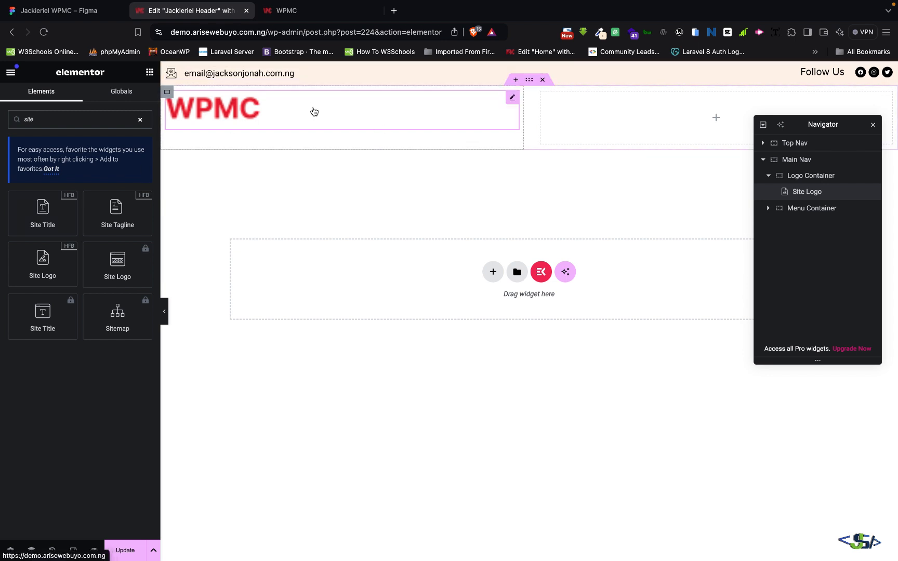
{"action": "left_click", "coordinate": [87, 18]}
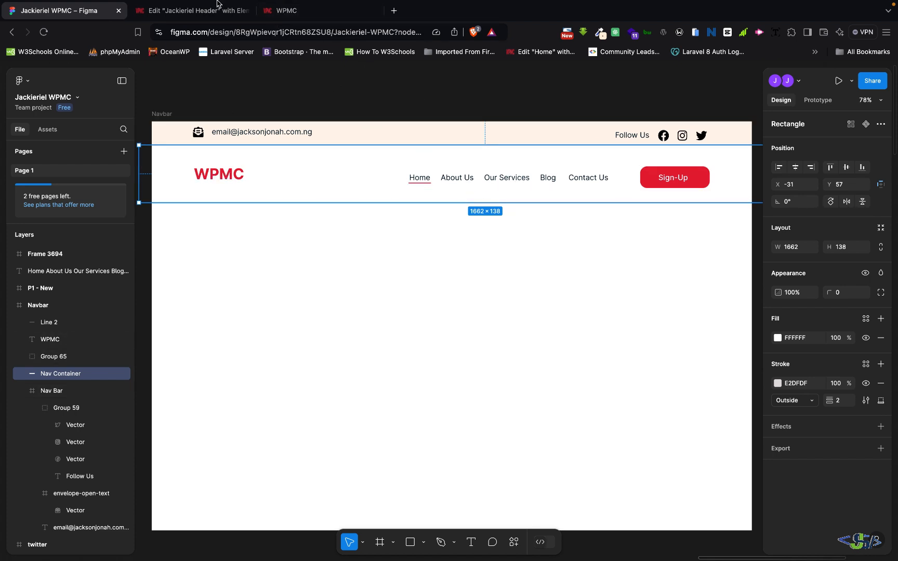
{"action": "left_click", "coordinate": [192, 12]}
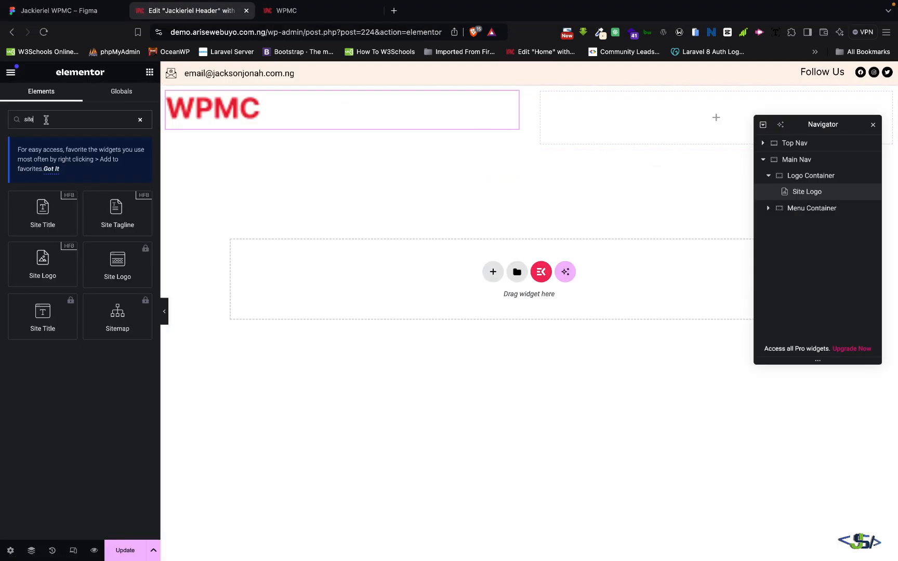
{"action": "key", "text": "BackSpace"}
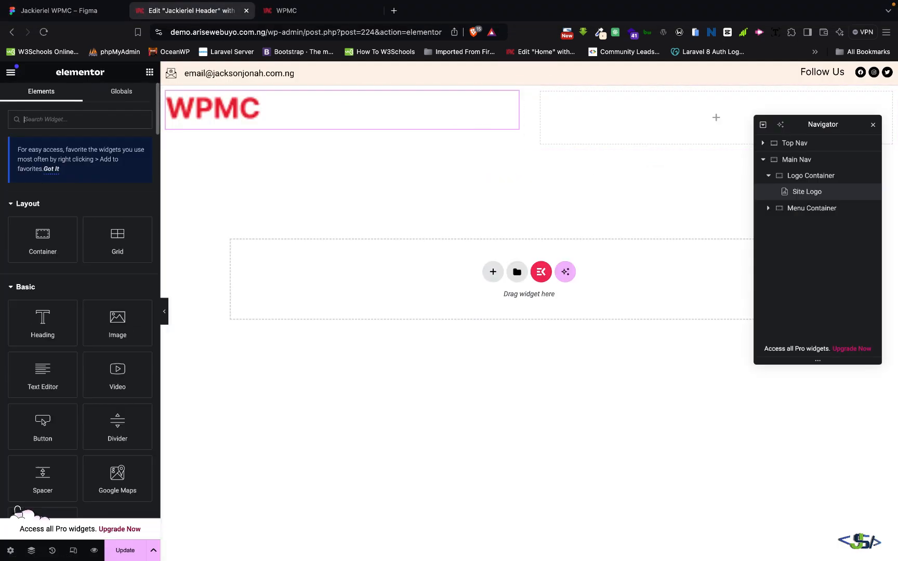
Step: Place the Navigation Menu widget from Elementor Header & Footer Builder inside the Menu Container
{"action": "left_click", "coordinate": [13, 205]}
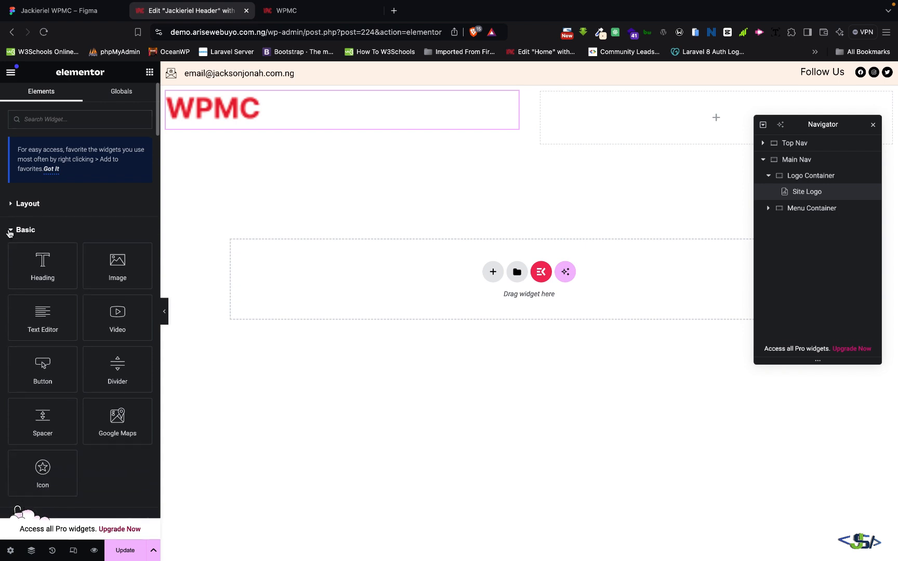
{"action": "left_click", "coordinate": [10, 231]}
{"action": "left_click", "coordinate": [13, 257]}
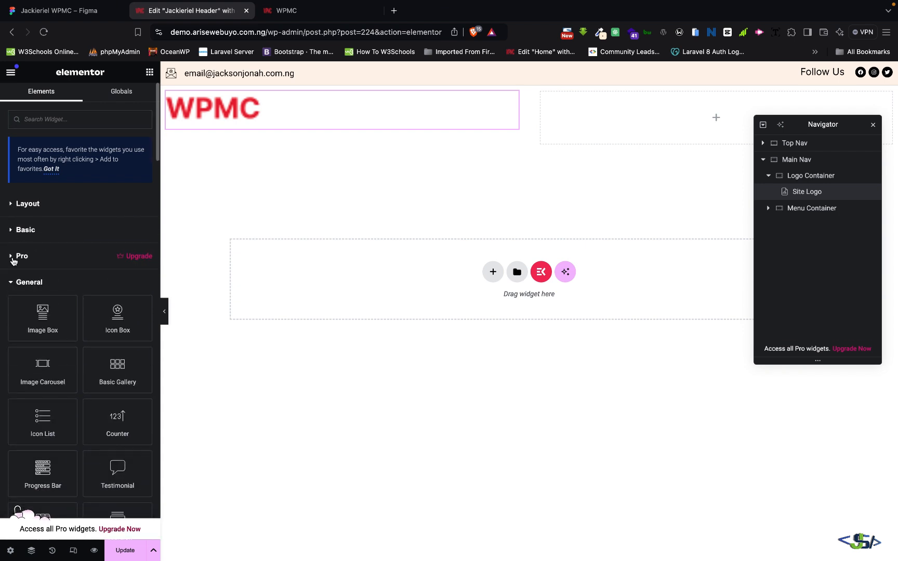
{"action": "left_click", "coordinate": [12, 283]}
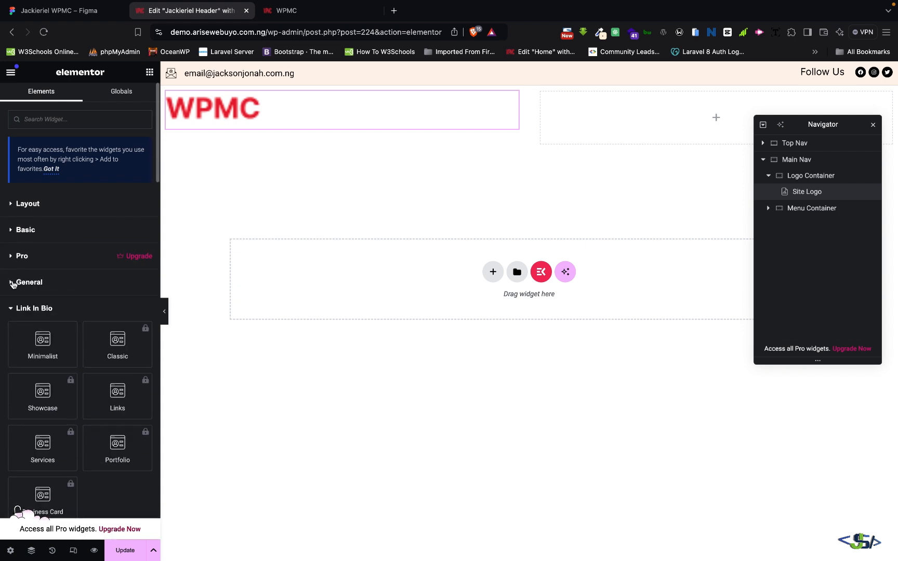
{"action": "left_click", "coordinate": [13, 312]}
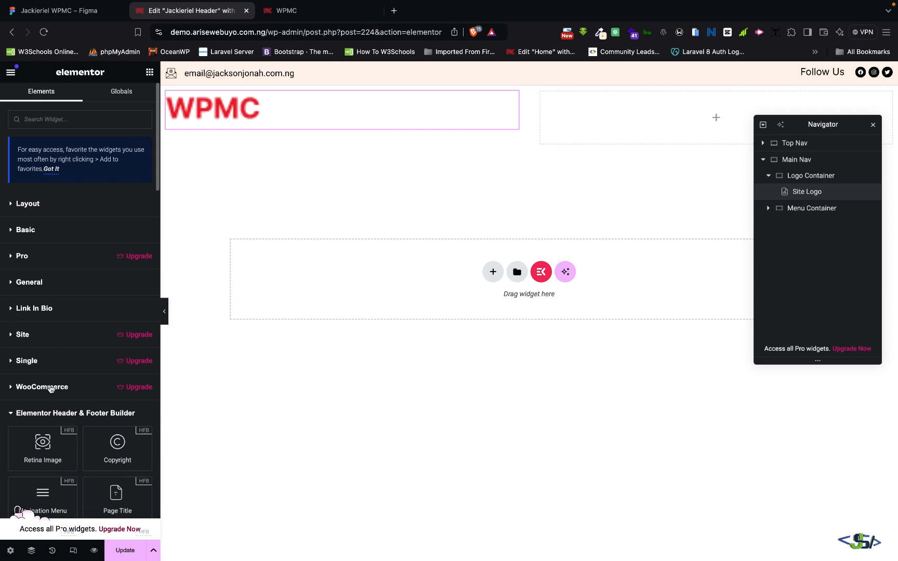
{"action": "scroll", "coordinate": [51, 389], "scroll_direction": "down", "scroll_amount": 5}
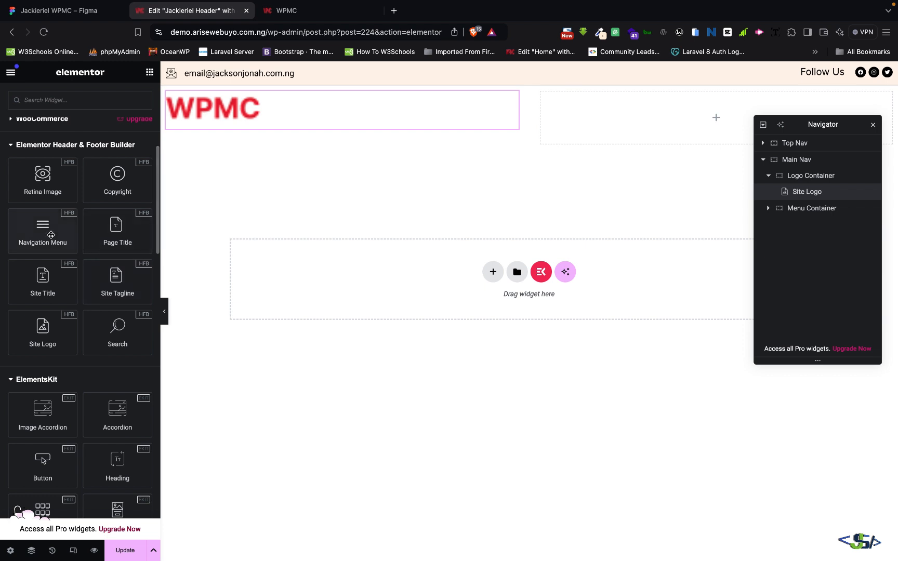
{"action": "left_click_drag", "start_coordinate": [51, 235], "coordinate": [595, 119]}
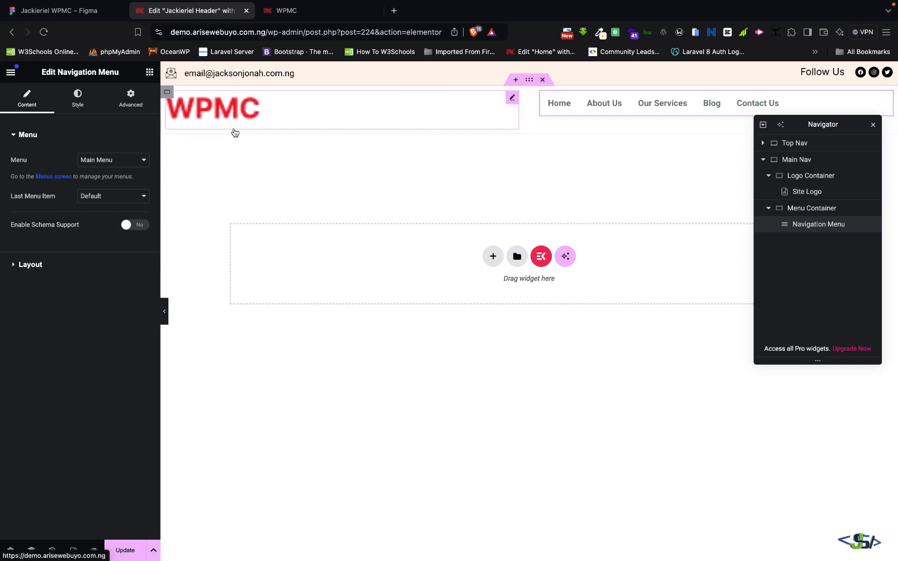
Step: Set the Navigation Menu's horizontal layout alignment to Right
{"action": "left_click", "coordinate": [83, 104]}
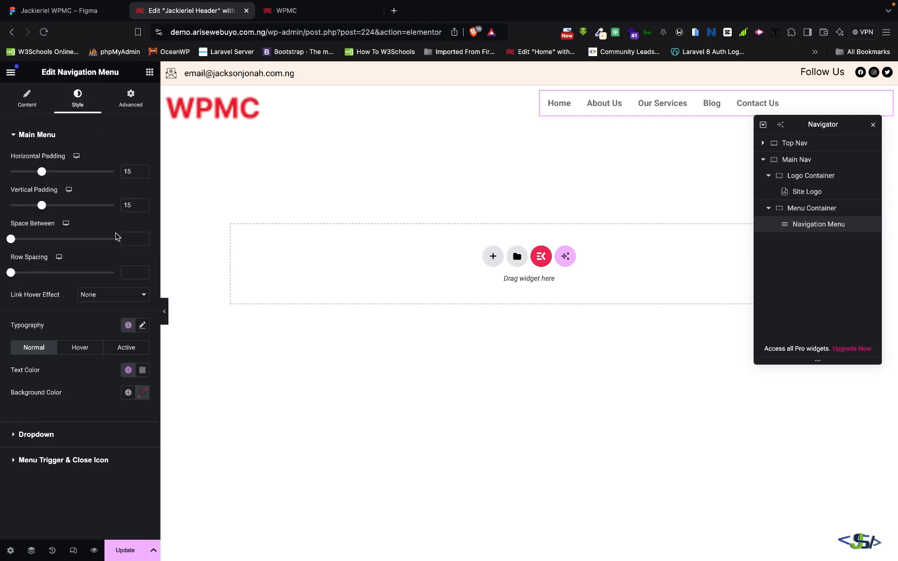
{"action": "left_click", "coordinate": [26, 98]}
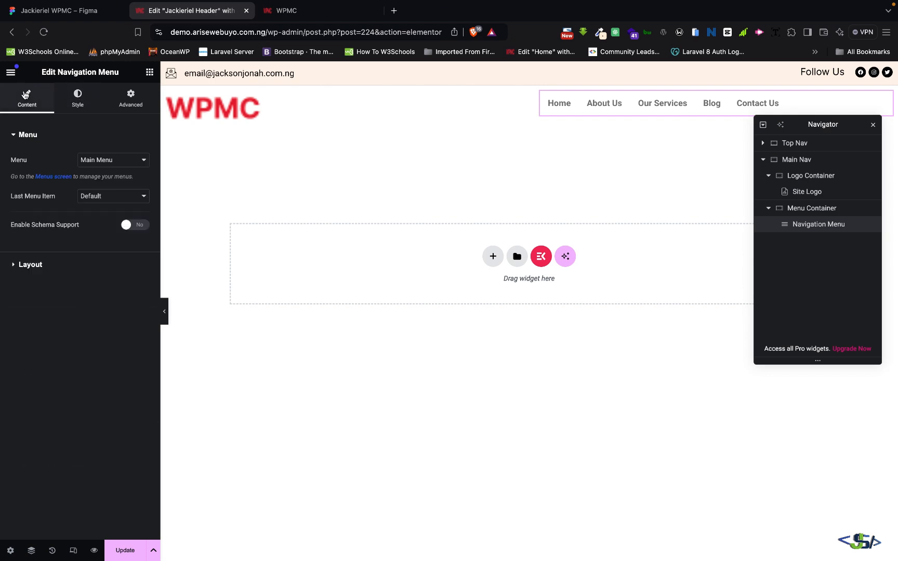
{"action": "left_click", "coordinate": [15, 266]}
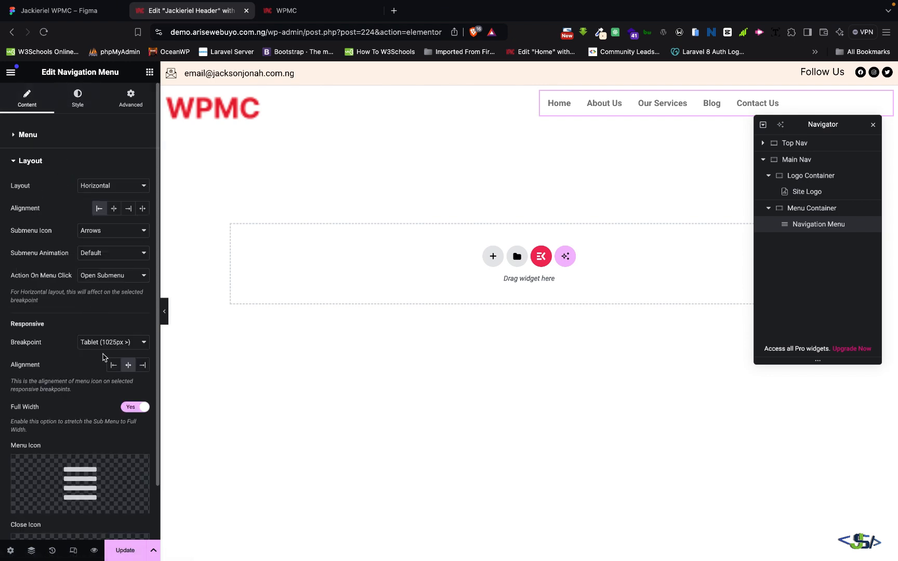
{"action": "left_click", "coordinate": [129, 212]}
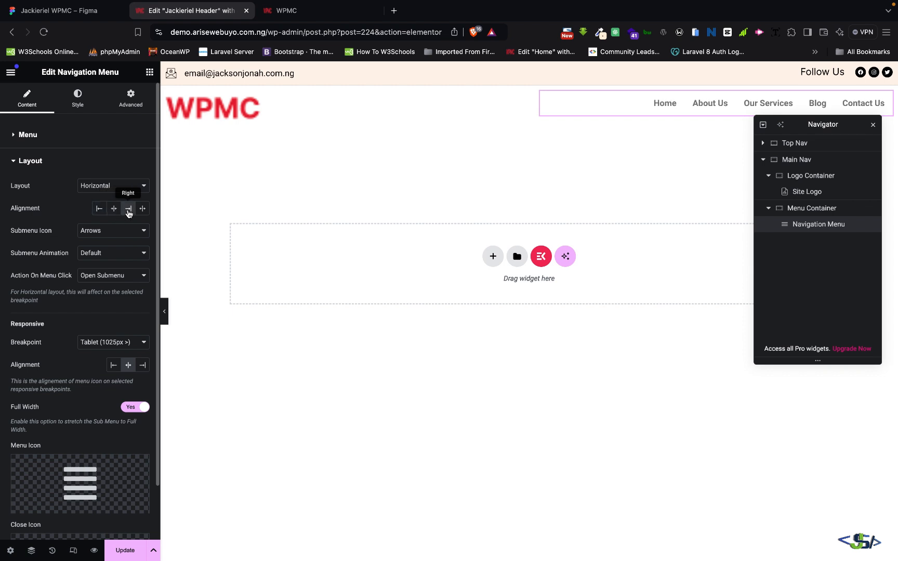
Step: Preview the header without the editing controls and move the Navigator clear of the navigation menu
{"action": "left_click", "coordinate": [164, 311]}
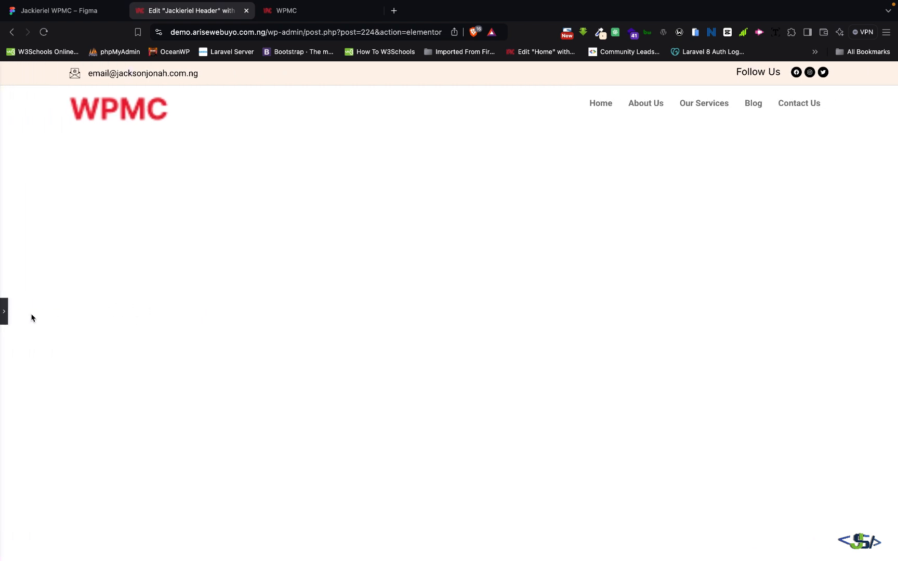
{"action": "left_click", "coordinate": [4, 313]}
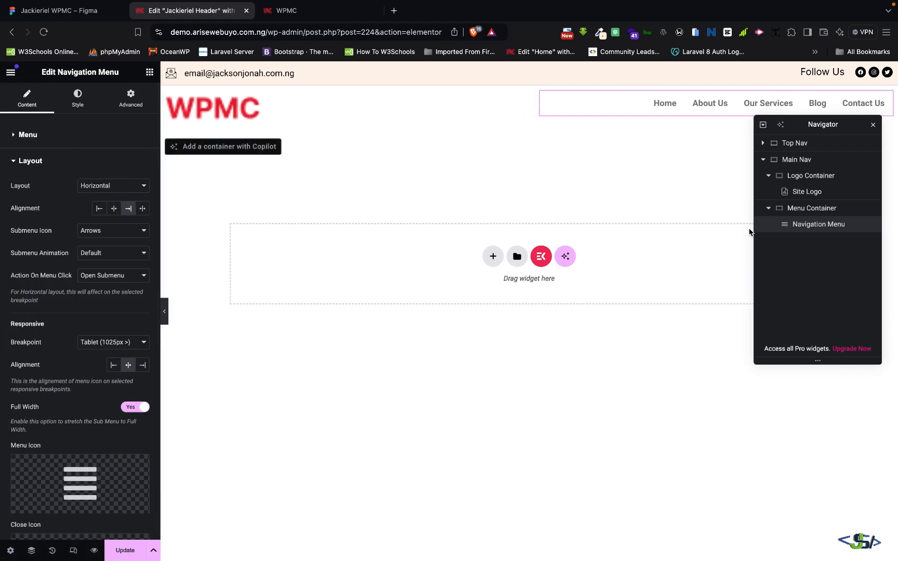
{"action": "left_click_drag", "start_coordinate": [837, 127], "coordinate": [724, 241]}
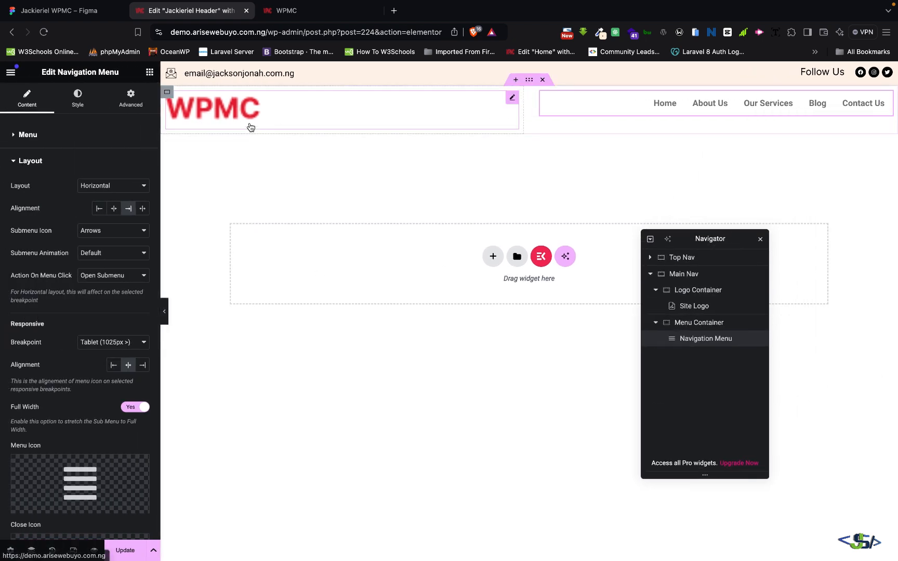
Step: Switch to the Figma design and copy the fill color 011627 of the navbar's menu text
{"action": "left_click", "coordinate": [86, 10]}
{"action": "left_click", "coordinate": [467, 181]}
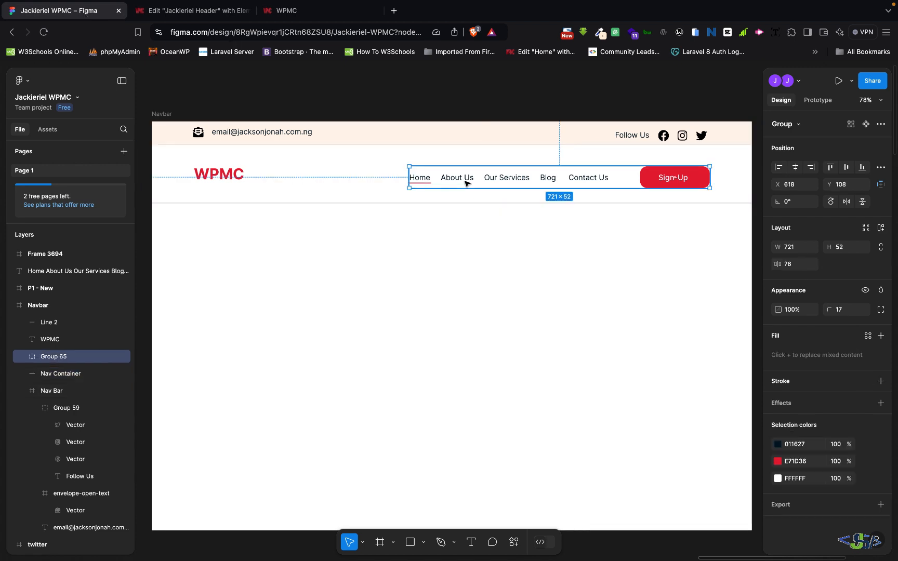
{"action": "double_click", "coordinate": [466, 182]}
{"action": "key", "text": "Return"}
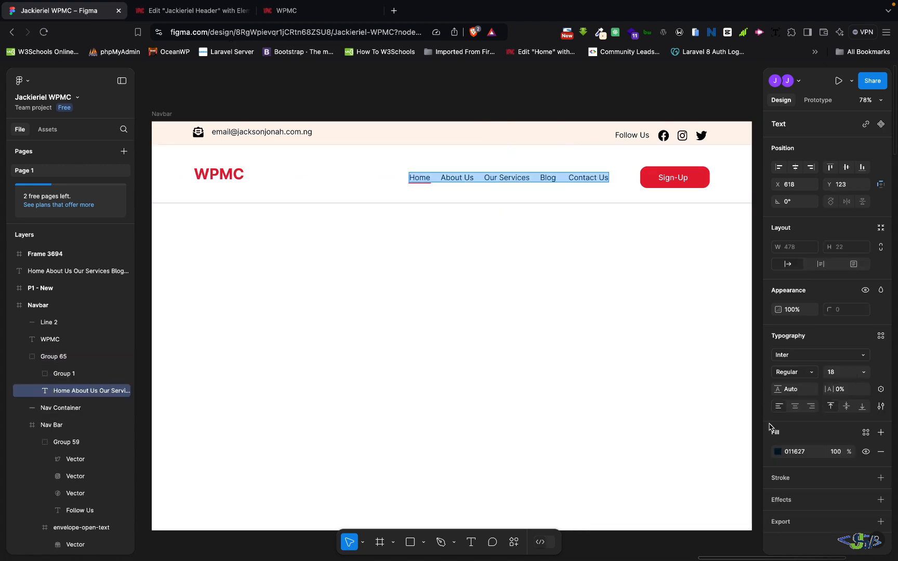
{"action": "left_click", "coordinate": [795, 453]}
{"action": "key", "text": "super+c"}
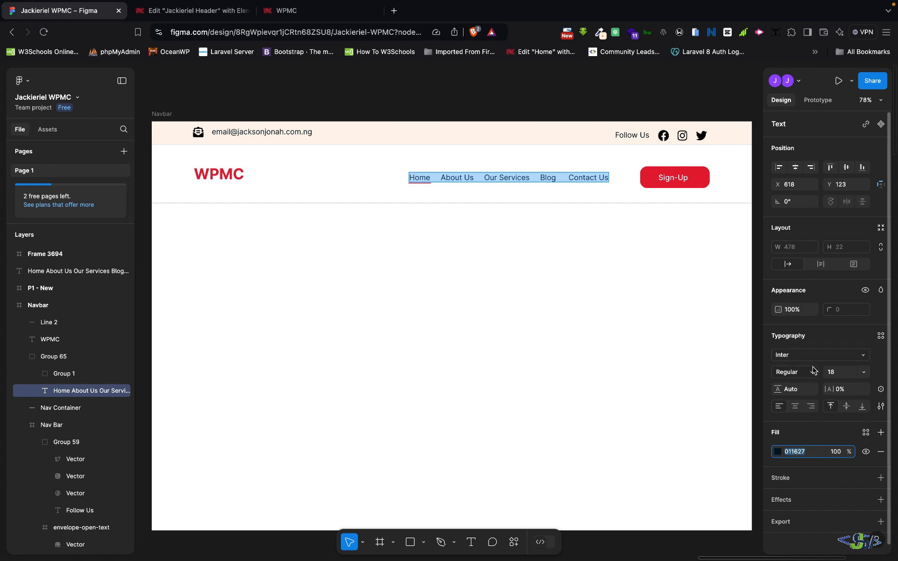
Step: Back in the Elementor header editor, set the navigation menu's normal text color to #011627
{"action": "left_click", "coordinate": [201, 13]}
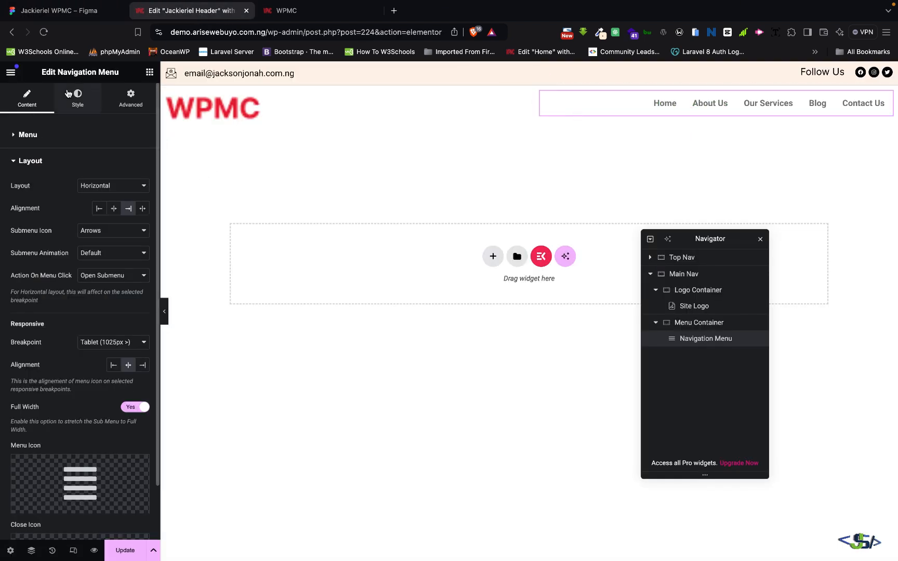
{"action": "left_click", "coordinate": [78, 98]}
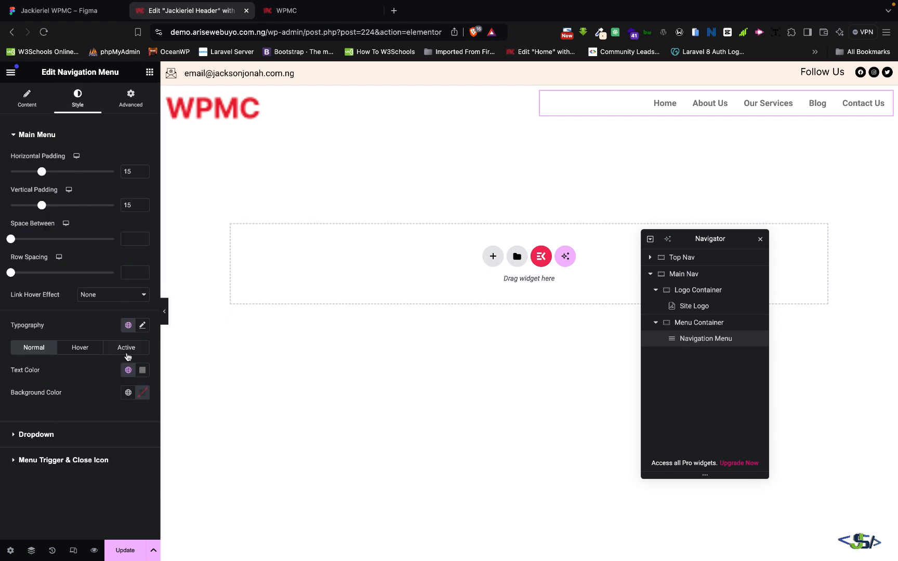
{"action": "left_click", "coordinate": [142, 370]}
{"action": "key", "text": "super+v"}
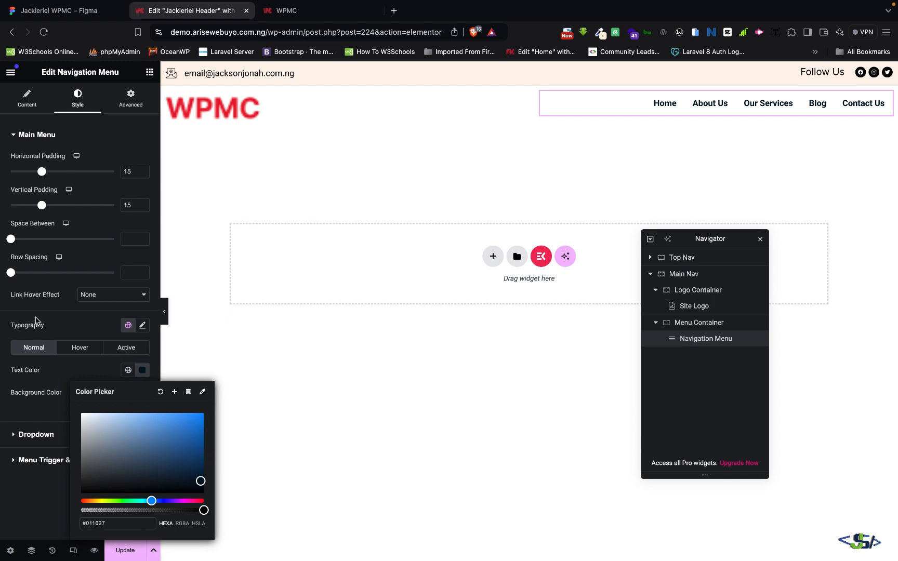
{"action": "left_click", "coordinate": [2, 385]}
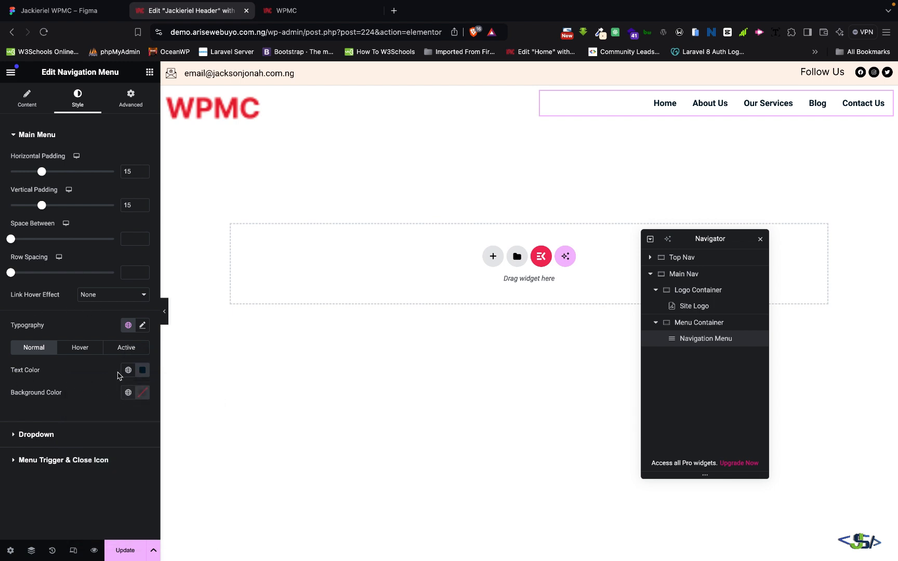
Step: Set the main menu typography to the Inter family, size 18 px, weight 400 (Normal)
{"action": "left_click", "coordinate": [143, 326]}
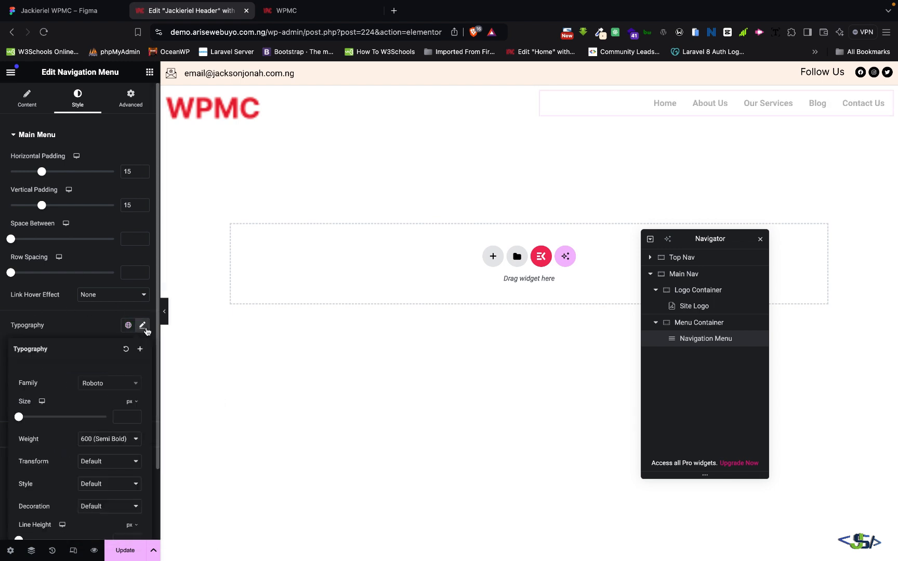
{"action": "left_click", "coordinate": [118, 386]}
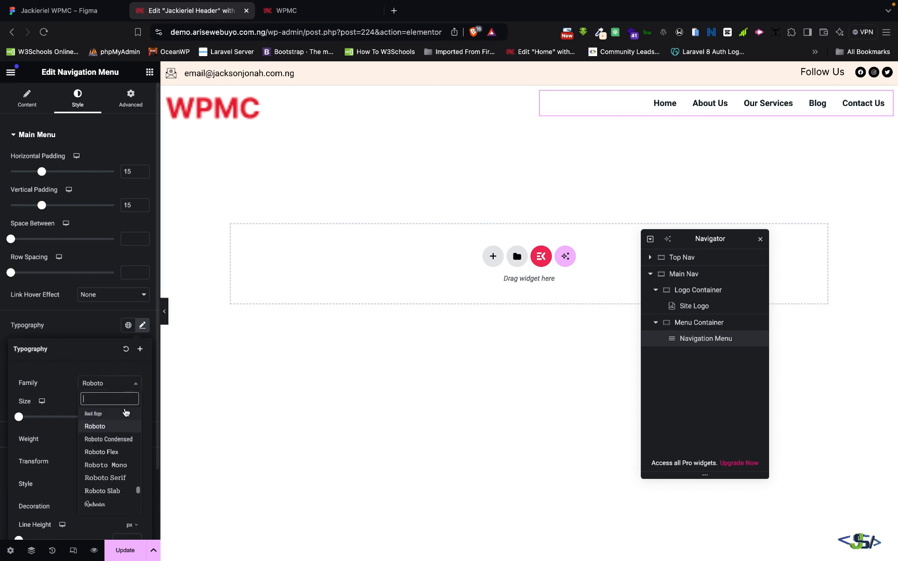
{"action": "type", "text": "inte"}
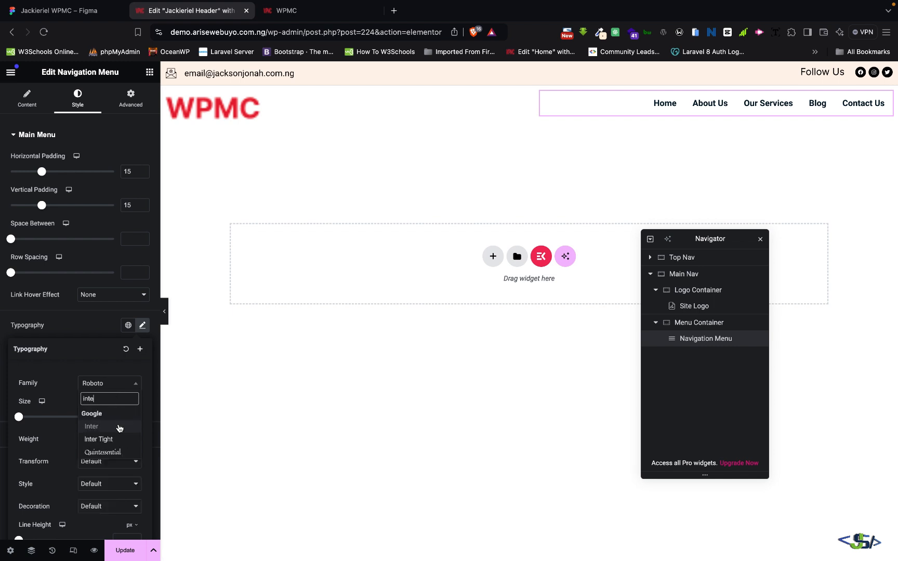
{"action": "left_click", "coordinate": [101, 426]}
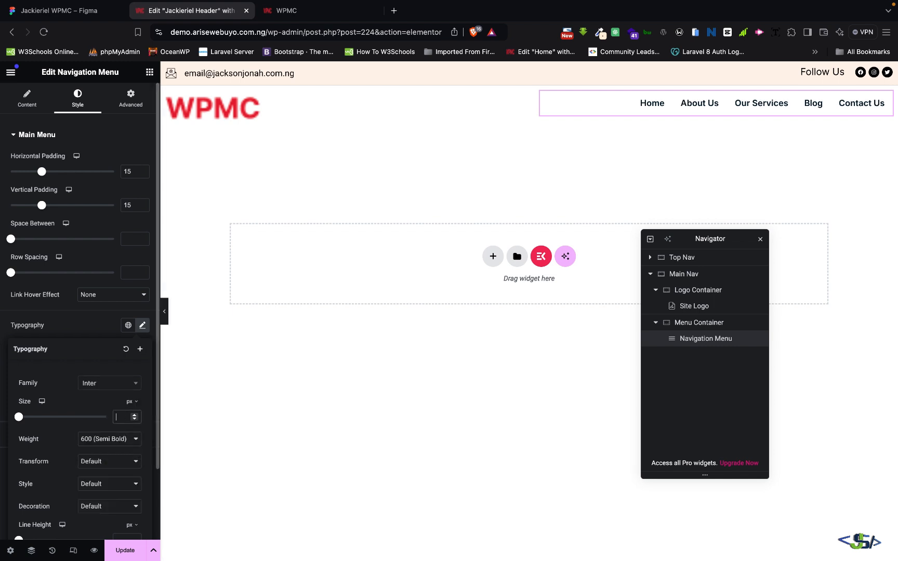
{"action": "type", "text": "18"}
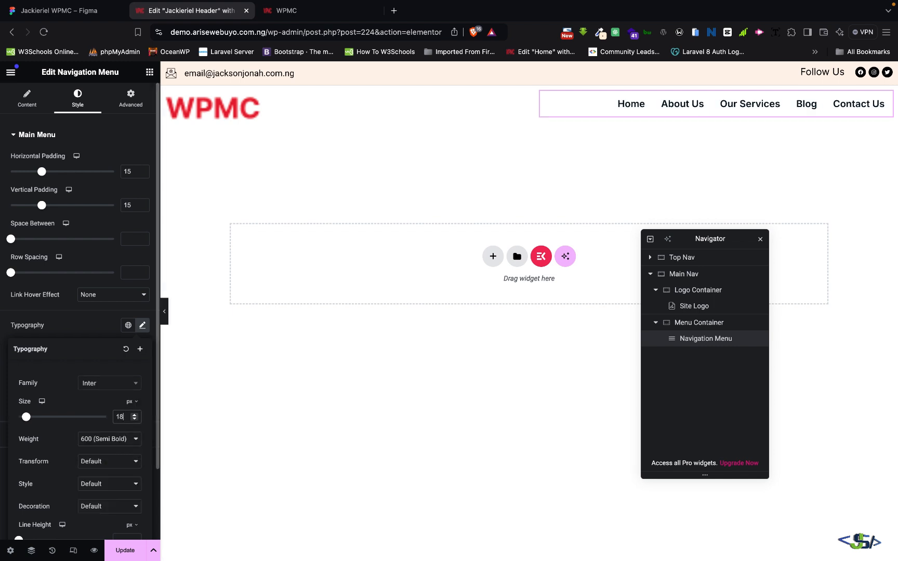
{"action": "left_click", "coordinate": [110, 440]}
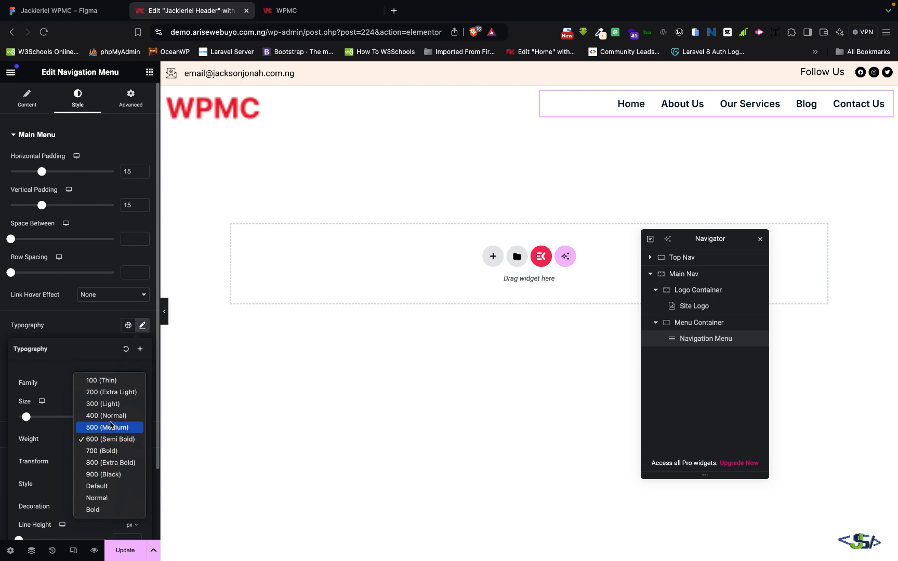
{"action": "left_click", "coordinate": [111, 415]}
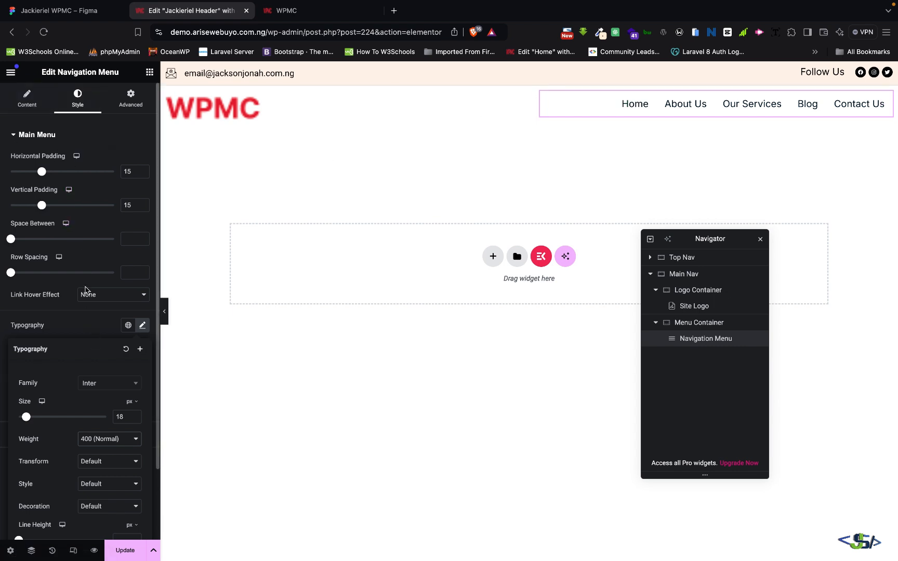
{"action": "scroll", "coordinate": [86, 290], "scroll_direction": "down", "scroll_amount": 3}
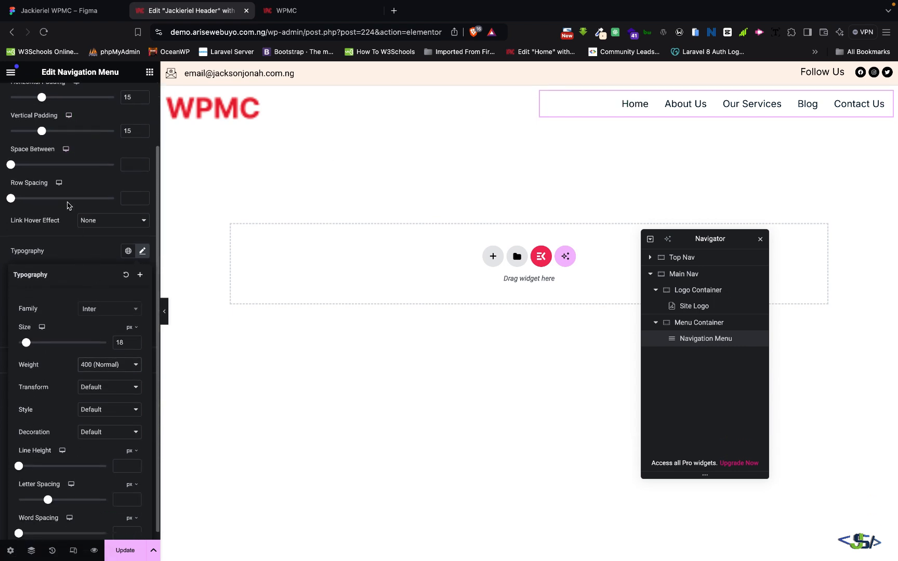
{"action": "scroll", "coordinate": [90, 205], "scroll_direction": "up", "scroll_amount": 3}
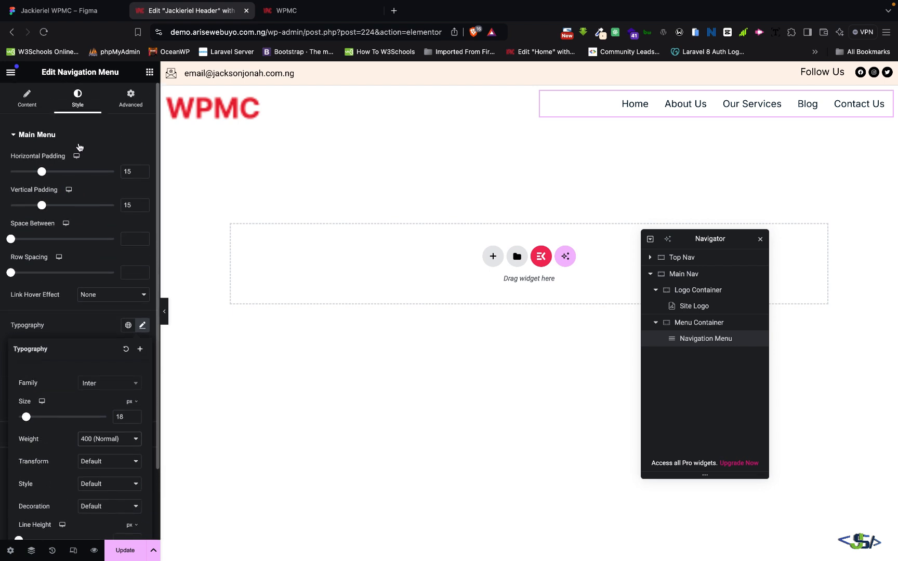
{"action": "left_click", "coordinate": [81, 139]}
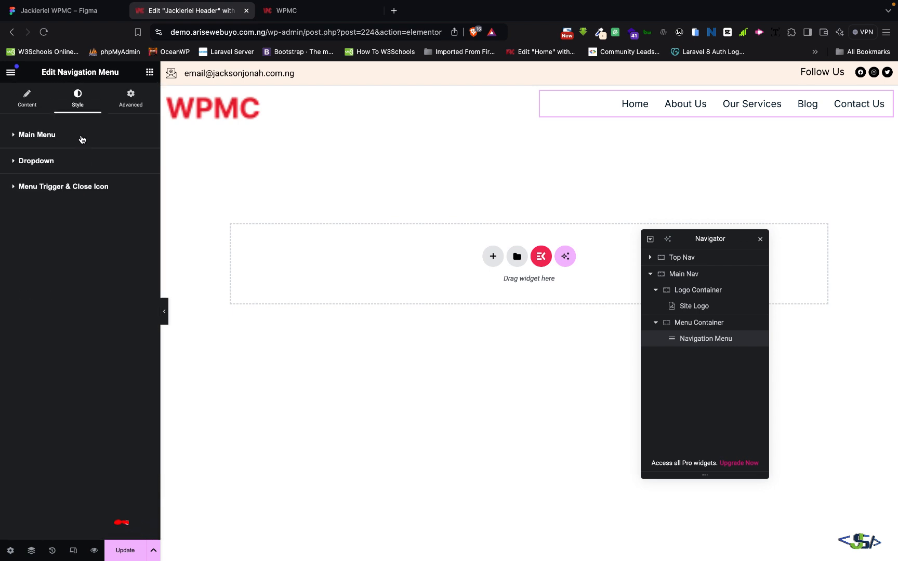
{"action": "left_click", "coordinate": [12, 137]}
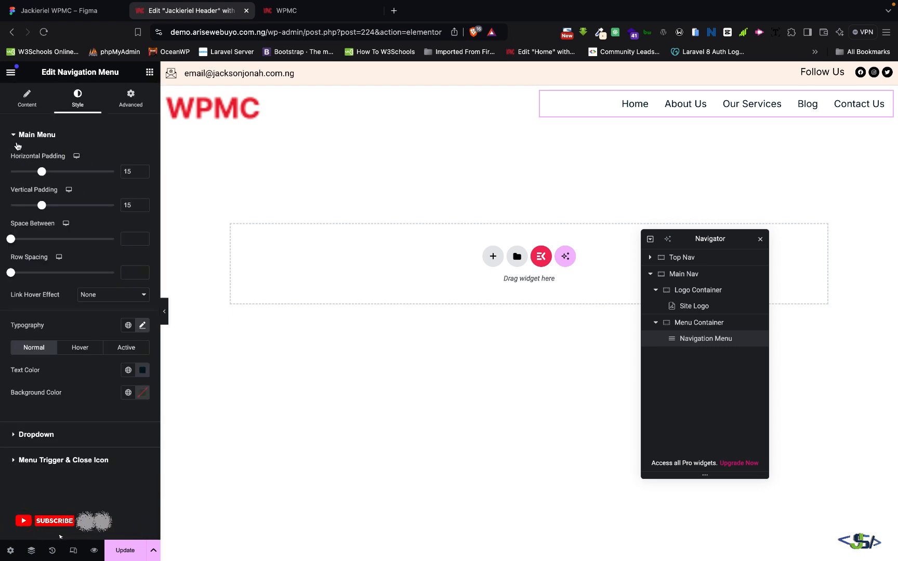
Step: Set the main menu's hover text color to #E71D36, copied from the Sign-Up button in the Figma design
{"action": "left_click", "coordinate": [80, 348]}
{"action": "left_click", "coordinate": [143, 370]}
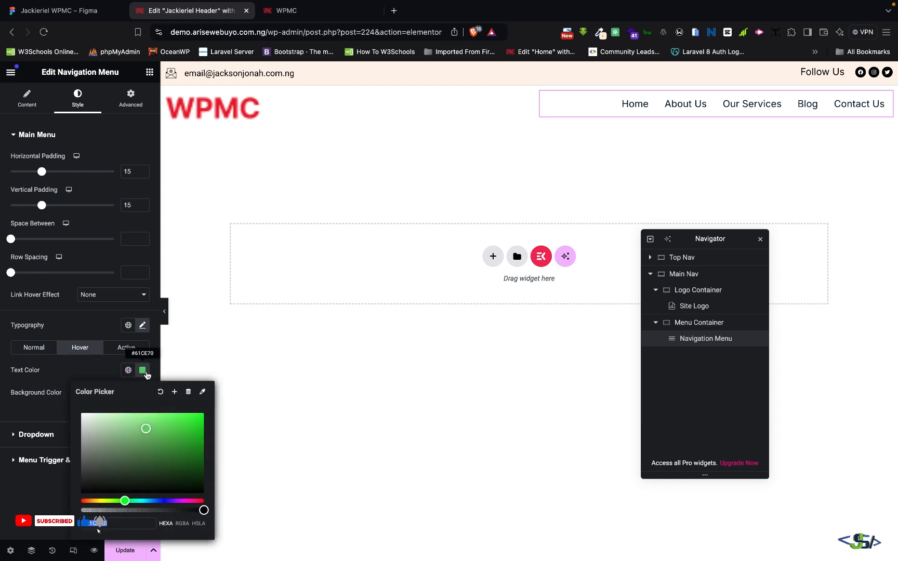
{"action": "left_click", "coordinate": [54, 16]}
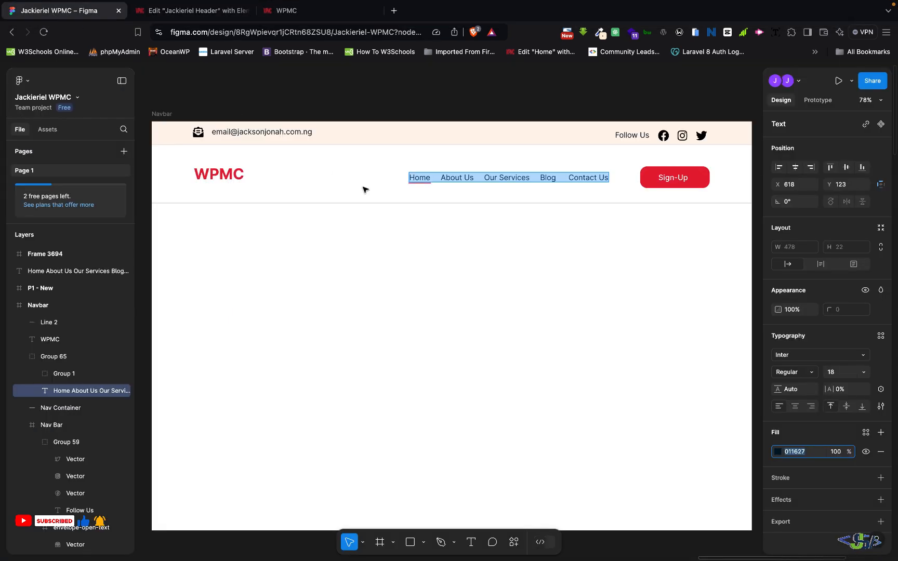
{"action": "left_click", "coordinate": [675, 170]}
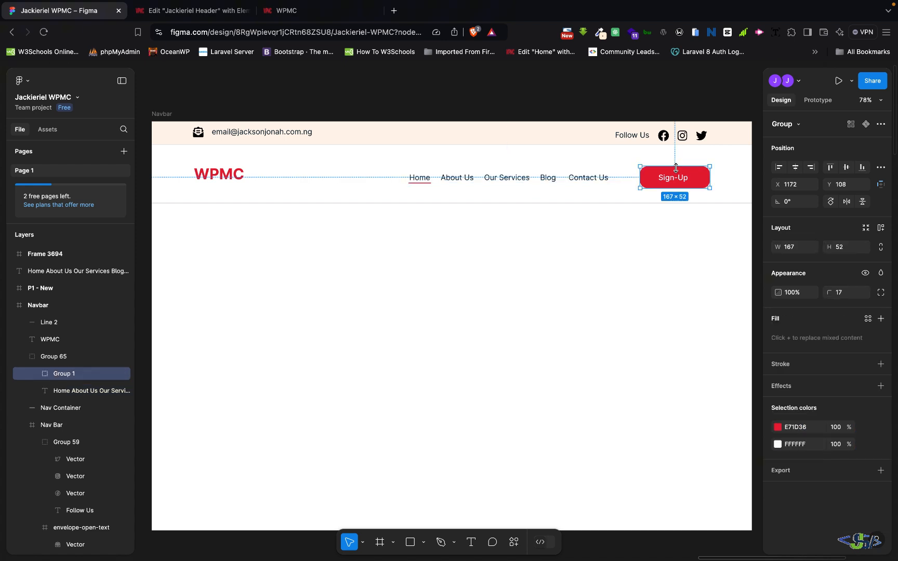
{"action": "left_click", "coordinate": [804, 429]}
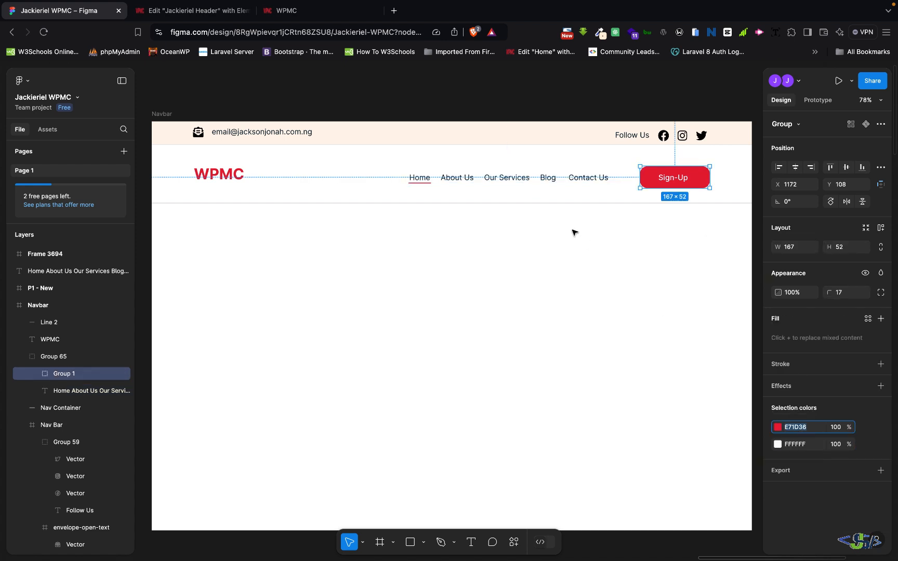
{"action": "left_click", "coordinate": [190, 15]}
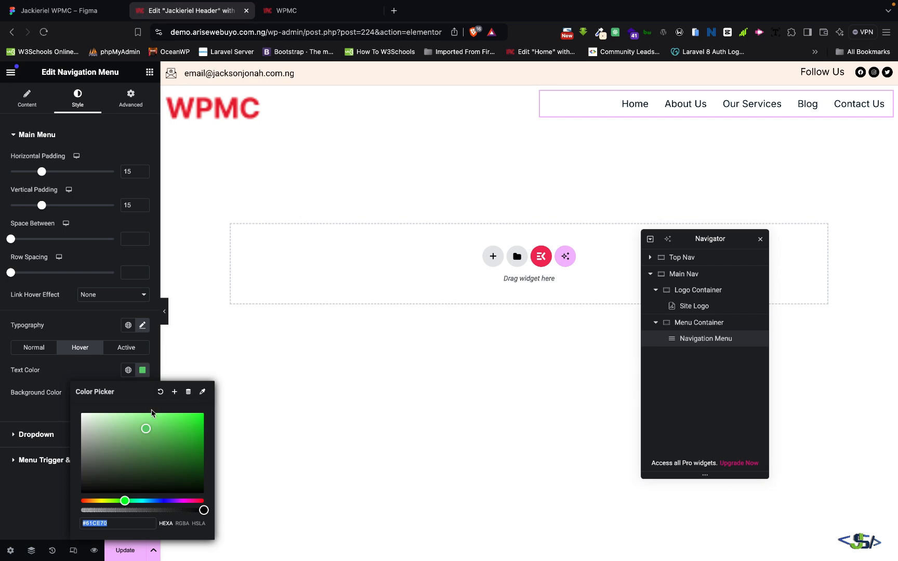
{"action": "type", "text": "#E71D36"}
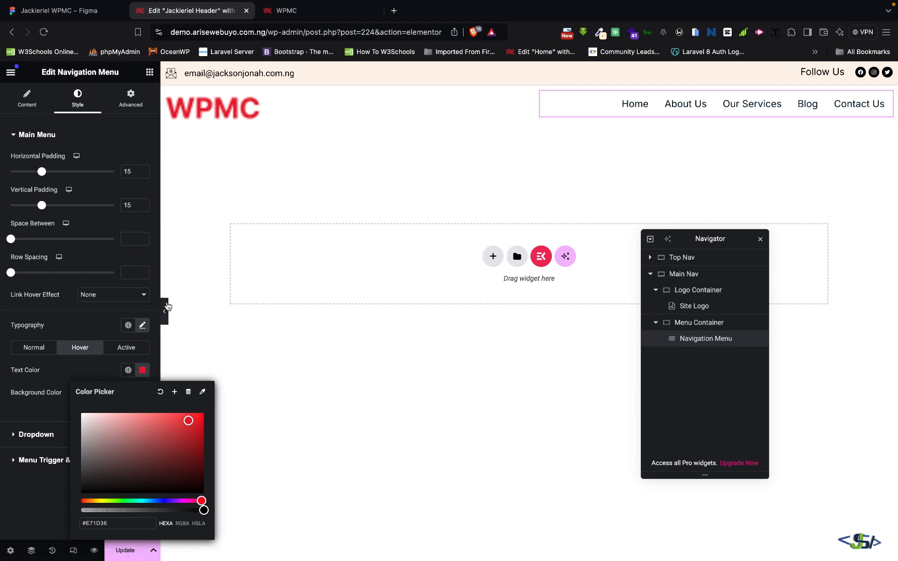
Step: Set the main menu's active text color to a dark red
{"action": "left_click", "coordinate": [125, 349]}
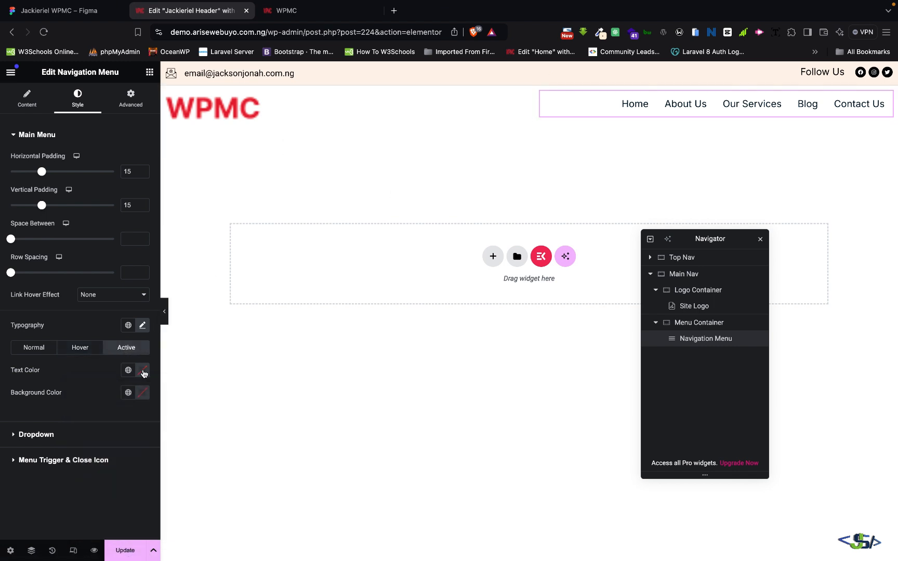
{"action": "left_click", "coordinate": [143, 371]}
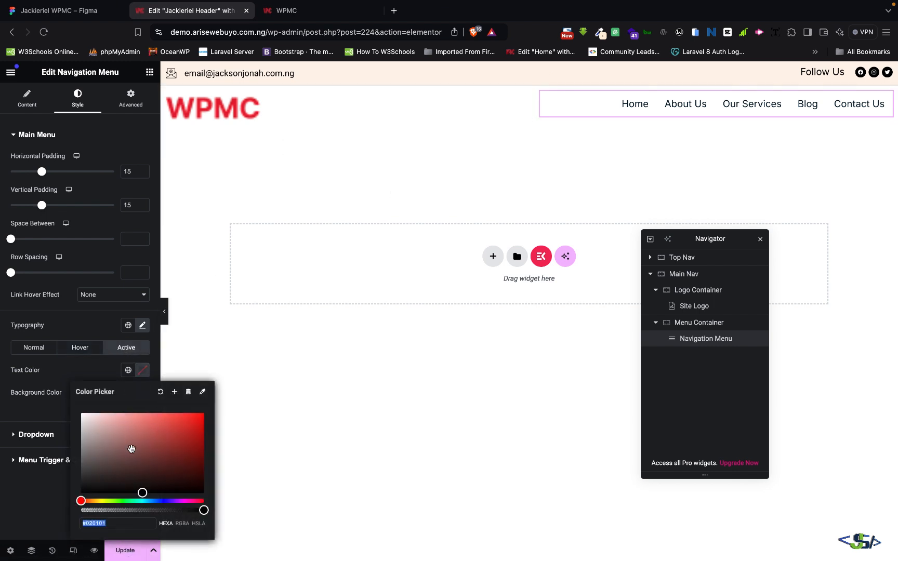
{"action": "left_click", "coordinate": [186, 444]}
{"action": "left_click", "coordinate": [193, 449]}
{"action": "left_click", "coordinate": [204, 299]}
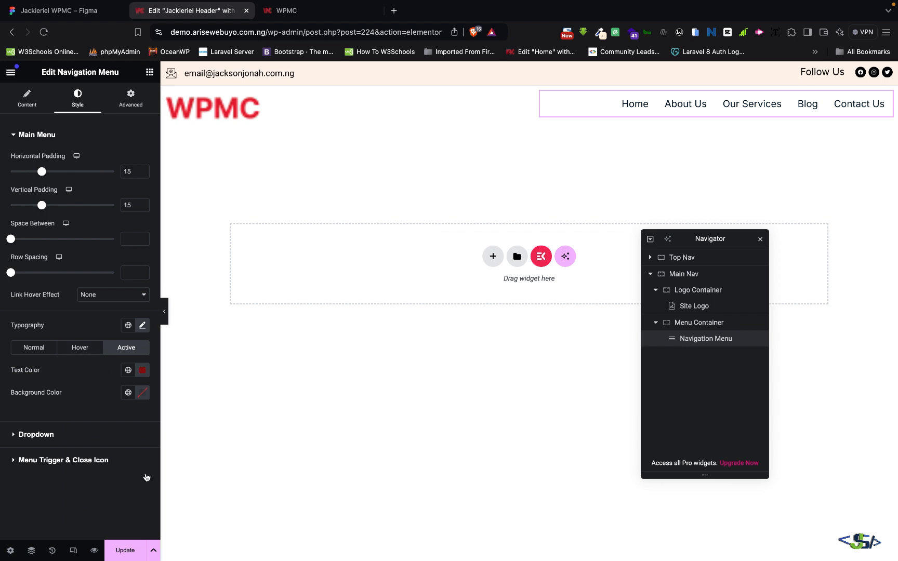
Step: Update the header template and view the menu on the live WPMC home page
{"action": "left_click", "coordinate": [134, 540]}
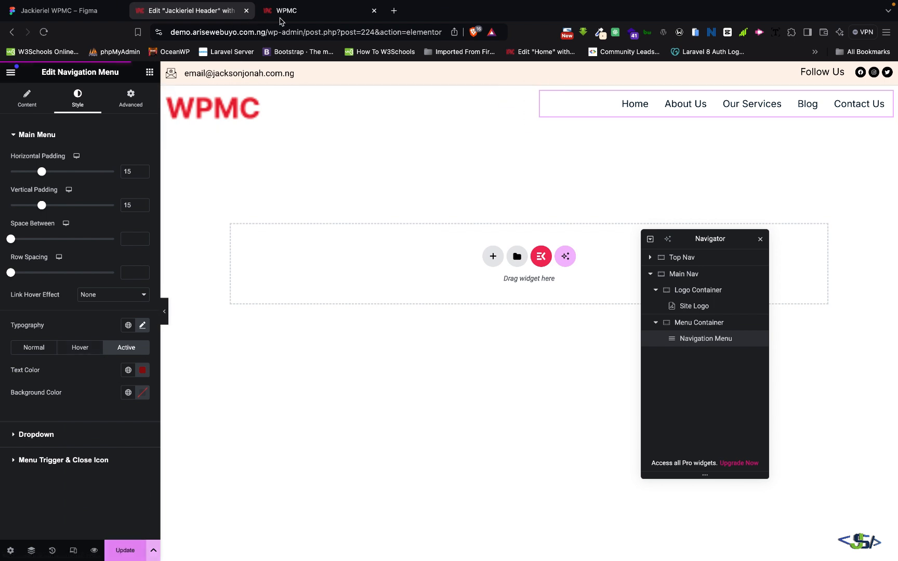
{"action": "left_click", "coordinate": [307, 12]}
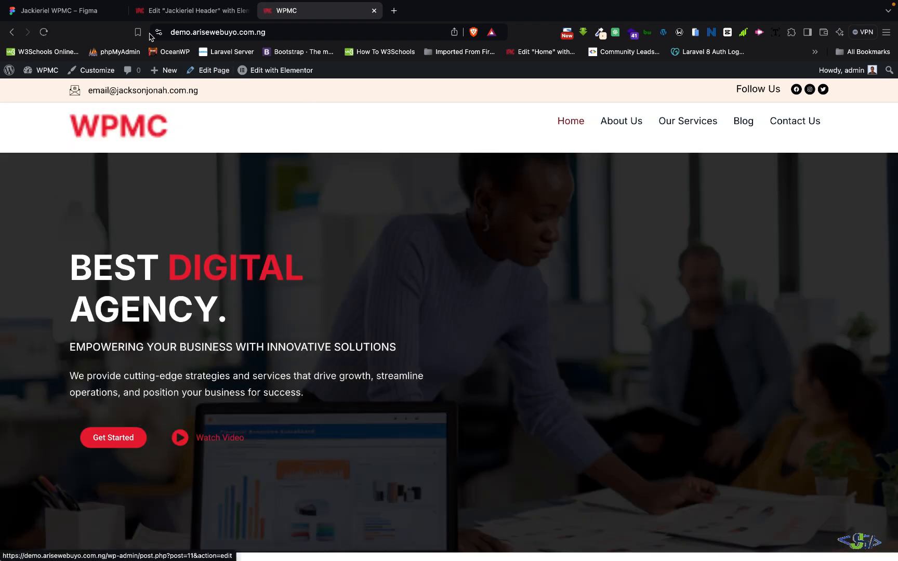
Step: Return to the header editor and align the Top Nav container's items to the center
{"action": "left_click", "coordinate": [181, 19]}
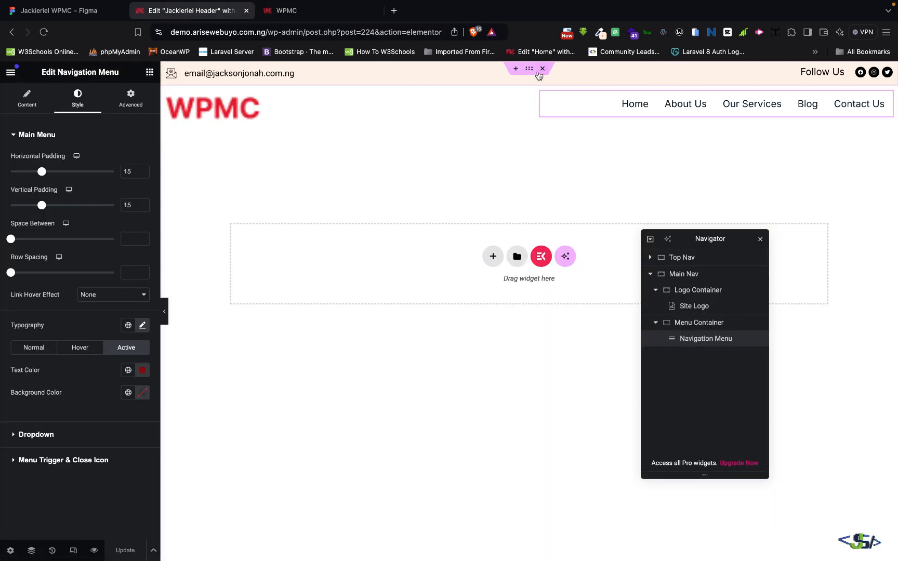
{"action": "left_click", "coordinate": [681, 257]}
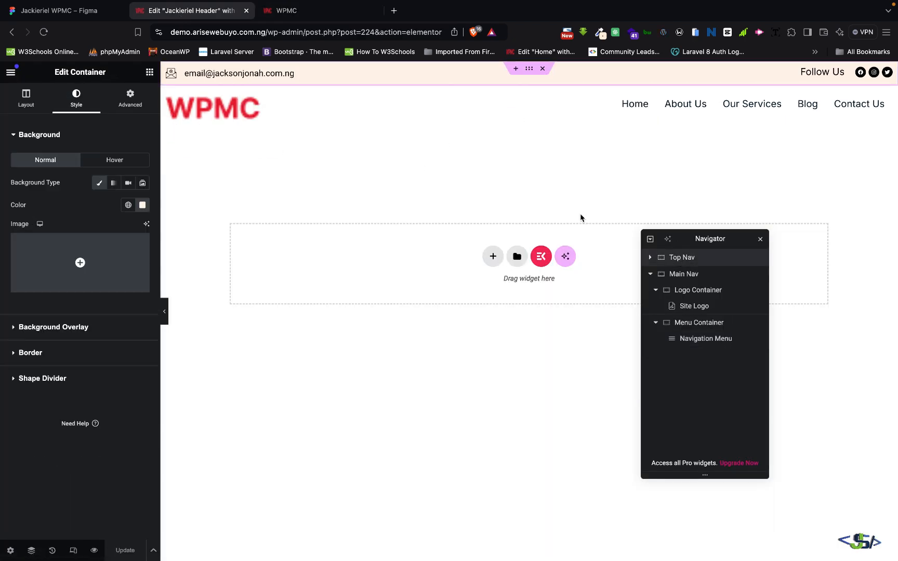
{"action": "left_click", "coordinate": [35, 99]}
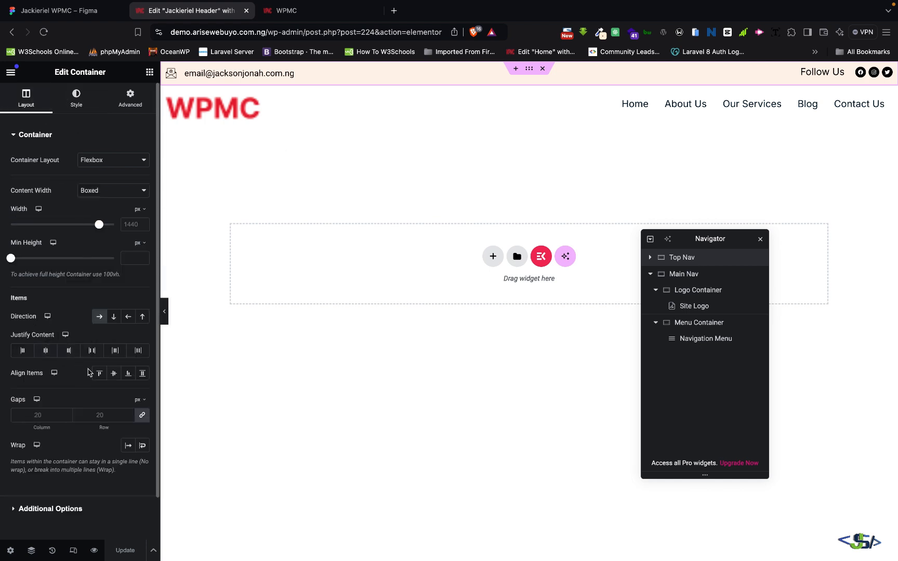
{"action": "left_click", "coordinate": [113, 375]}
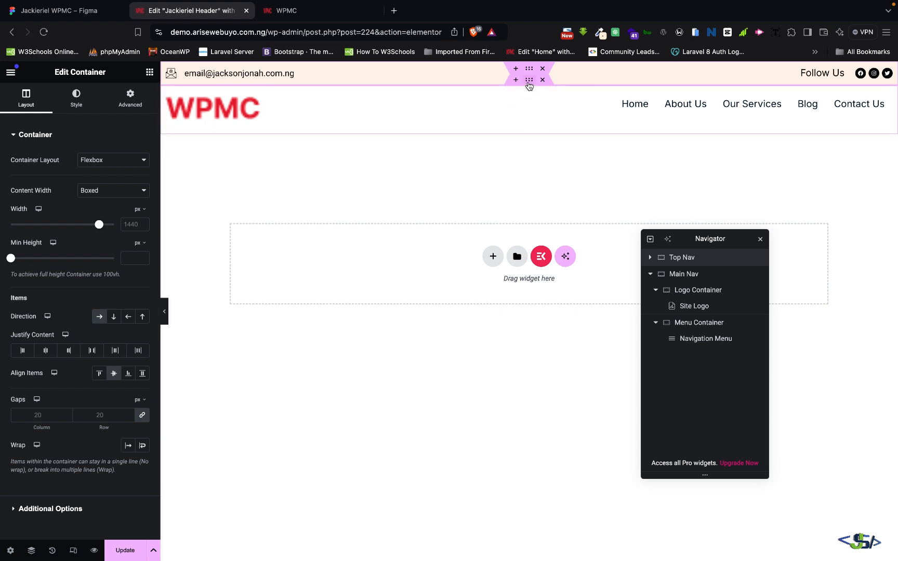
Step: Align the Main Nav container's items to the center and preview the header at full width
{"action": "left_click", "coordinate": [529, 82]}
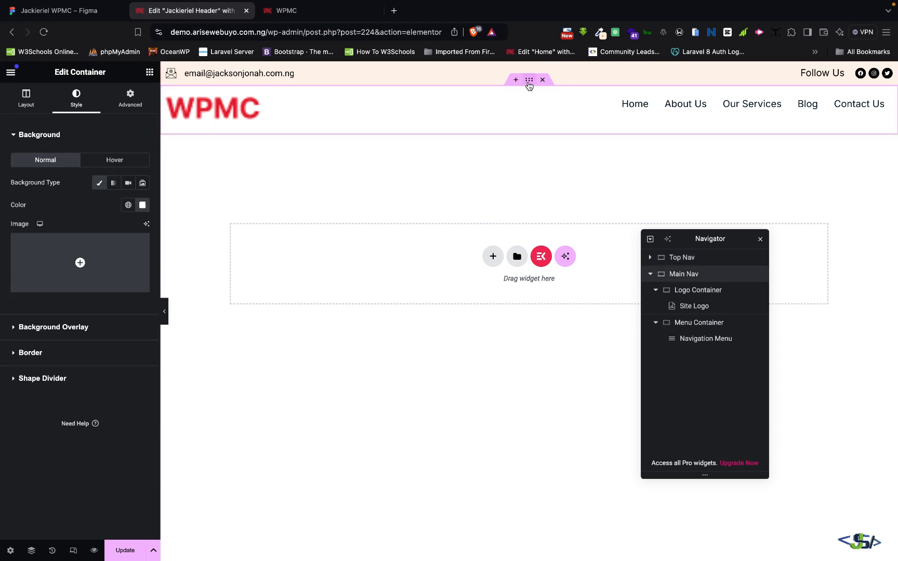
{"action": "left_click", "coordinate": [11, 103]}
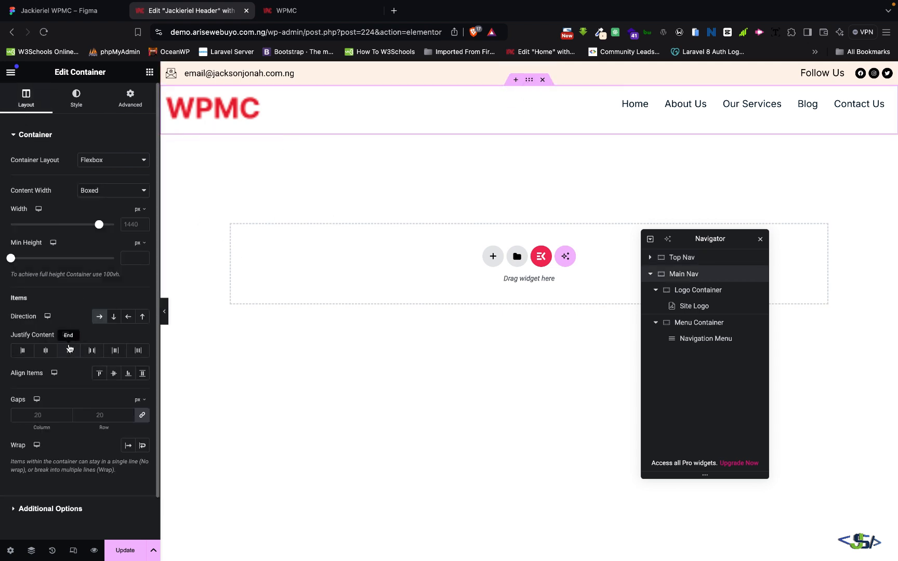
{"action": "left_click", "coordinate": [114, 373]}
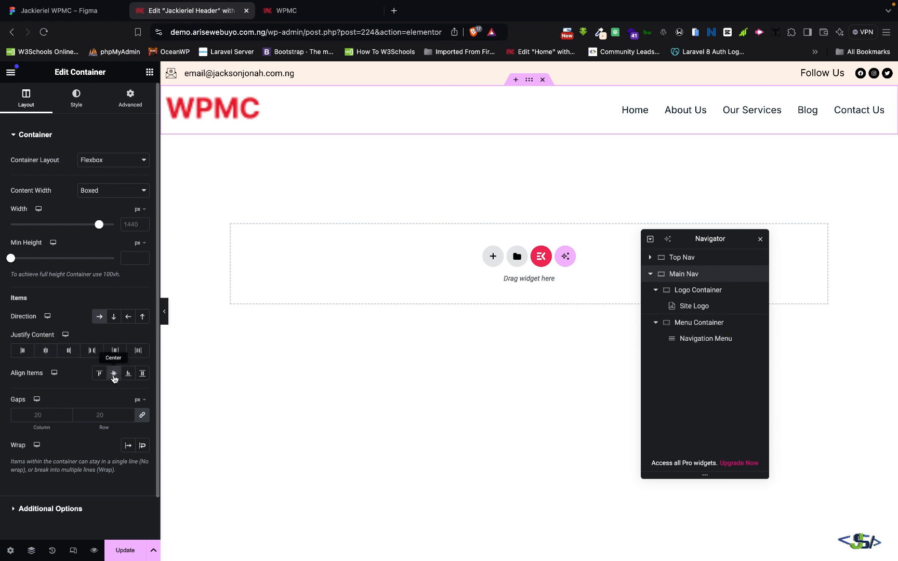
{"action": "left_click", "coordinate": [164, 311]}
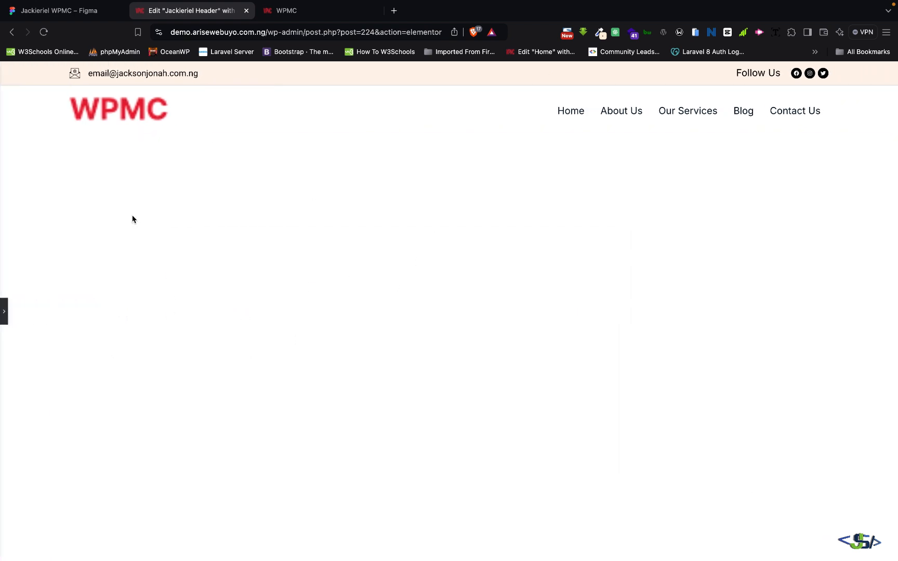
{"action": "left_click", "coordinate": [2, 310]}
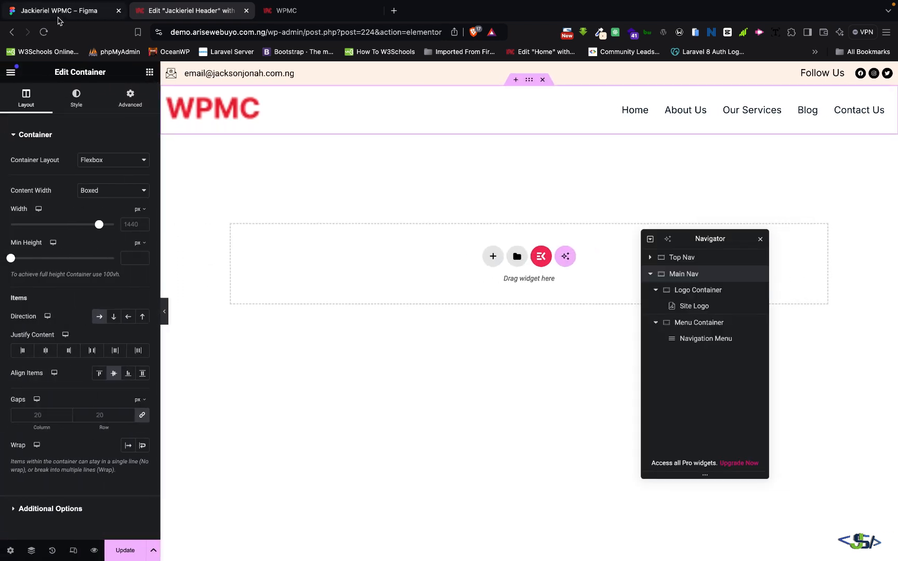
Step: Compare the header with the navbar in the Figma design and return to the header editor
{"action": "left_click", "coordinate": [59, 12]}
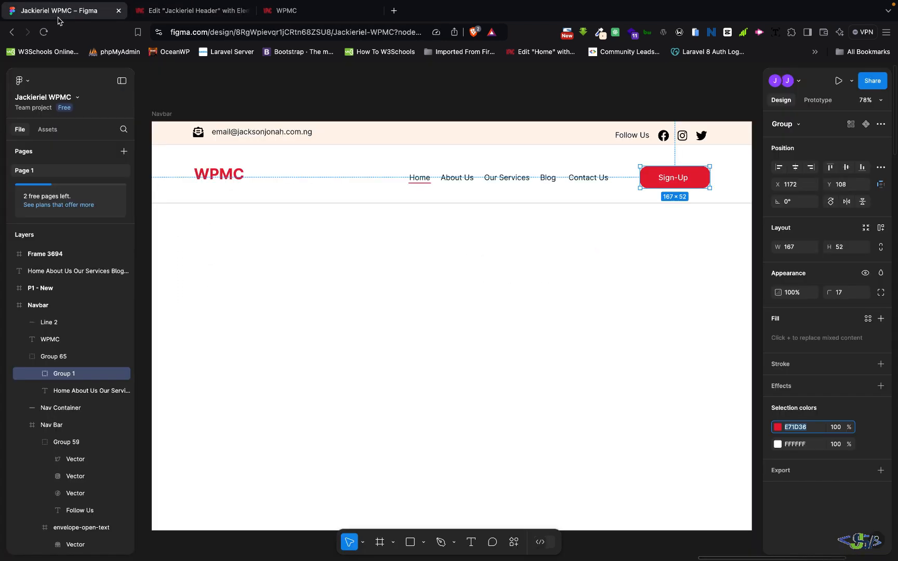
{"action": "left_click", "coordinate": [373, 210]}
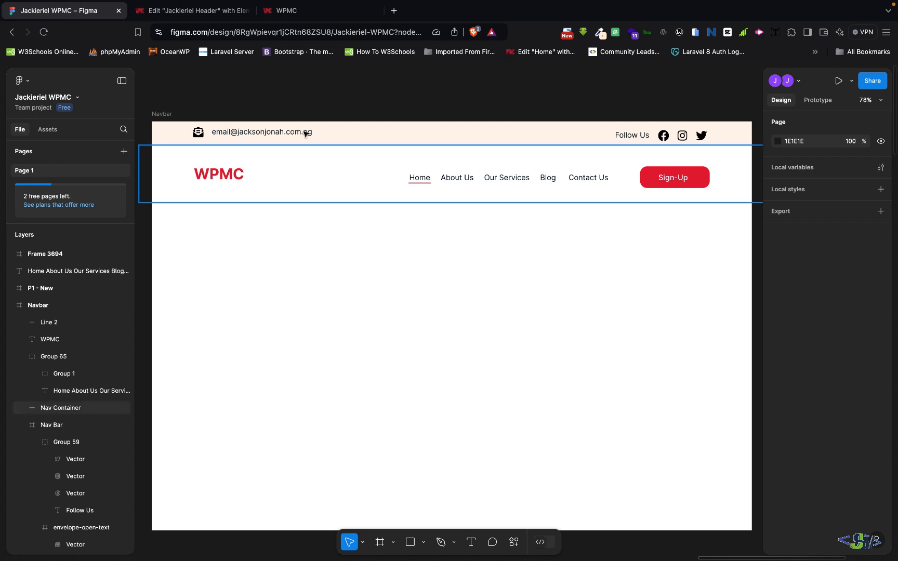
{"action": "left_click", "coordinate": [190, 11]}
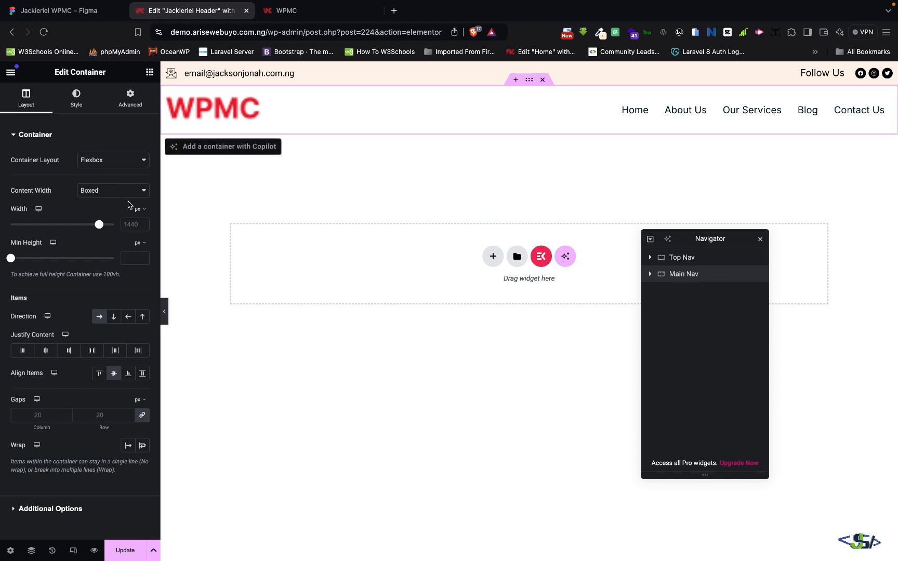
Step: Add a box shadow with the default settings to the Main Nav container and preview the header
{"action": "left_click", "coordinate": [86, 110]}
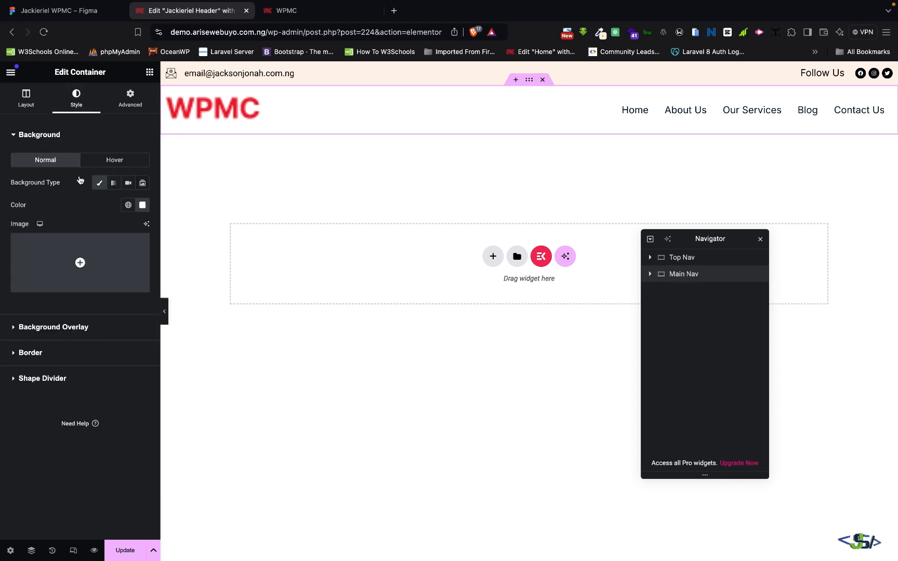
{"action": "left_click", "coordinate": [19, 355]}
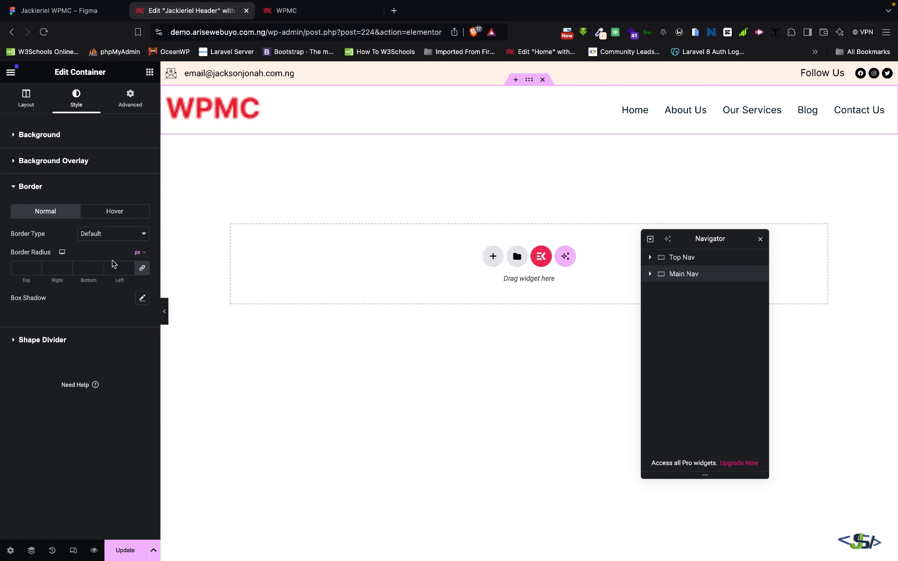
{"action": "left_click", "coordinate": [143, 298]}
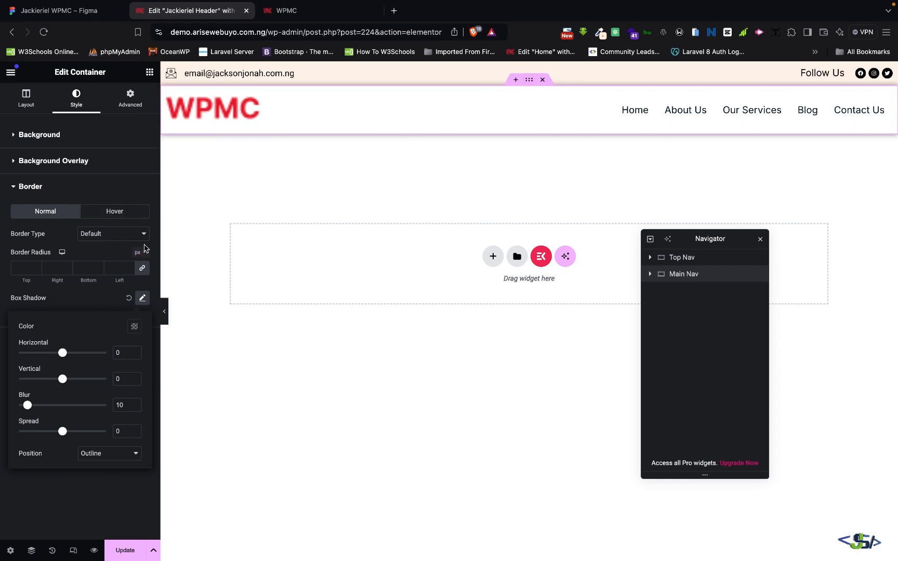
{"action": "left_click", "coordinate": [164, 313]}
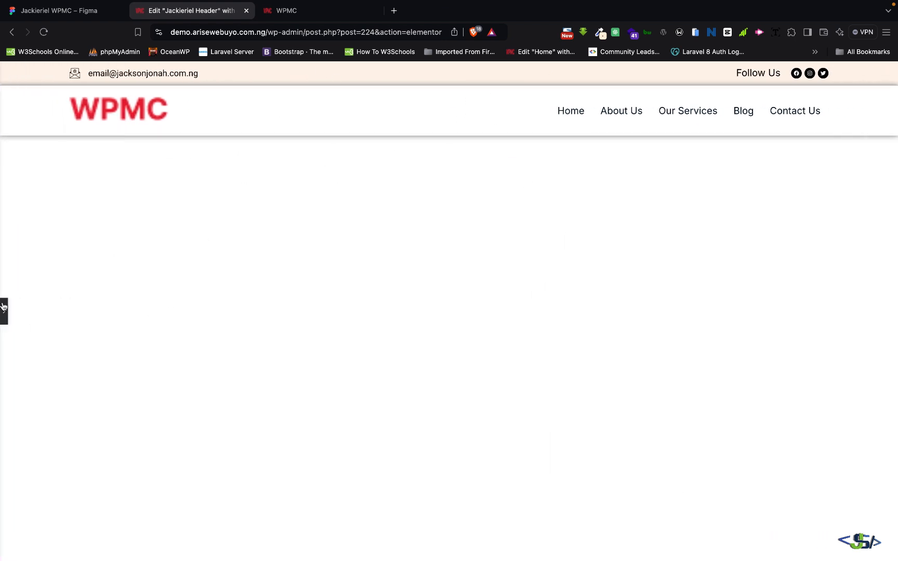
{"action": "left_click", "coordinate": [4, 312]}
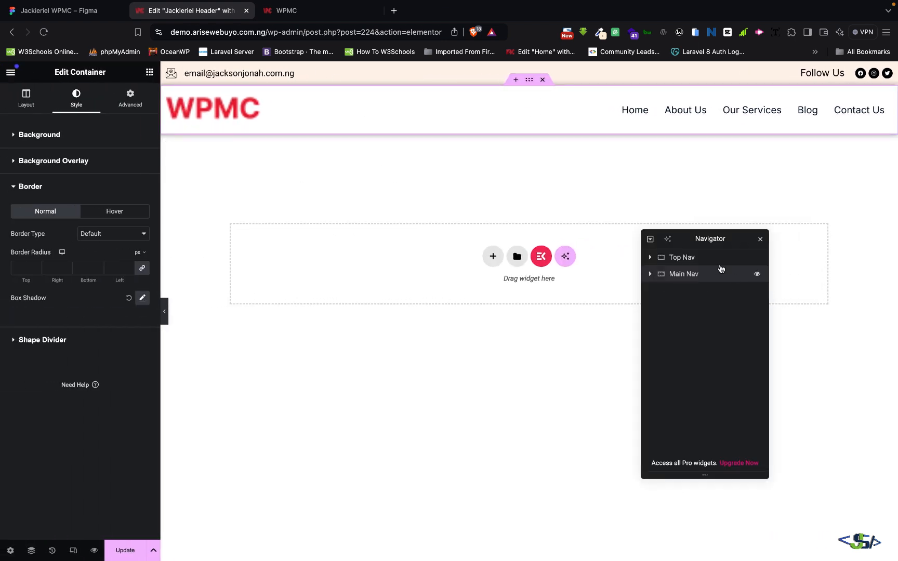
Step: Set the Top Nav container's Z-Index to 5 and preview how it overlaps the Main Nav shadow
{"action": "left_click", "coordinate": [706, 261]}
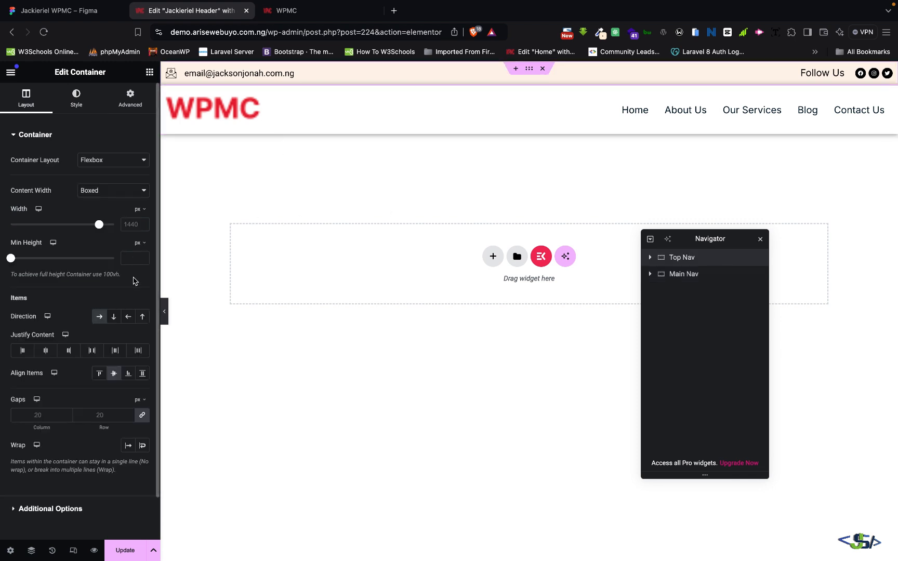
{"action": "left_click", "coordinate": [130, 99]}
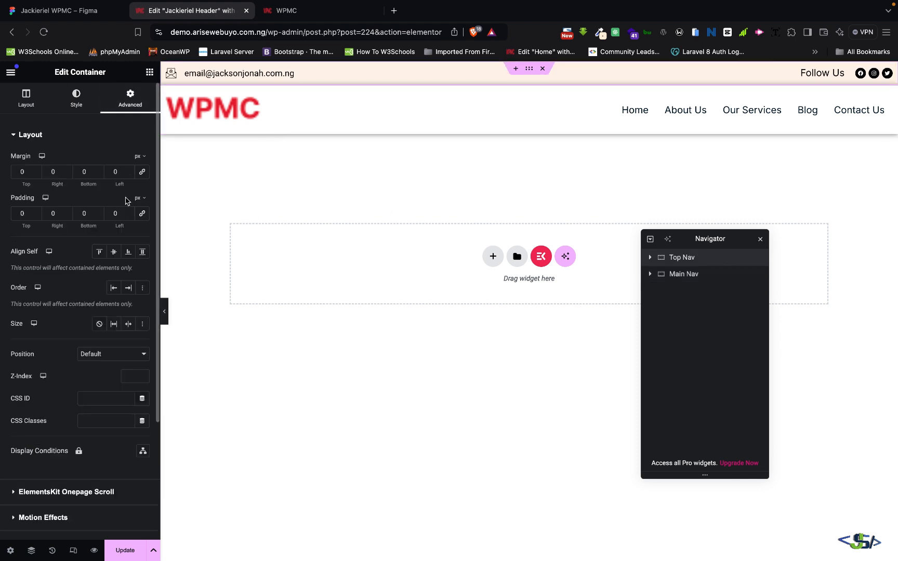
{"action": "scroll", "coordinate": [123, 269], "scroll_direction": "down", "scroll_amount": 3}
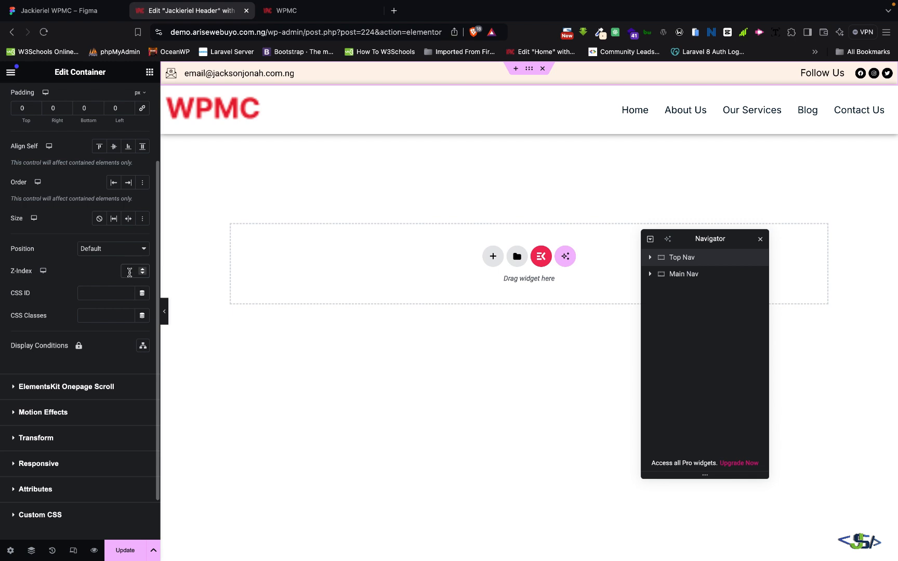
{"action": "type", "text": "5"}
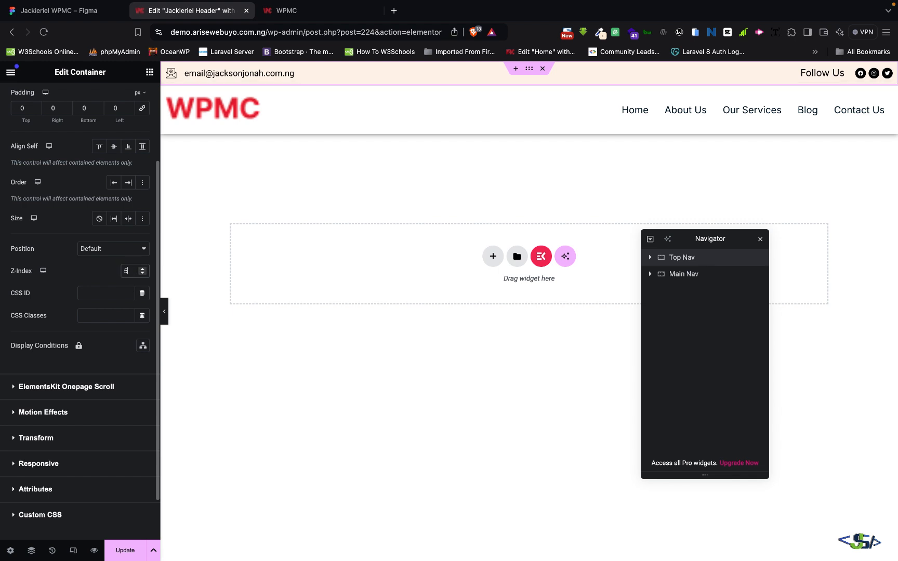
{"action": "left_click", "coordinate": [164, 315]}
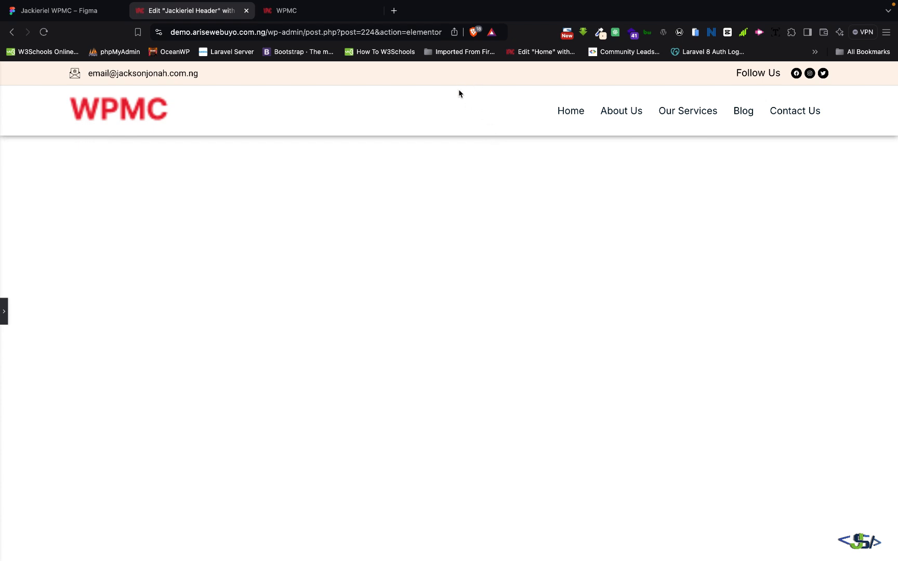
{"action": "left_click", "coordinate": [4, 312]}
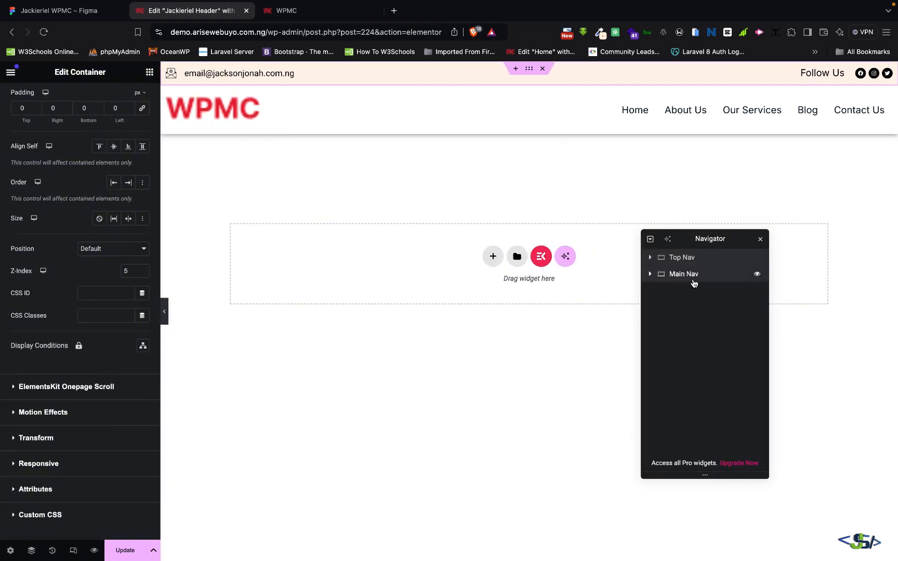
Step: Give the Main Nav container 1 rem of top and bottom padding and preview the header
{"action": "left_click", "coordinate": [694, 277]}
{"action": "left_click", "coordinate": [133, 97]}
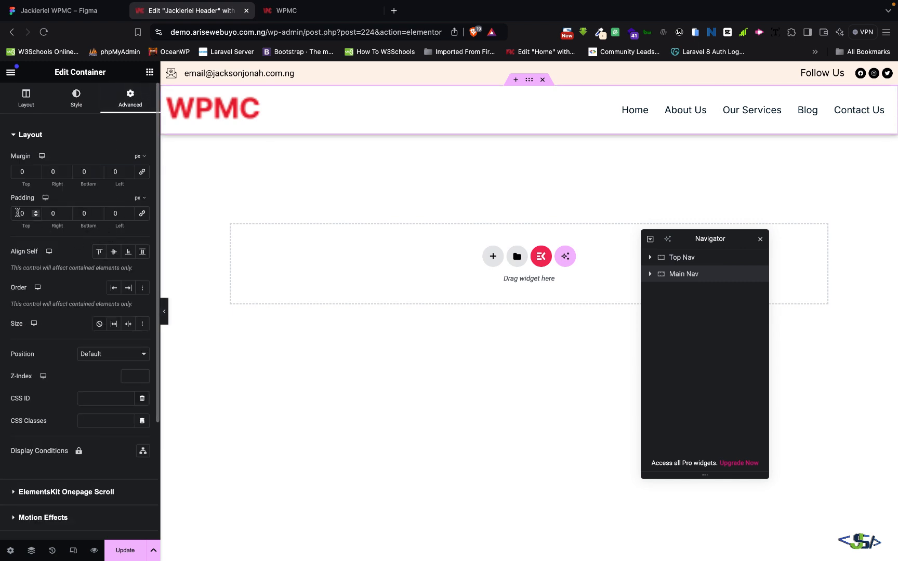
{"action": "mouse_move", "coordinate": [141, 216]}
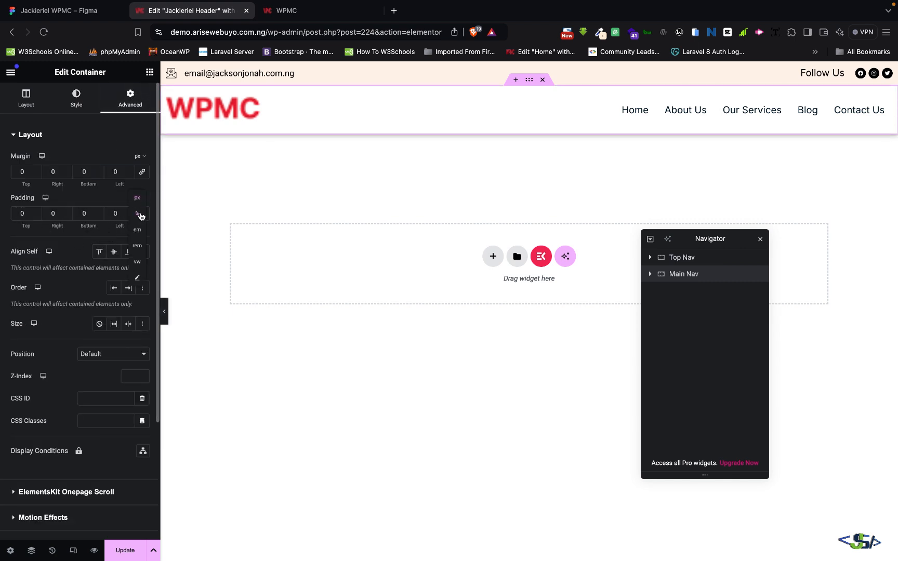
{"action": "left_click", "coordinate": [137, 246]}
{"action": "type", "text": "1"}
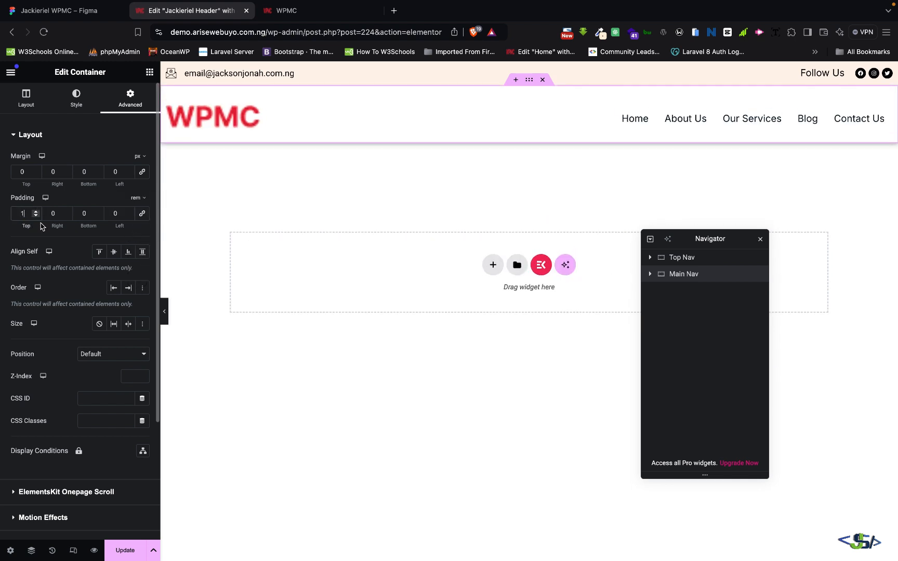
{"action": "left_click", "coordinate": [82, 214]}
{"action": "type", "text": "1"}
{"action": "left_click", "coordinate": [165, 312]}
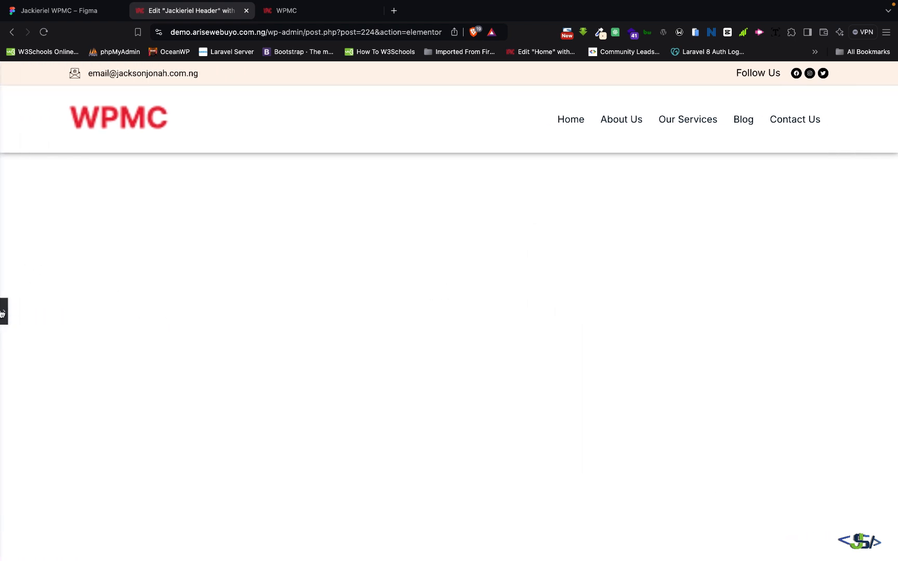
{"action": "left_click", "coordinate": [2, 312]}
Step: Update the header template and check the restyled header on the live WPMC home page
{"action": "left_click", "coordinate": [129, 552]}
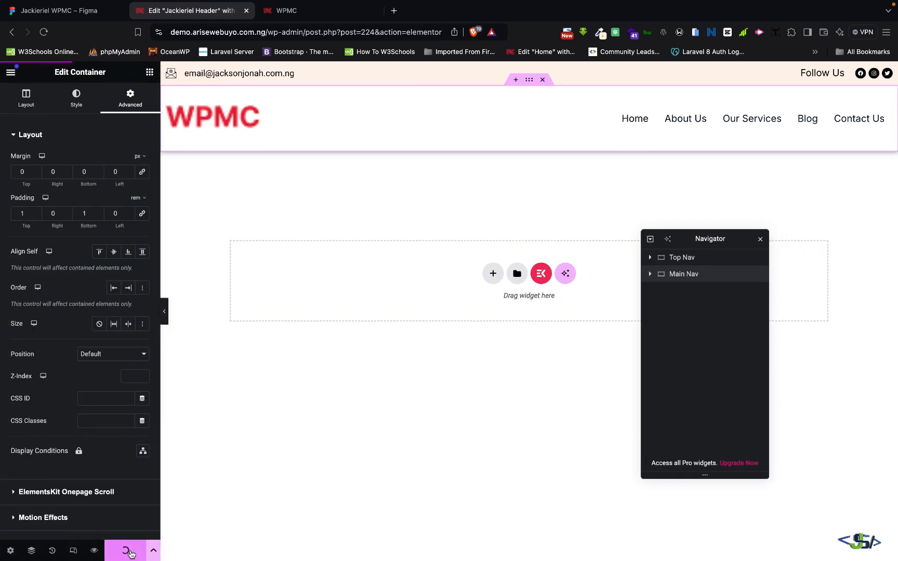
{"action": "left_click", "coordinate": [297, 11]}
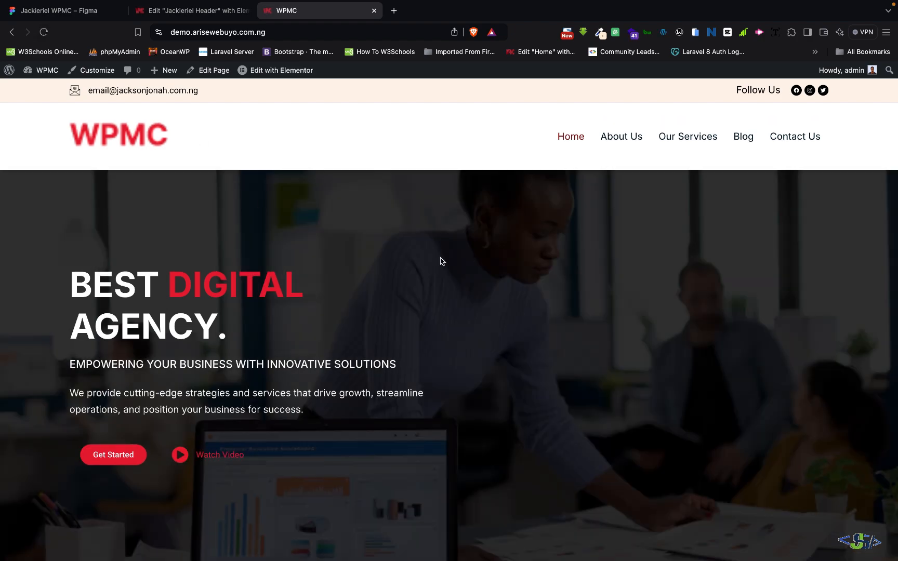
{"action": "scroll", "coordinate": [441, 261], "scroll_direction": "down", "scroll_amount": 8}
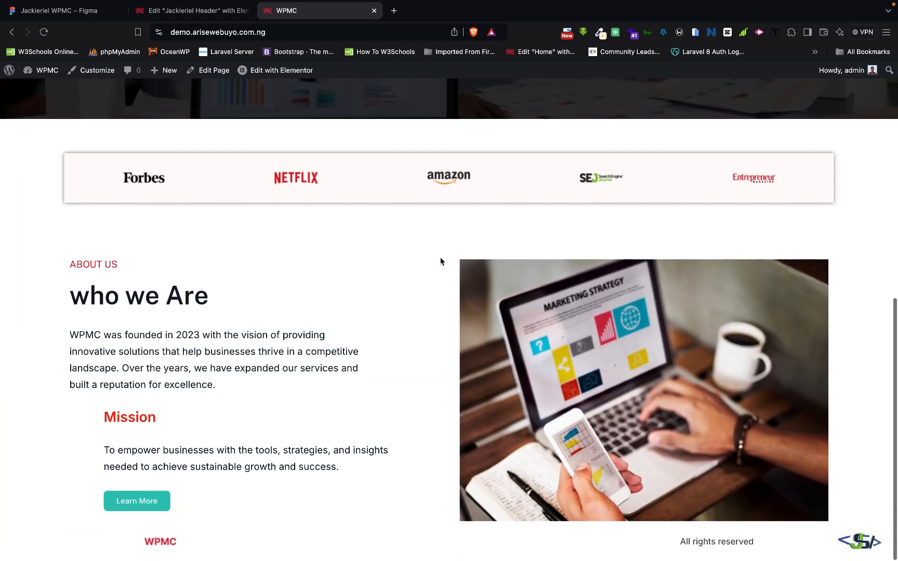
{"action": "scroll", "coordinate": [440, 261], "scroll_direction": "up", "scroll_amount": 10}
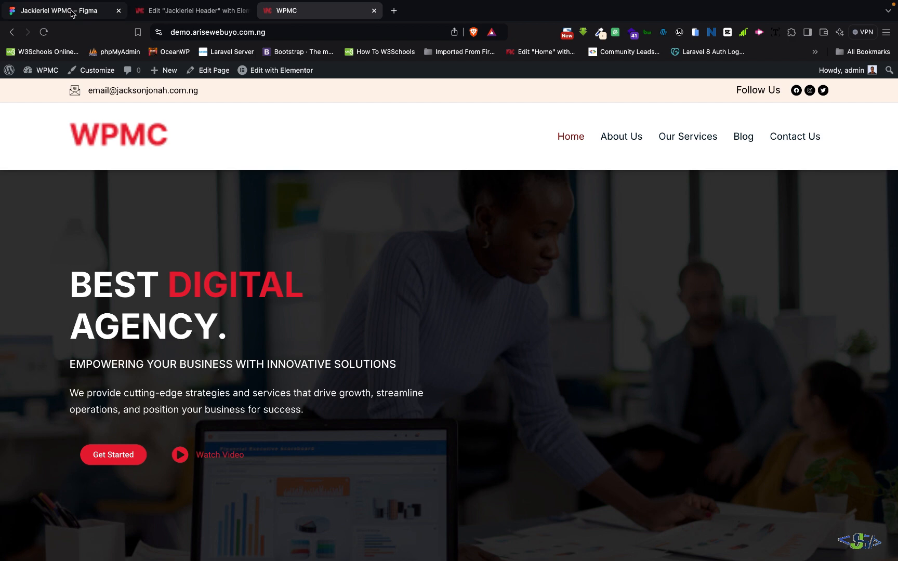
Step: Review the Figma navbar once more against the header in the Elementor editor
{"action": "left_click", "coordinate": [71, 13]}
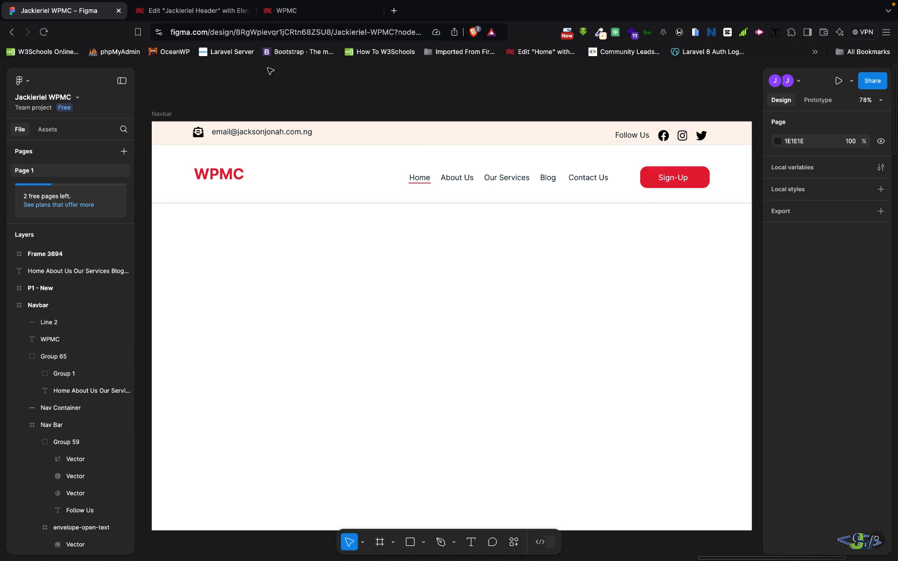
{"action": "left_click", "coordinate": [192, 11]}
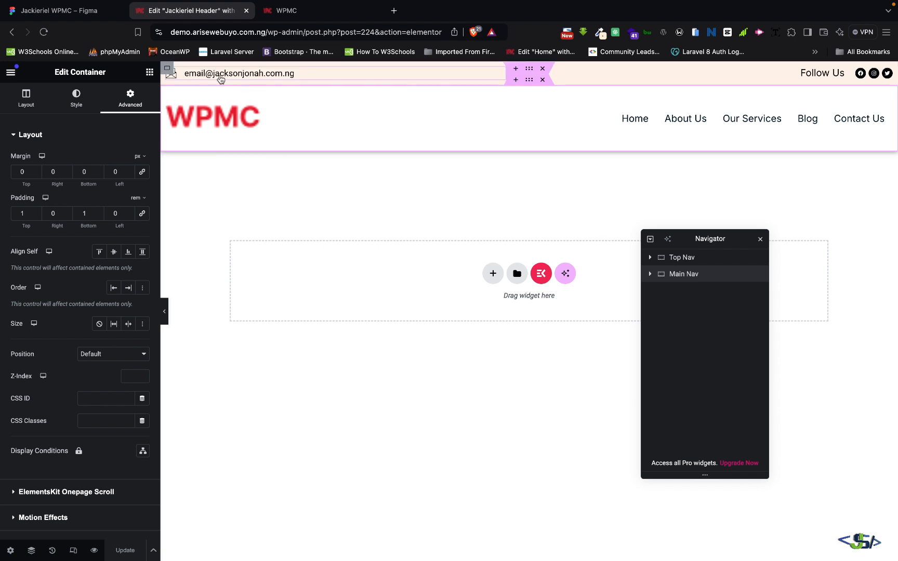
{"action": "left_click", "coordinate": [73, 11]}
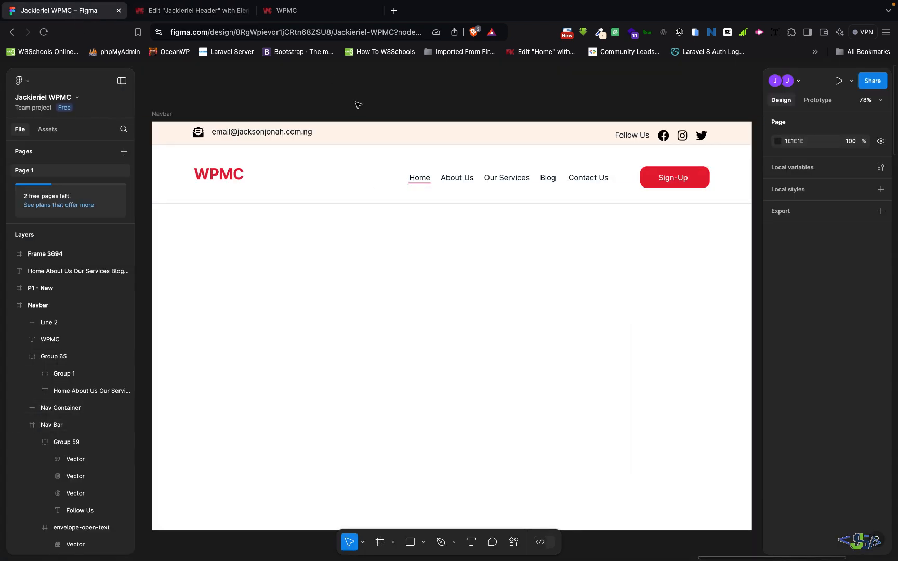
{"action": "left_click", "coordinate": [181, 9]}
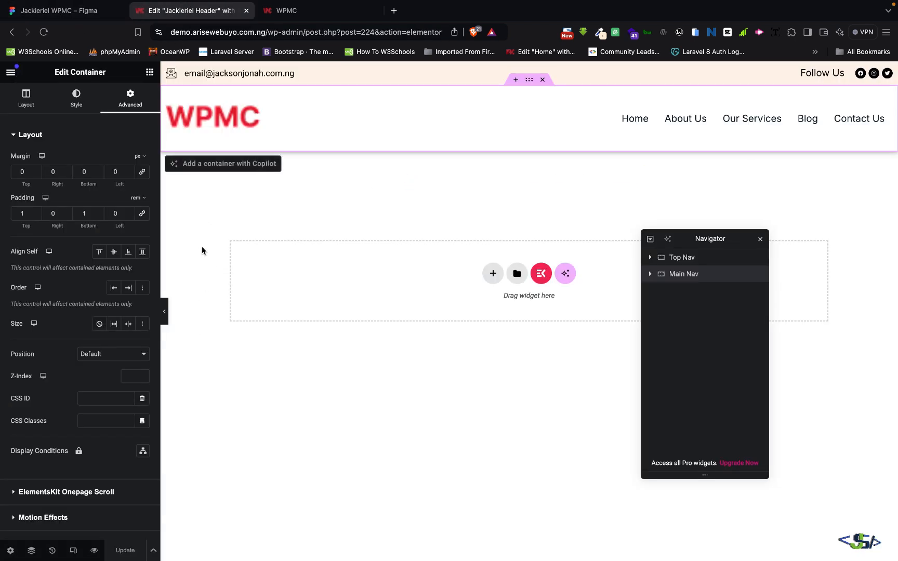
Step: Check the header in the mobile preview and hide the Top Nav container on mobile portrait
{"action": "left_click", "coordinate": [73, 554]}
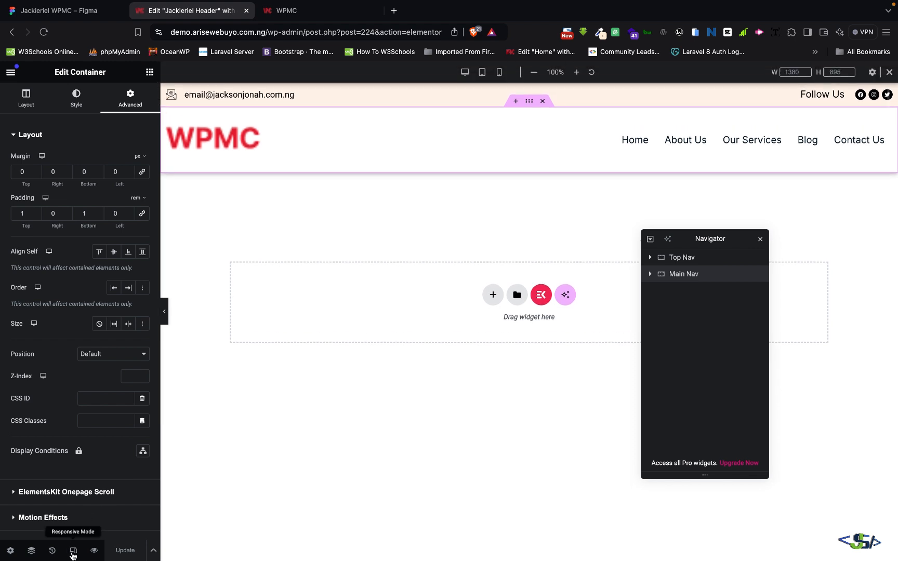
{"action": "left_click", "coordinate": [499, 74]}
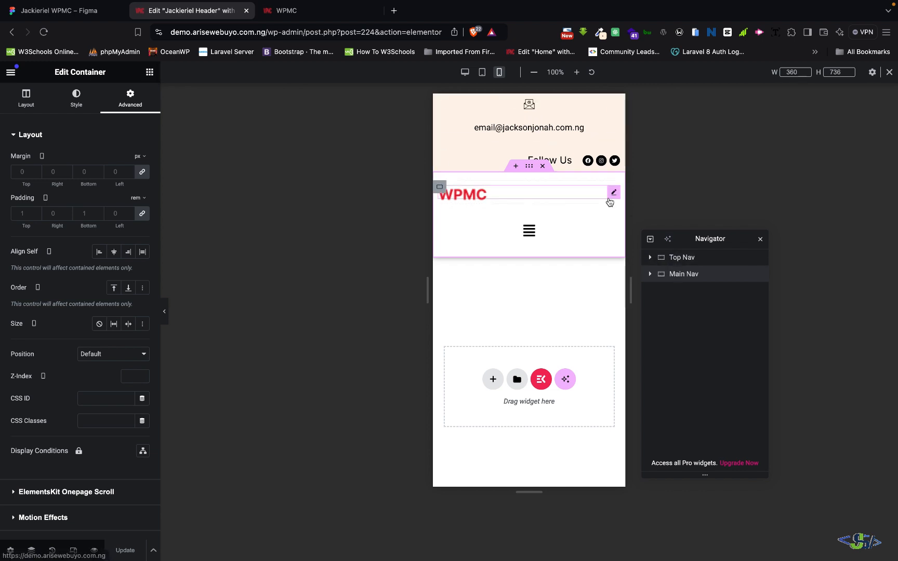
{"action": "left_click", "coordinate": [673, 258]}
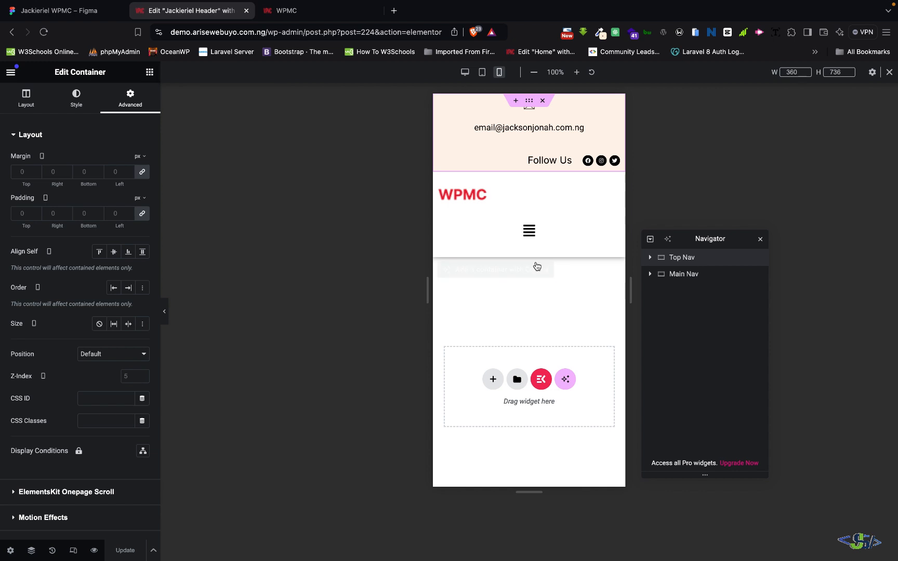
{"action": "scroll", "coordinate": [115, 200], "scroll_direction": "down", "scroll_amount": 3}
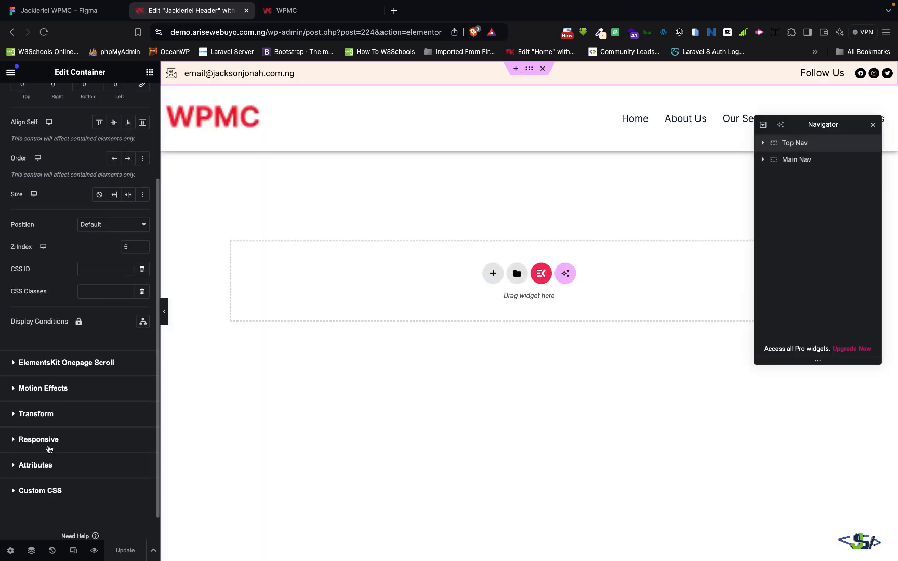
{"action": "left_click", "coordinate": [49, 448]}
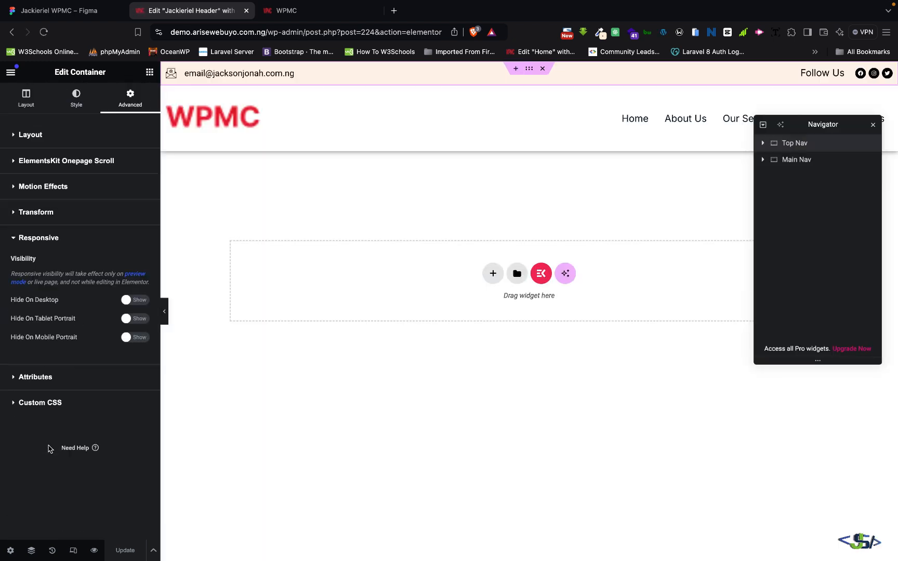
{"action": "left_click", "coordinate": [136, 337]}
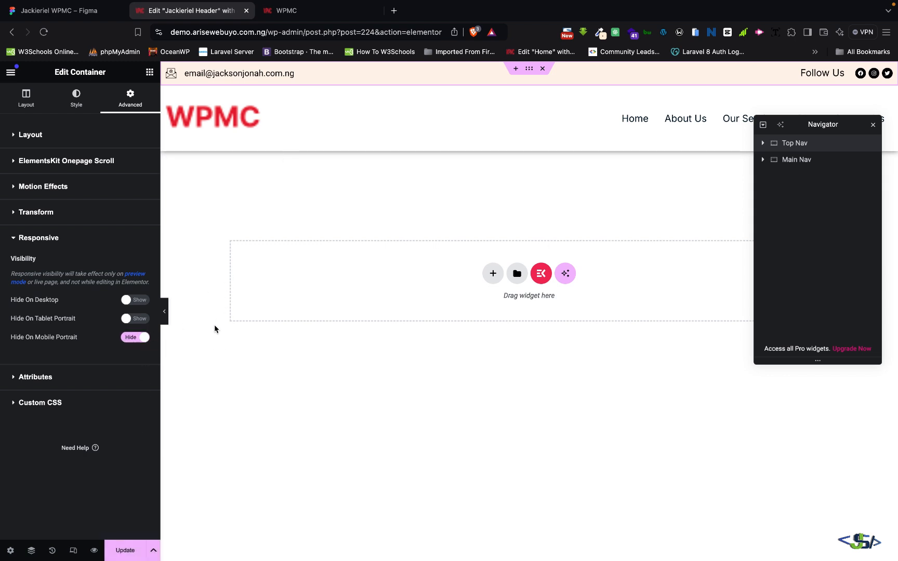
Step: Set the Main Nav container to No Wrap in the mobile portrait layout
{"action": "left_click", "coordinate": [74, 550]}
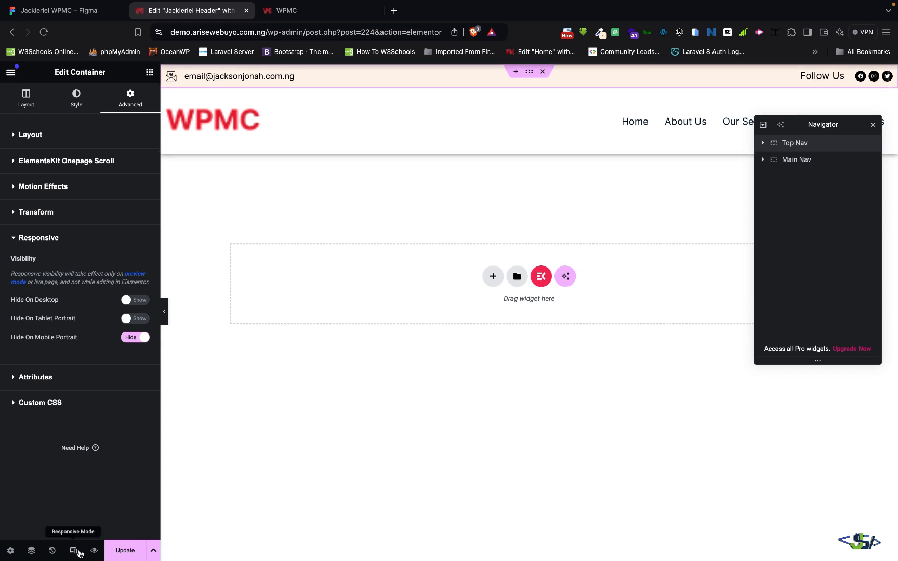
{"action": "left_click", "coordinate": [499, 72]}
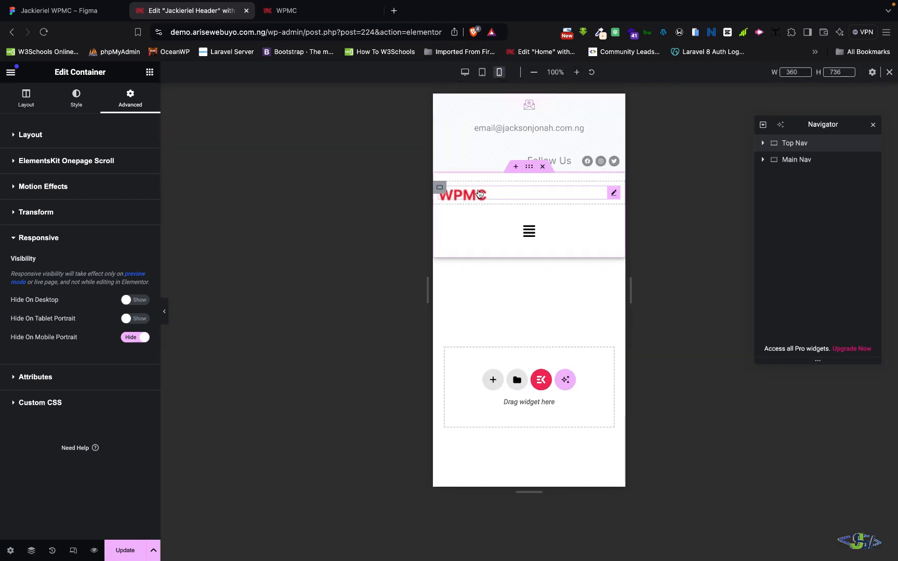
{"action": "left_click", "coordinate": [790, 161]}
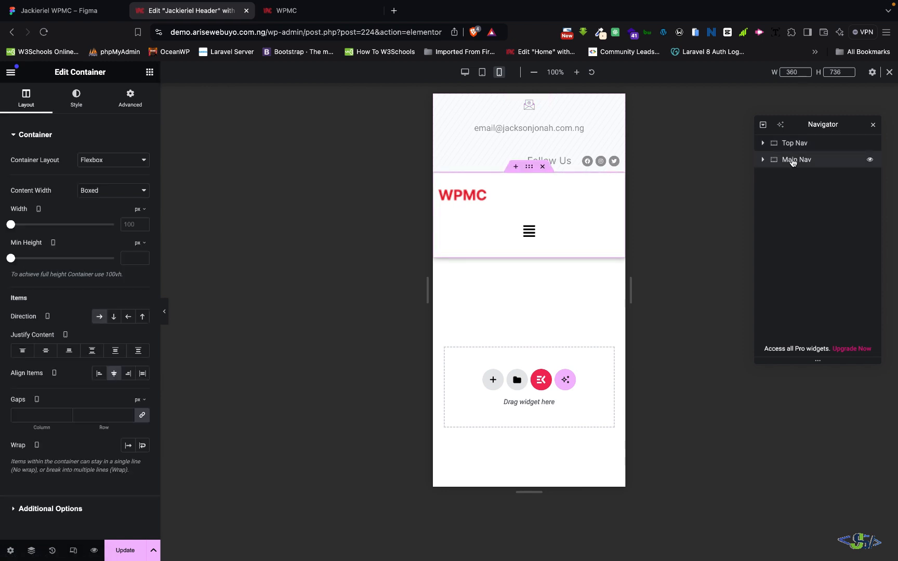
{"action": "left_click", "coordinate": [128, 446]}
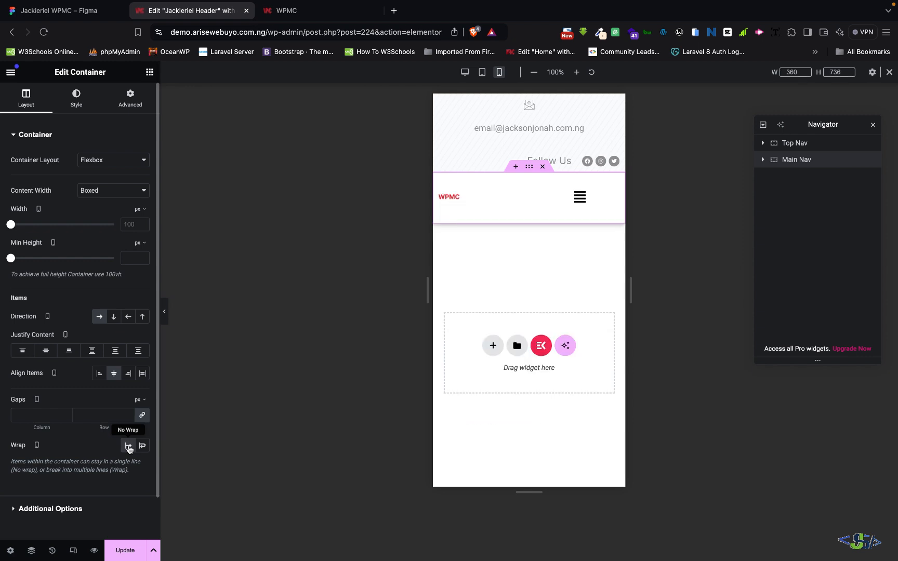
Step: Right-align the Navigation Menu's responsive menu icon and update the header template
{"action": "left_click", "coordinate": [580, 200]}
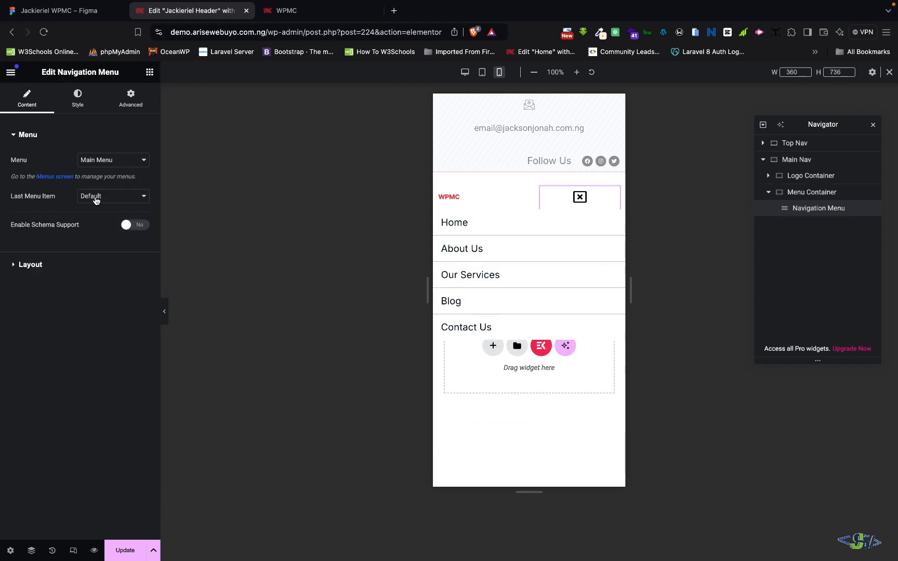
{"action": "left_click", "coordinate": [14, 266]}
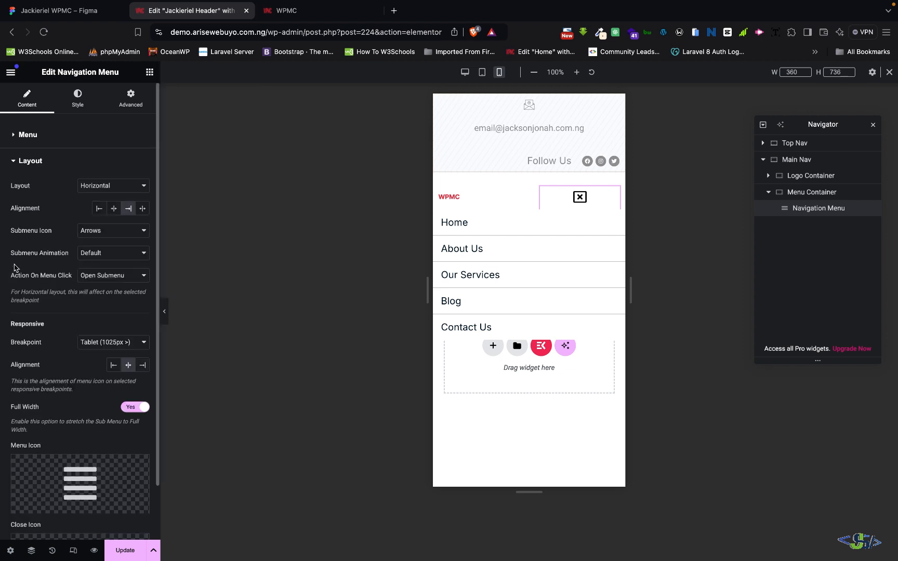
{"action": "scroll", "coordinate": [72, 320], "scroll_direction": "down", "scroll_amount": 2}
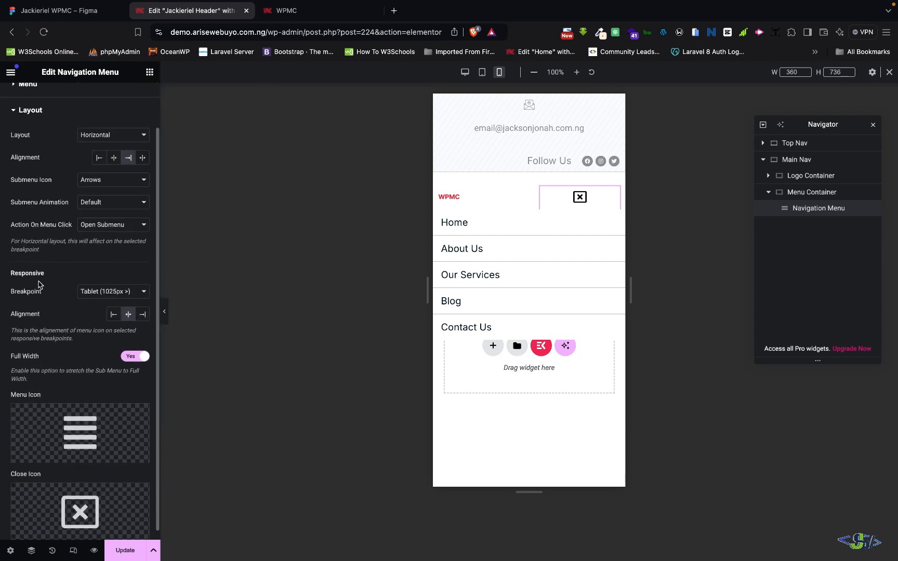
{"action": "left_click", "coordinate": [144, 317]}
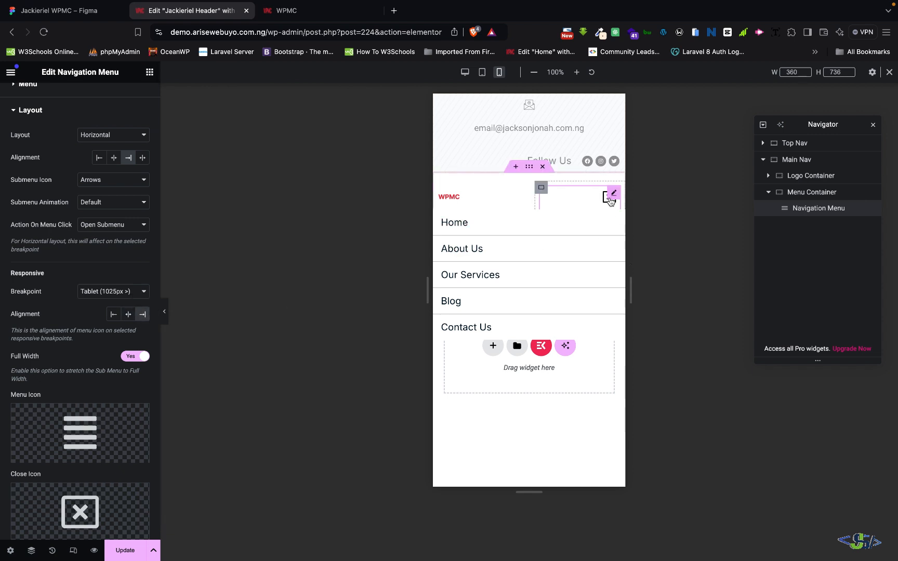
{"action": "left_click", "coordinate": [130, 554]}
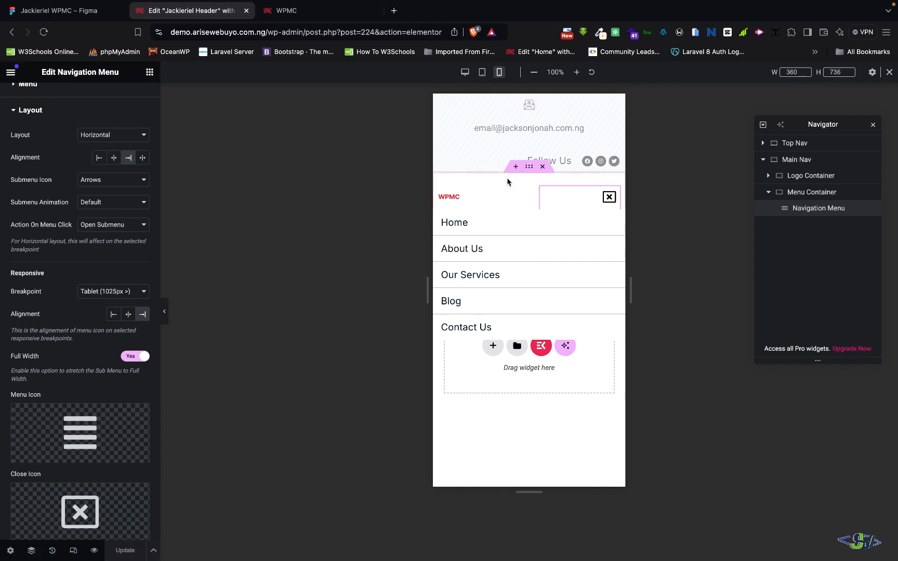
Step: Check the live WPMC home page in the phone simulator, opening and closing the mobile navigation menu
{"action": "left_click", "coordinate": [290, 14]}
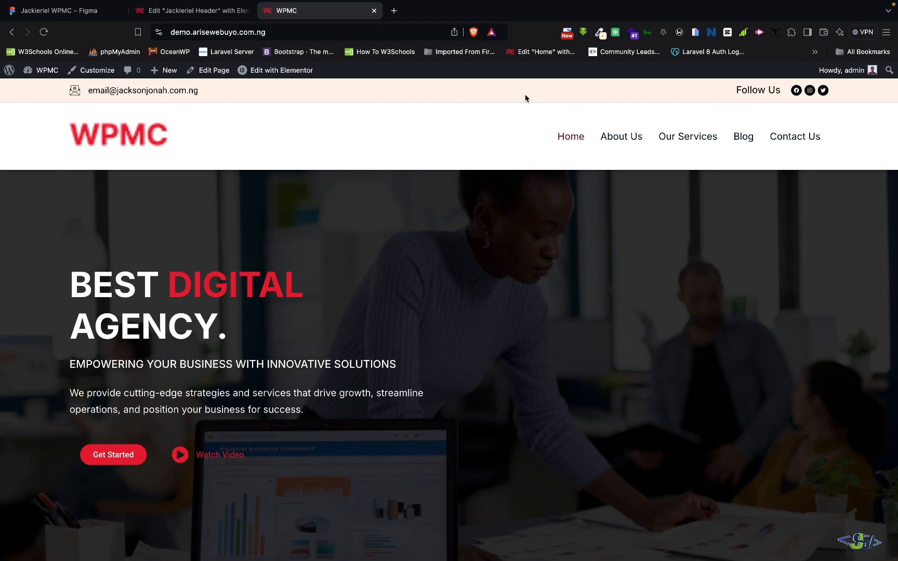
{"action": "left_click", "coordinate": [695, 34]}
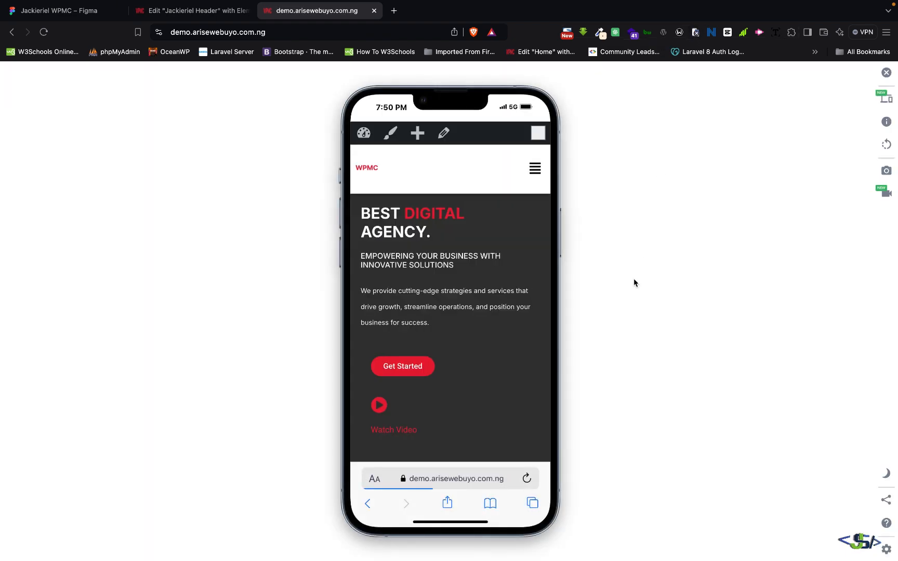
{"action": "left_click", "coordinate": [537, 168]}
{"action": "left_click", "coordinate": [537, 168]}
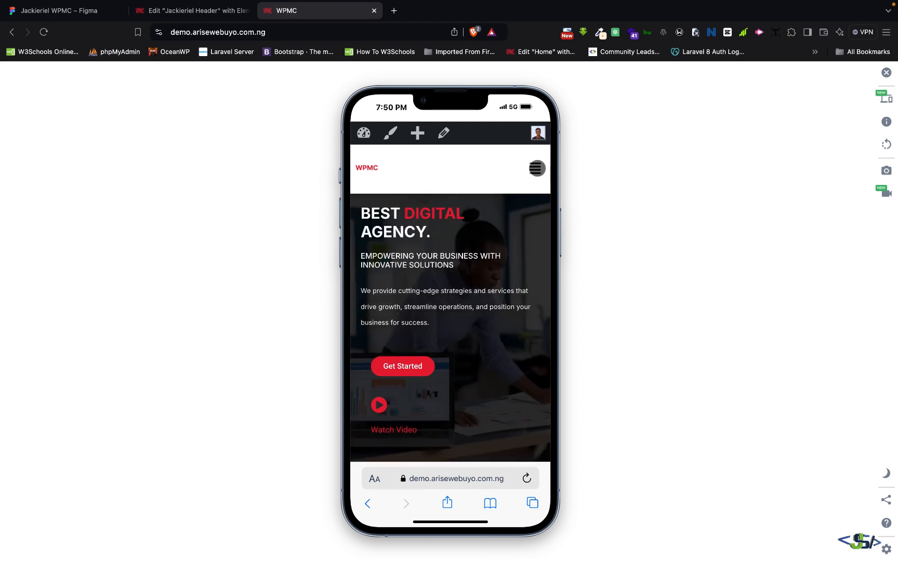
{"action": "left_click", "coordinate": [536, 168]}
{"action": "left_click", "coordinate": [537, 168]}
{"action": "left_click", "coordinate": [537, 168]}
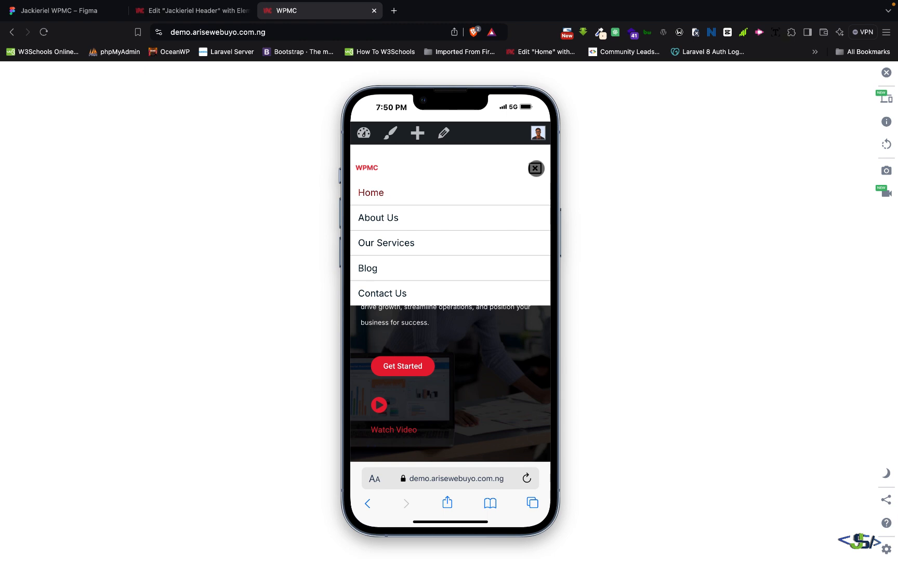
{"action": "left_click", "coordinate": [535, 168]}
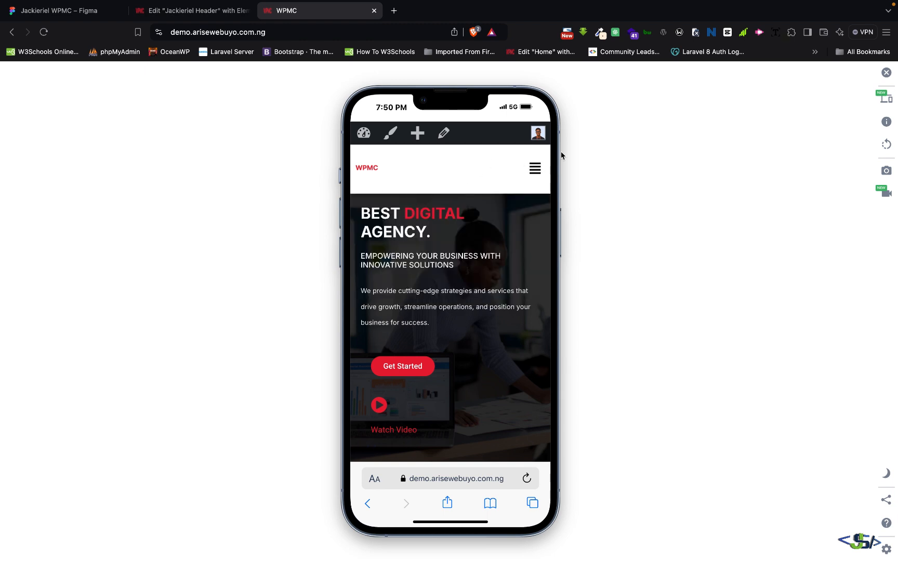
{"action": "left_click", "coordinate": [886, 72]}
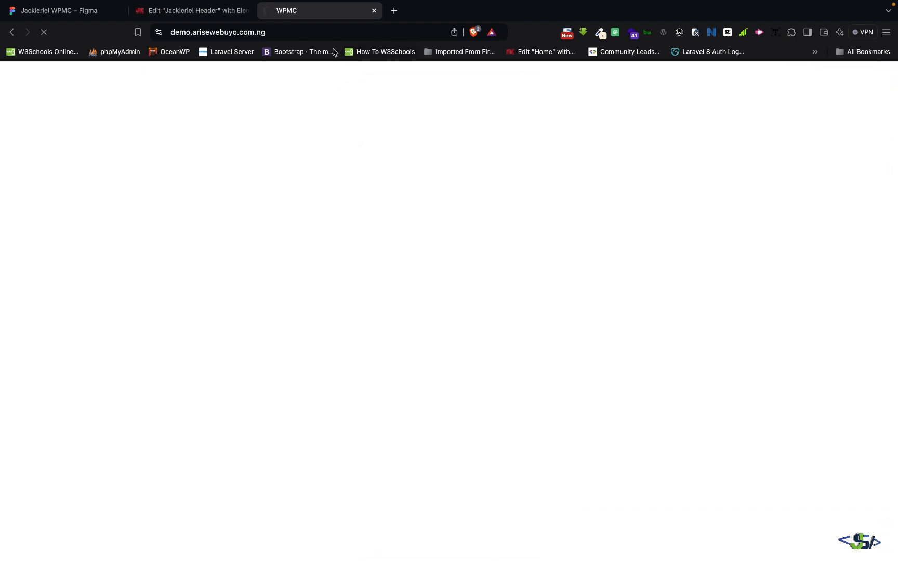
Step: Open the site's wp-admin dashboard in a new browser tab and go to the Main Menu's structure under Menus
{"action": "left_click", "coordinate": [180, 9]}
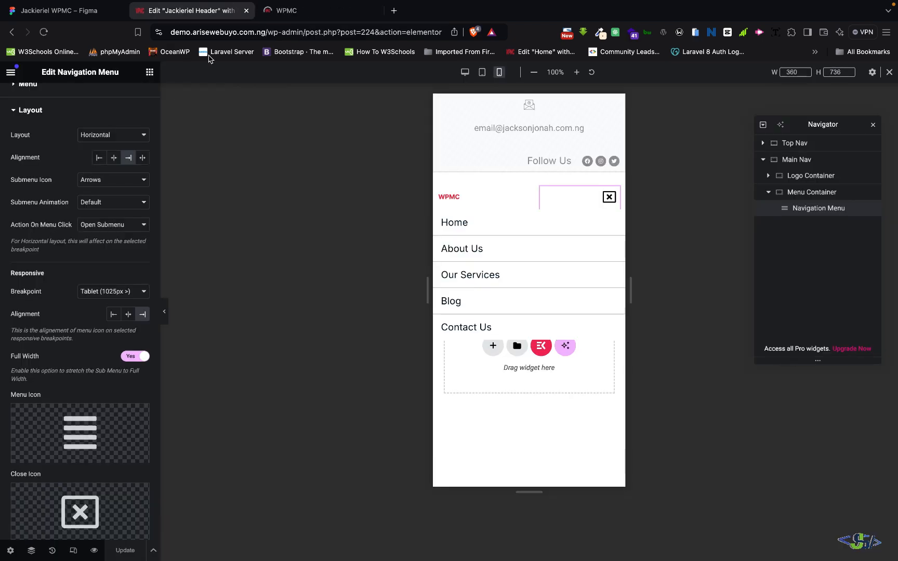
{"action": "left_click", "coordinate": [322, 15]}
{"action": "left_click", "coordinate": [275, 32]}
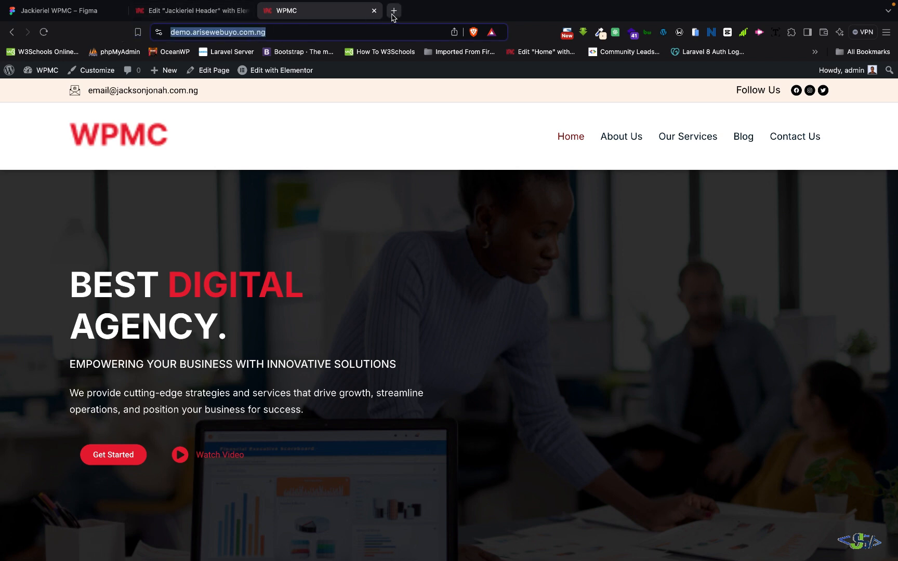
{"action": "left_click", "coordinate": [394, 11]}
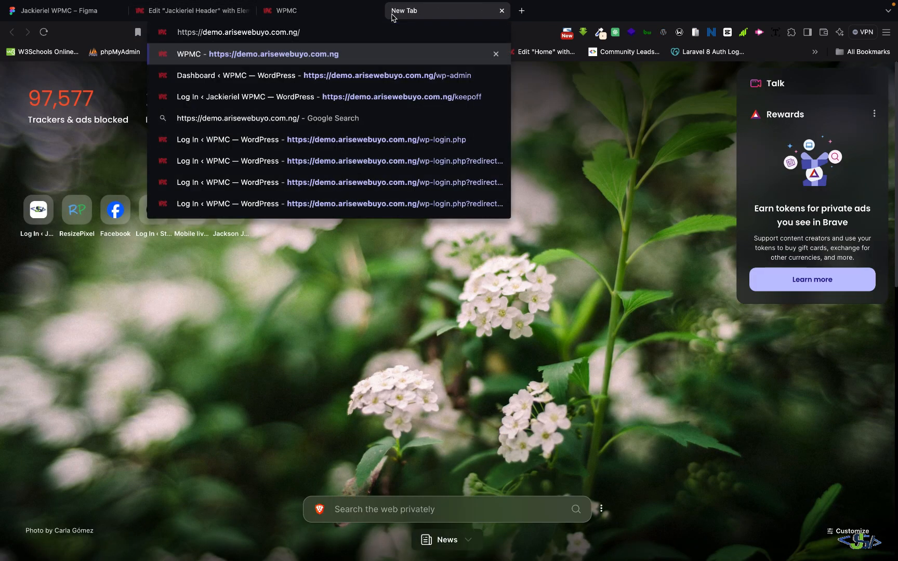
{"action": "type", "text": "wp"}
{"action": "key", "text": "Return"}
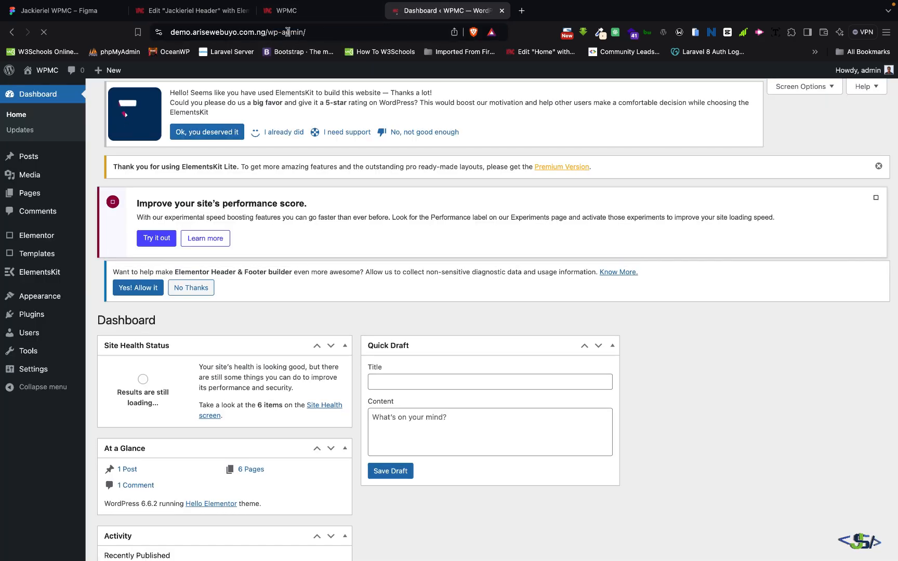
{"action": "mouse_move", "coordinate": [42, 298]}
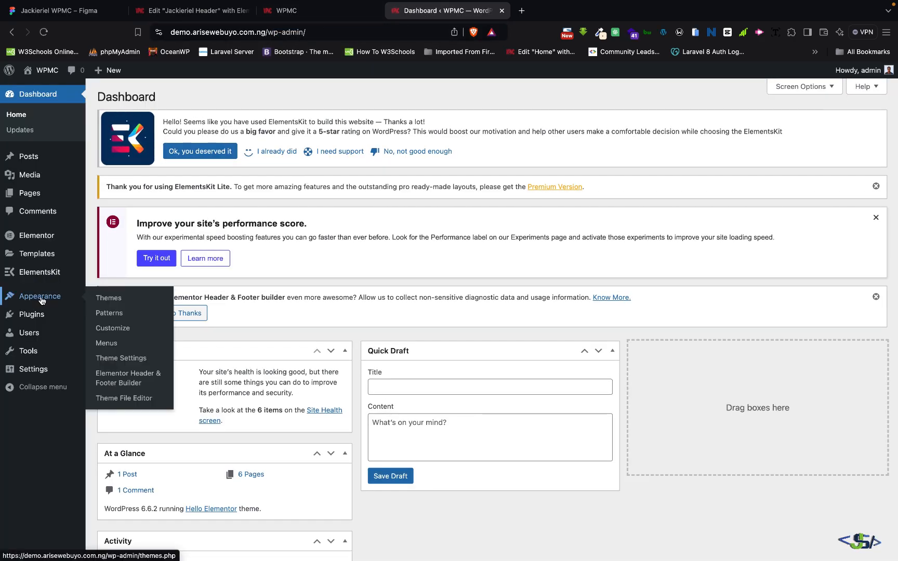
{"action": "left_click", "coordinate": [114, 345]}
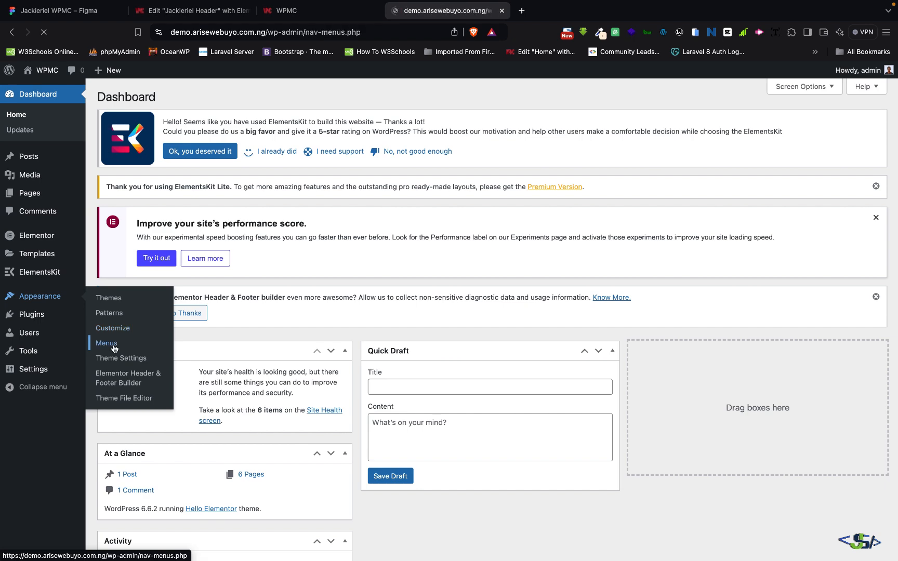
{"action": "scroll", "coordinate": [282, 383], "scroll_direction": "down", "scroll_amount": 5}
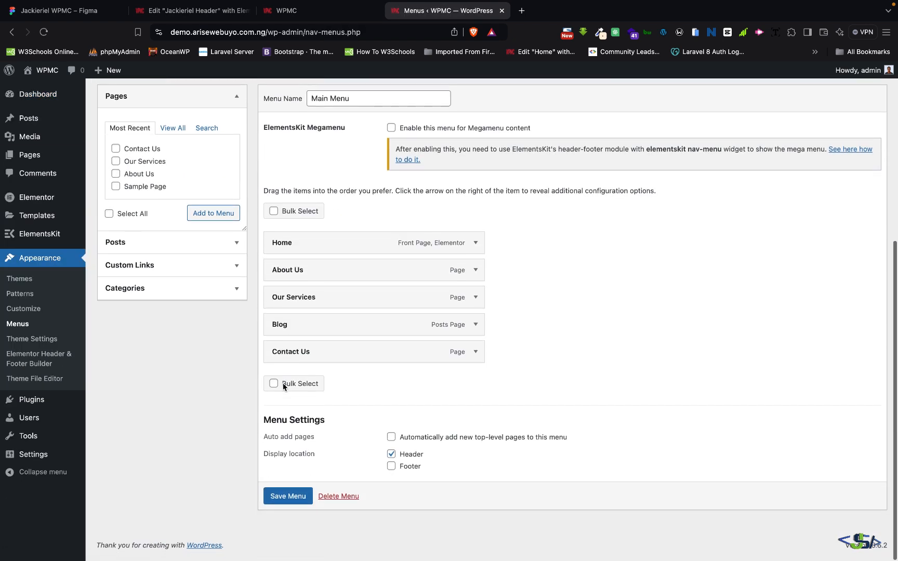
Step: Fill in a custom menu link with the URL /register and the link text <span class="">Register</span>
{"action": "left_click", "coordinate": [161, 273]}
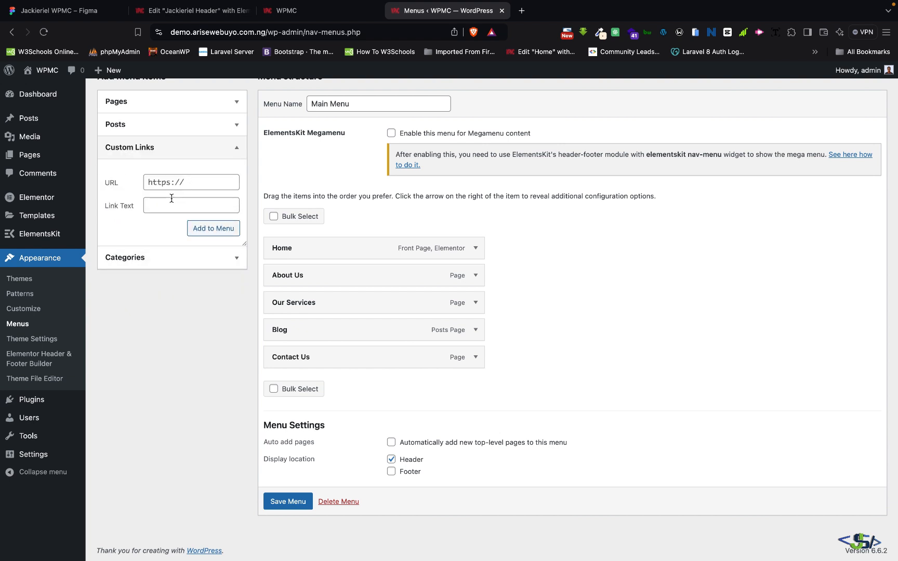
{"action": "left_click", "coordinate": [177, 183]}
{"action": "type", "text": "/"}
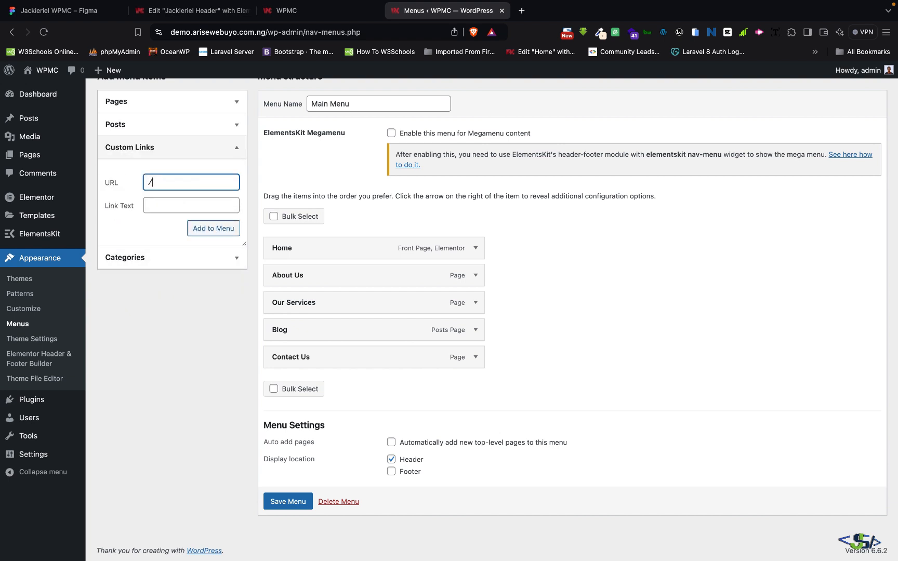
{"action": "type", "text": "register"}
{"action": "left_click", "coordinate": [178, 204]}
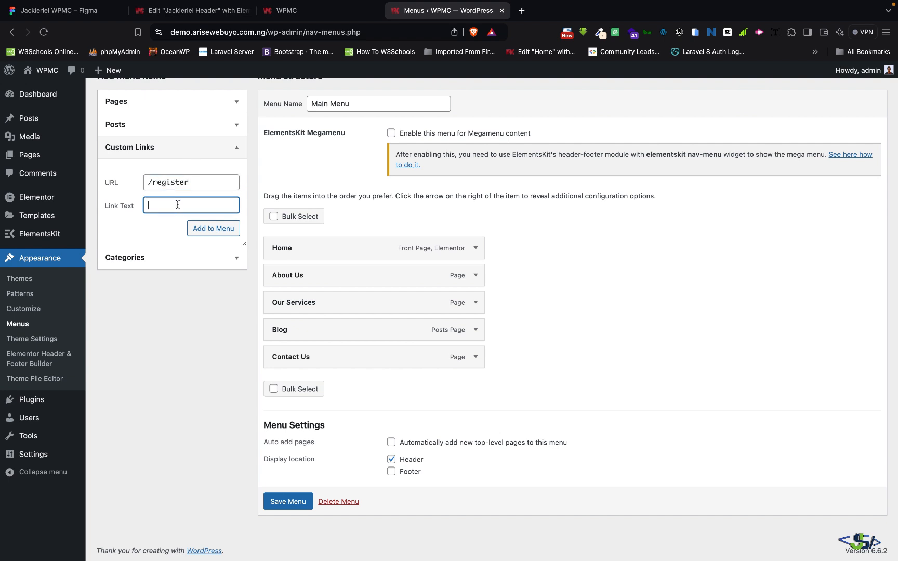
{"action": "type", "text": "<span></span>"}
{"action": "left_click", "coordinate": [175, 206]}
{"action": "type", "text": "Register"}
{"action": "left_click", "coordinate": [170, 206]}
{"action": "type", "text": "class=\"\""}
Step: Set the link text's span class to signup-btn and add the custom link to the Main Menu
{"action": "key", "text": "super+Tab"}
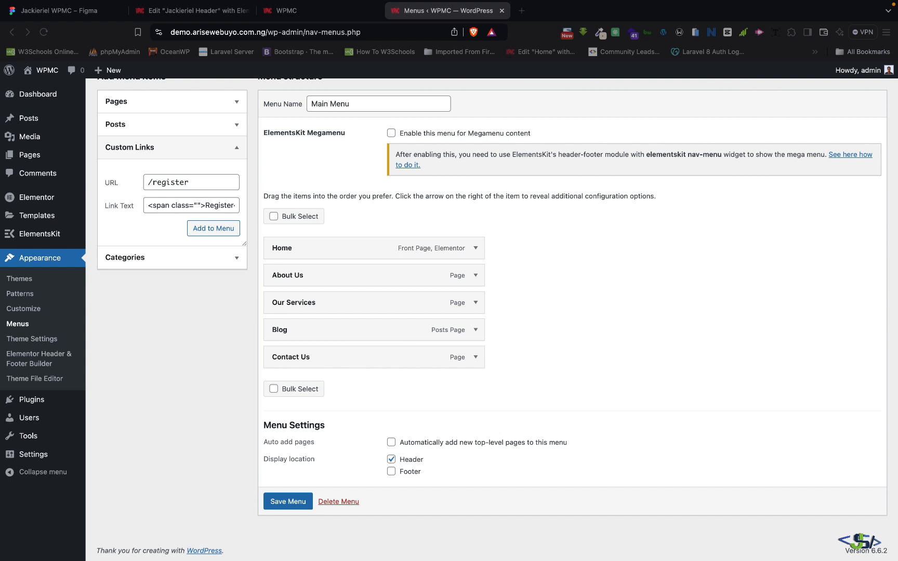
{"action": "left_click", "coordinate": [196, 204]}
{"action": "type", "text": "signu"}
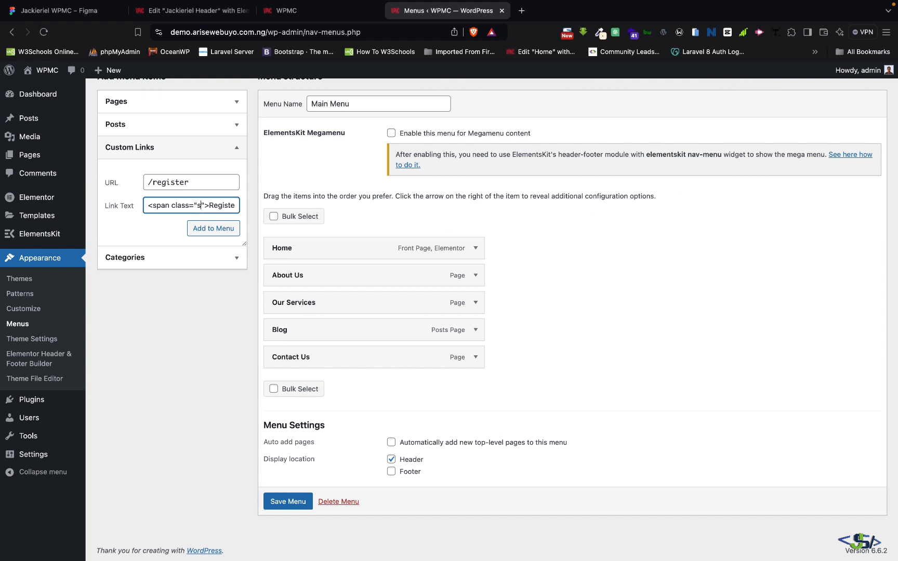
{"action": "type", "text": "p-btn"}
{"action": "left_click", "coordinate": [221, 232]}
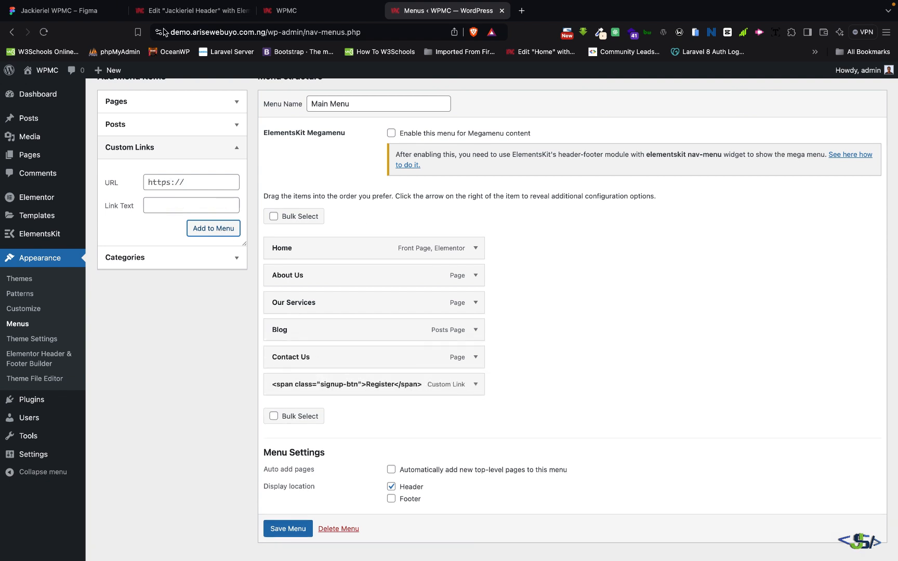
Step: Save the Main Menu with the new Register link and reload the live WPMC home page to check it
{"action": "left_click", "coordinate": [68, 10]}
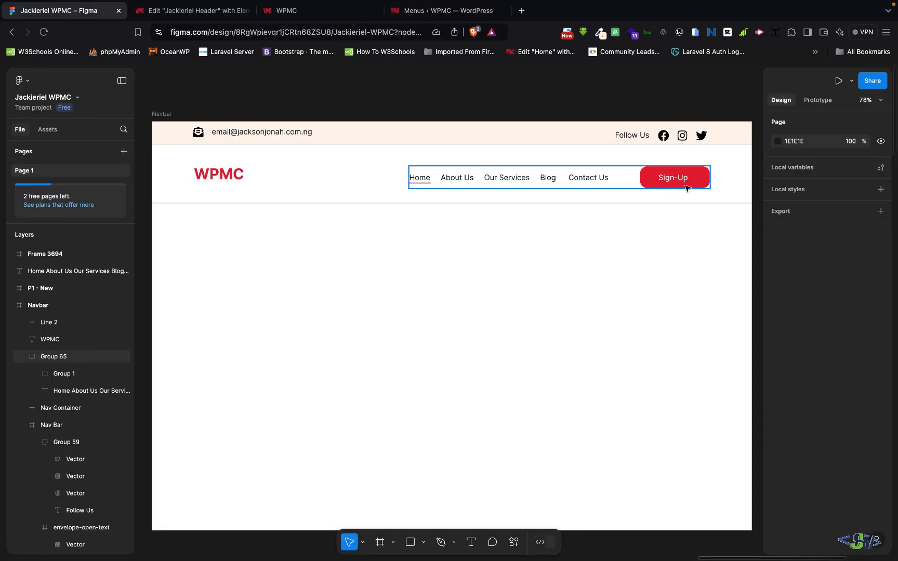
{"action": "left_click", "coordinate": [191, 11]}
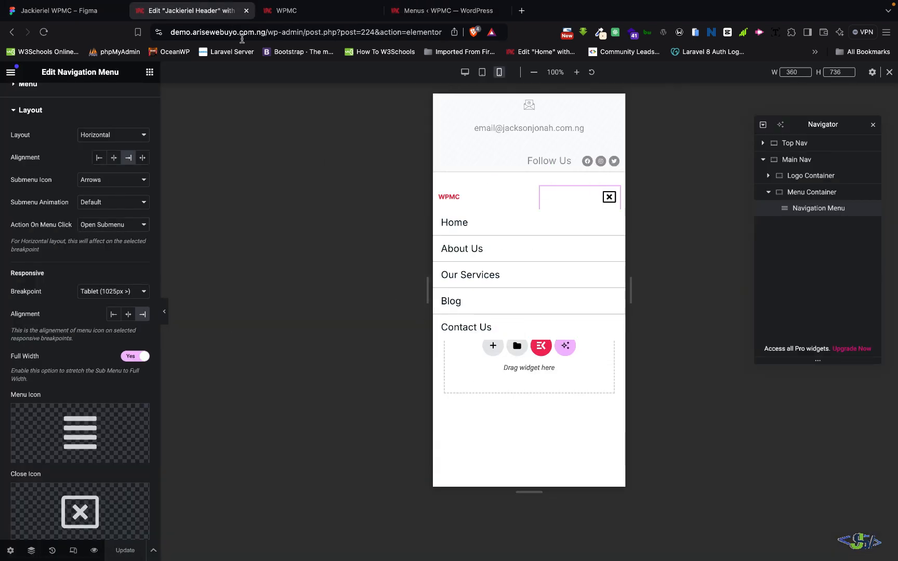
{"action": "left_click", "coordinate": [422, 11]}
{"action": "left_click", "coordinate": [294, 527]}
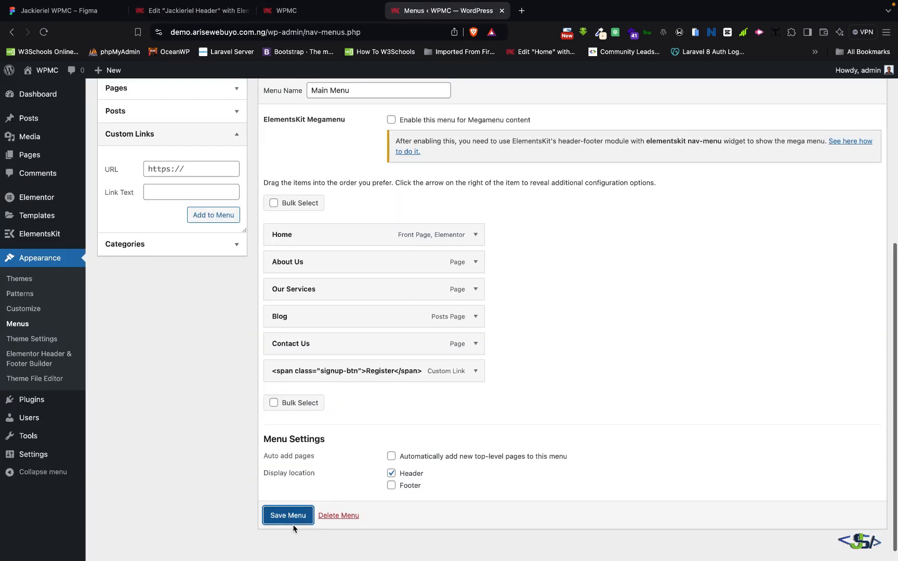
{"action": "left_click", "coordinate": [291, 517]}
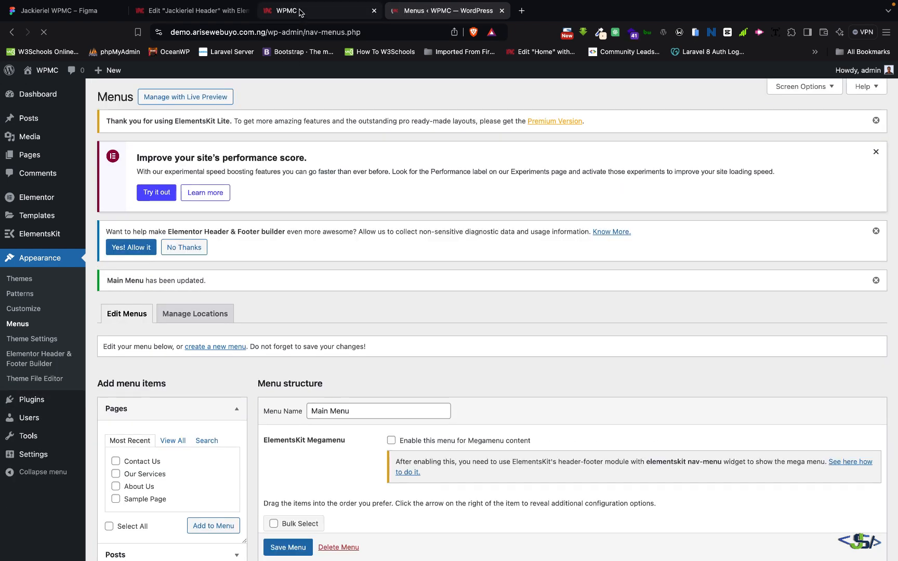
{"action": "left_click", "coordinate": [291, 11]}
{"action": "left_click", "coordinate": [44, 33]}
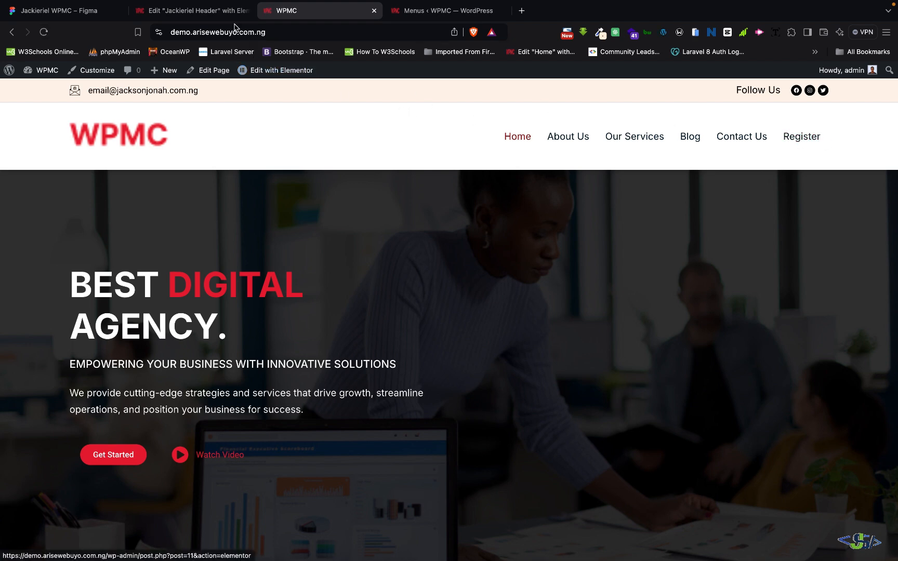
{"action": "left_click", "coordinate": [417, 11]}
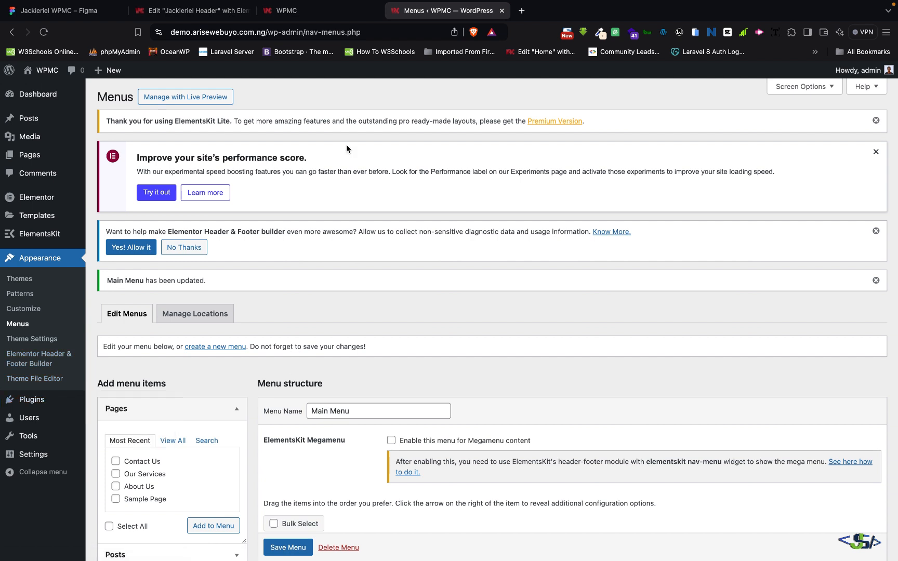
{"action": "left_click", "coordinate": [226, 16]}
{"action": "scroll", "coordinate": [111, 409], "scroll_direction": "down", "scroll_amount": 1}
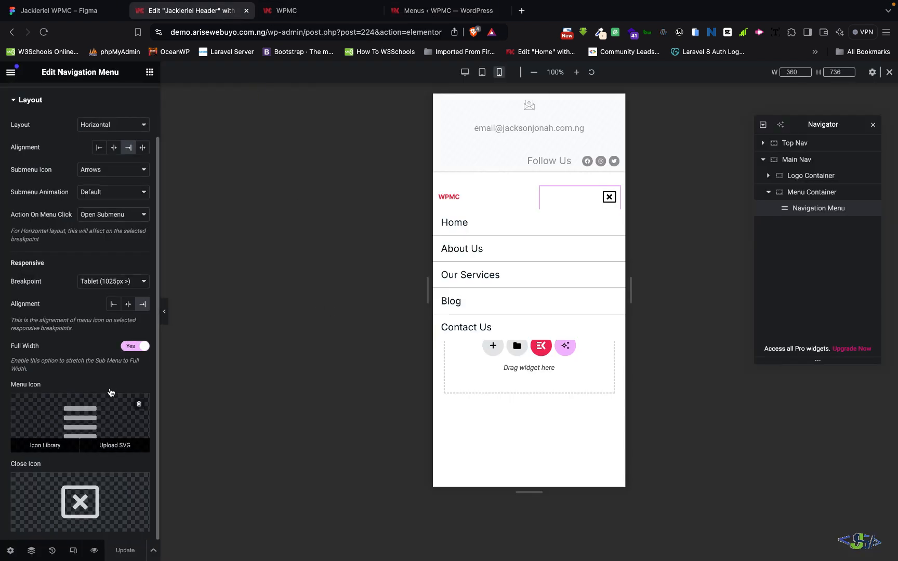
{"action": "left_click", "coordinate": [150, 71]}
{"action": "scroll", "coordinate": [111, 326], "scroll_direction": "down", "scroll_amount": 7}
{"action": "scroll", "coordinate": [111, 326], "scroll_direction": "down", "scroll_amount": 18}
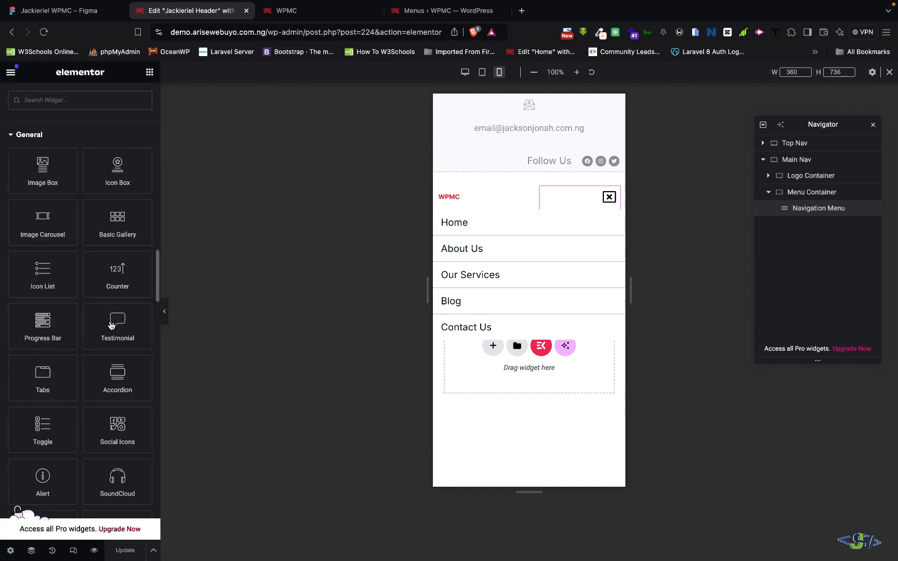
{"action": "scroll", "coordinate": [112, 326], "scroll_direction": "up", "scroll_amount": 14}
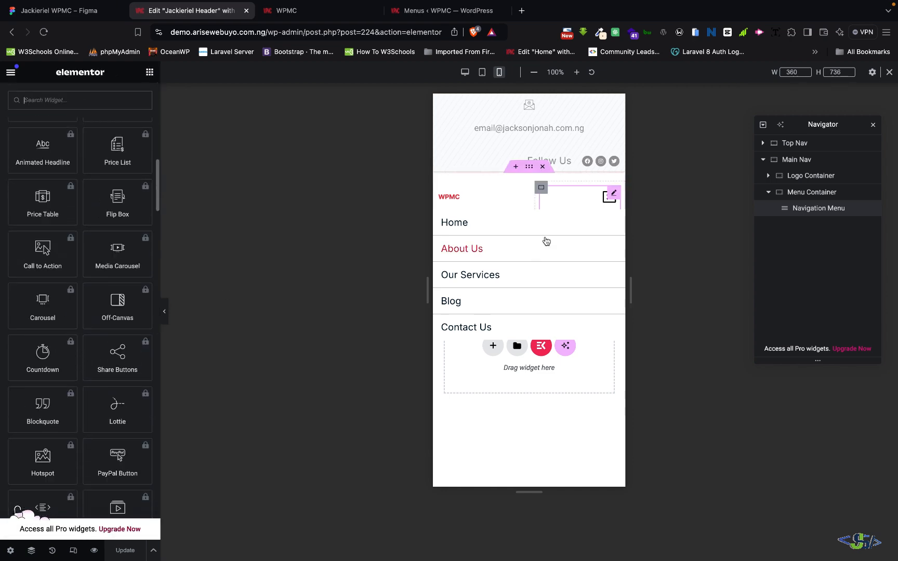
{"action": "left_click", "coordinate": [613, 192]}
Step: Open Additional CSS in the WordPress theme customizer and start a rule for the .signup-btn class
{"action": "left_click", "coordinate": [436, 11]}
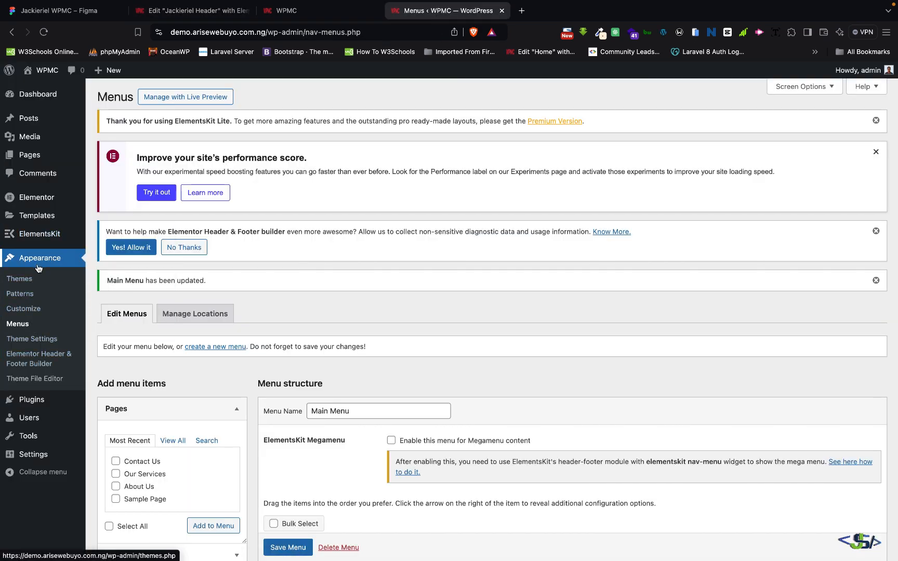
{"action": "left_click", "coordinate": [26, 310]}
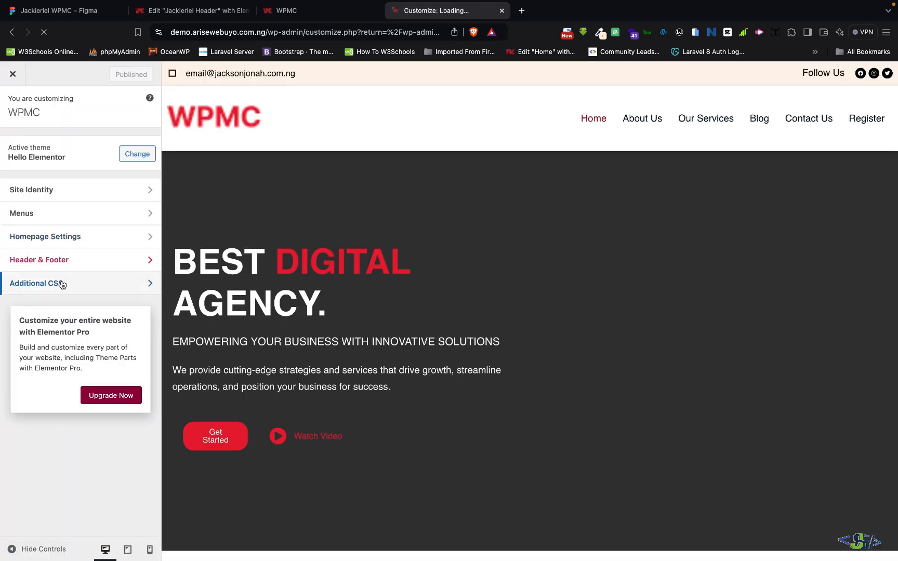
{"action": "left_click", "coordinate": [62, 284]}
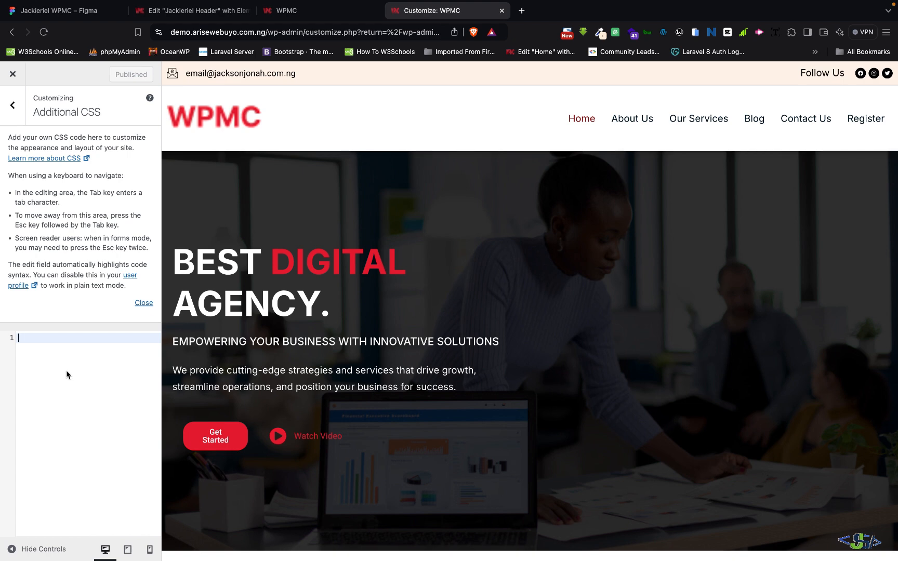
{"action": "type", "text": ".si"}
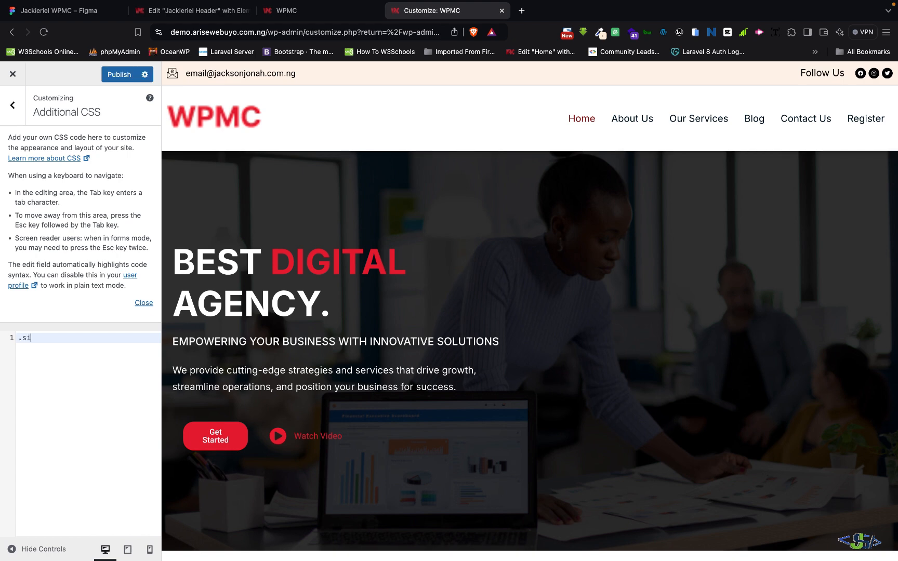
{"action": "type", "text": "gnup-btn{"}
{"action": "key", "text": "Return"}
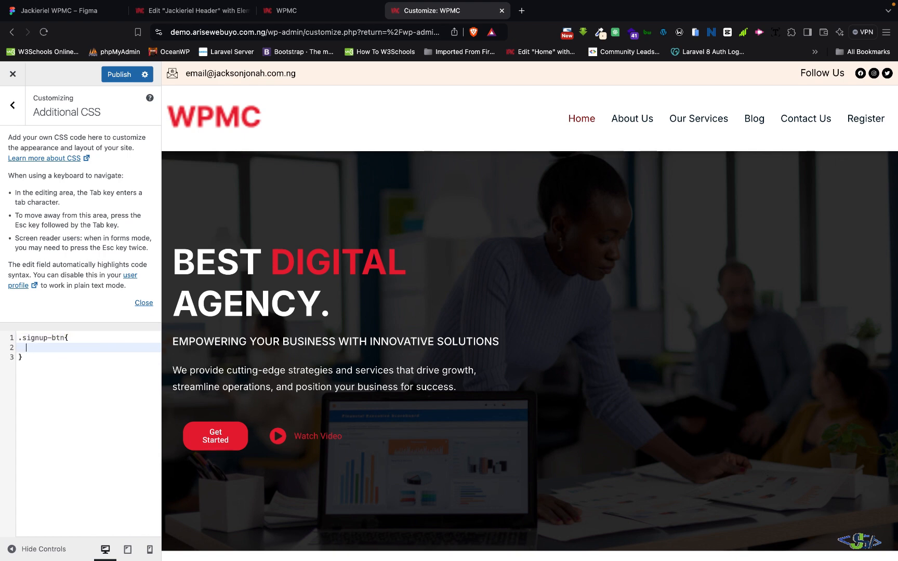
Step: Give the .signup-btn rule a background of #E71D36, copying the fill color from the Sign-Up button's rectangle in Figma
{"action": "type", "text": "back"}
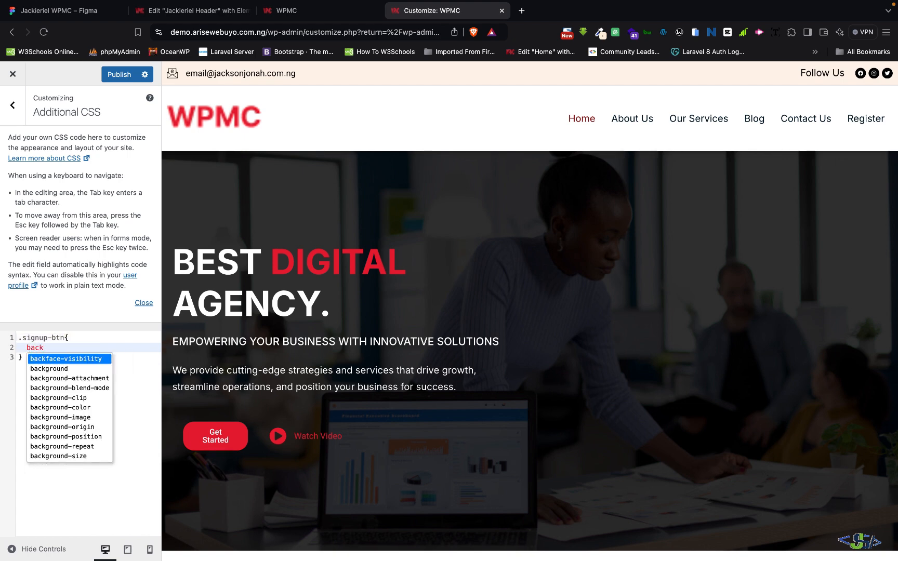
{"action": "key", "text": "Down"}
{"action": "key", "text": "Return"}
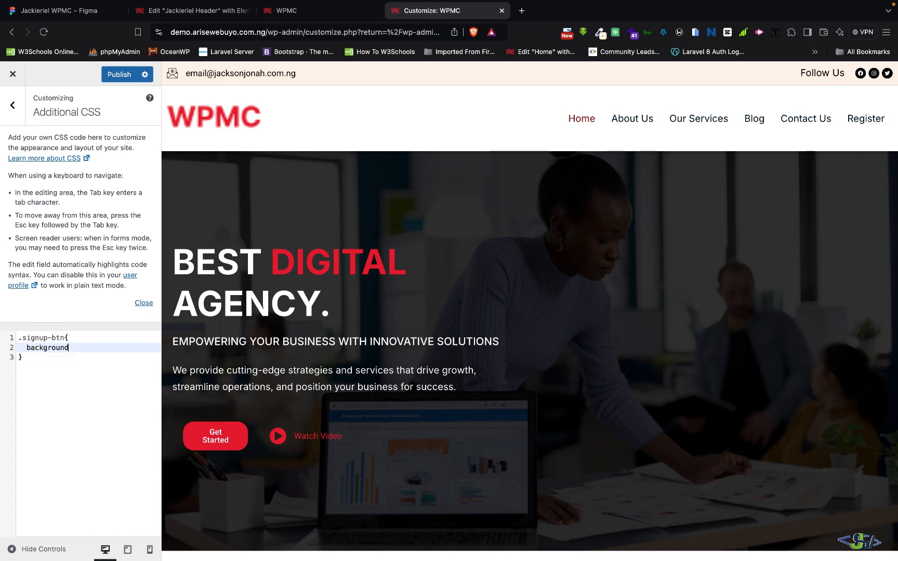
{"action": "type", "text": ":"}
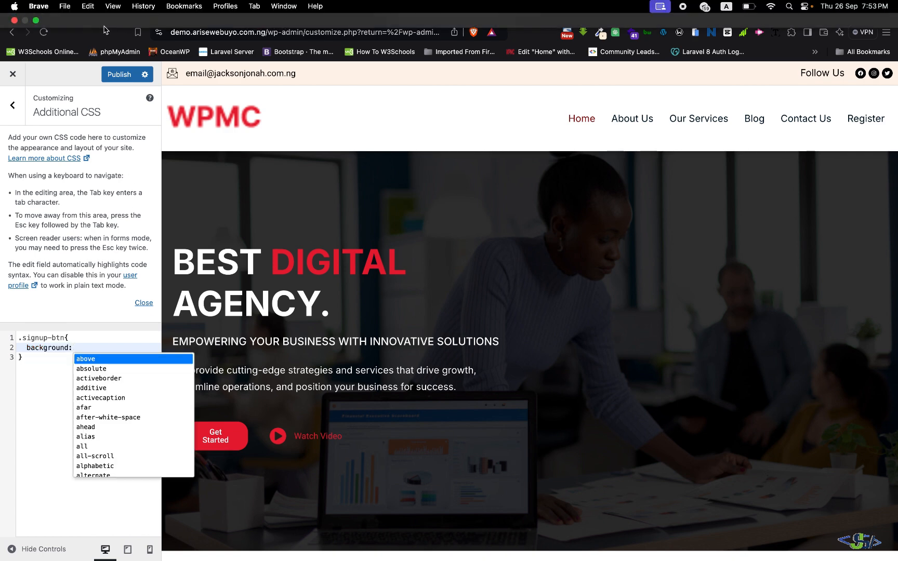
{"action": "left_click", "coordinate": [92, 16]}
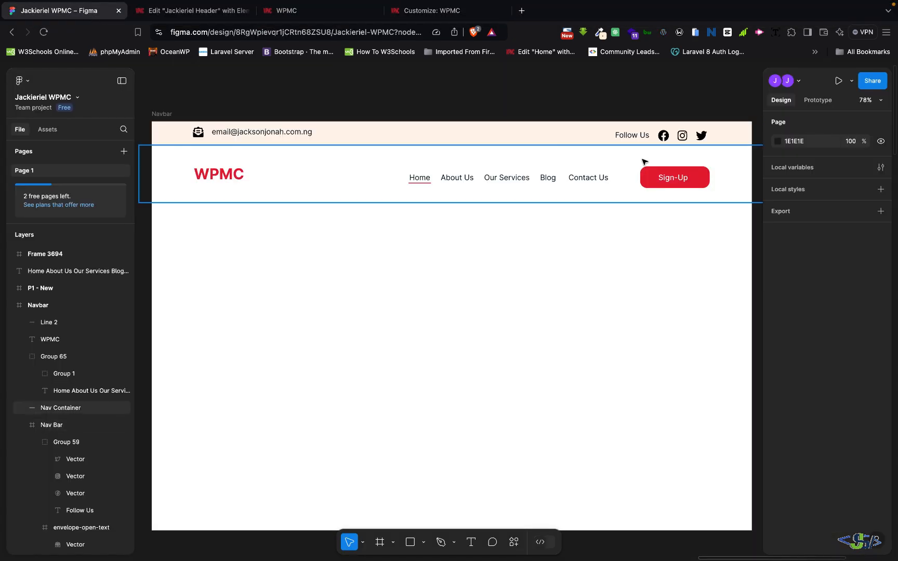
{"action": "double_click", "coordinate": [706, 181]}
{"action": "double_click", "coordinate": [706, 180]}
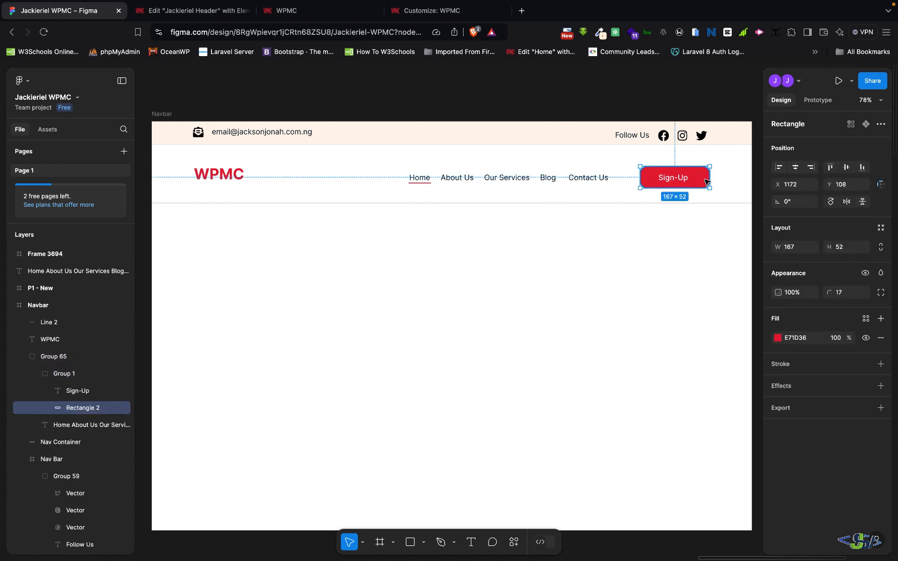
{"action": "left_click", "coordinate": [798, 344]}
{"action": "key", "text": "super+c"}
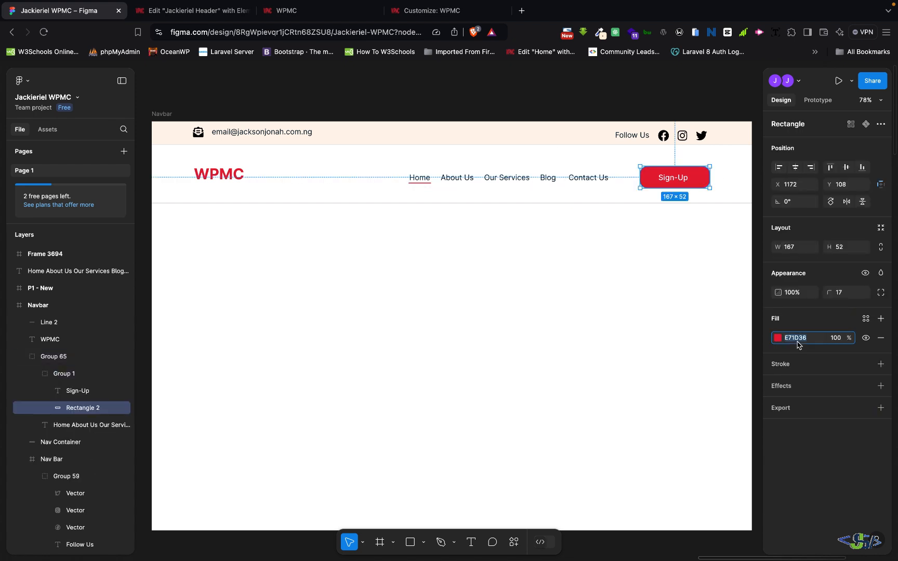
{"action": "left_click", "coordinate": [428, 10]}
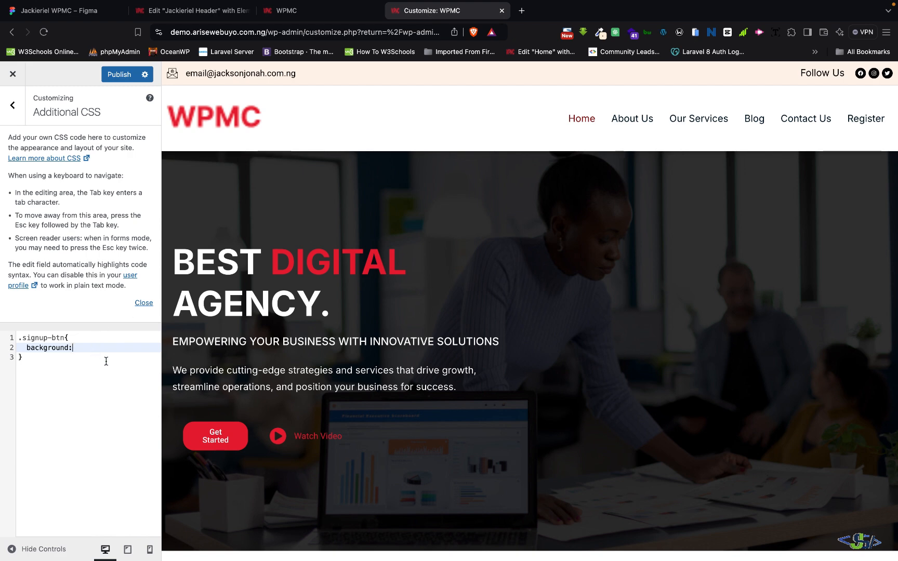
{"action": "type", "text": "#"}
{"action": "key", "text": "super+v"}
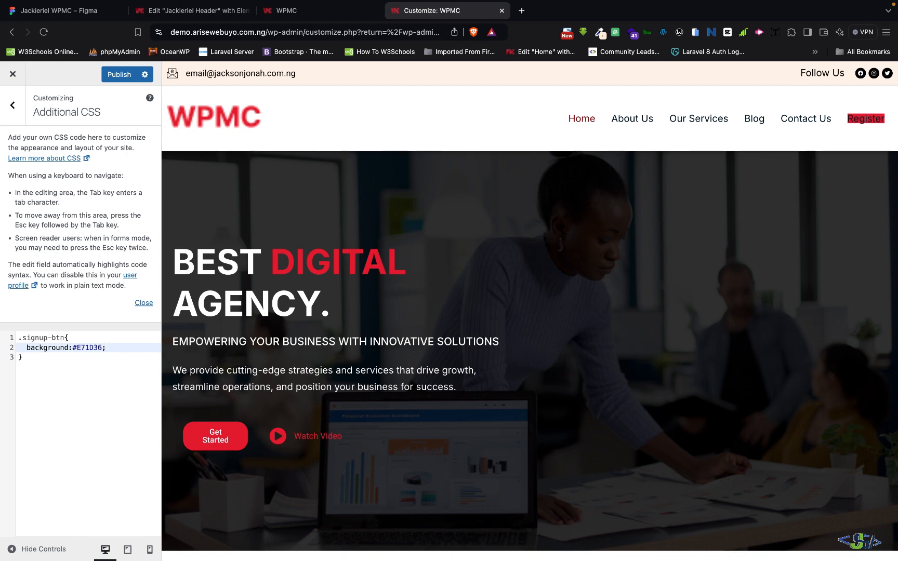
Step: Set the text color in the .signup-btn rule to #ffffff
{"action": "key", "text": "Return"}
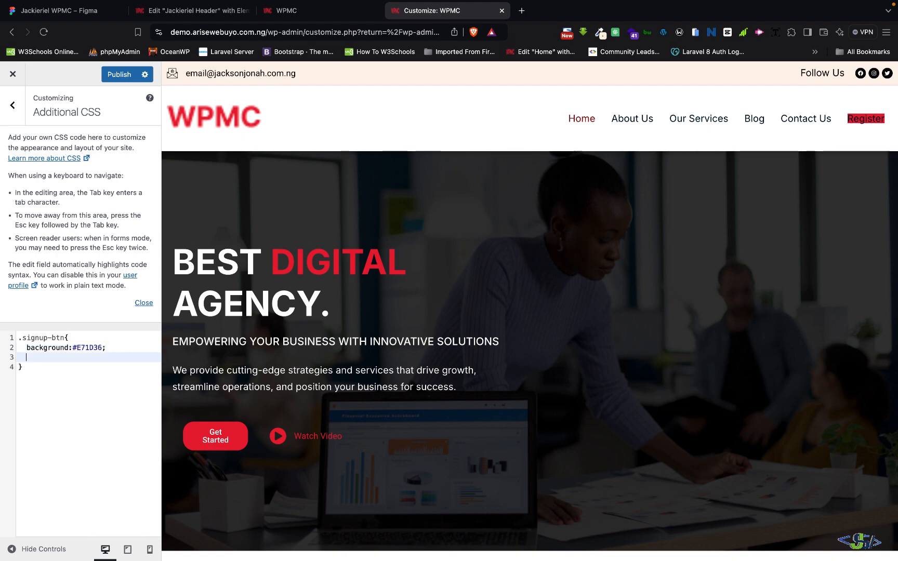
{"action": "type", "text": "colo"}
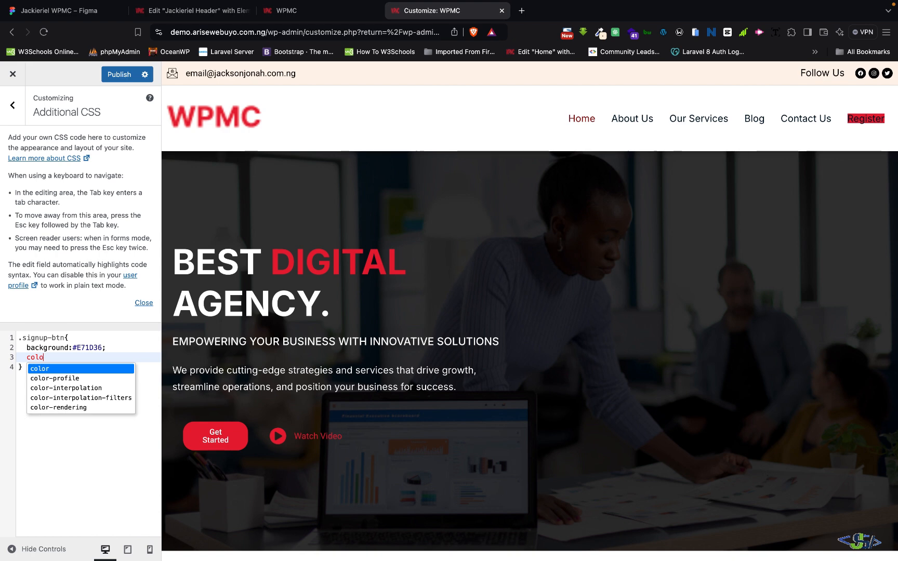
{"action": "type", "text": "r:"}
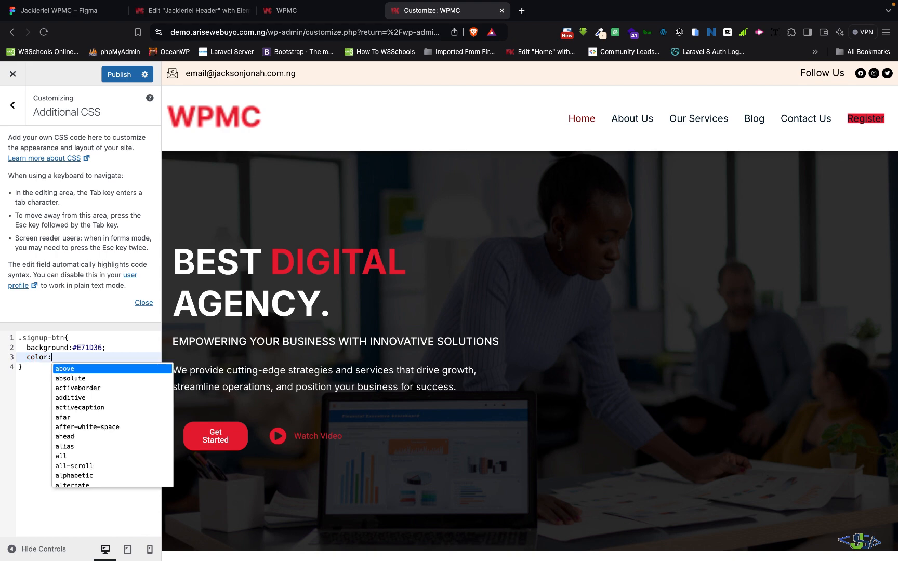
{"action": "type", "text": "#ff"}
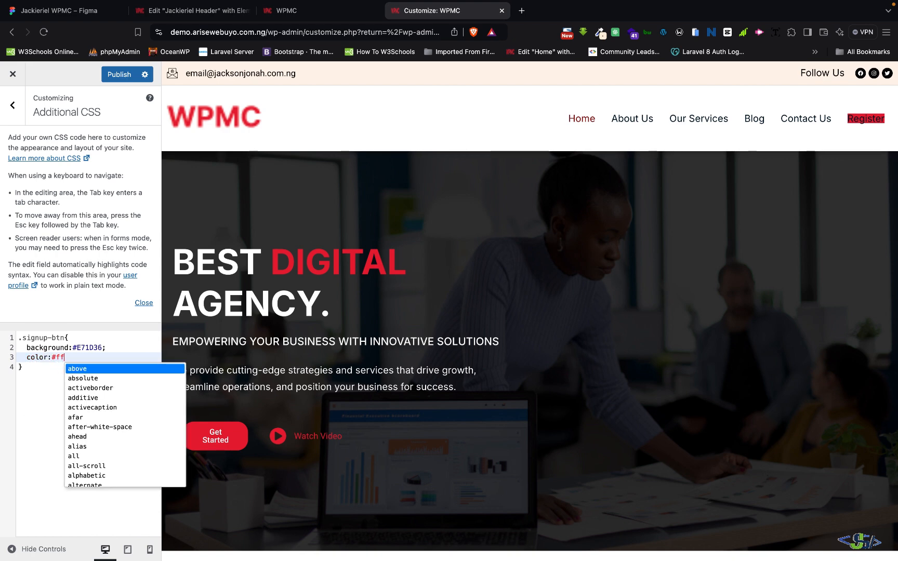
{"action": "type", "text": "ffff;"}
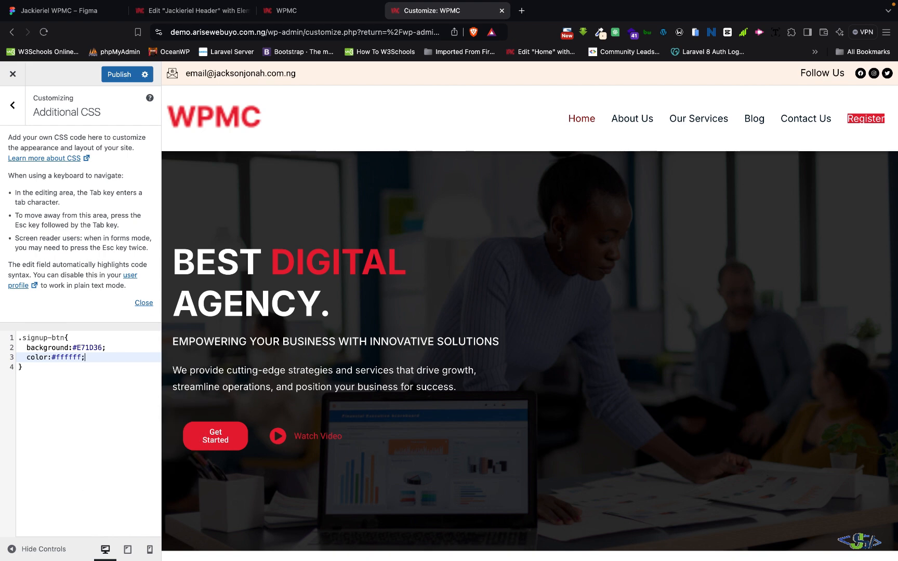
Step: Add a border declaration with the value none to the .signup-btn rule
{"action": "key", "text": "Return"}
{"action": "type", "text": "borf"}
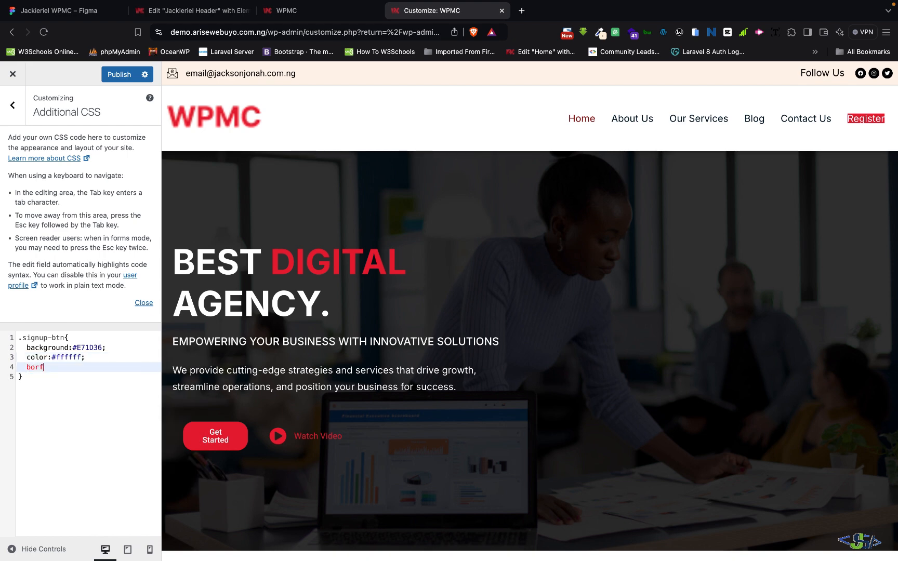
{"action": "key", "text": "BackSpace"}
{"action": "type", "text": "de"}
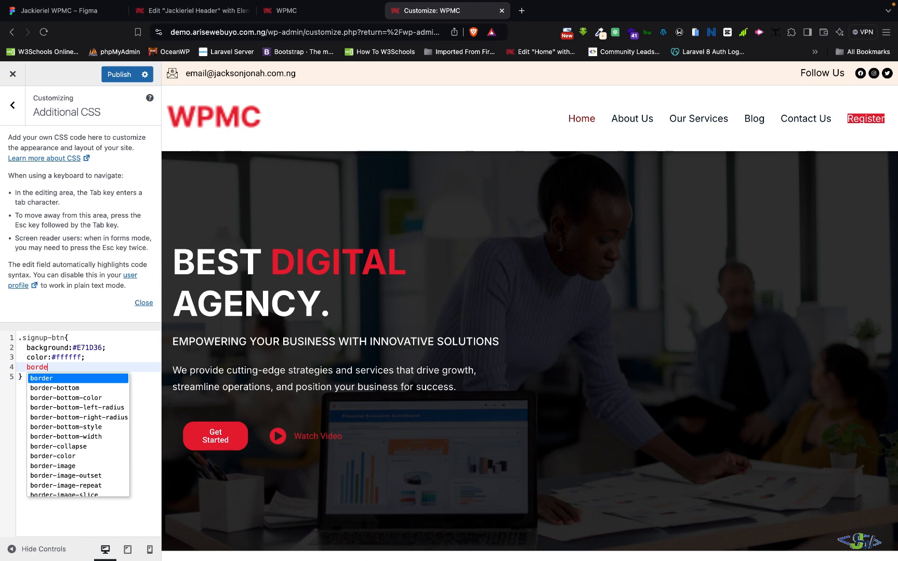
{"action": "type", "text": "r:"}
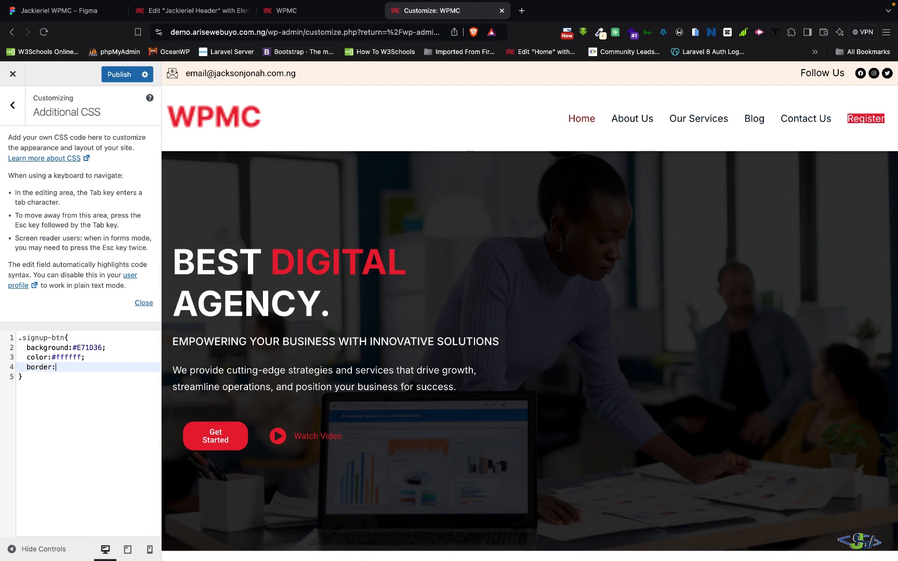
{"action": "type", "text": "none;"}
Step: Add a border-radius line with 5px to the .signup-btn rule
{"action": "key", "text": "Return"}
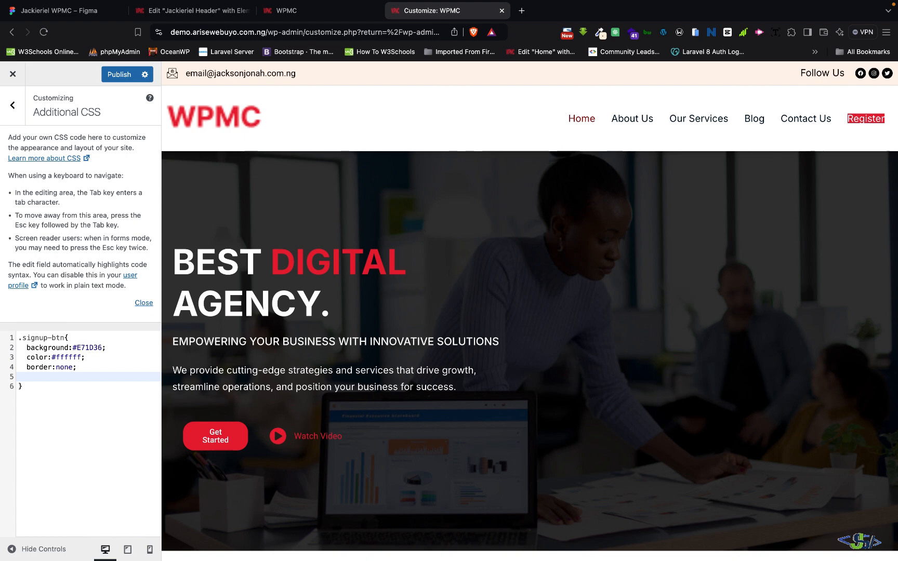
{"action": "type", "text": "bor"}
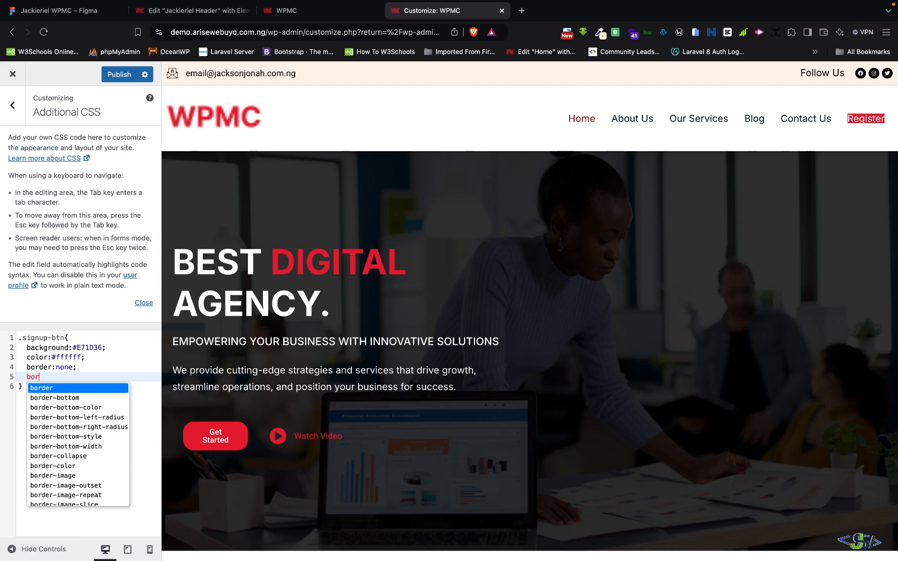
{"action": "type", "text": "der-r"}
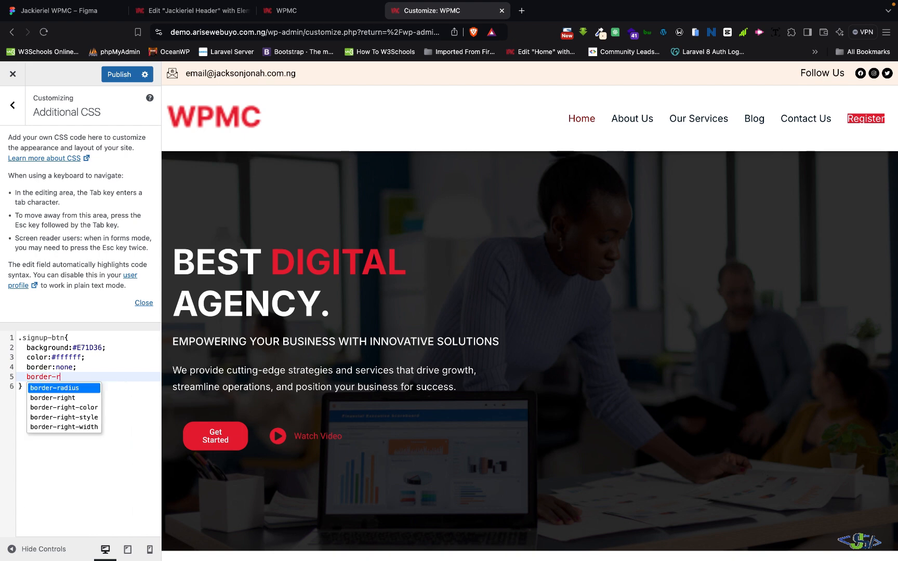
{"action": "key", "text": "Return"}
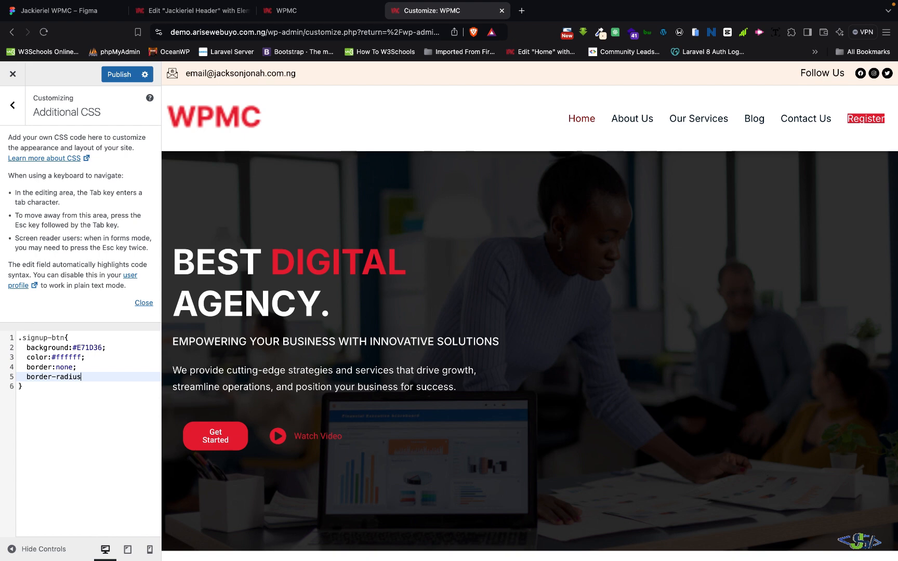
{"action": "type", "text": "5px;"}
{"action": "key", "text": "Return"}
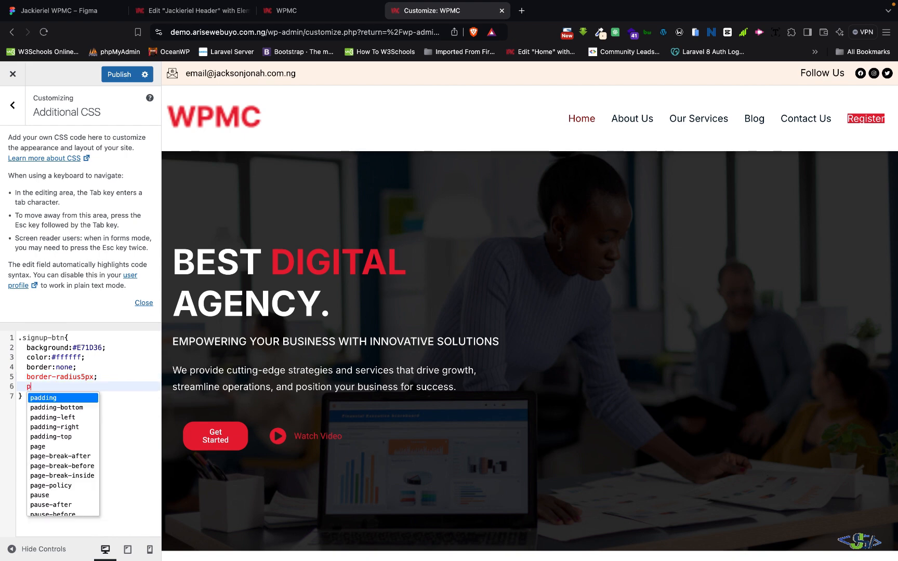
Step: Add a padding declaration of 10px 20px to the .signup-btn rule
{"action": "type", "text": "p"}
{"action": "key", "text": "Return"}
{"action": "type", "text": ":"}
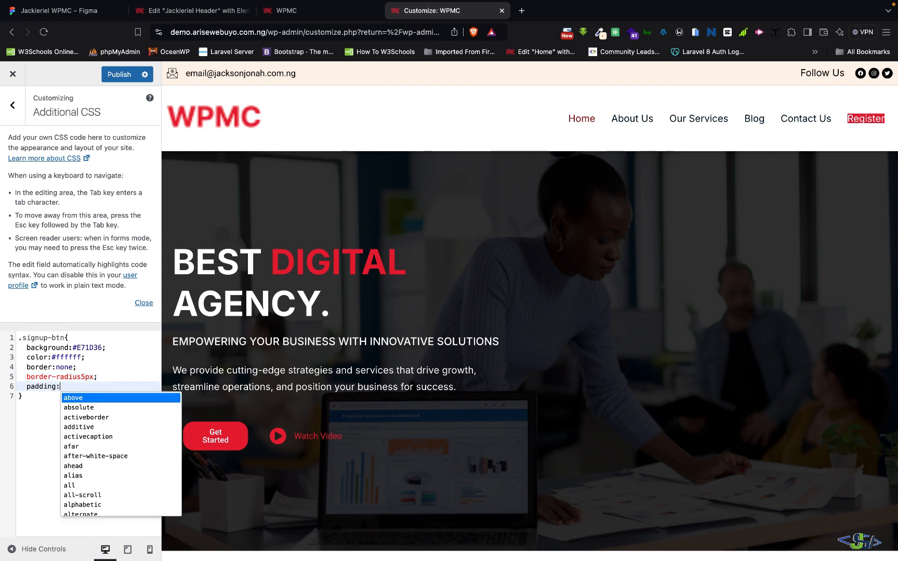
{"action": "type", "text": "10px"}
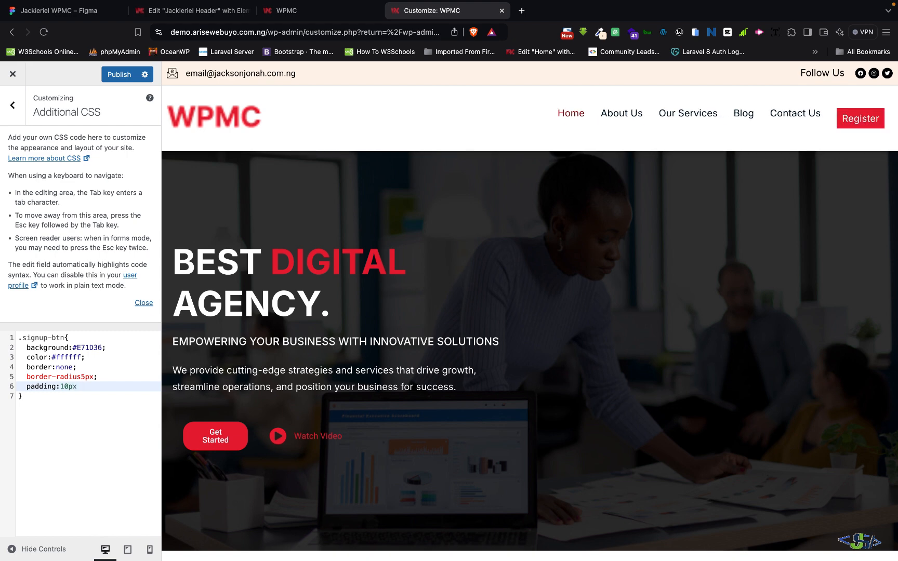
{"action": "type", "text": " 20px;"}
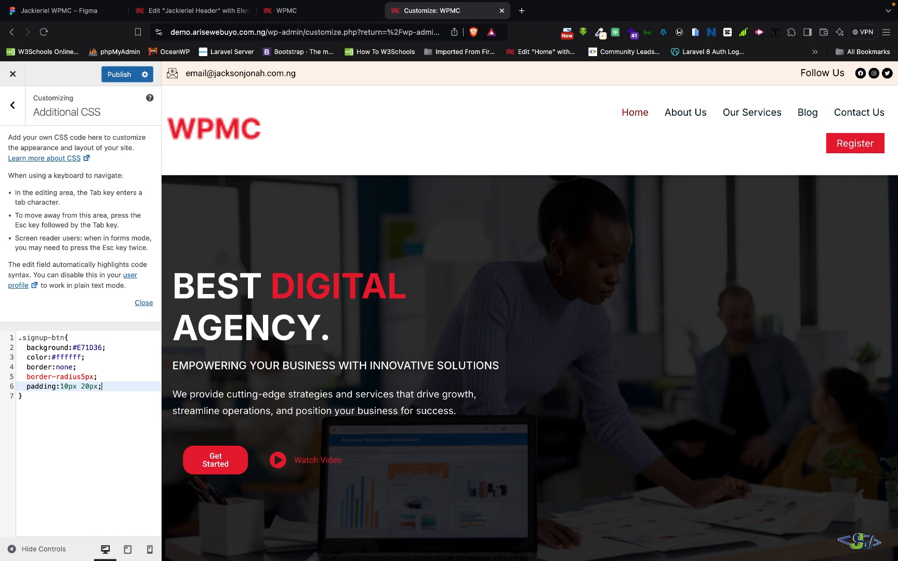
Step: Set the font-size to 16px on a new line of the .signup-btn rule
{"action": "key", "text": "Return"}
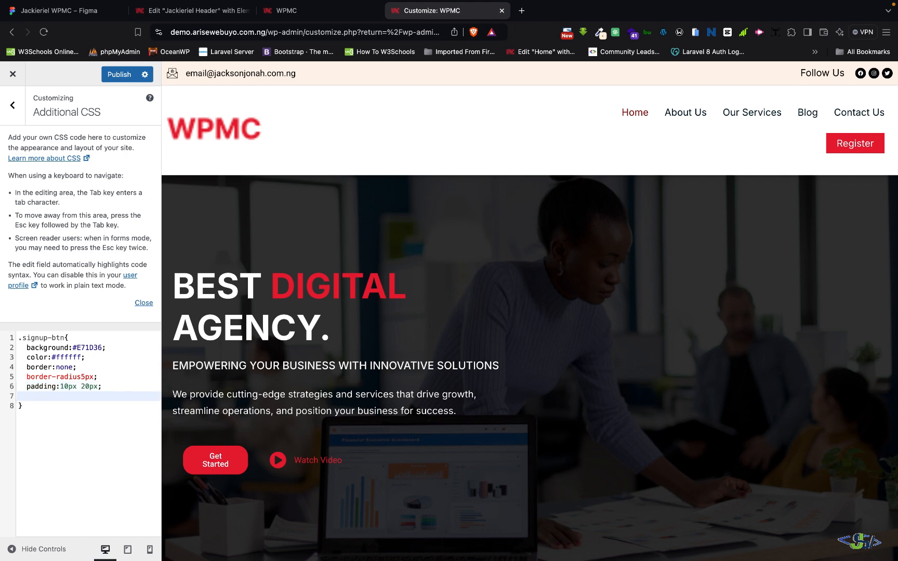
{"action": "type", "text": "font"}
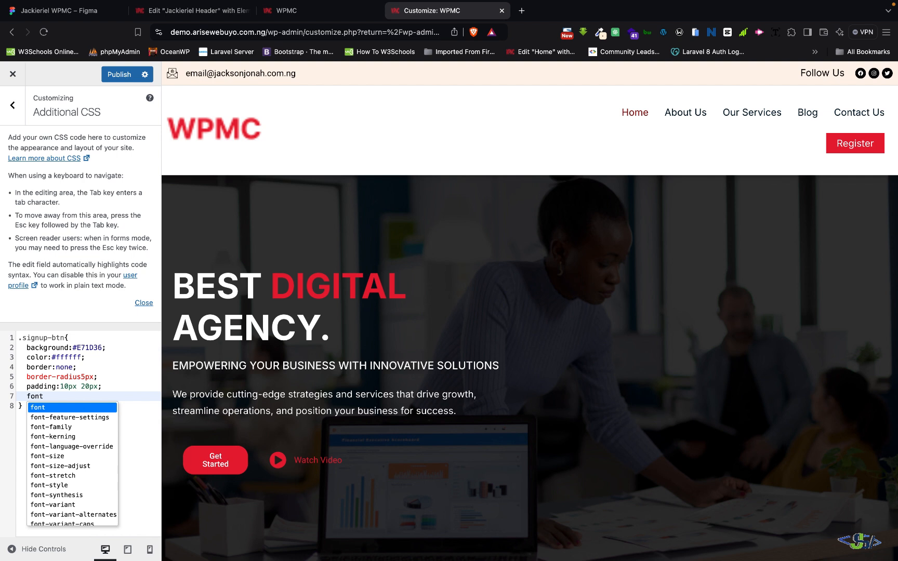
{"action": "type", "text": "-size"}
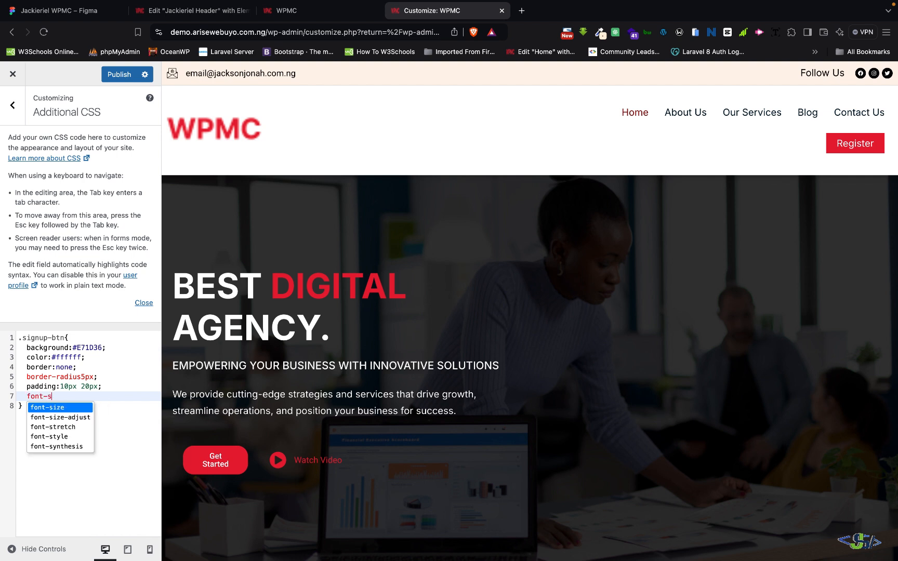
{"action": "type", "text": ":"}
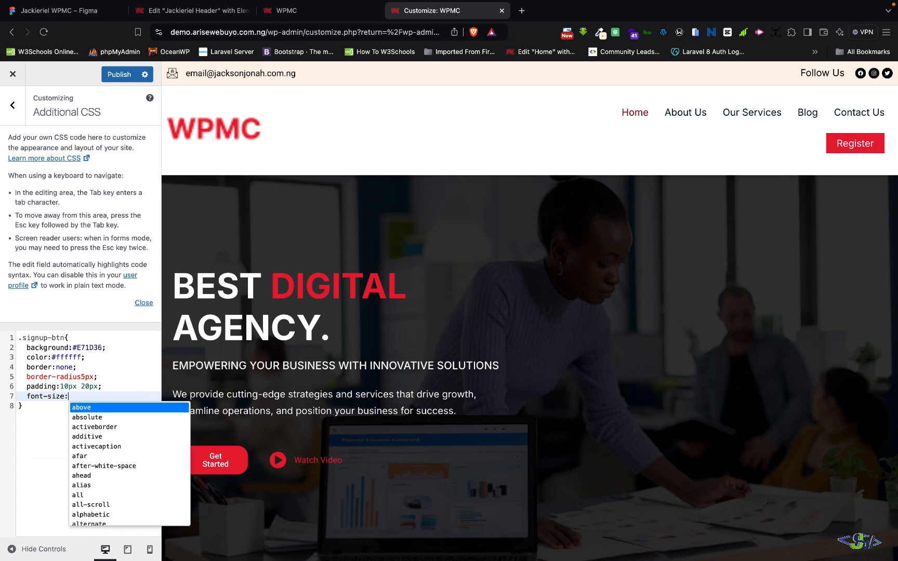
{"action": "type", "text": " 1"}
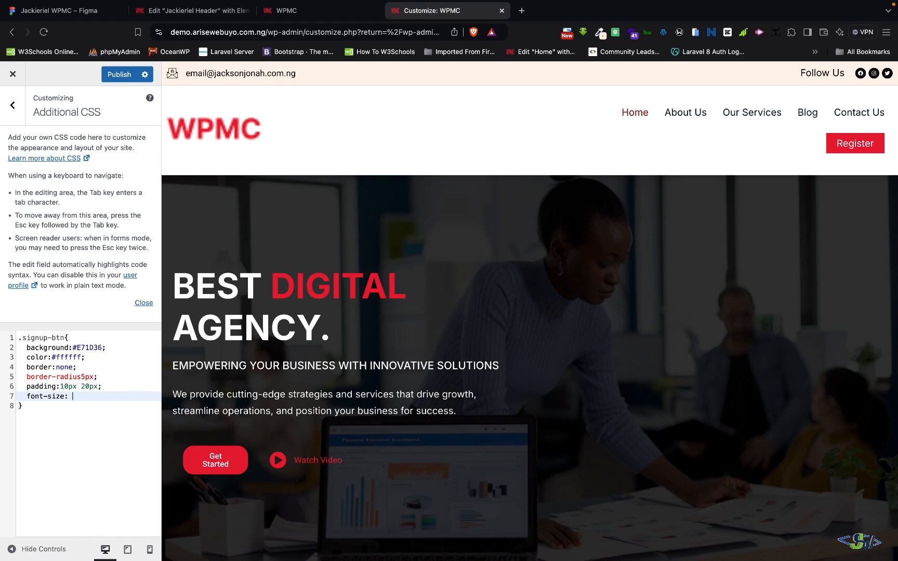
{"action": "type", "text": "6px;"}
Step: Add a font-weight declaration with the value bold to the .signup-btn rule
{"action": "key", "text": "Return"}
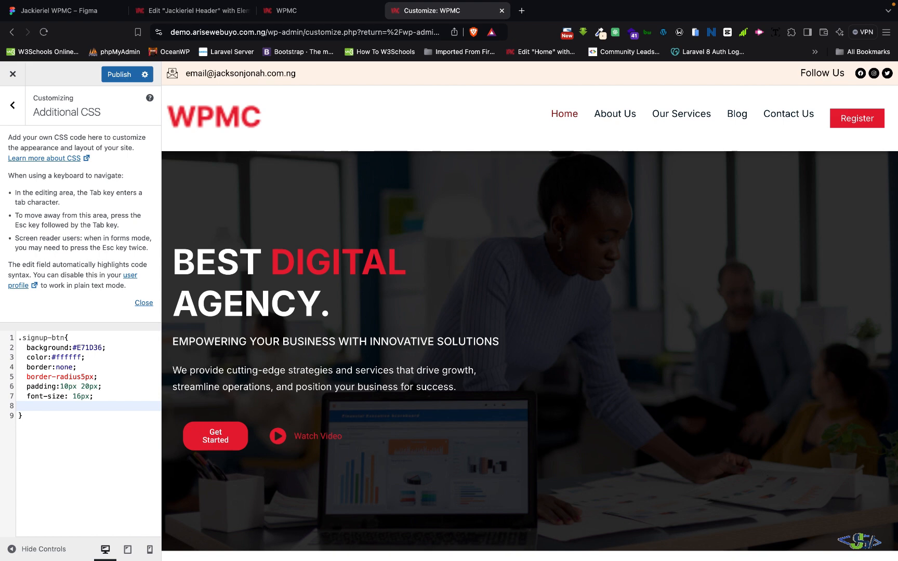
{"action": "type", "text": "c"}
{"action": "key", "text": "BackSpace"}
{"action": "type", "text": "font"}
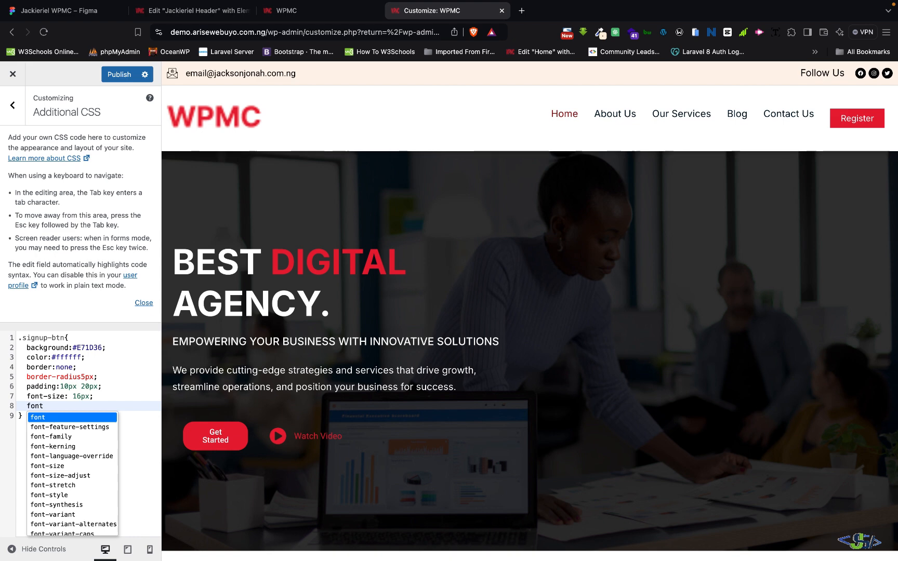
{"action": "type", "text": "-w"}
{"action": "key", "text": "Return"}
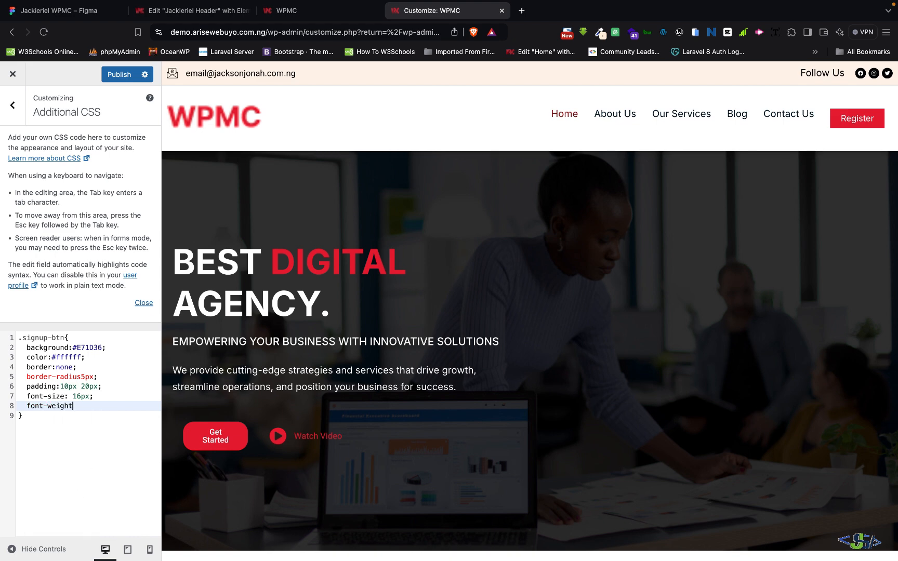
{"action": "type", "text": ":bold;"}
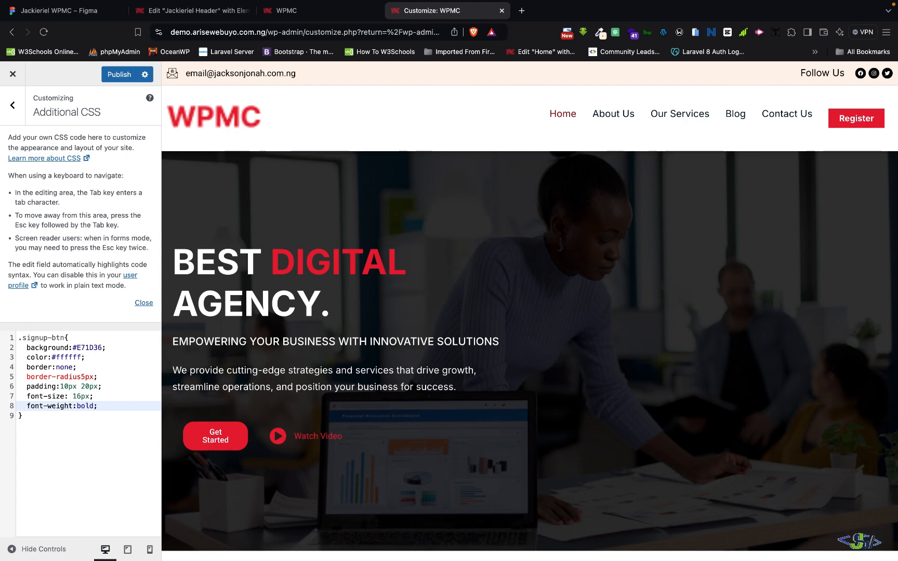
Step: Set the cursor property to pointer in the .signup-btn rule
{"action": "key", "text": "Return"}
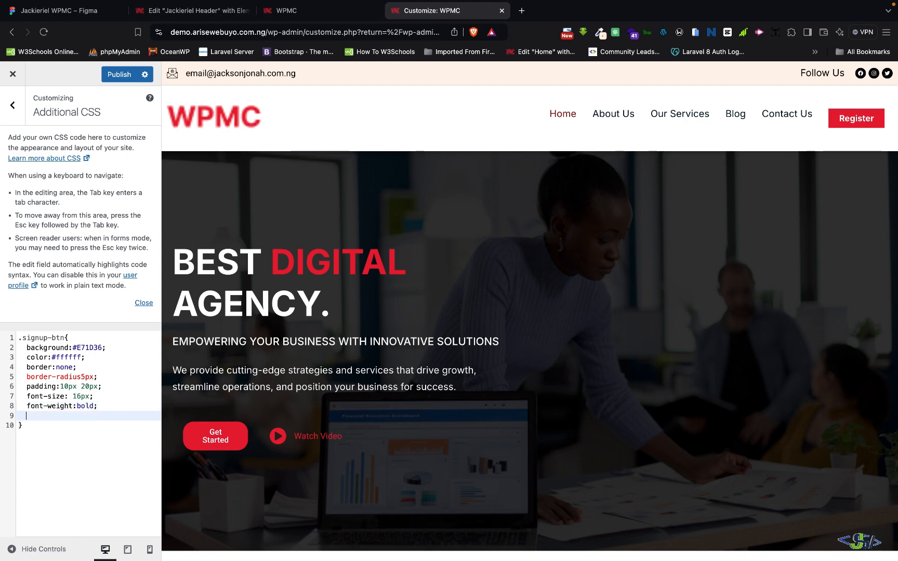
{"action": "type", "text": "cu"}
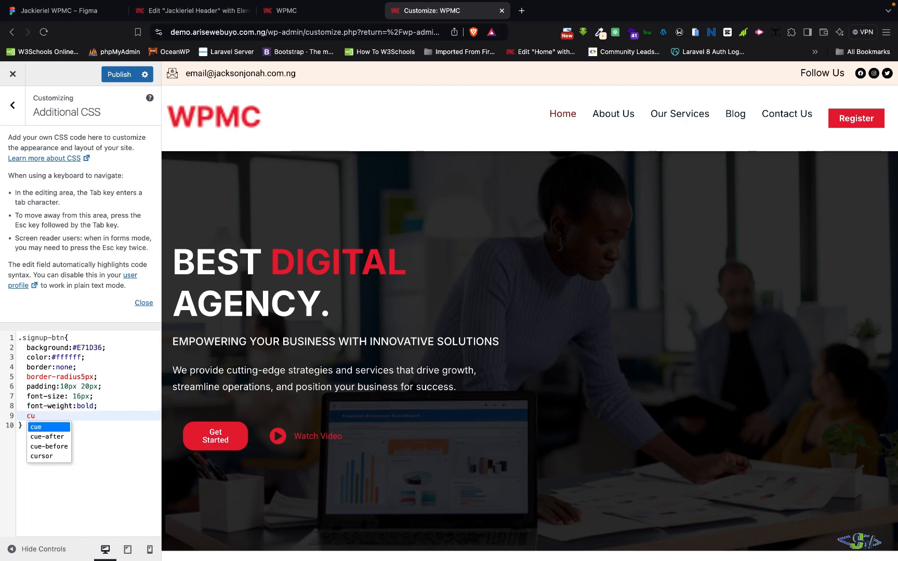
{"action": "type", "text": "rs"}
{"action": "key", "text": "Return"}
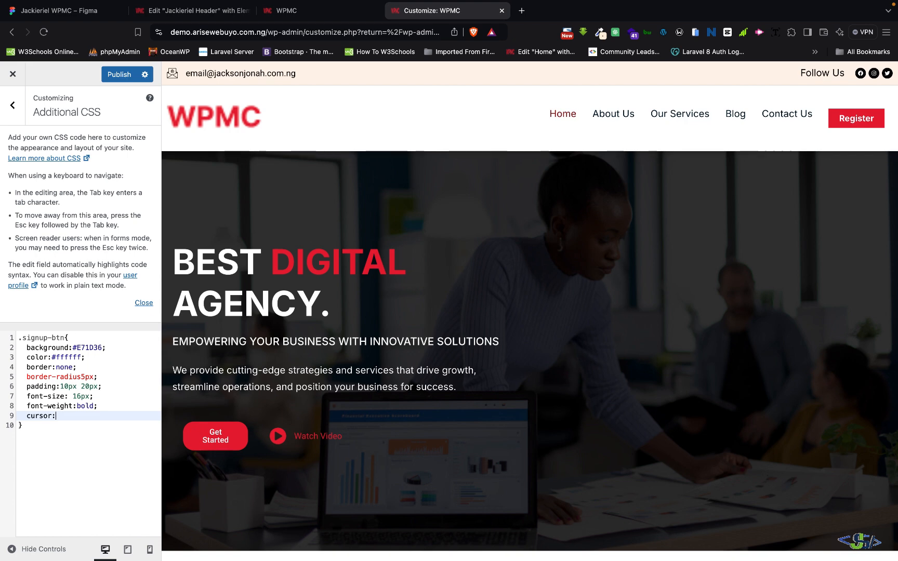
{"action": "type", "text": ":poi nter;"}
Step: Add text-decoration:none to the .signup-btn rule and insert the missing colon before 5px in its border-radius line
{"action": "key", "text": "Return"}
{"action": "type", "text": "tex"}
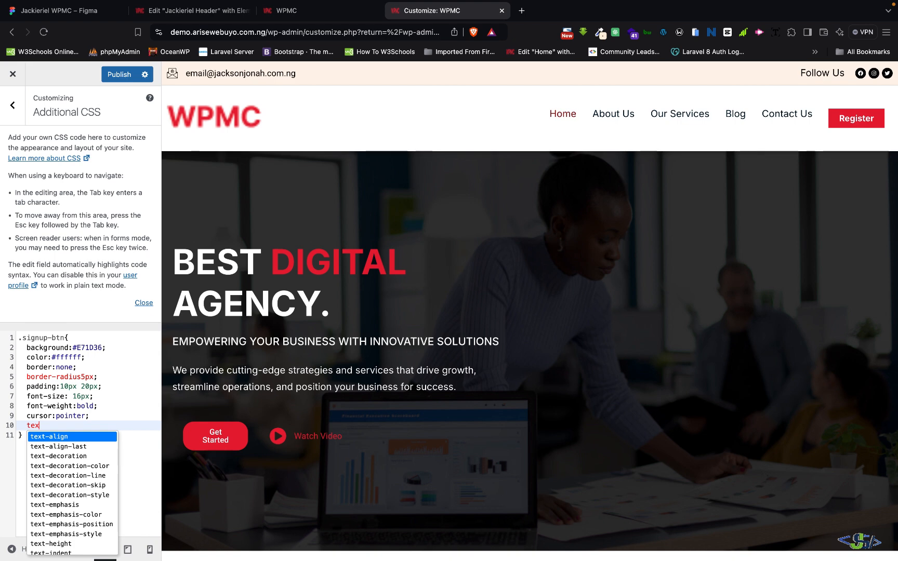
{"action": "key", "text": "Down"}
{"action": "key", "text": "Down"}
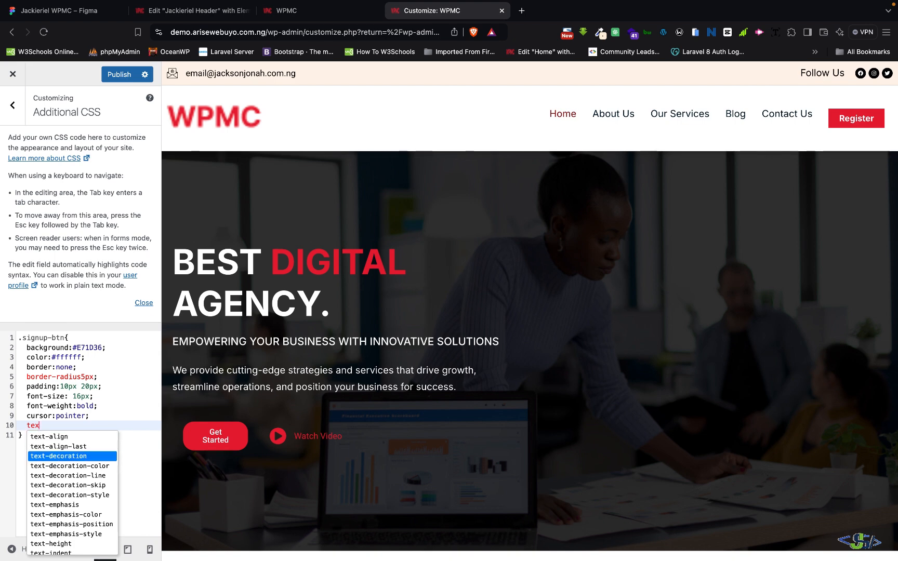
{"action": "key", "text": "Return"}
{"action": "type", "text": ":n"}
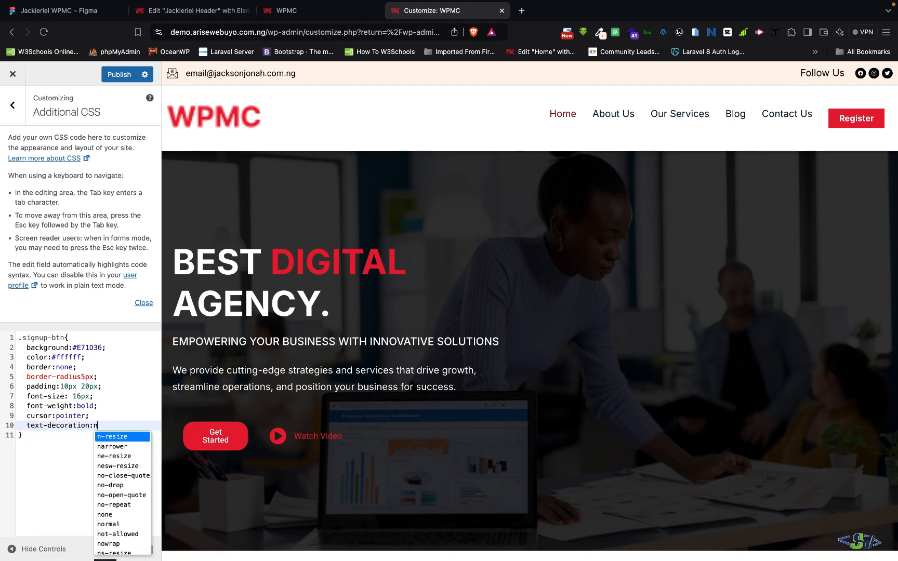
{"action": "type", "text": "one"}
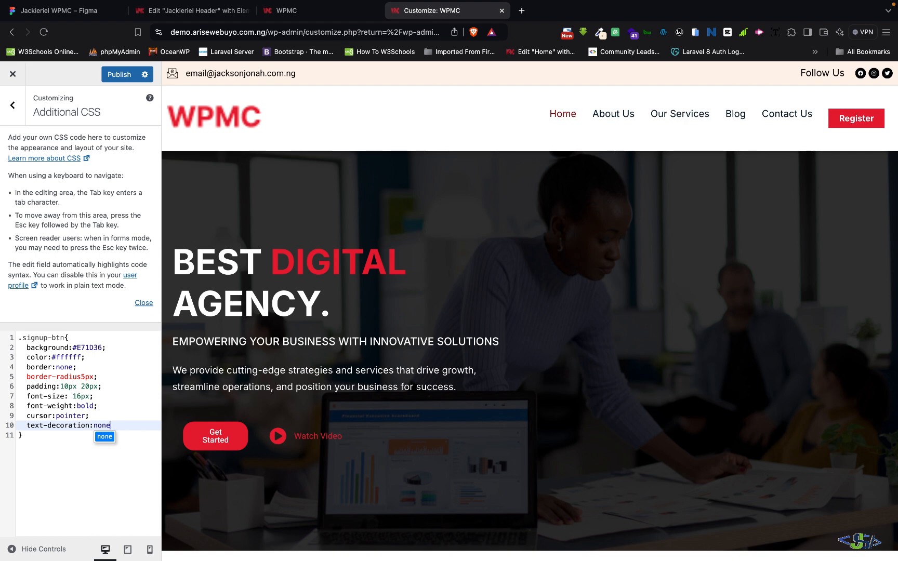
{"action": "type", "text": ";"}
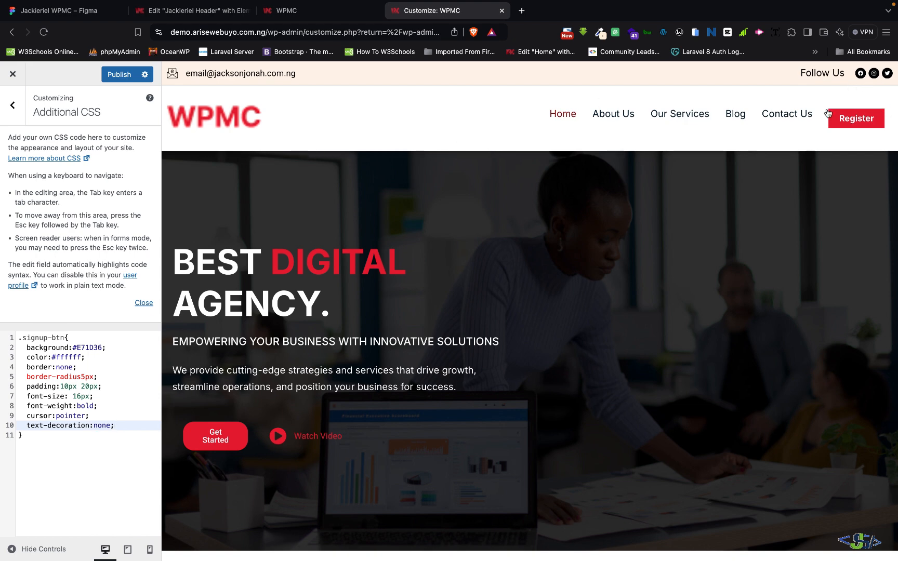
{"action": "left_click", "coordinate": [82, 377]}
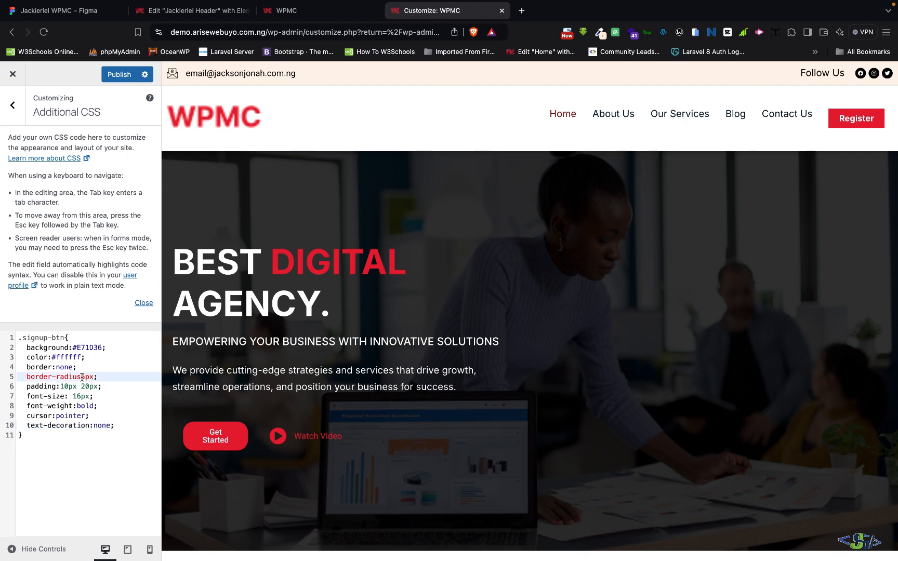
{"action": "type", "text": ":"}
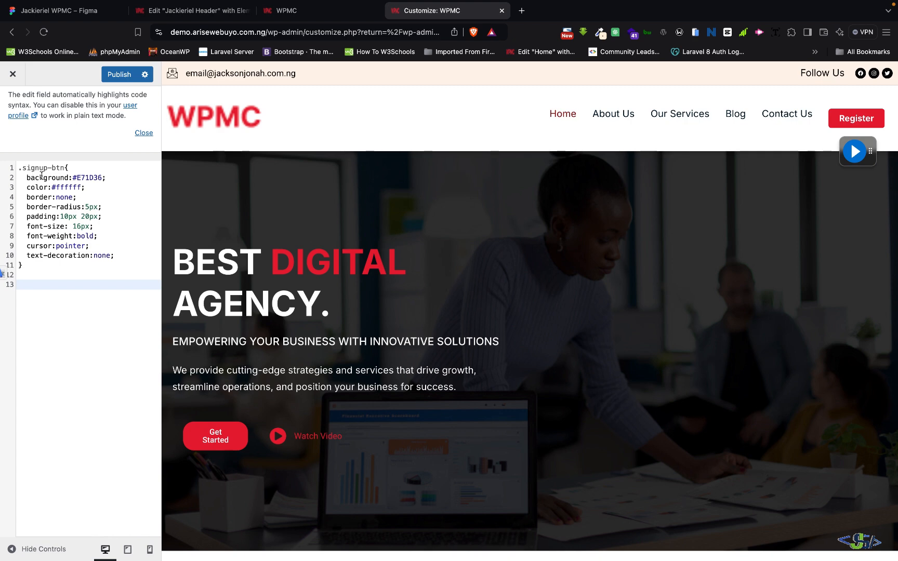
Step: Create a .signup-btn:hover rule below the existing rule, reusing a copy of the .signup-btn selector
{"action": "left_click_drag", "start_coordinate": [64, 168], "coordinate": [1, 173]}
{"action": "key", "text": "super+c"}
{"action": "left_click", "coordinate": [40, 288]}
{"action": "key", "text": "super+v"}
{"action": "type", "text": ":hover"}
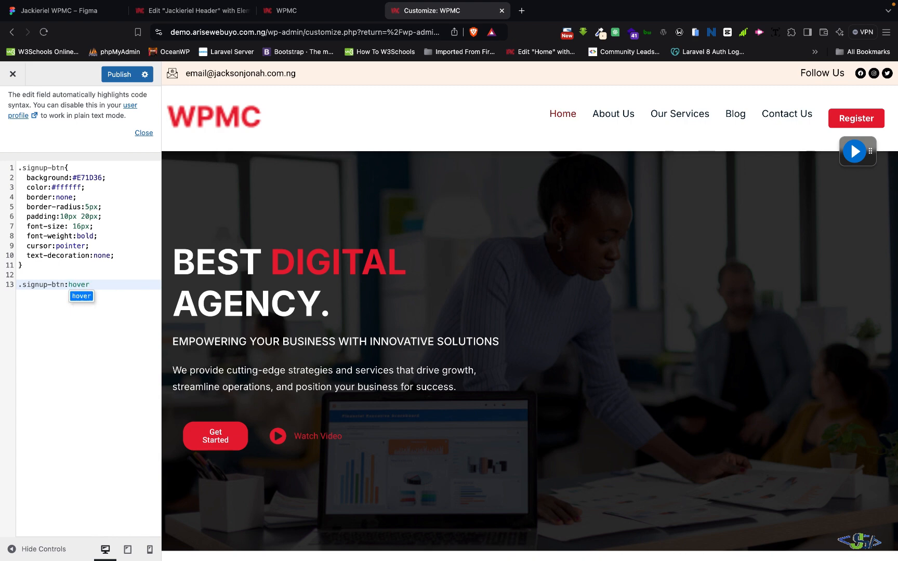
{"action": "type", "text": "{"}
{"action": "key", "text": "Return"}
Step: Give the .signup-btn:hover rule a background of #ffffff
{"action": "type", "text": "bac"}
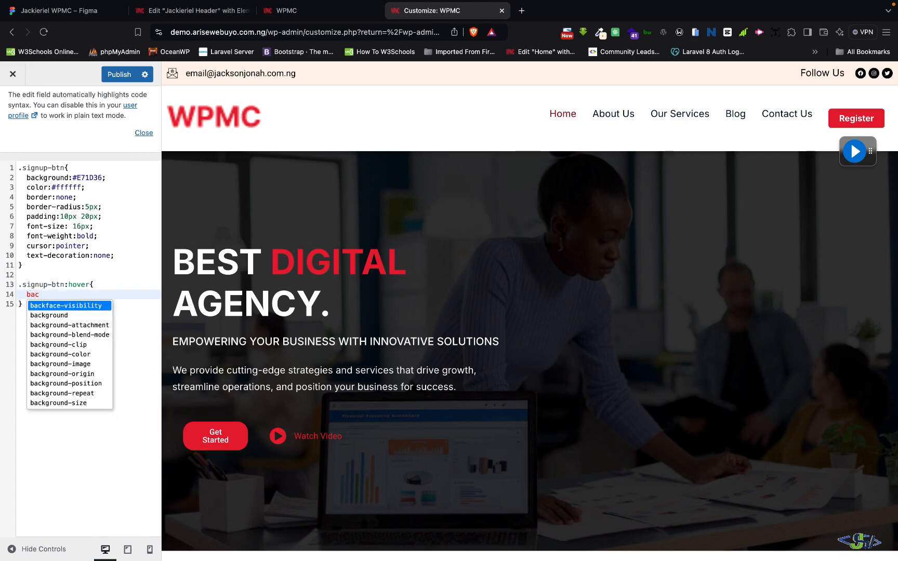
{"action": "key", "text": "Down"}
{"action": "key", "text": "Return"}
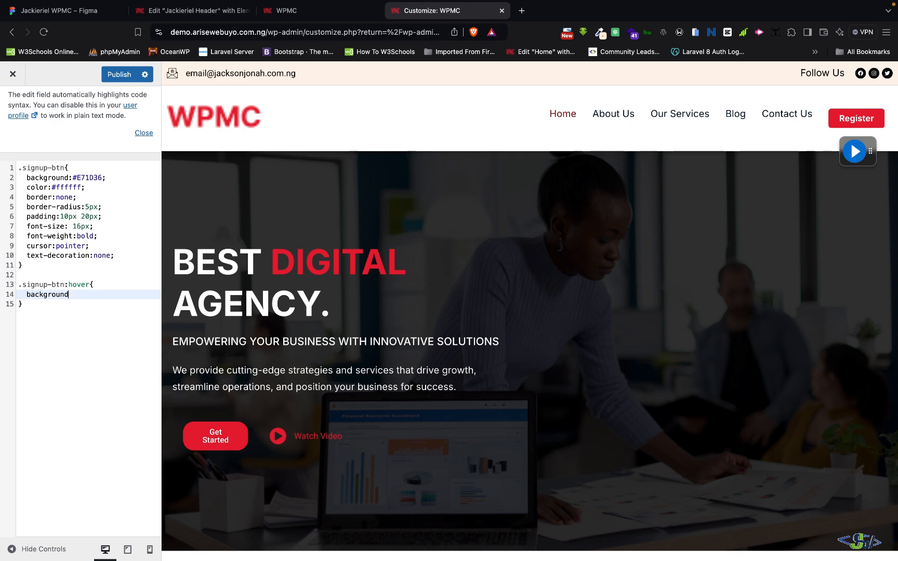
{"action": "type", "text": ":#f"}
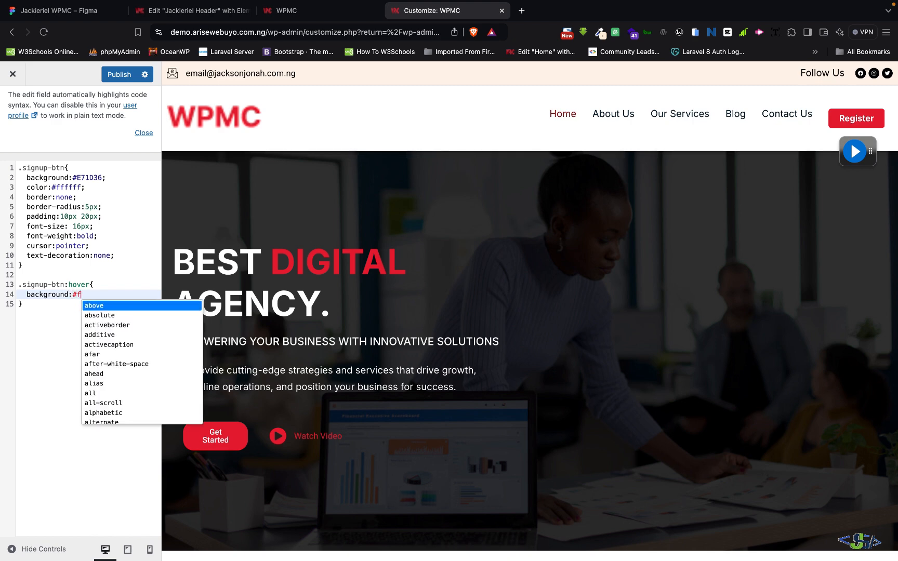
{"action": "type", "text": "fffff;"}
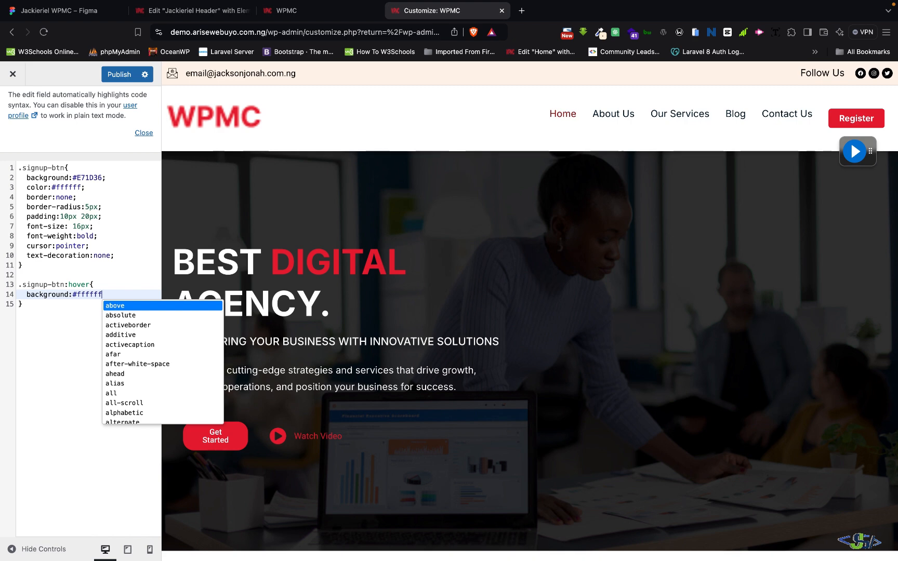
Step: Set the text color to #E71D36 in the .signup-btn:hover rule
{"action": "key", "text": "Return"}
{"action": "type", "text": "color"}
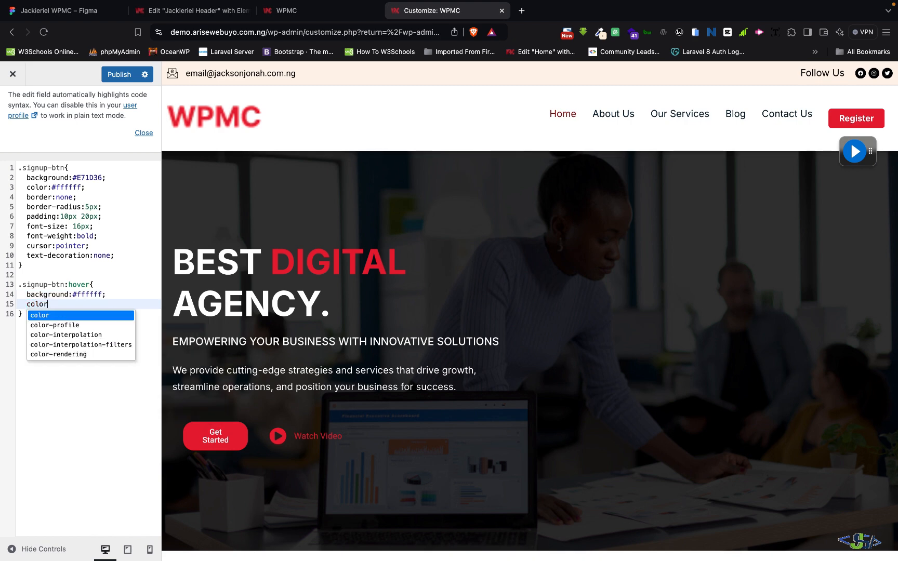
{"action": "type", "text": ": "}
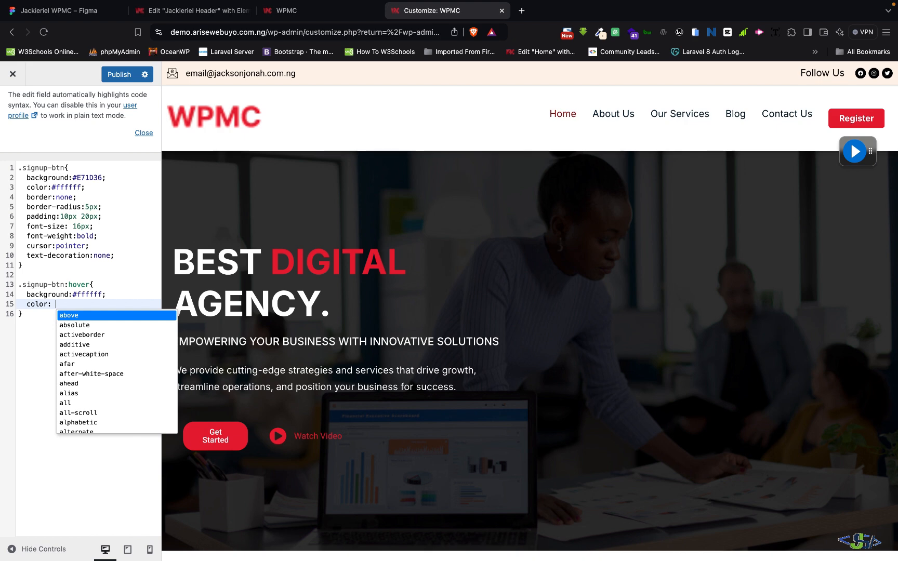
{"action": "type", "text": "#"}
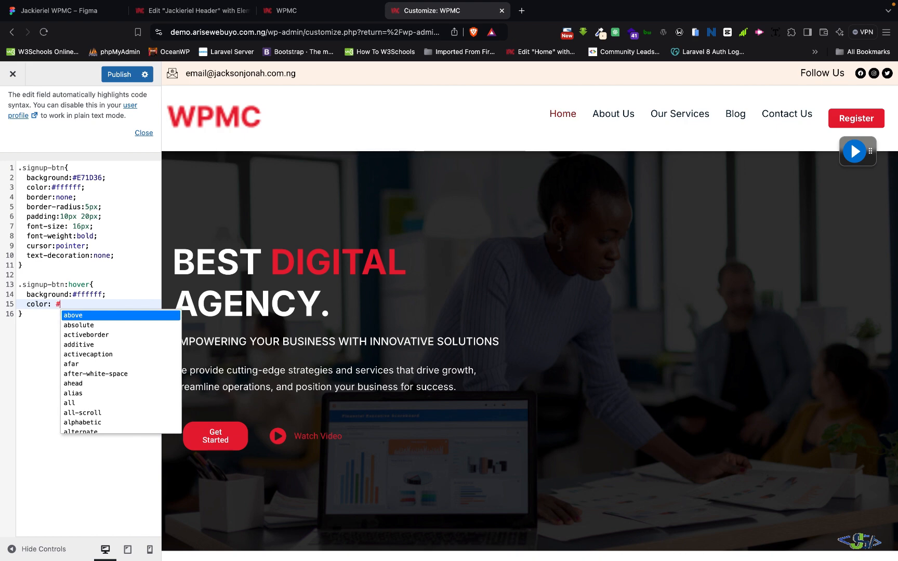
{"action": "type", "text": "7"}
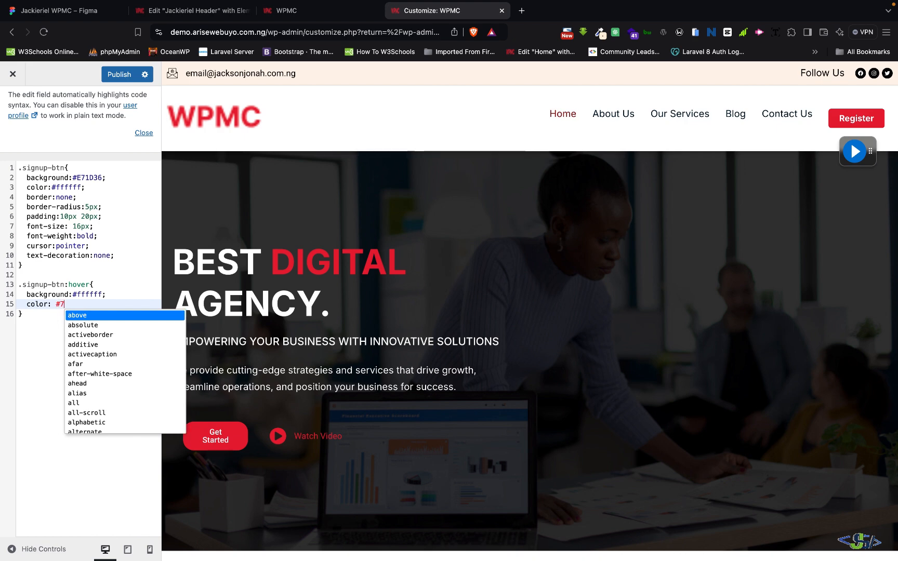
{"action": "key", "text": "BackSpace"}
{"action": "type", "text": "E71"}
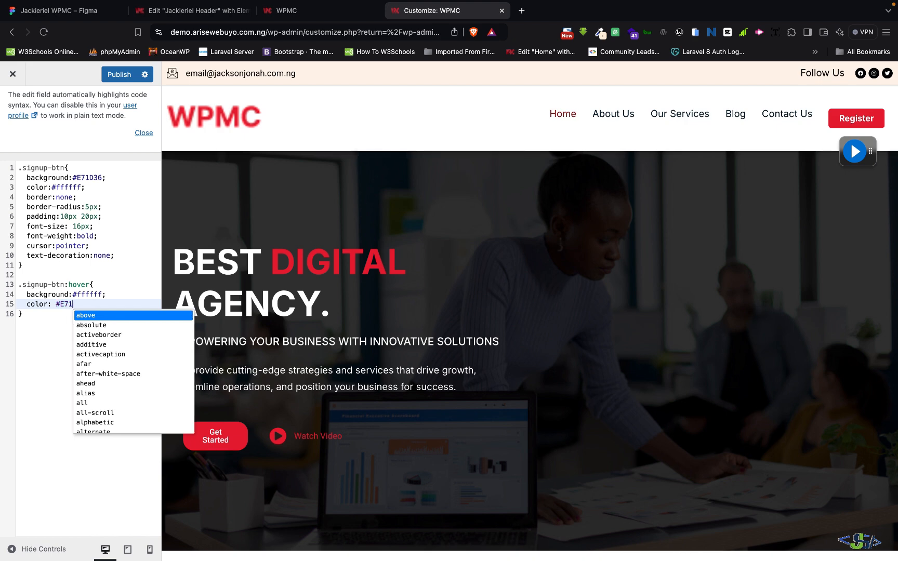
{"action": "type", "text": "D36"}
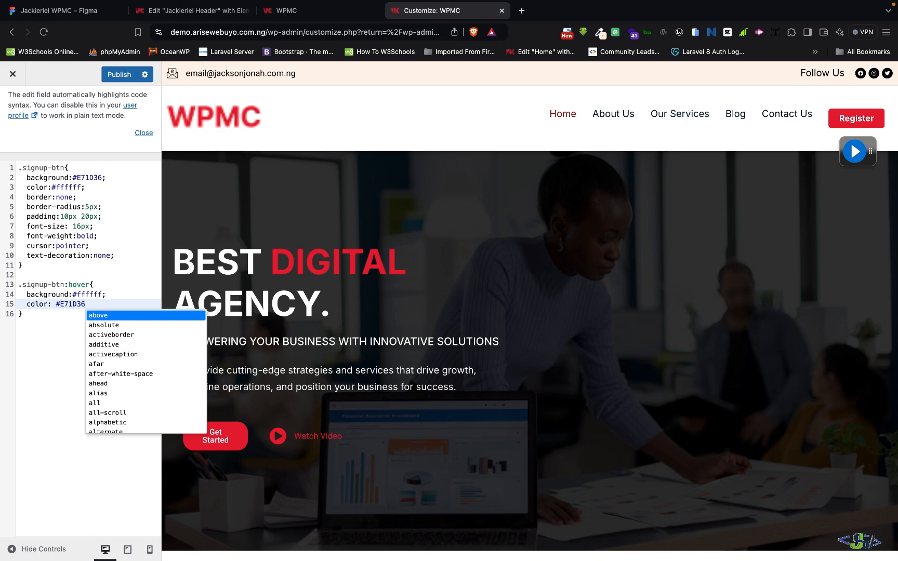
{"action": "type", "text": ";"}
Step: Add a solid 1px #2B0132 border to the .signup-btn:hover rule and publish the custom CSS
{"action": "key", "text": "Return"}
{"action": "type", "text": "bor"}
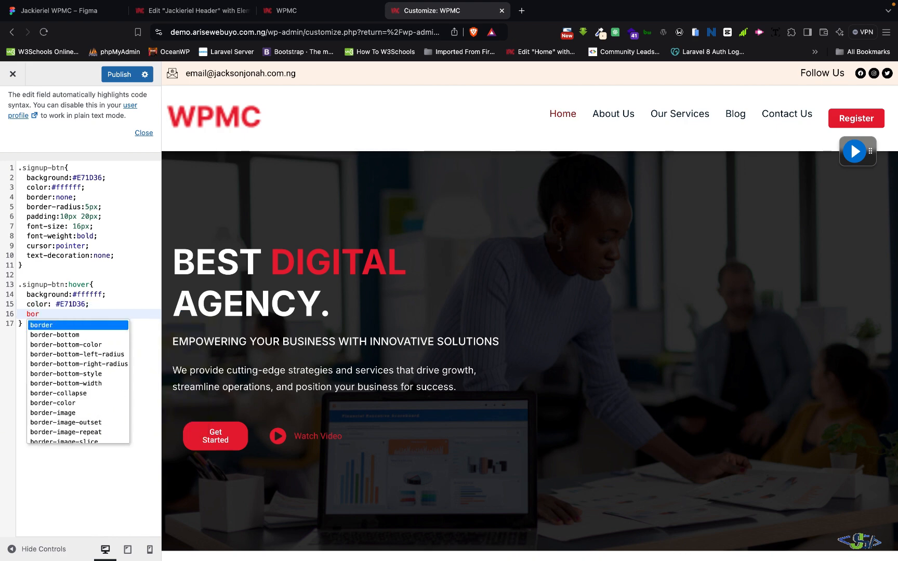
{"action": "key", "text": "Return"}
{"action": "type", "text": "\" solo"}
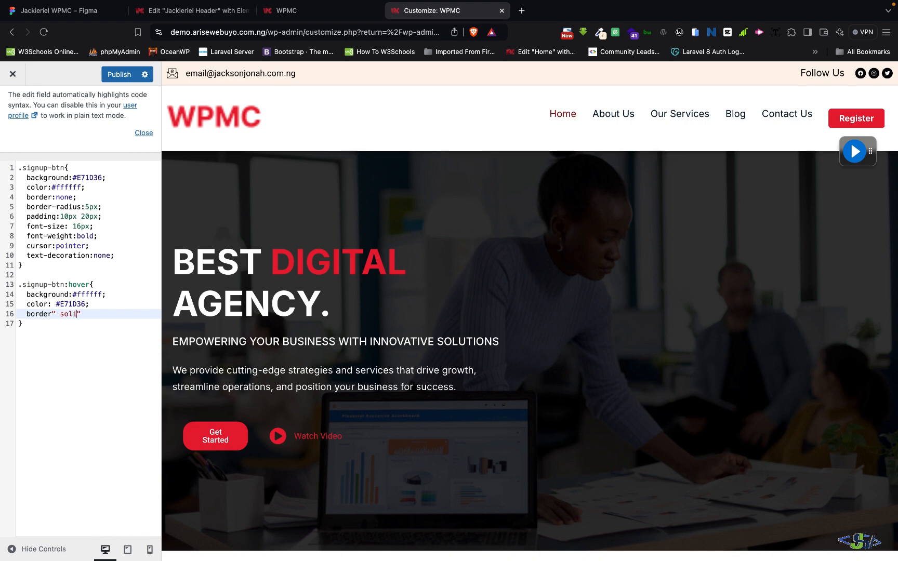
{"action": "key", "text": "BackSpace"}
{"action": "key", "text": "BackSpace"}
{"action": "key", "text": "BackSpace"}
{"action": "key", "text": "BackSpace"}
{"action": "key", "text": "BackSpace"}
{"action": "type", "text": ": solo"}
{"action": "key", "text": "BackSpace"}
{"action": "type", "text": "id 1px #2B"}
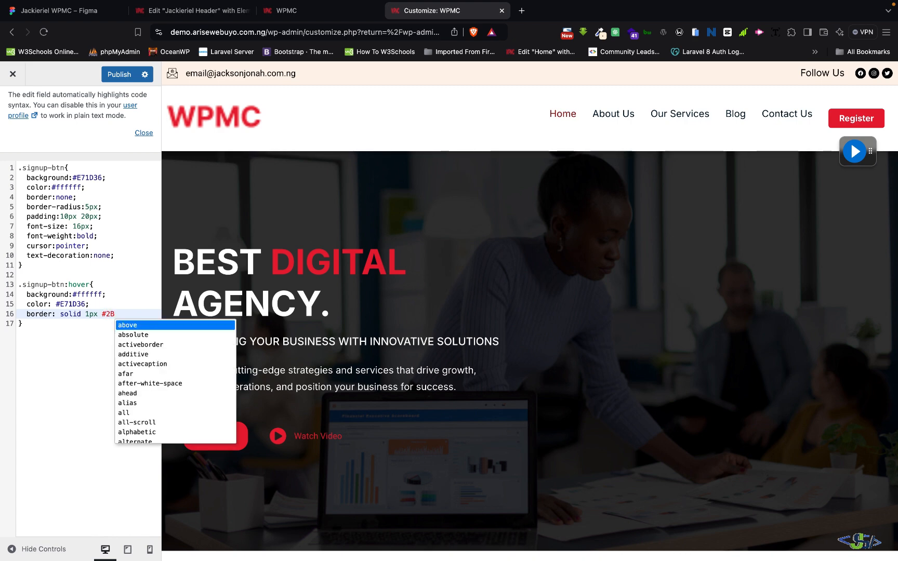
{"action": "type", "text": "01"}
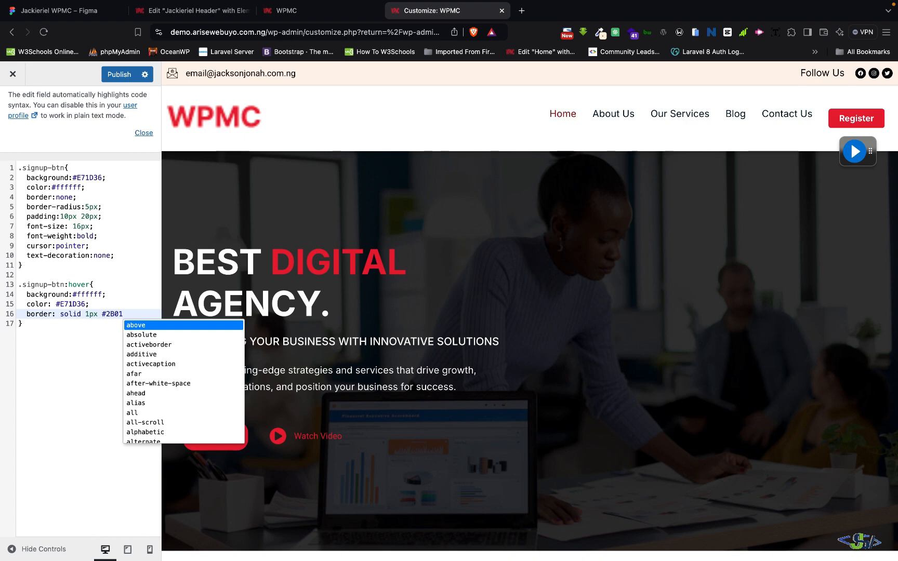
{"action": "type", "text": "32"}
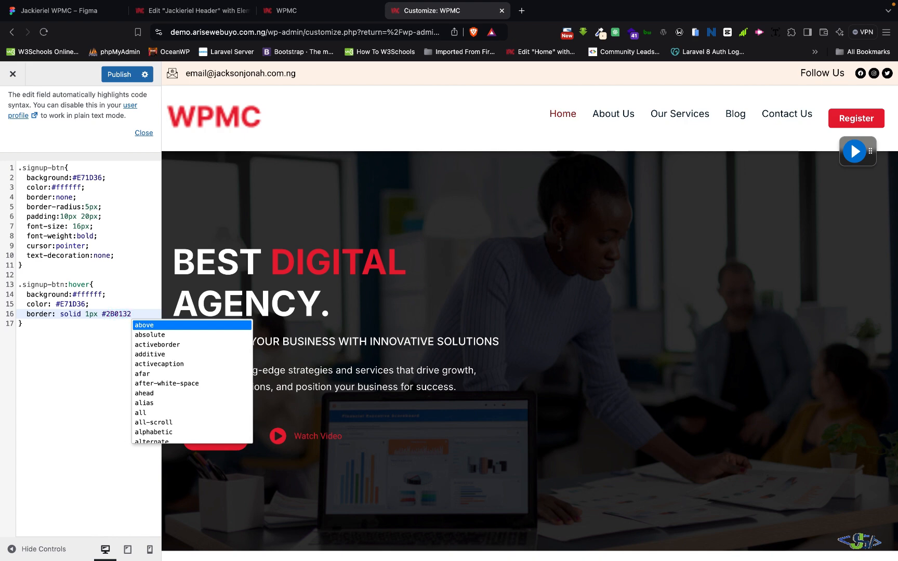
{"action": "type", "text": ";"}
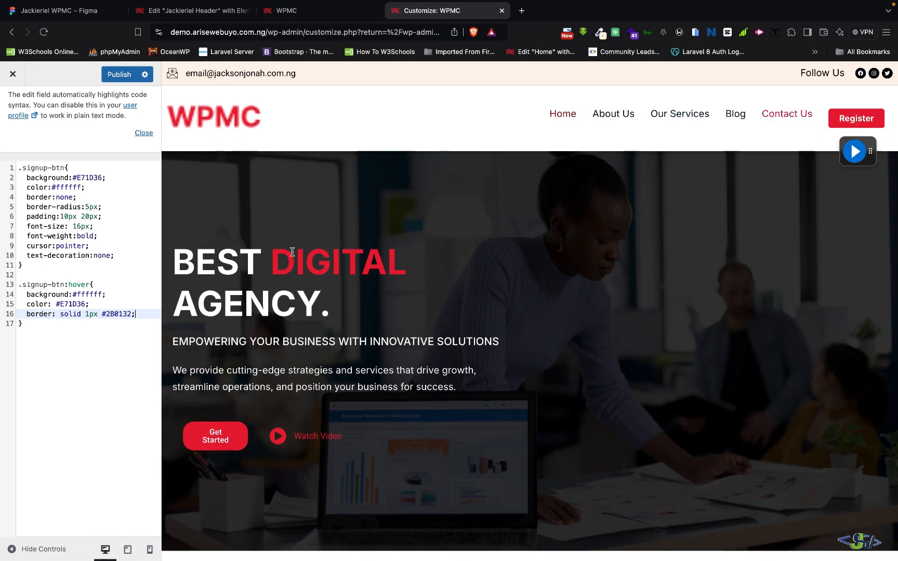
{"action": "left_click", "coordinate": [144, 346]}
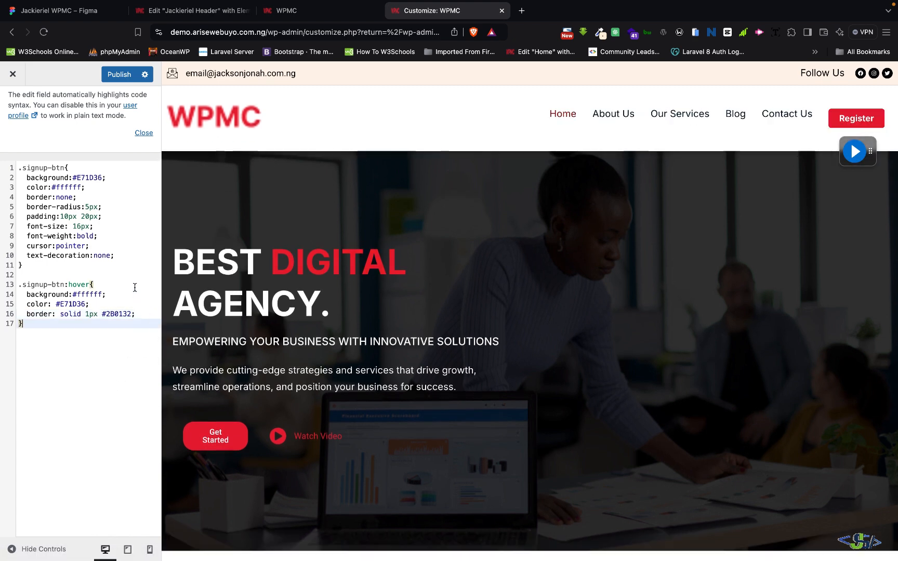
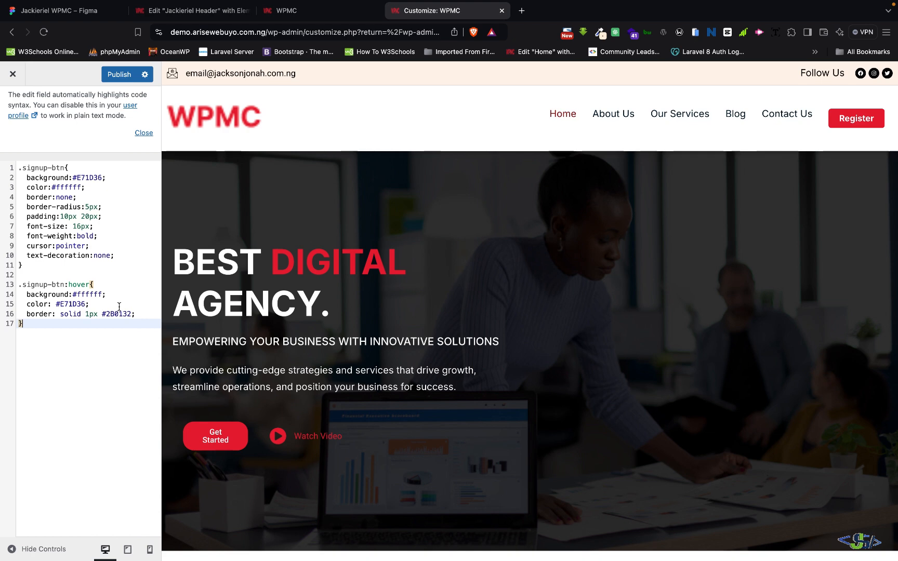
{"action": "left_click", "coordinate": [115, 75]}
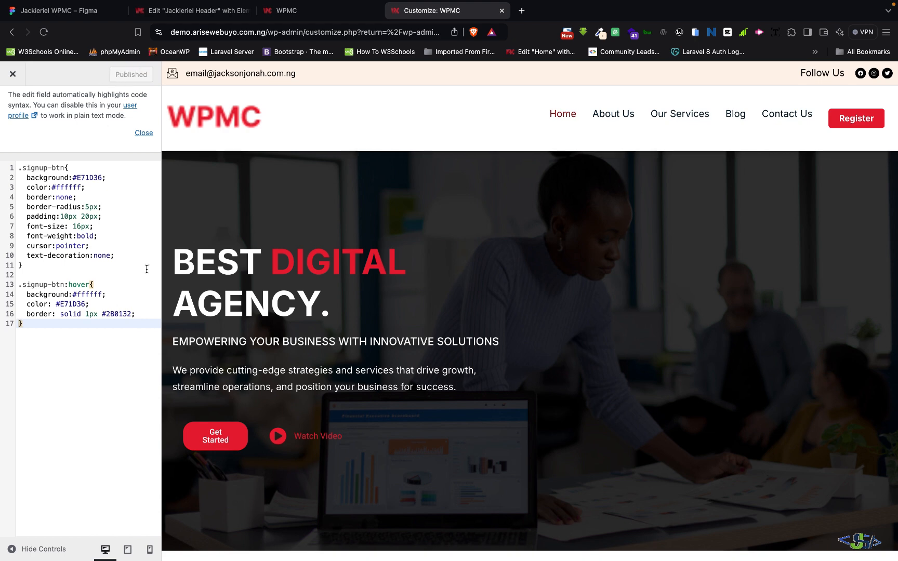
Step: Mark the hover rule's #E71D36 text color as !important and insert a space before its #ffffff background value
{"action": "left_click", "coordinate": [86, 303]}
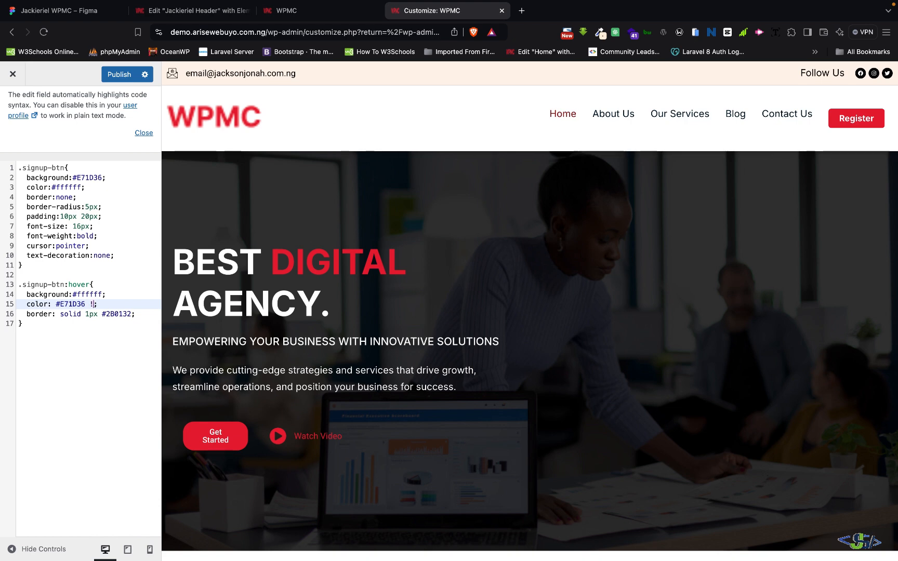
{"action": "type", "text": "!important"}
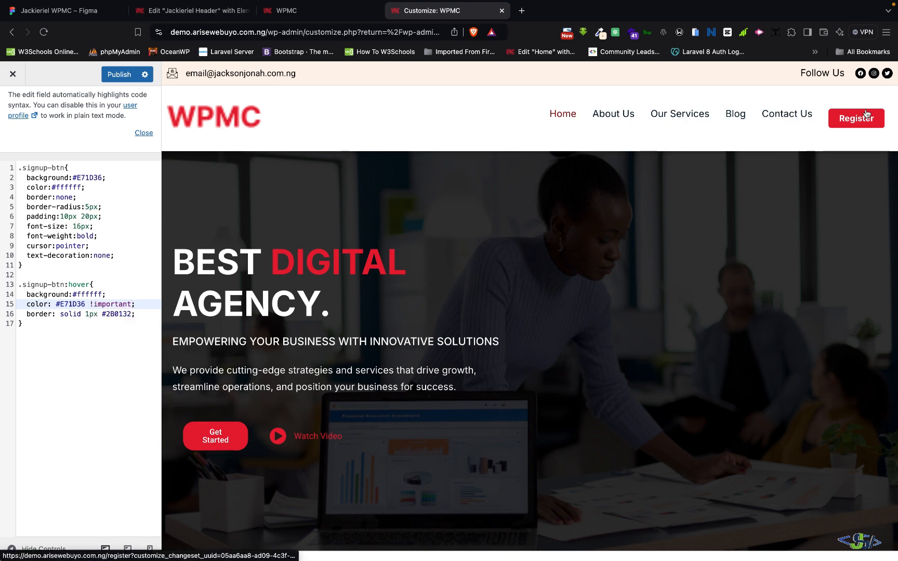
{"action": "left_click", "coordinate": [81, 304]}
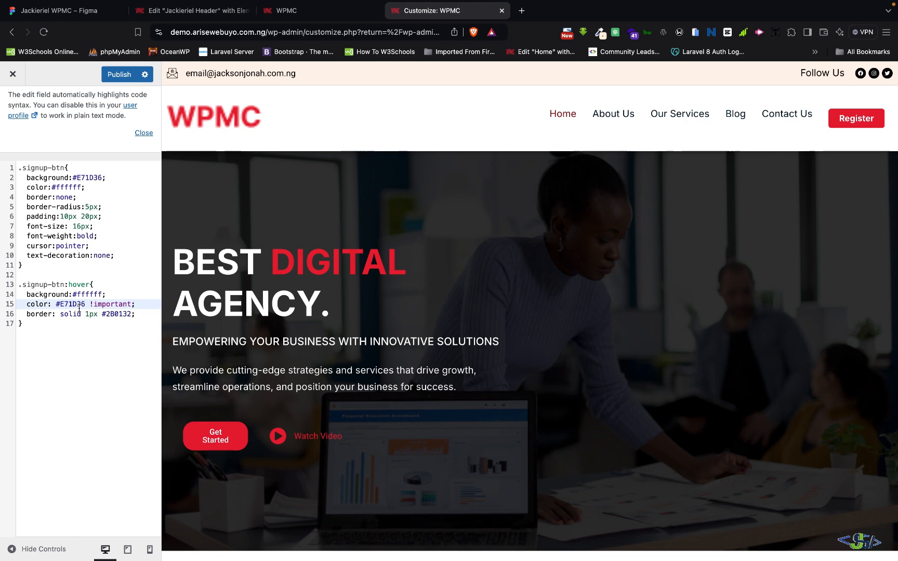
{"action": "left_click", "coordinate": [64, 286]}
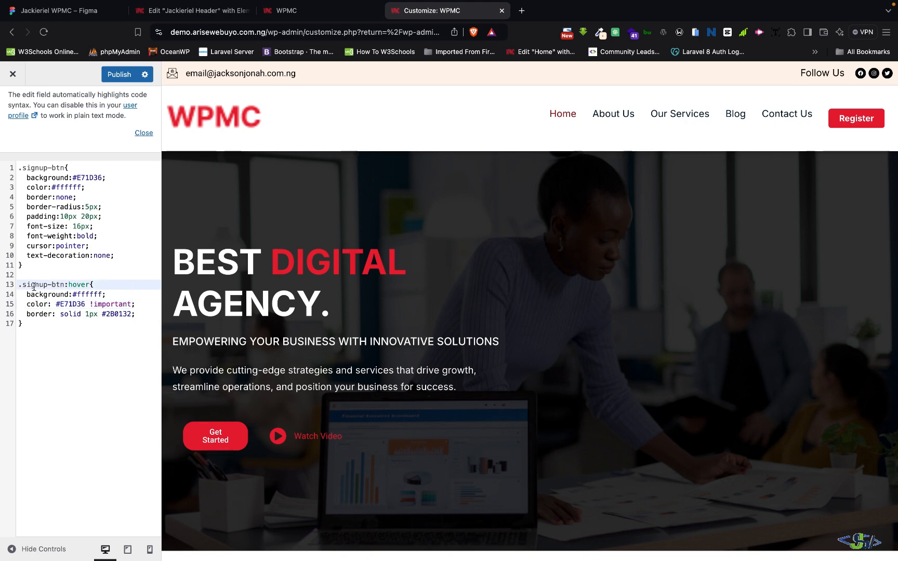
{"action": "left_click", "coordinate": [73, 295]}
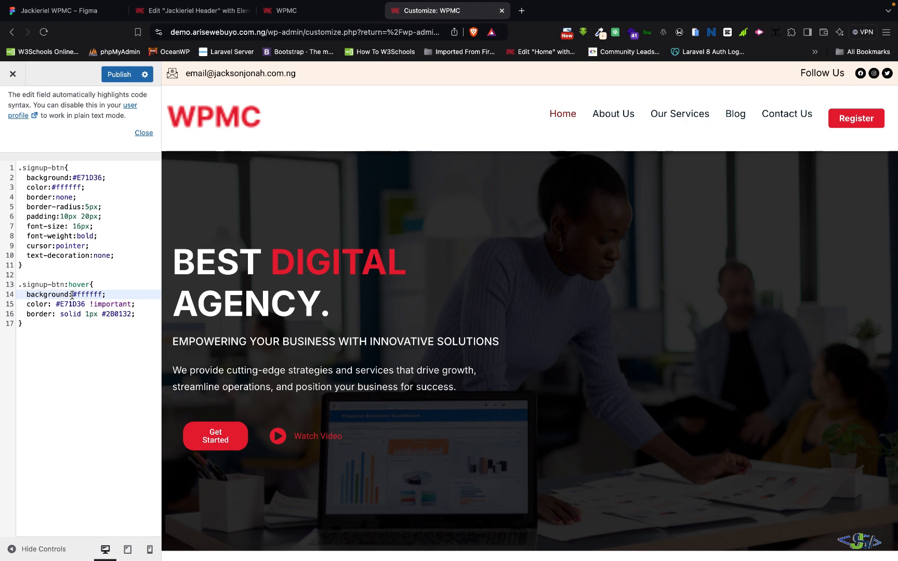
{"action": "left_click", "coordinate": [83, 303]}
{"action": "left_click", "coordinate": [72, 294]}
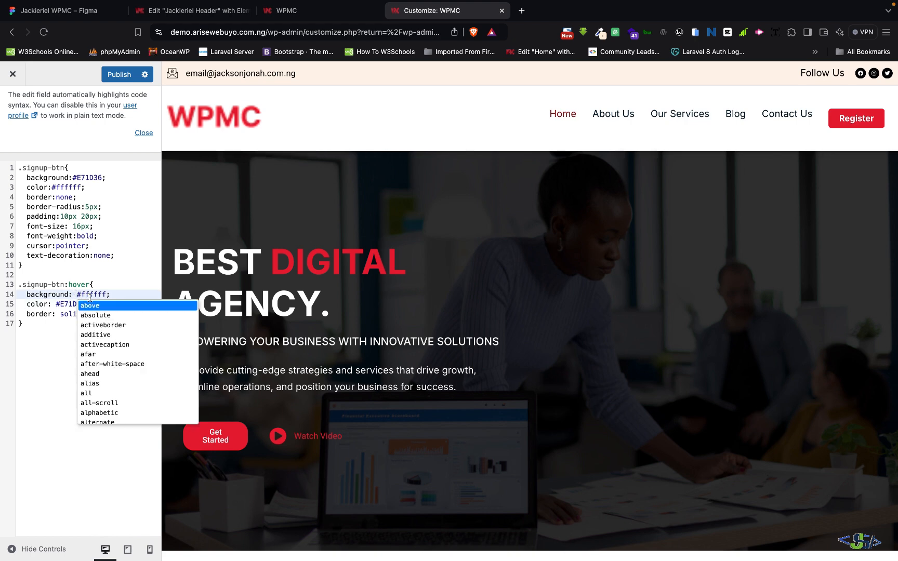
{"action": "key", "text": "Escape"}
{"action": "double_click", "coordinate": [91, 295]}
{"action": "left_click", "coordinate": [131, 284]}
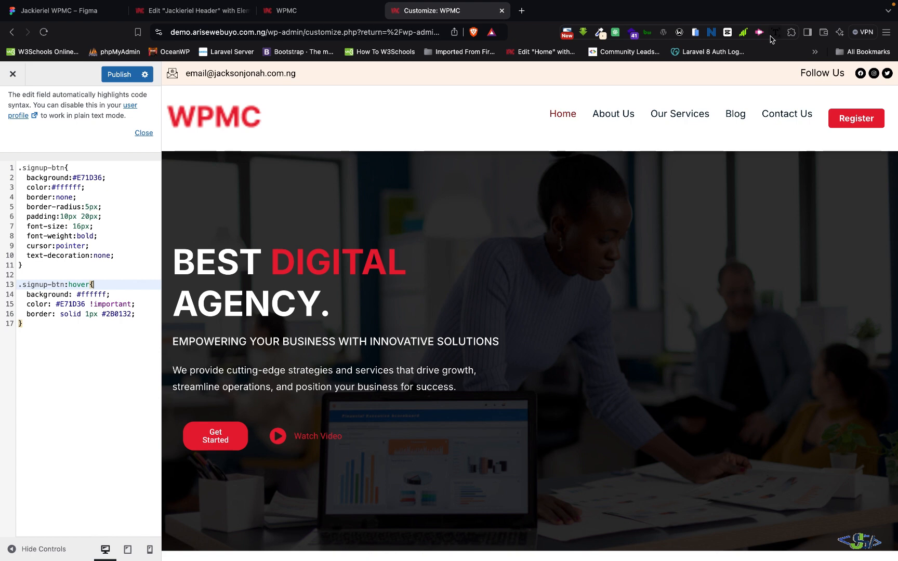
{"action": "left_click", "coordinate": [135, 322]}
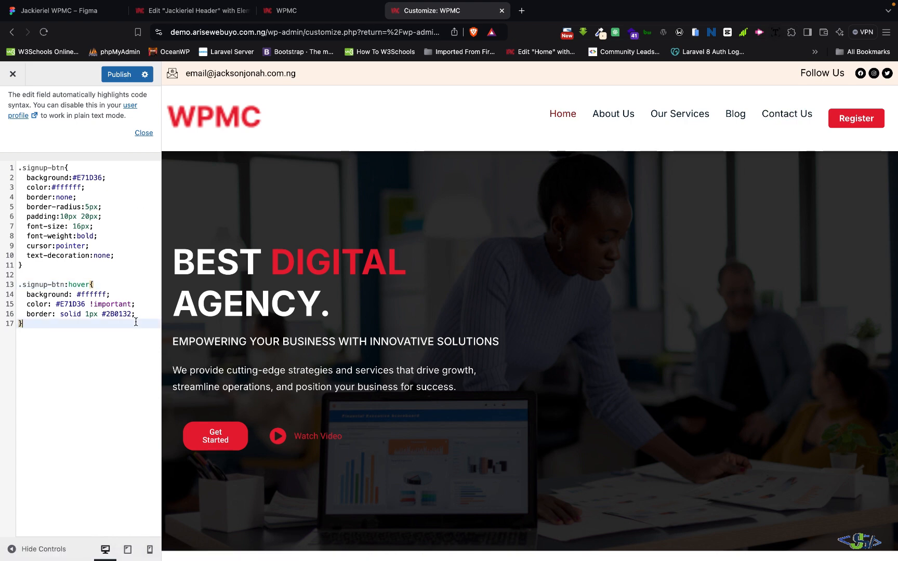
{"action": "double_click", "coordinate": [68, 315]}
{"action": "left_click", "coordinate": [123, 303]}
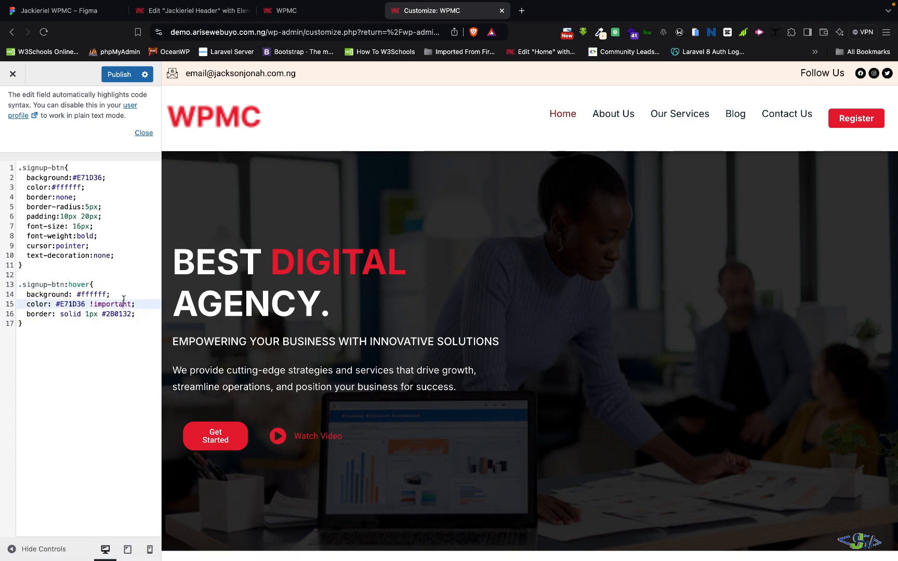
{"action": "left_click", "coordinate": [69, 285]}
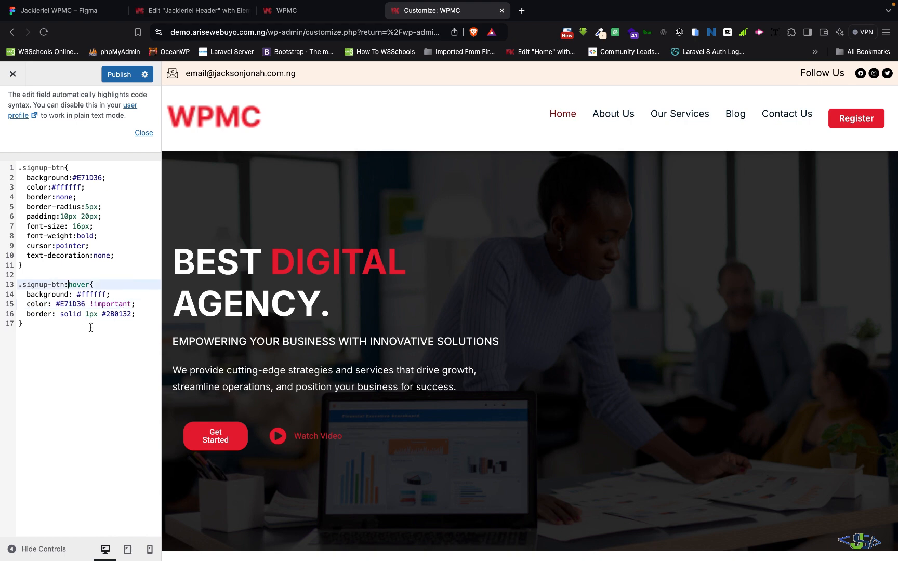
Step: Publish the updated CSS and check the Register button's hover effect on the live WPMC page
{"action": "left_click", "coordinate": [121, 75]}
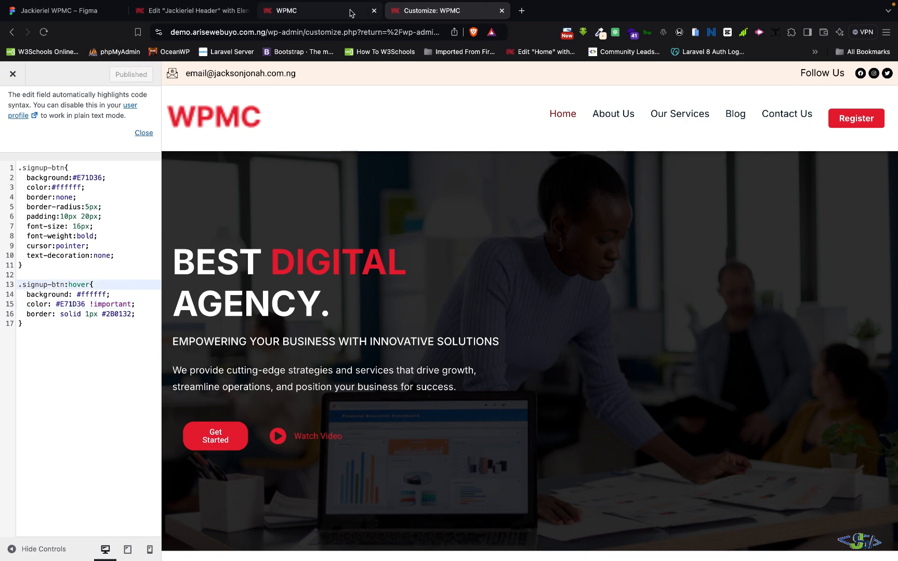
{"action": "left_click", "coordinate": [306, 10]}
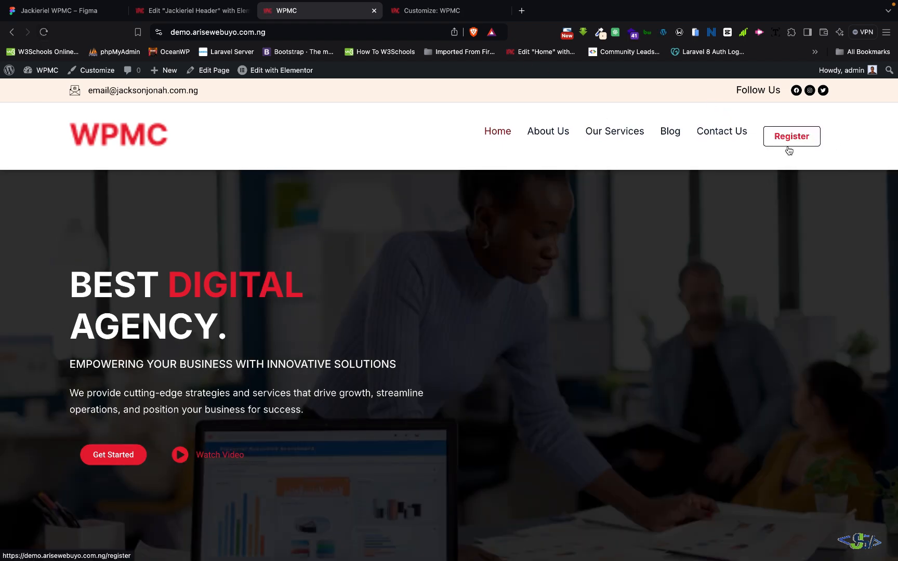
{"action": "left_click", "coordinate": [245, 19]}
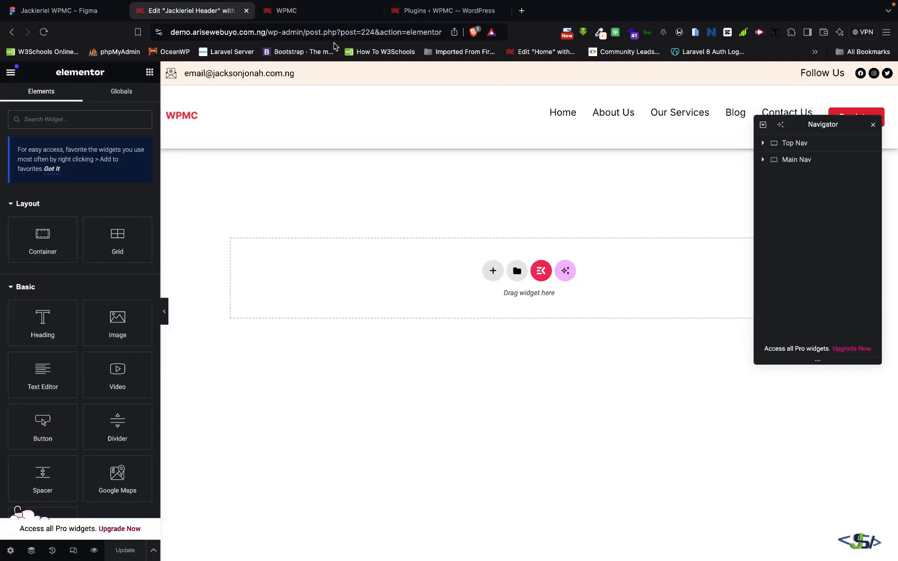
Step: Check how the header behaves on the live WPMC page while the page is scrolled
{"action": "left_click", "coordinate": [307, 13]}
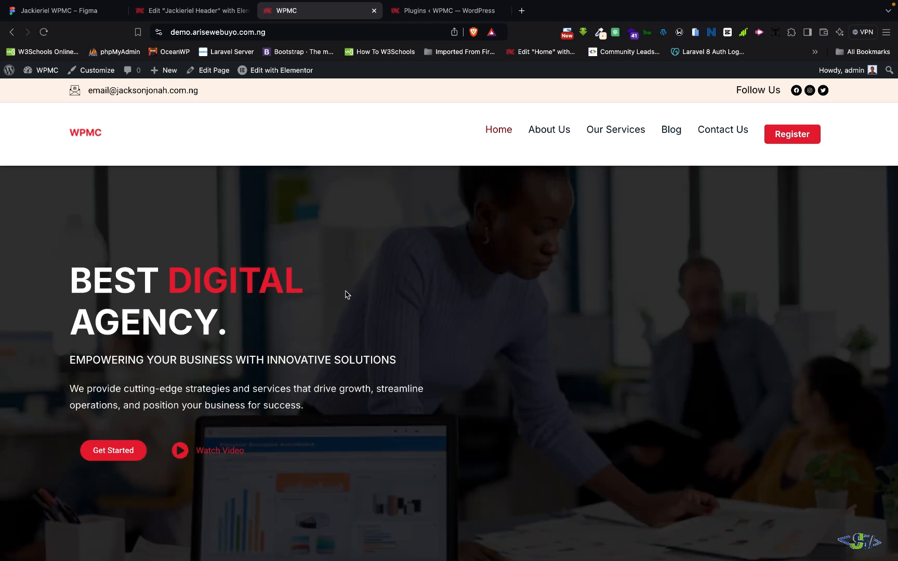
{"action": "scroll", "coordinate": [347, 294], "scroll_direction": "down", "scroll_amount": 1}
{"action": "scroll", "coordinate": [347, 294], "scroll_direction": "down", "scroll_amount": 5}
{"action": "scroll", "coordinate": [345, 295], "scroll_direction": "up", "scroll_amount": 7}
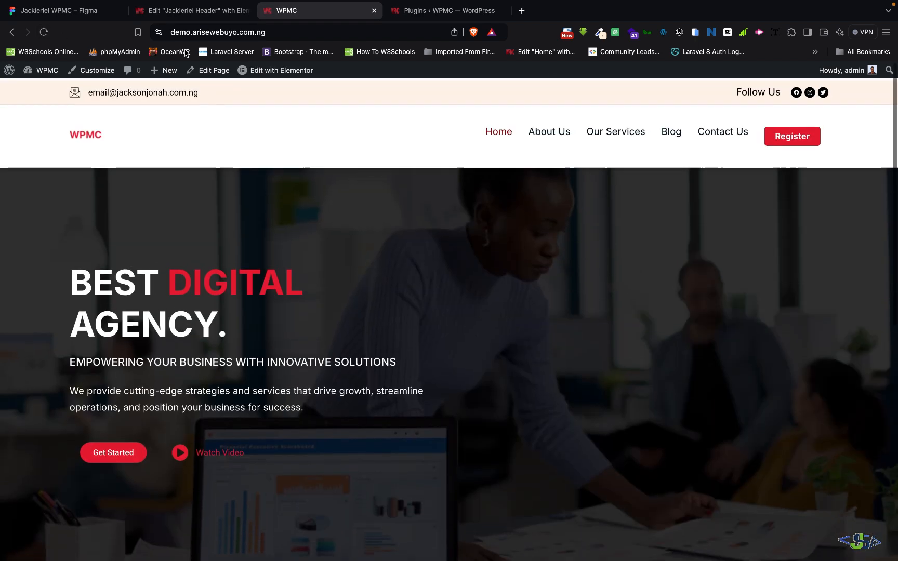
Step: Search the installed WordPress plugins for Sticky Header
{"action": "left_click", "coordinate": [201, 14]}
{"action": "left_click", "coordinate": [414, 15]}
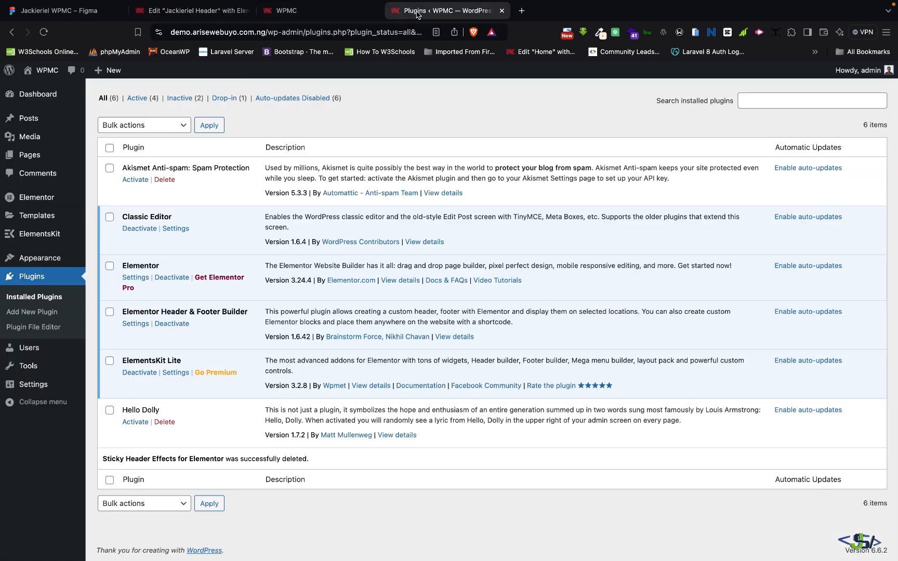
{"action": "scroll", "coordinate": [631, 197], "scroll_direction": "up", "scroll_amount": 5}
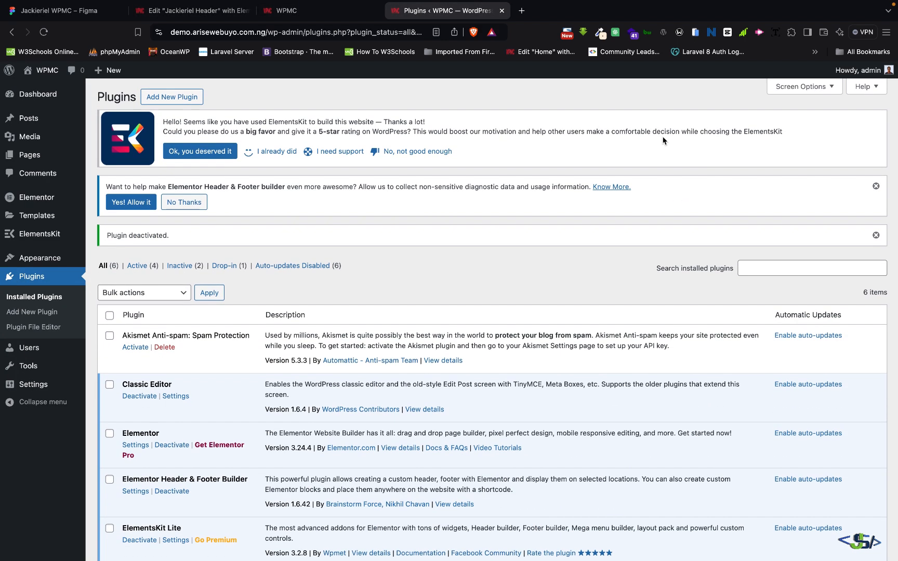
{"action": "left_click", "coordinate": [748, 267]}
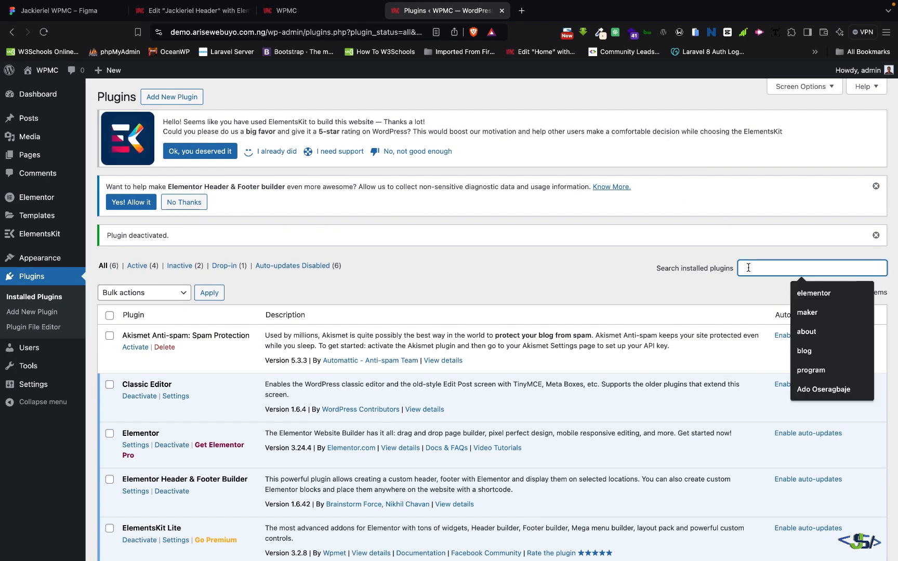
{"action": "type", "text": "stic"}
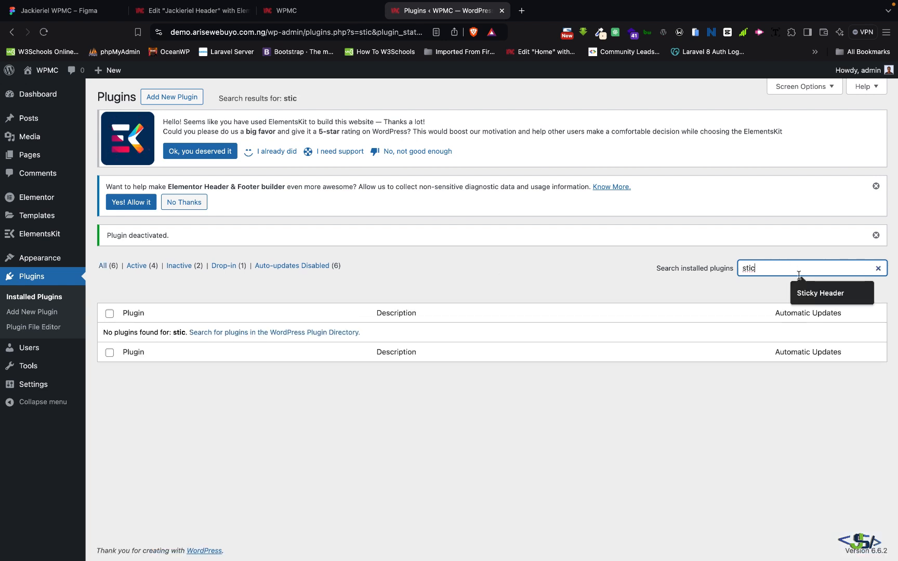
{"action": "left_click", "coordinate": [814, 293]}
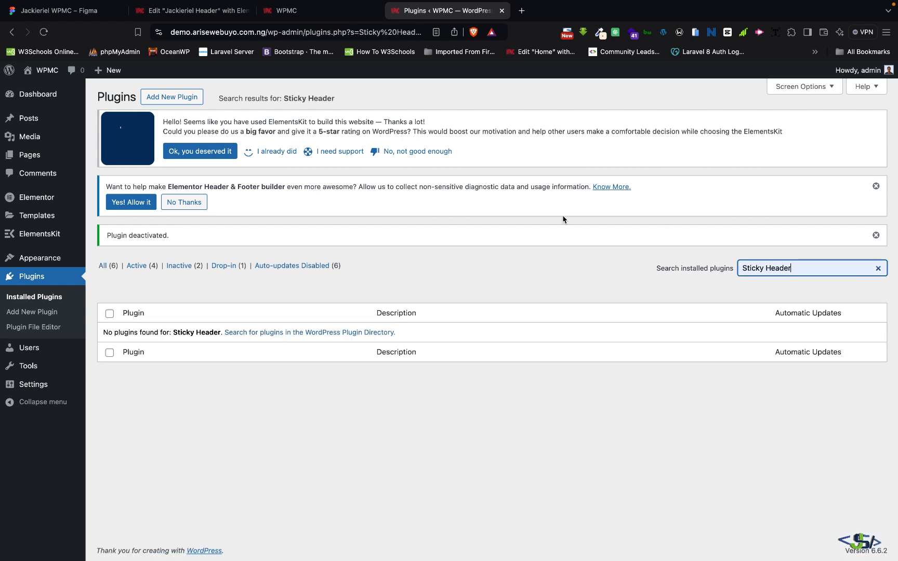
Step: Find Sticky Header Effects for Elementor among the available new plugins, then install and activate it
{"action": "left_click", "coordinate": [171, 98]}
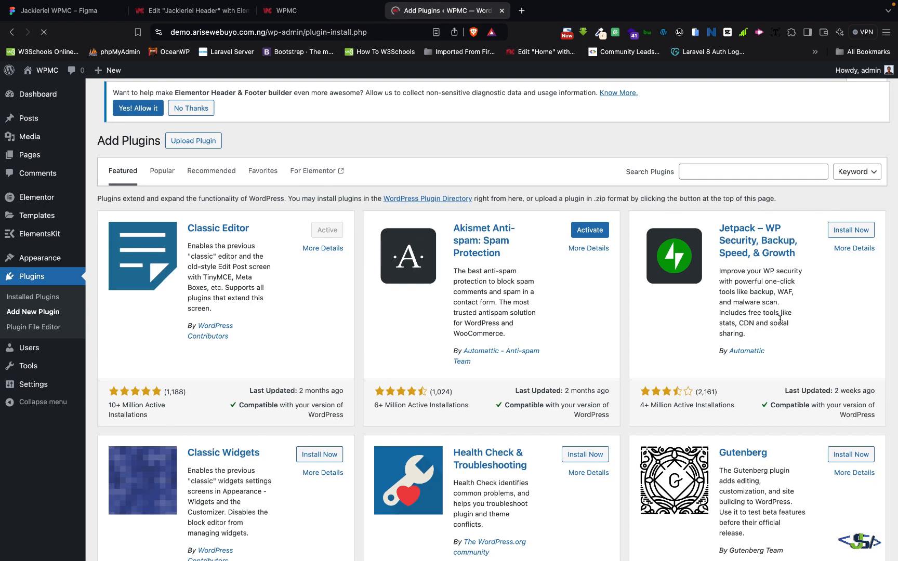
{"action": "left_click", "coordinate": [735, 174]}
{"action": "type", "text": "stic"}
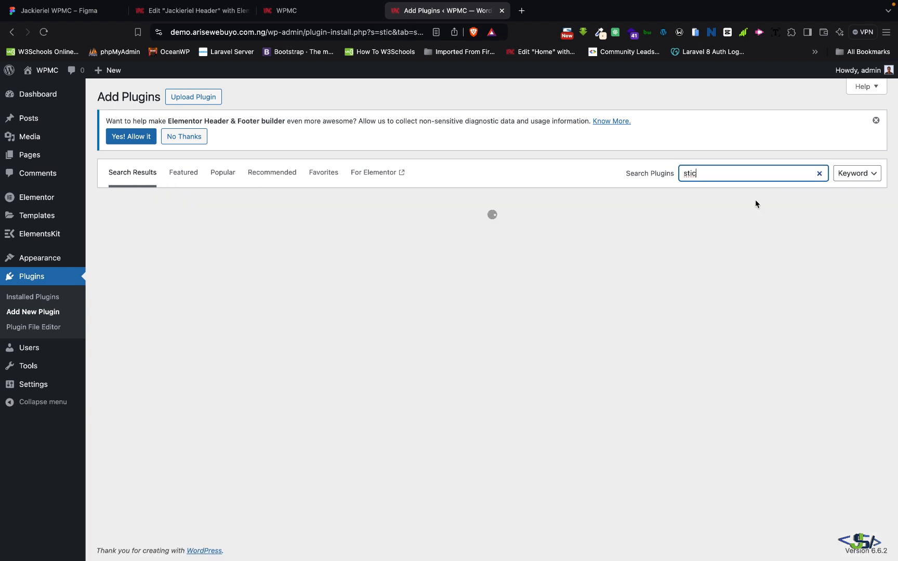
{"action": "left_click", "coordinate": [736, 175]}
{"action": "left_click", "coordinate": [750, 198]}
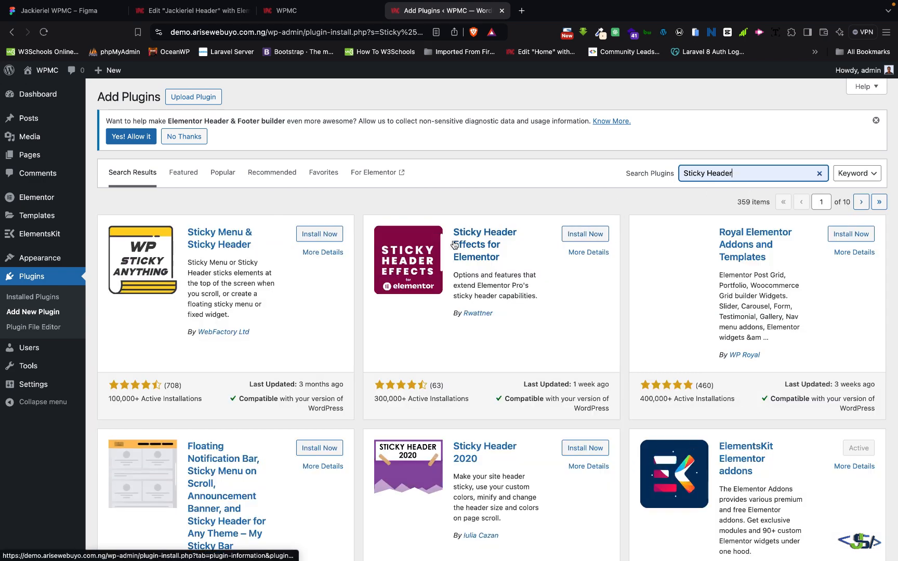
{"action": "left_click", "coordinate": [575, 237]}
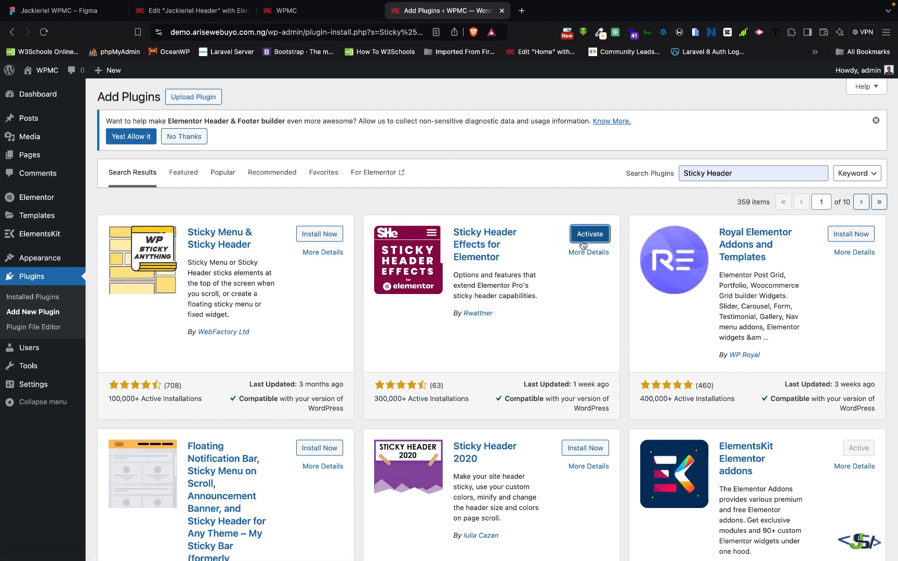
{"action": "left_click", "coordinate": [584, 237]}
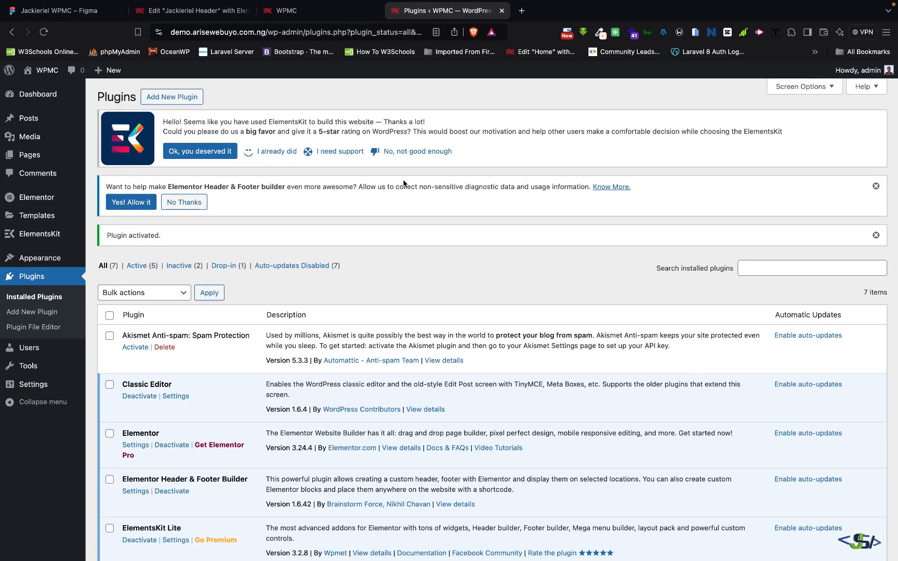
Step: Enable Sticky Header Effects on the Main Nav container of the Elementor header and publish the update
{"action": "left_click", "coordinate": [180, 16]}
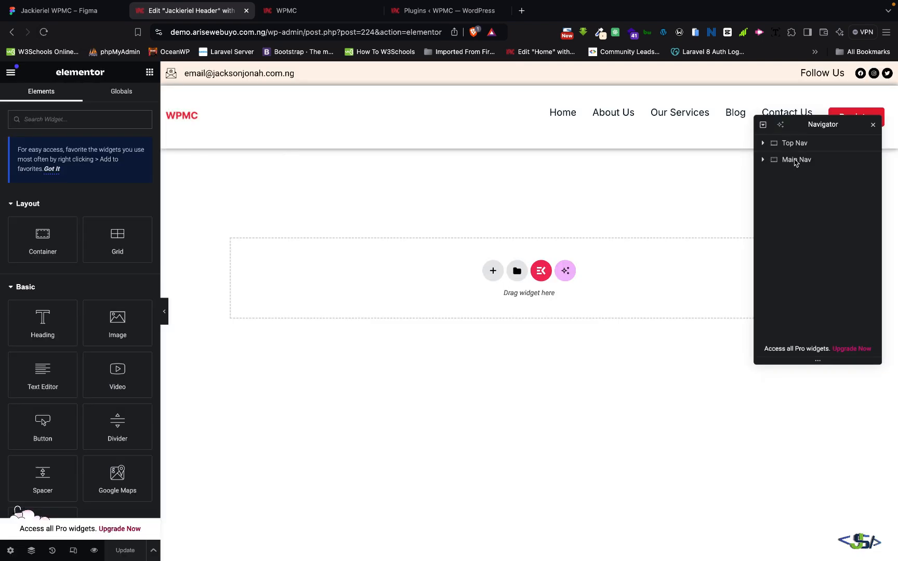
{"action": "left_click", "coordinate": [794, 161]}
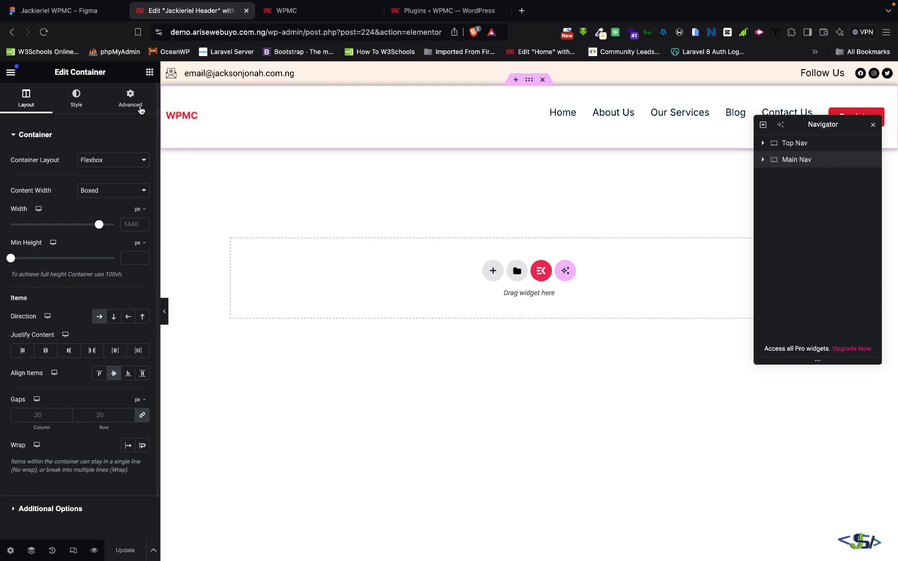
{"action": "left_click", "coordinate": [134, 104]}
{"action": "scroll", "coordinate": [144, 273], "scroll_direction": "down", "scroll_amount": 5}
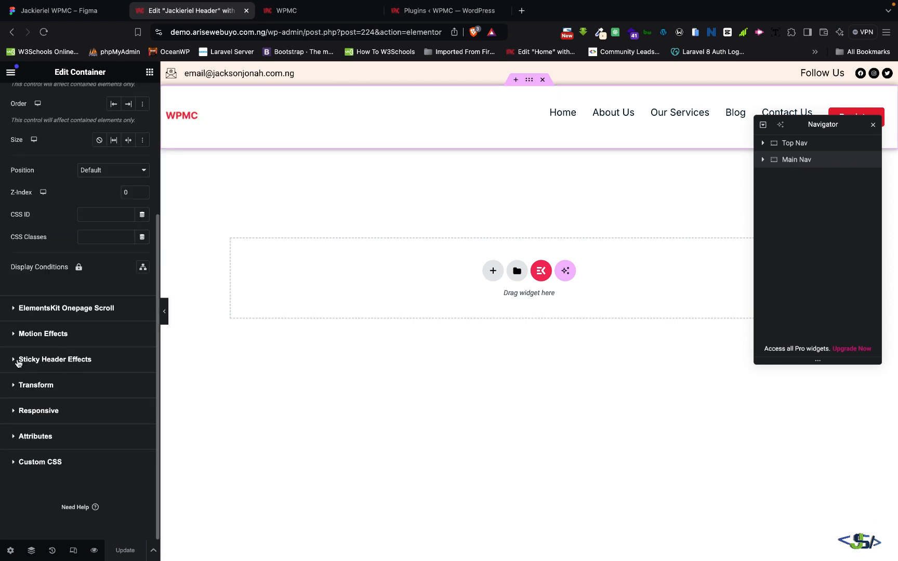
{"action": "left_click", "coordinate": [18, 360]}
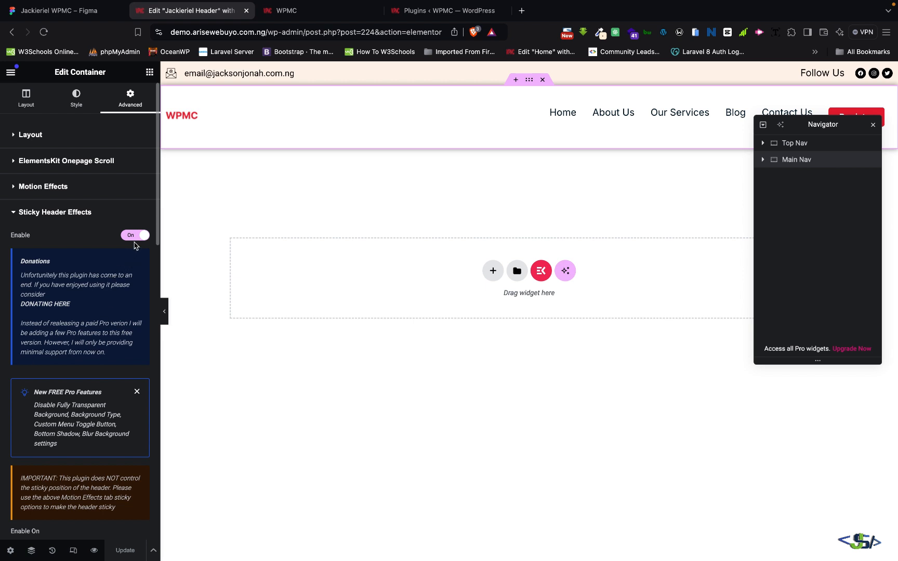
{"action": "left_click", "coordinate": [138, 237]}
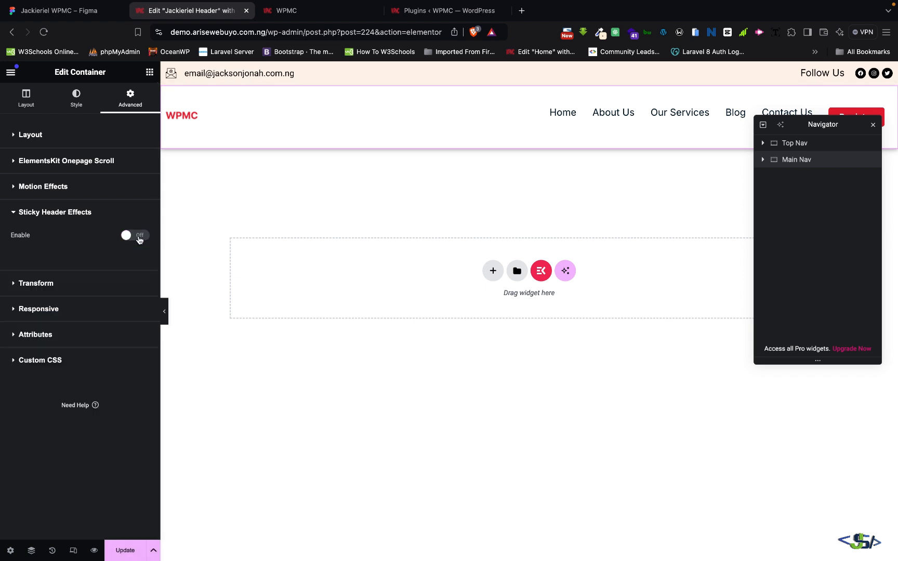
{"action": "left_click", "coordinate": [138, 237]}
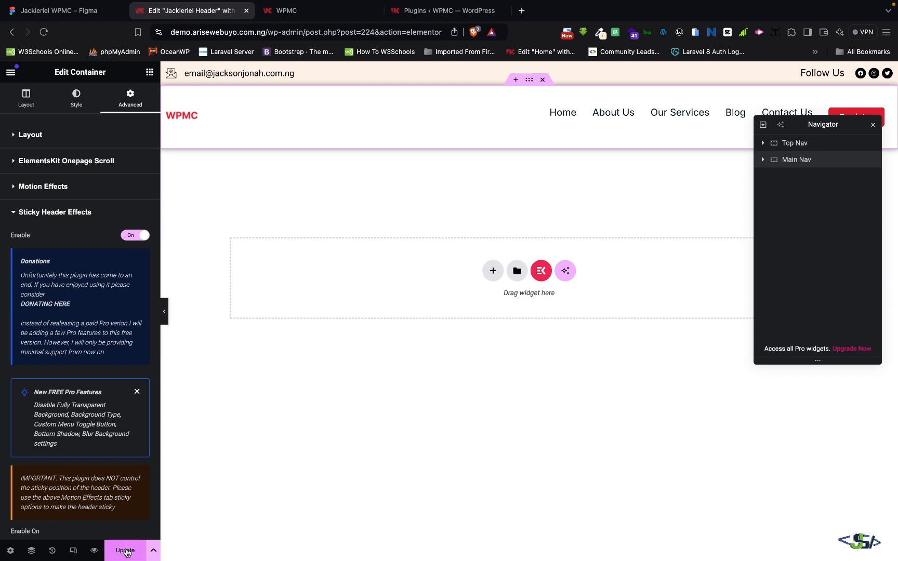
{"action": "left_click", "coordinate": [125, 550]}
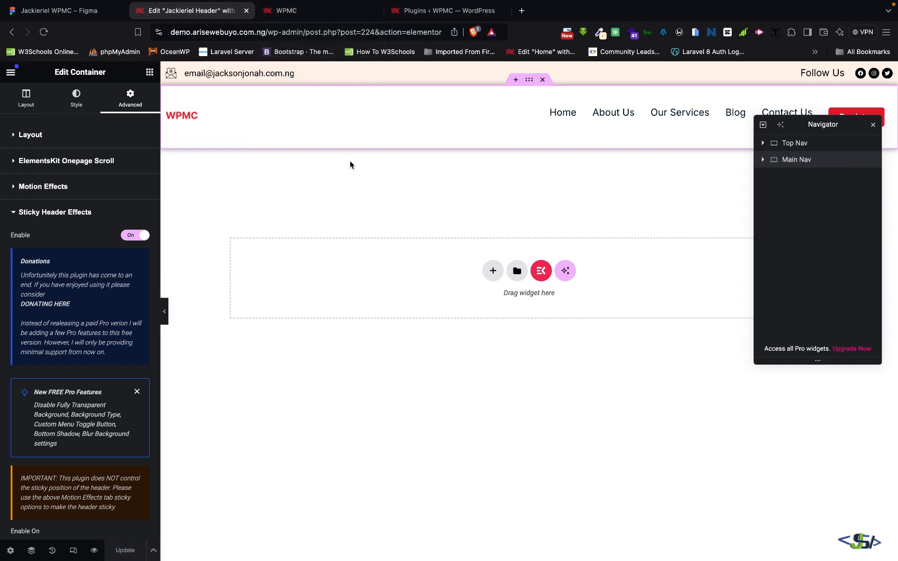
Step: Reload the live WPMC page and check how the main navigation behaves while scrolling down and back up
{"action": "left_click", "coordinate": [325, 19]}
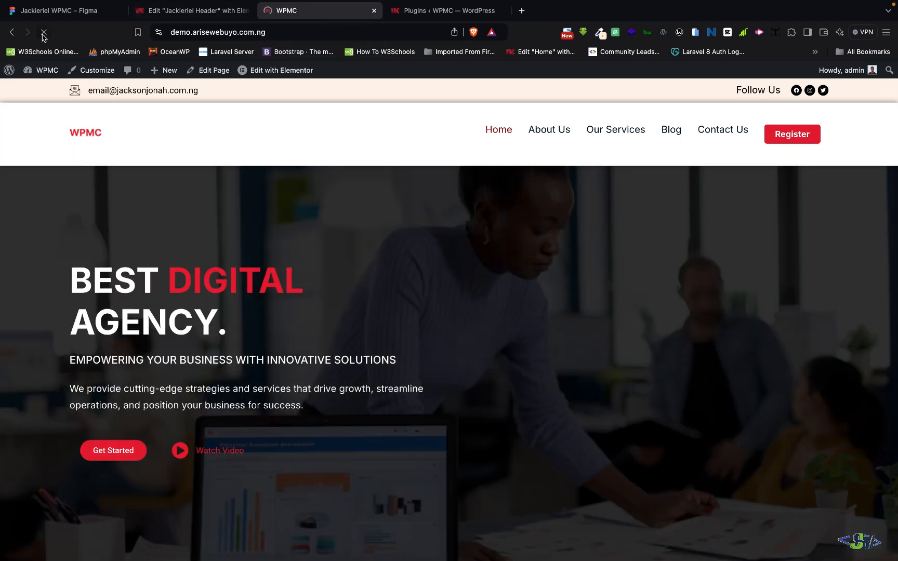
{"action": "scroll", "coordinate": [297, 277], "scroll_direction": "down", "scroll_amount": 10}
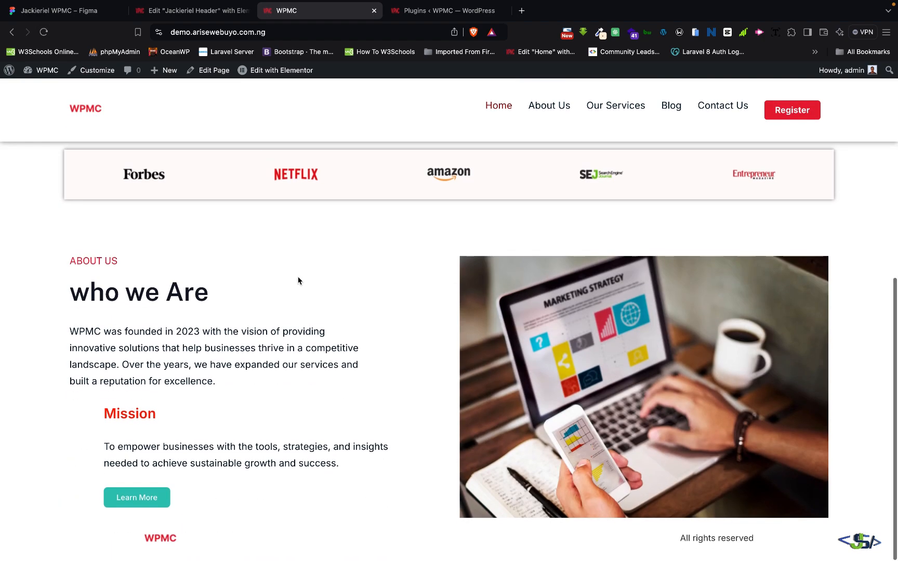
{"action": "scroll", "coordinate": [299, 280], "scroll_direction": "up", "scroll_amount": 3}
{"action": "scroll", "coordinate": [298, 281], "scroll_direction": "down", "scroll_amount": 3}
{"action": "scroll", "coordinate": [298, 279], "scroll_direction": "up", "scroll_amount": 10}
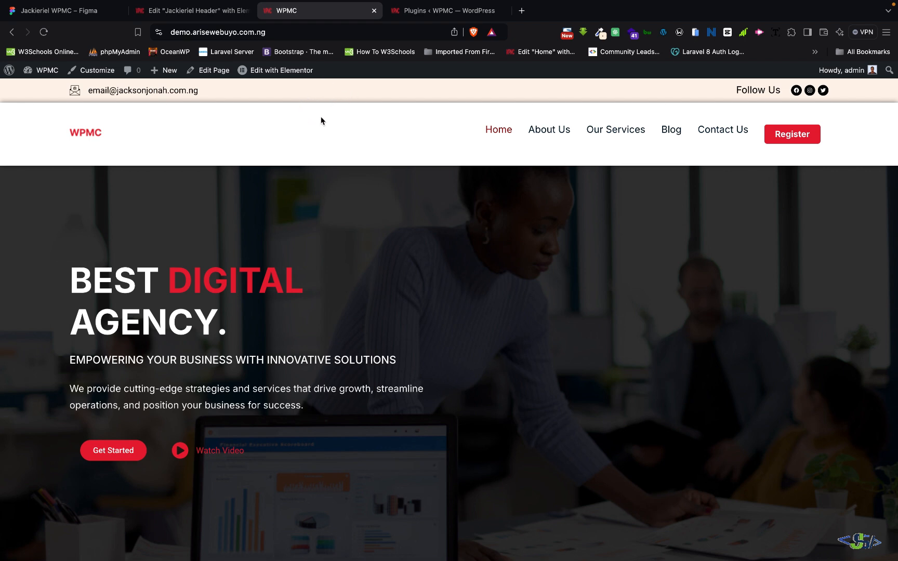
Step: Reset the box shadow on the Main Nav container in the Elementor header and publish the update
{"action": "left_click", "coordinate": [203, 14]}
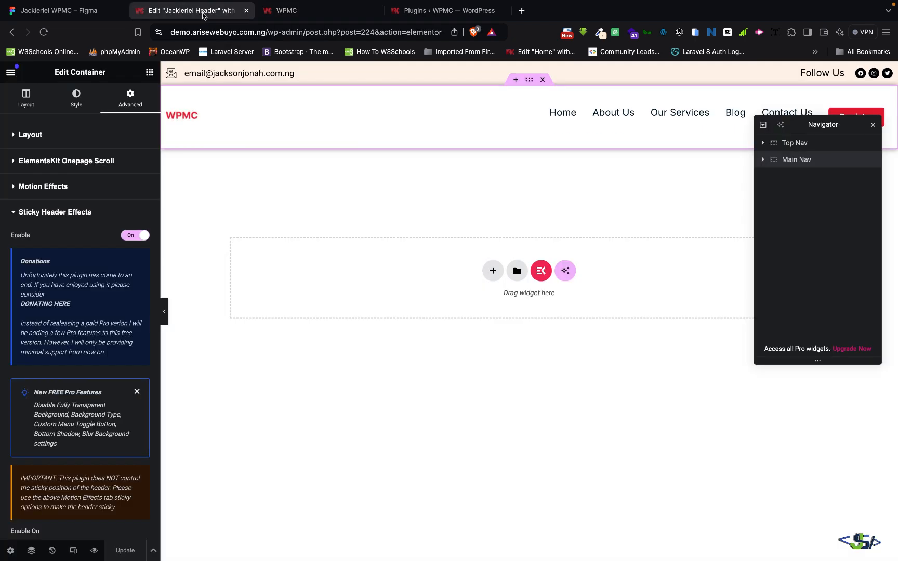
{"action": "left_click", "coordinate": [515, 79]}
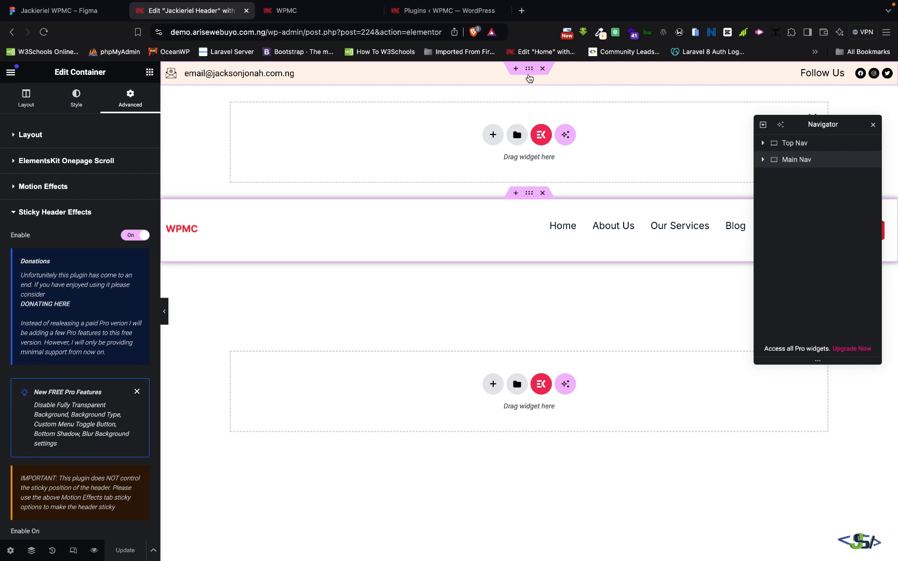
{"action": "left_click", "coordinate": [529, 69]}
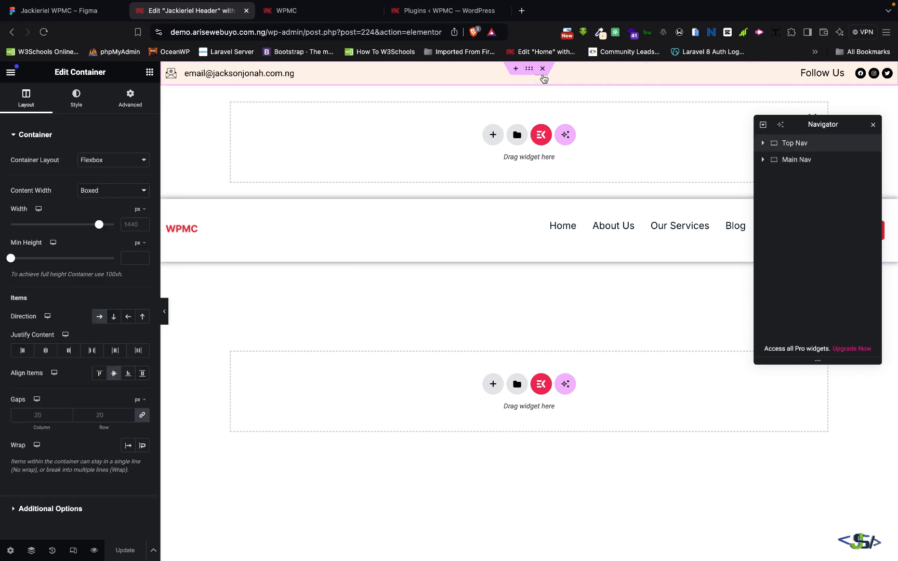
{"action": "left_click", "coordinate": [791, 160]}
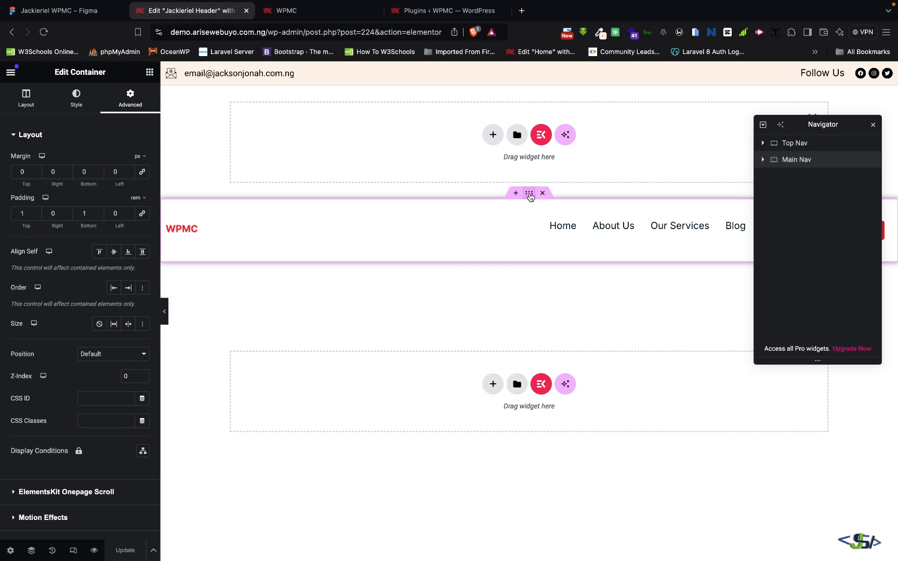
{"action": "left_click", "coordinate": [76, 98]}
{"action": "left_click", "coordinate": [68, 351]}
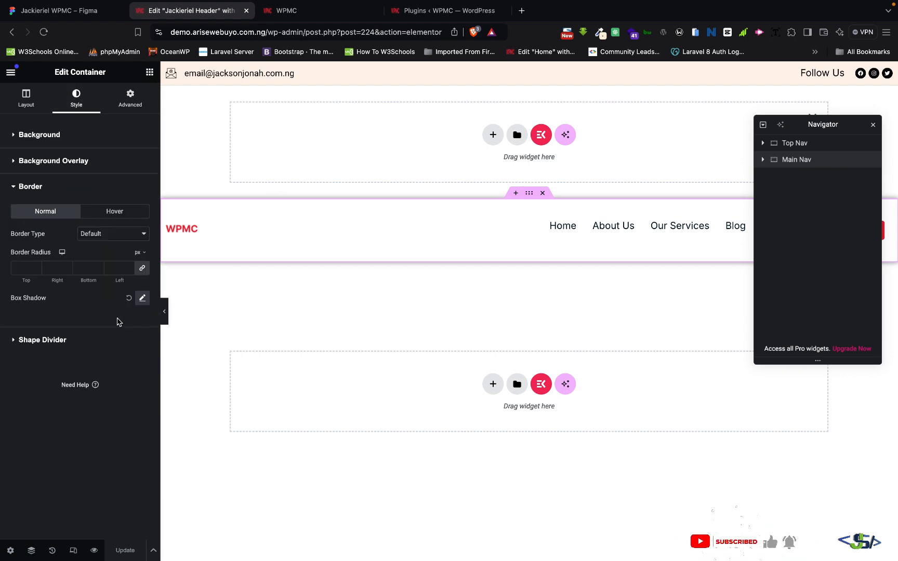
{"action": "left_click", "coordinate": [128, 299]}
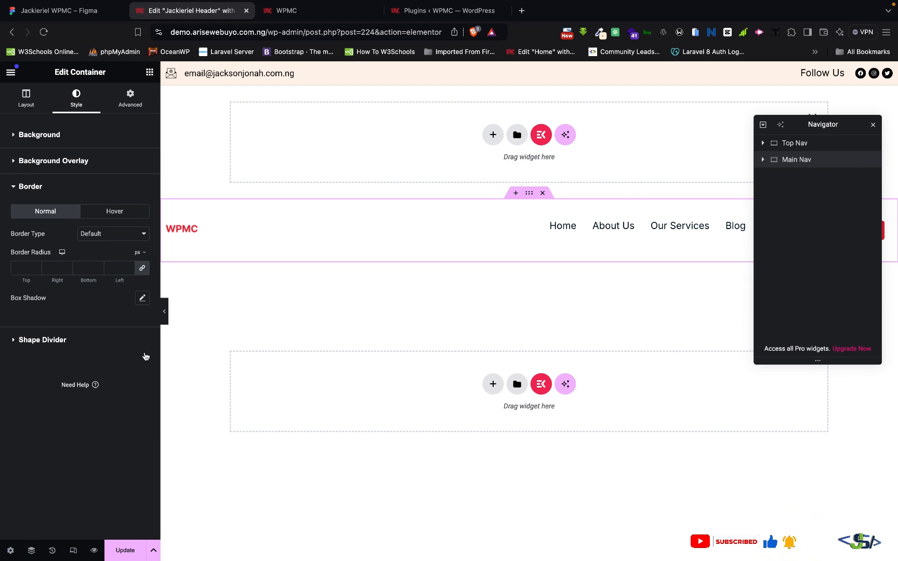
{"action": "left_click", "coordinate": [125, 550]}
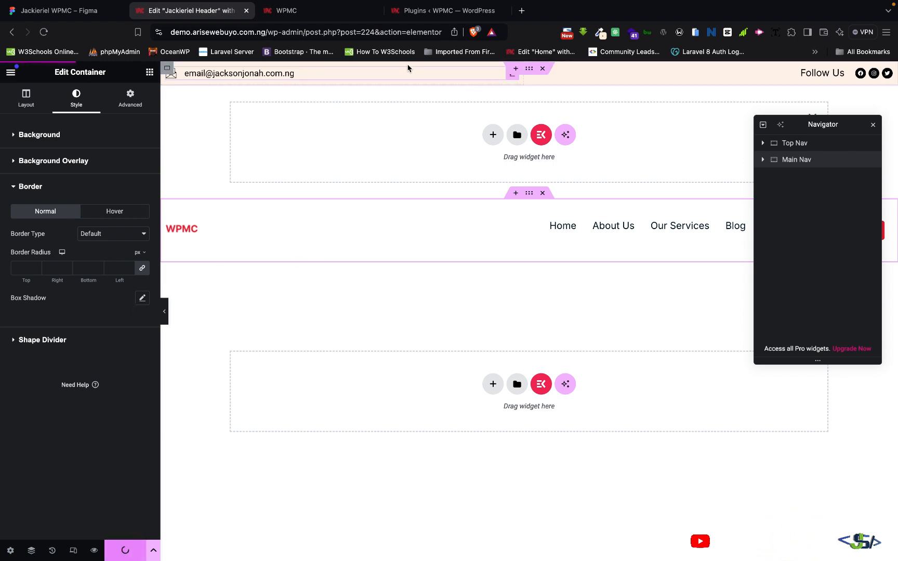
Step: Reload the live WPMC page and check the main navigation's lower edge at rest and while scrolling
{"action": "left_click", "coordinate": [316, 11]}
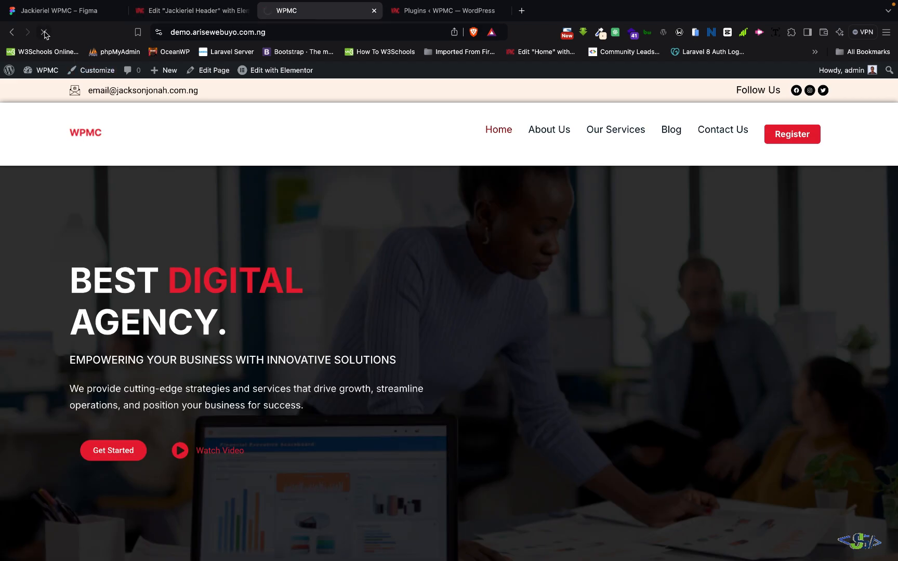
{"action": "scroll", "coordinate": [281, 273], "scroll_direction": "down", "scroll_amount": 5}
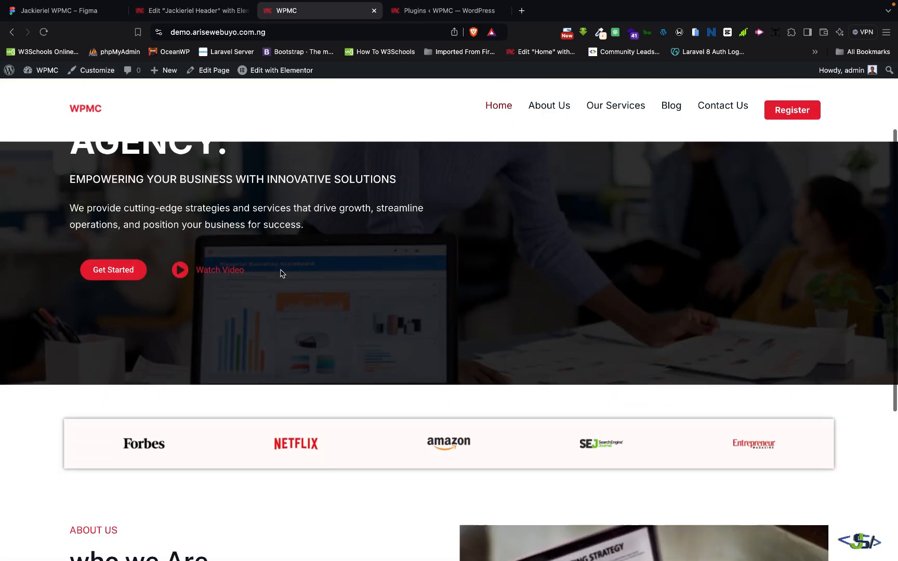
{"action": "scroll", "coordinate": [281, 273], "scroll_direction": "up", "scroll_amount": 5}
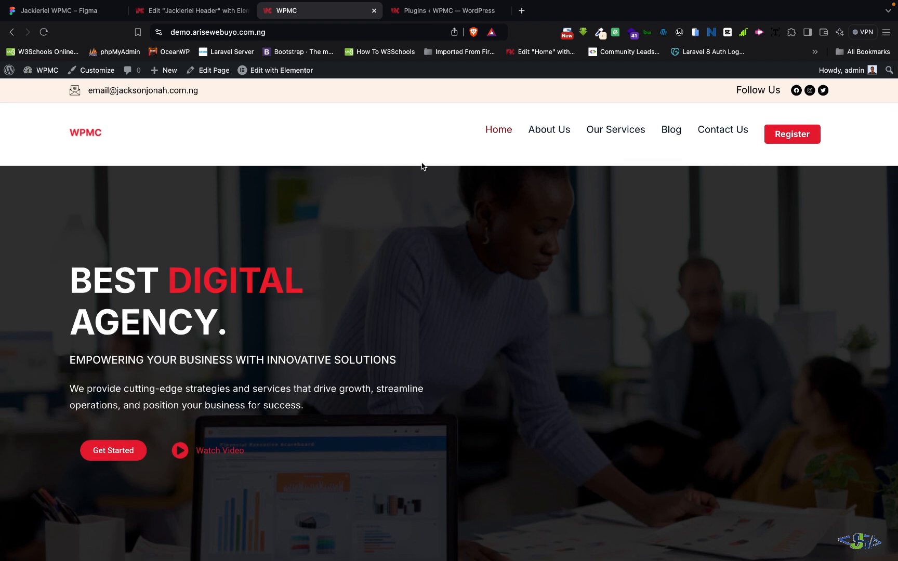
Step: Turn on Transparent Header in the Main Nav container's Sticky Header Effects and publish the update
{"action": "left_click", "coordinate": [205, 17]}
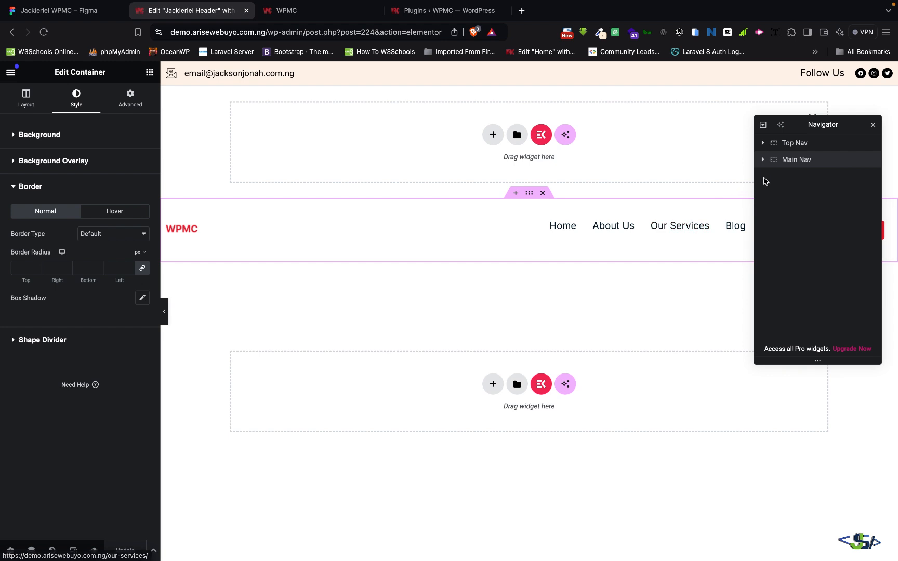
{"action": "left_click", "coordinate": [800, 147]}
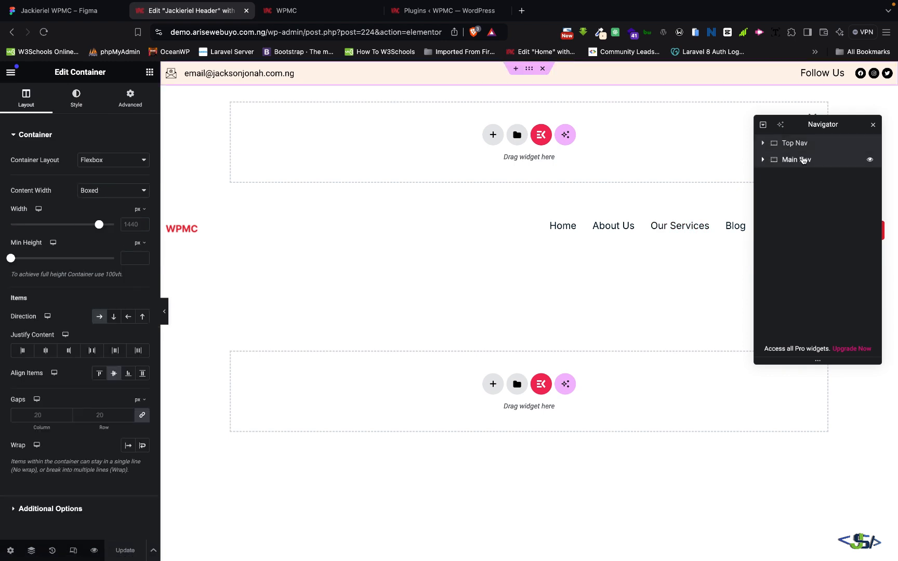
{"action": "left_click", "coordinate": [797, 159]}
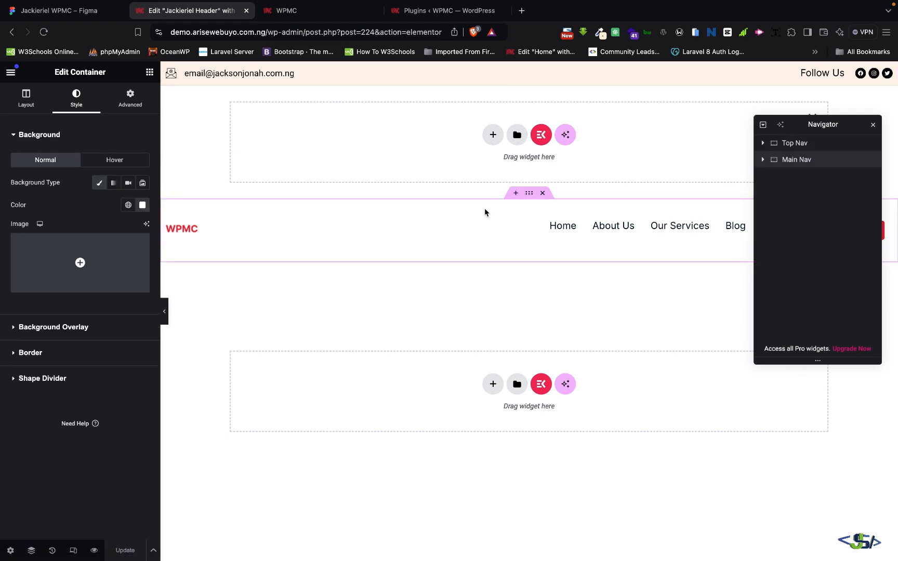
{"action": "left_click", "coordinate": [130, 98]}
{"action": "scroll", "coordinate": [72, 359], "scroll_direction": "down", "scroll_amount": 5}
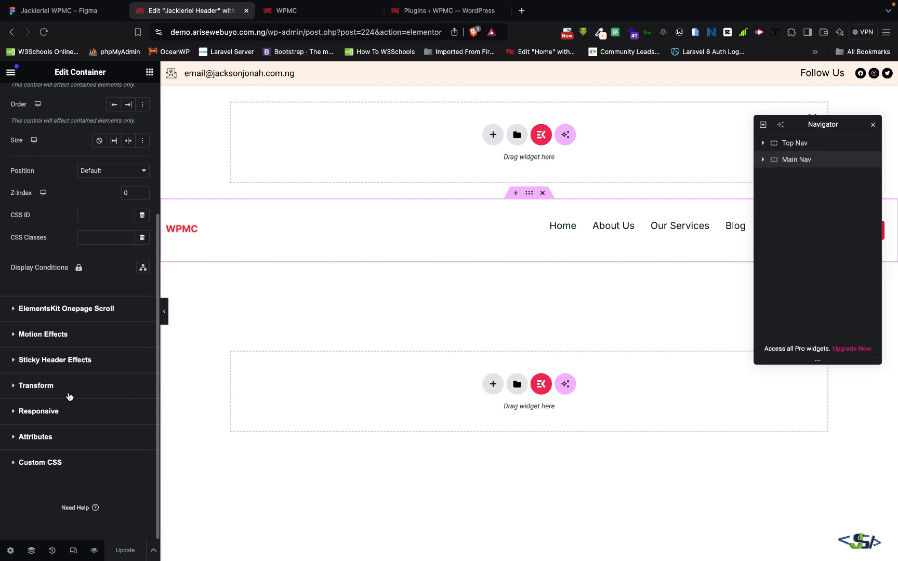
{"action": "left_click", "coordinate": [66, 363]}
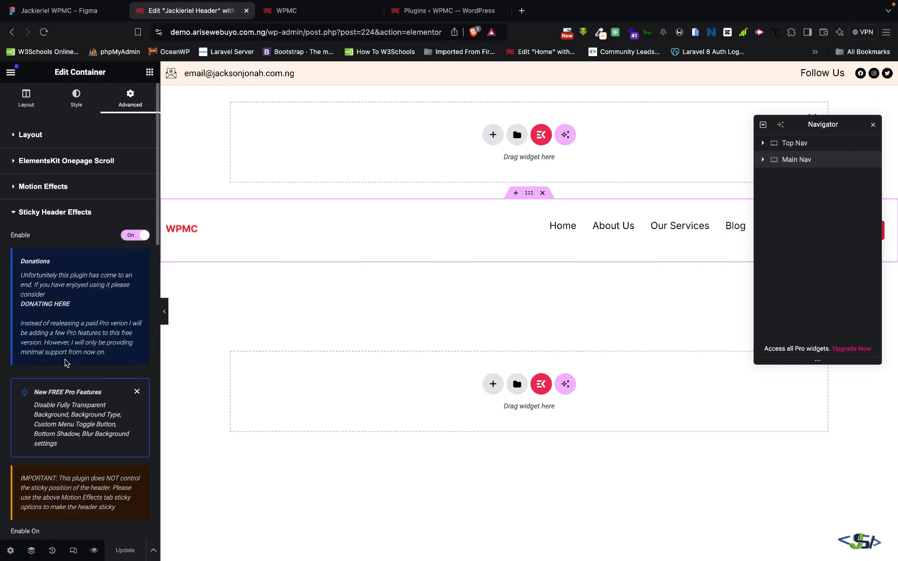
{"action": "scroll", "coordinate": [78, 379], "scroll_direction": "down", "scroll_amount": 6}
{"action": "scroll", "coordinate": [79, 382], "scroll_direction": "down", "scroll_amount": 5}
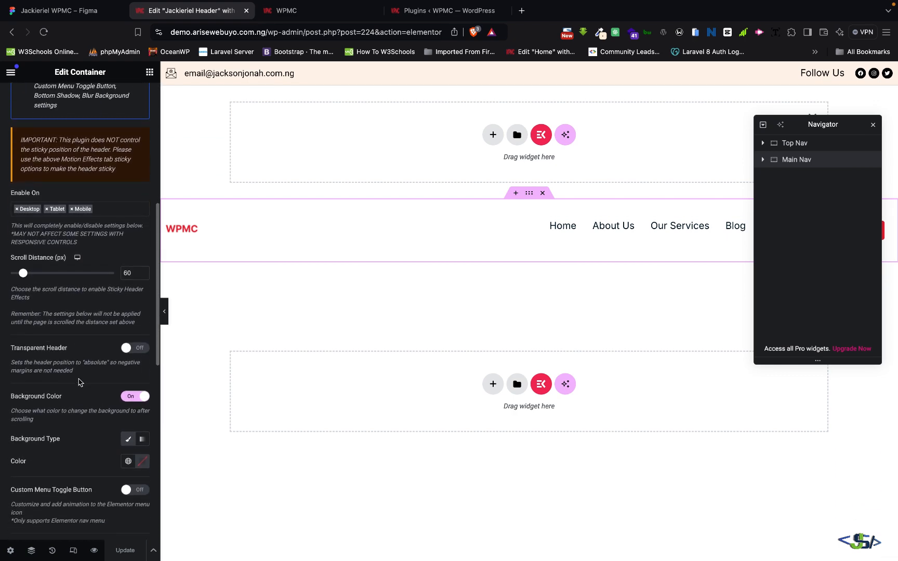
{"action": "scroll", "coordinate": [116, 388], "scroll_direction": "down", "scroll_amount": 1}
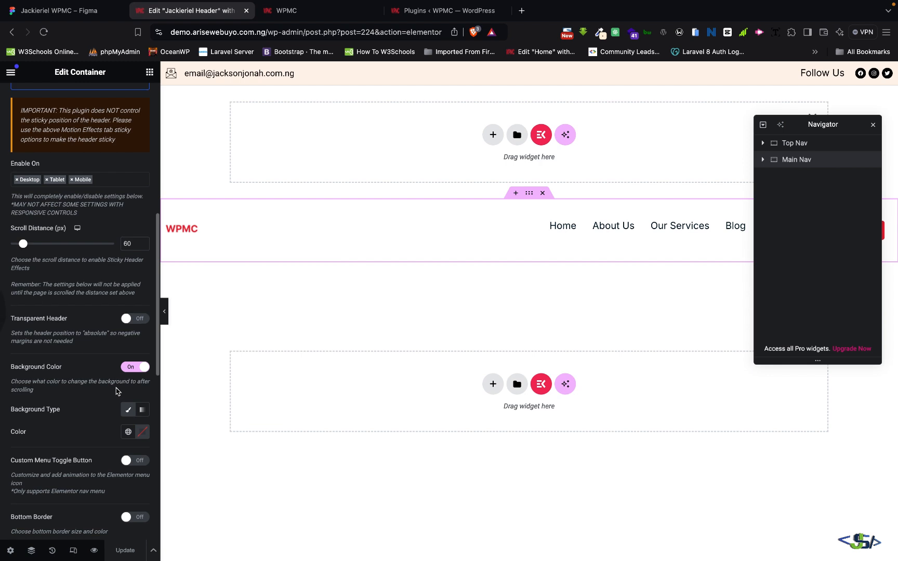
{"action": "left_click", "coordinate": [134, 319]}
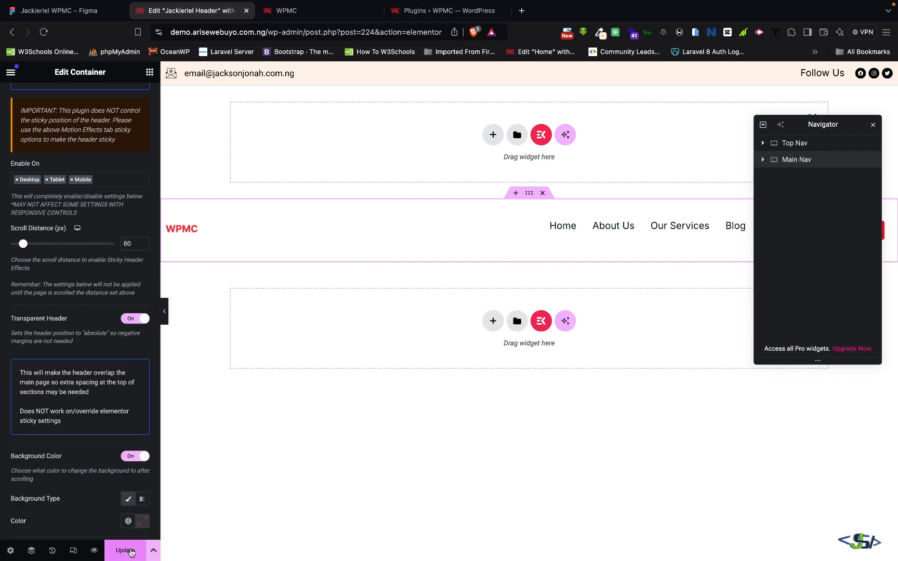
{"action": "left_click", "coordinate": [124, 550]}
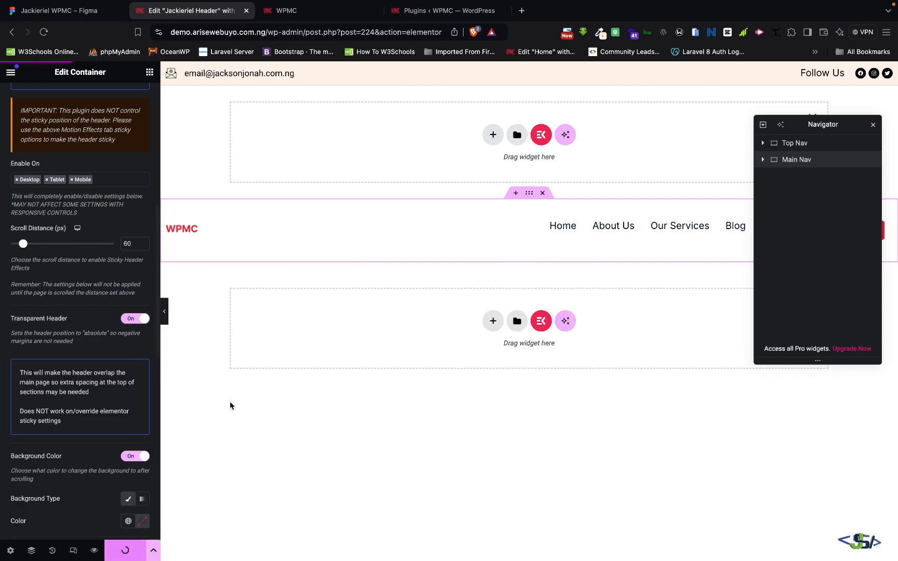
Step: Check how the transparent header looks over the hero image and during scrolling on the live WPMC page
{"action": "left_click", "coordinate": [321, 16]}
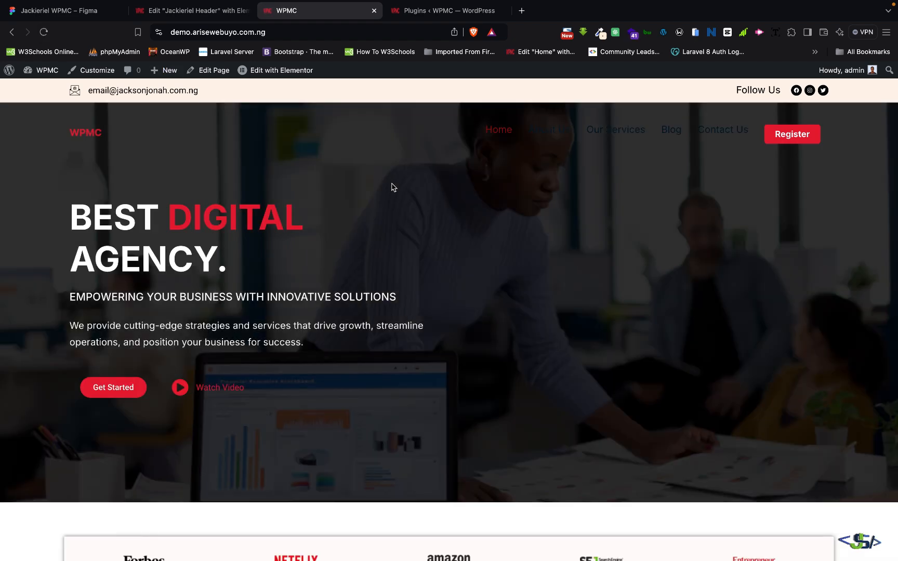
{"action": "scroll", "coordinate": [327, 181], "scroll_direction": "down", "scroll_amount": 5}
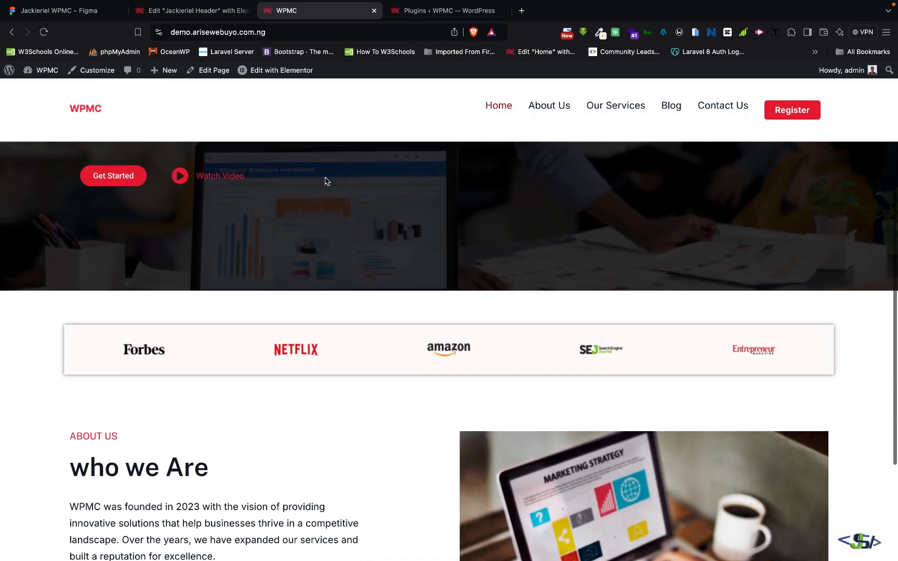
{"action": "scroll", "coordinate": [327, 181], "scroll_direction": "up", "scroll_amount": 5}
Step: Turn off Transparent Header and turn on Bottom Shadow in the Main Nav container's Sticky Header Effects, publishing the update
{"action": "left_click", "coordinate": [207, 13]}
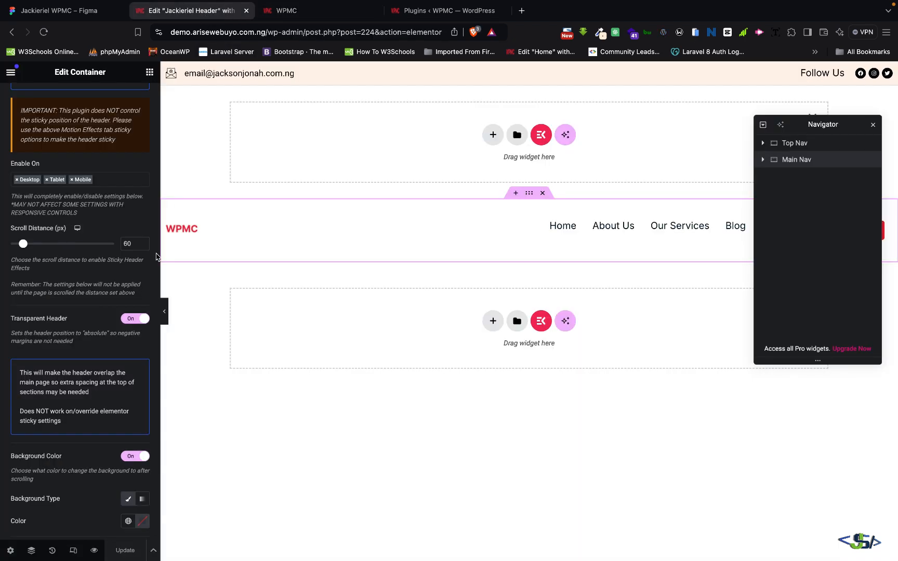
{"action": "left_click", "coordinate": [138, 319]}
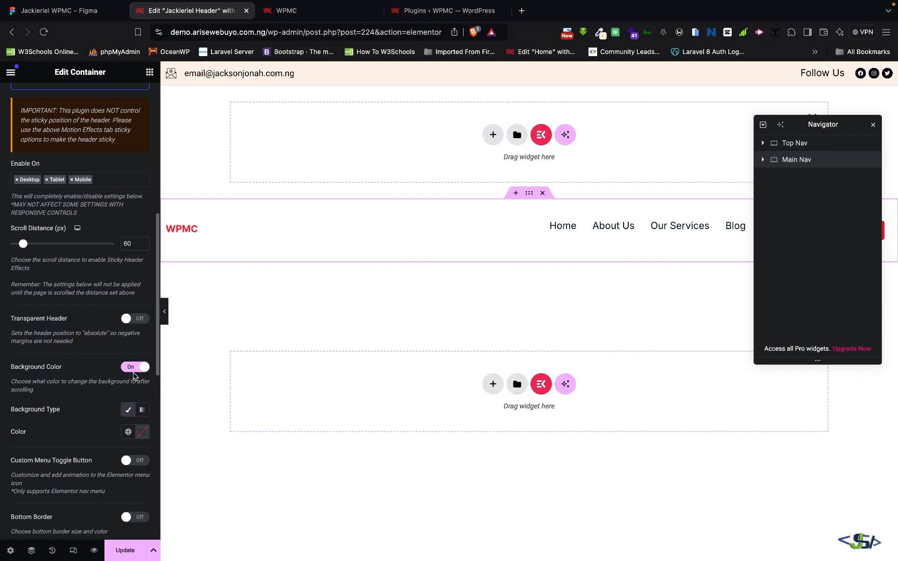
{"action": "scroll", "coordinate": [134, 375], "scroll_direction": "down", "scroll_amount": 3}
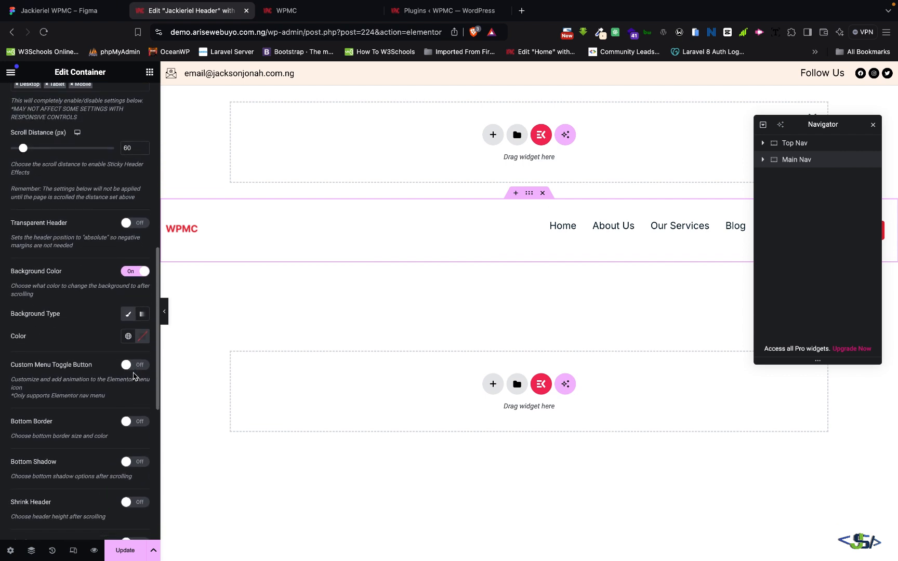
{"action": "scroll", "coordinate": [134, 376], "scroll_direction": "down", "scroll_amount": 2}
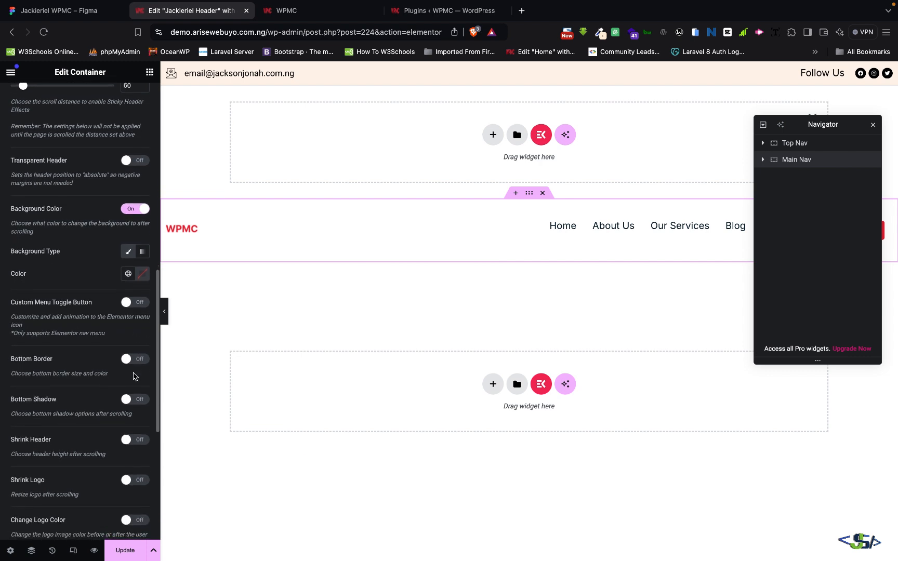
{"action": "scroll", "coordinate": [133, 376], "scroll_direction": "down", "scroll_amount": 2}
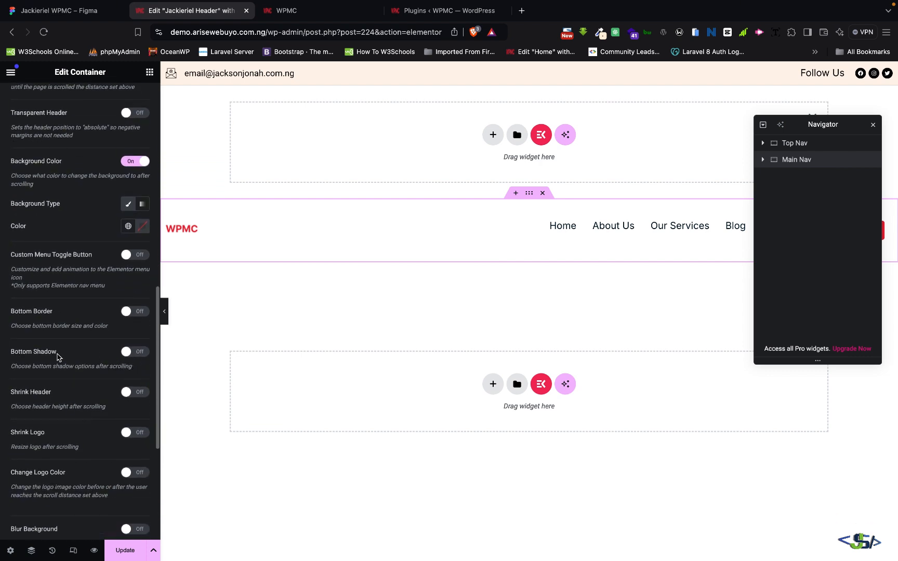
{"action": "left_click", "coordinate": [136, 353]}
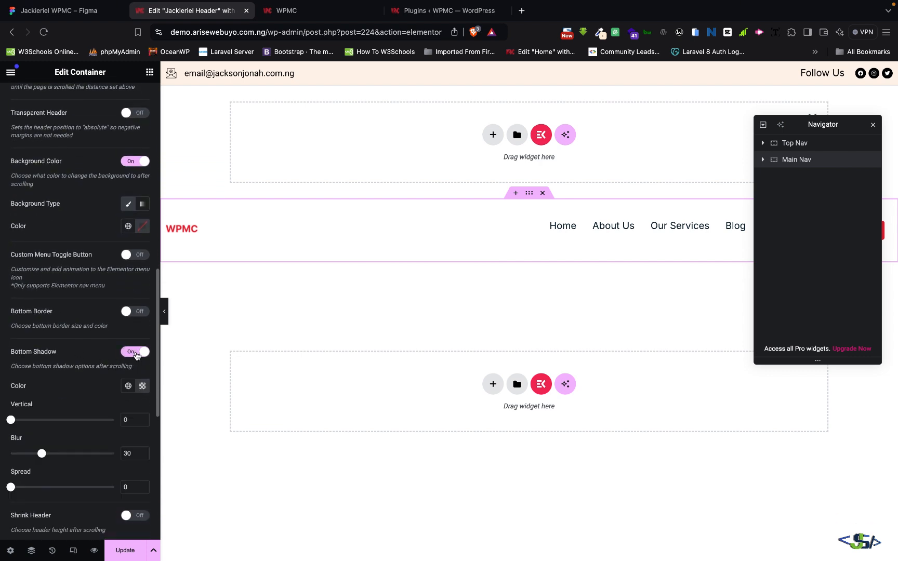
{"action": "left_click", "coordinate": [130, 550]}
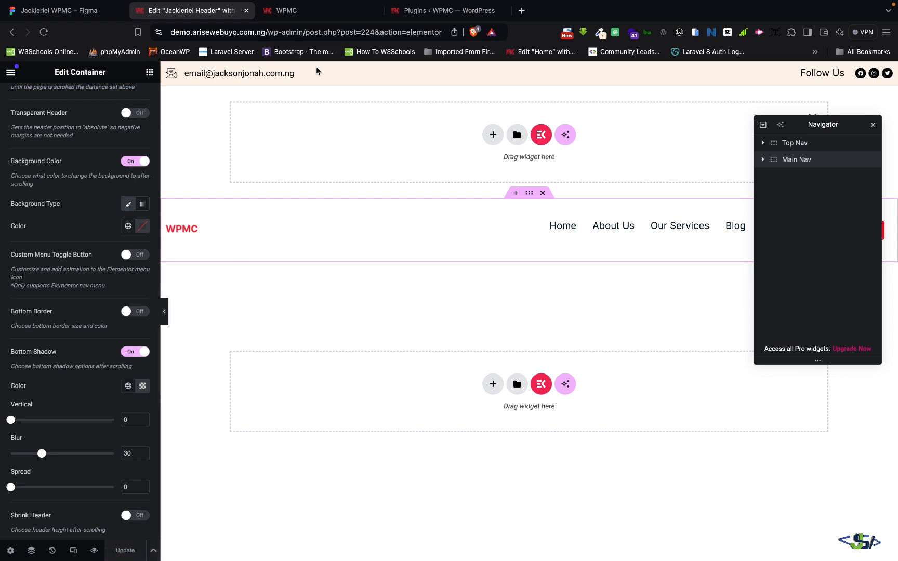
Step: Check the main navigation's bottom shadow at rest and while scrolling on the live WPMC page
{"action": "left_click", "coordinate": [295, 10]}
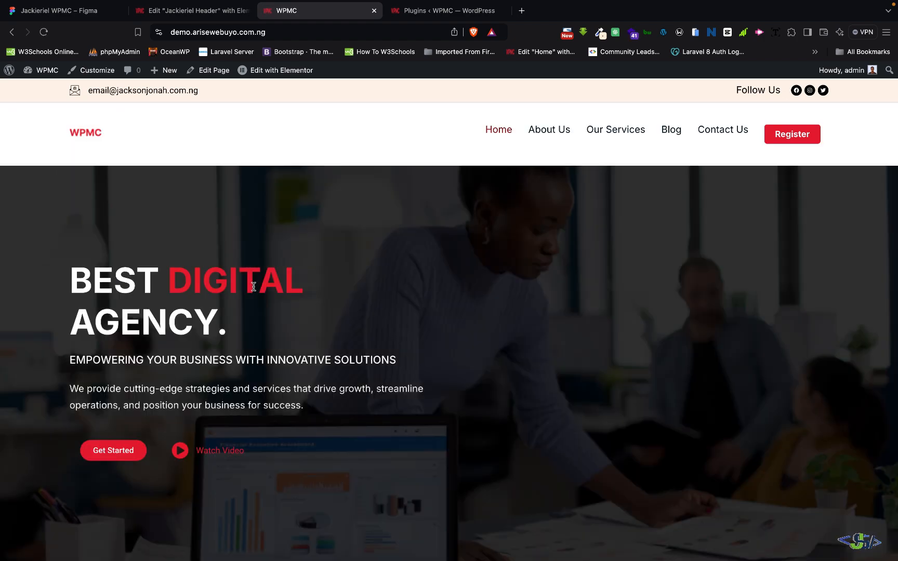
{"action": "scroll", "coordinate": [315, 350], "scroll_direction": "down", "scroll_amount": 5}
{"action": "scroll", "coordinate": [315, 351], "scroll_direction": "up", "scroll_amount": 5}
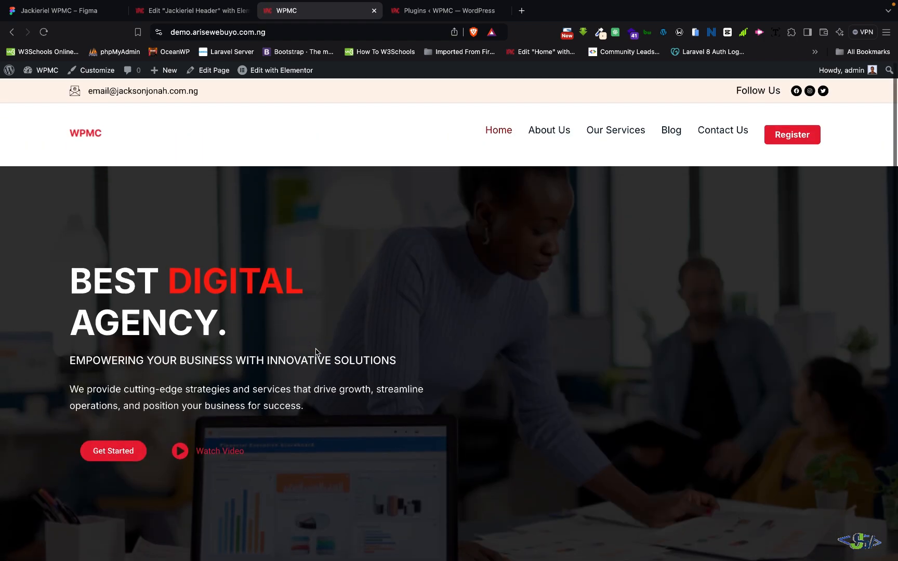
Step: Turn on Bottom Border in the Main Nav container's Sticky Header Effects and publish the update
{"action": "left_click", "coordinate": [229, 13]}
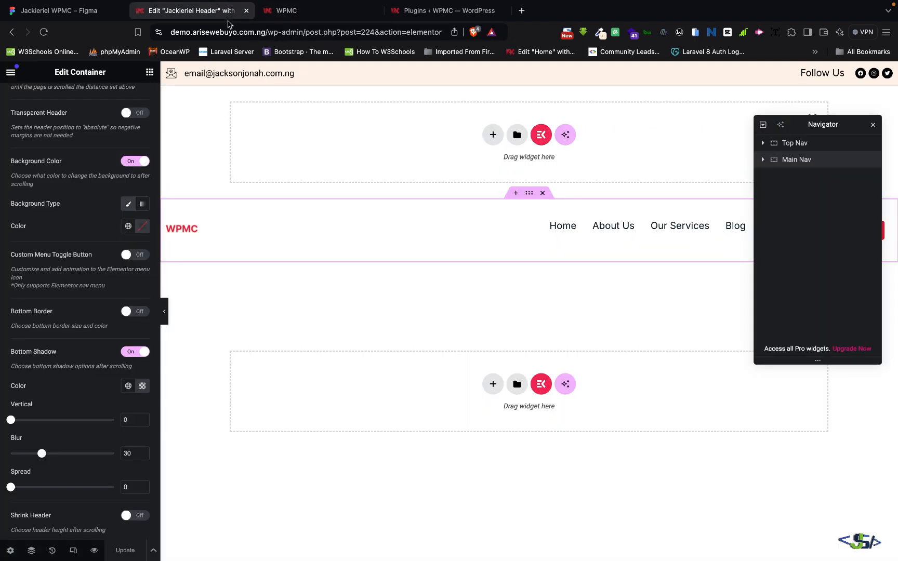
{"action": "scroll", "coordinate": [120, 437], "scroll_direction": "down", "scroll_amount": 5}
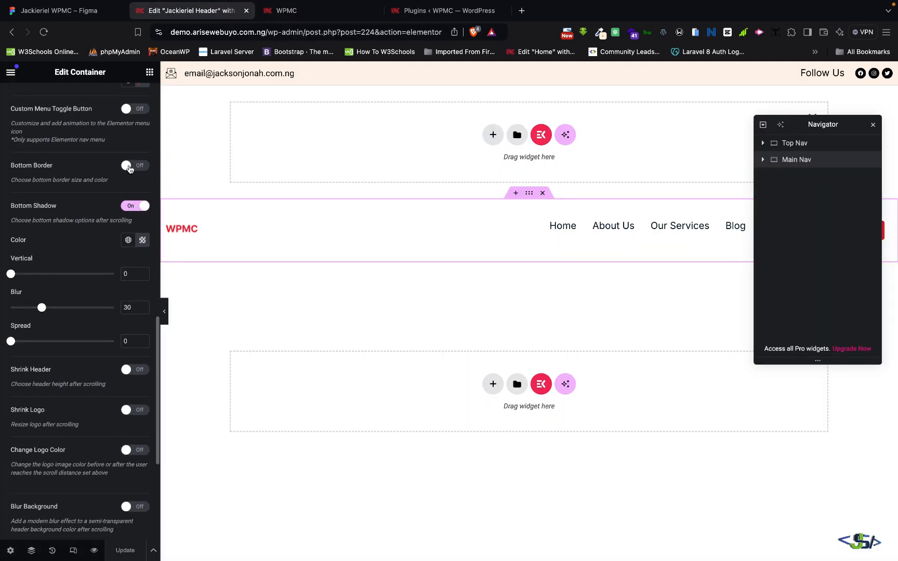
{"action": "left_click", "coordinate": [129, 166]}
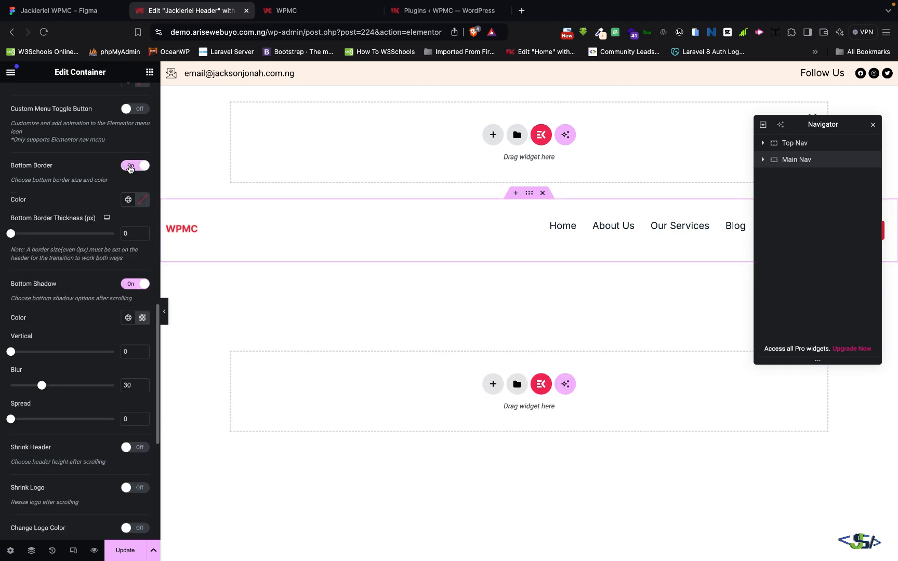
{"action": "left_click", "coordinate": [121, 553]}
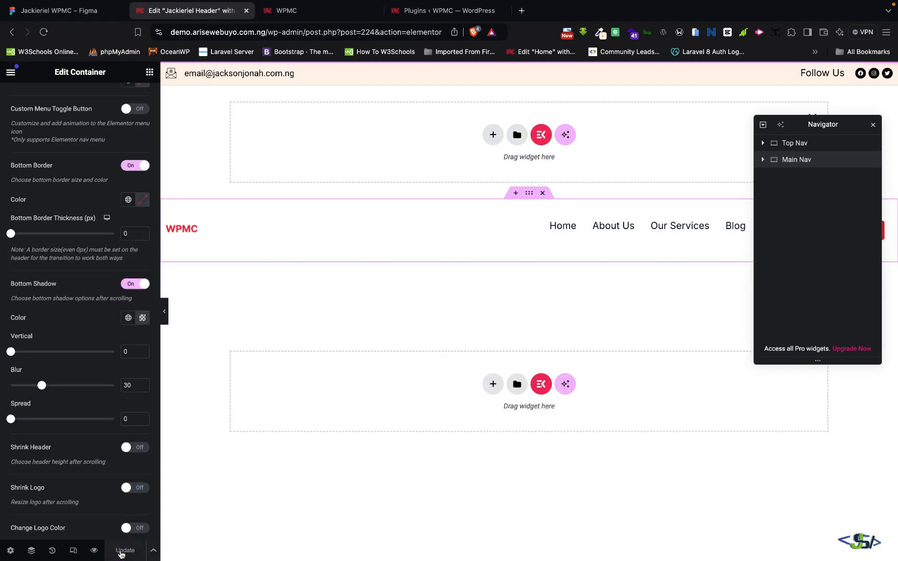
{"action": "scroll", "coordinate": [89, 506], "scroll_direction": "down", "scroll_amount": 2}
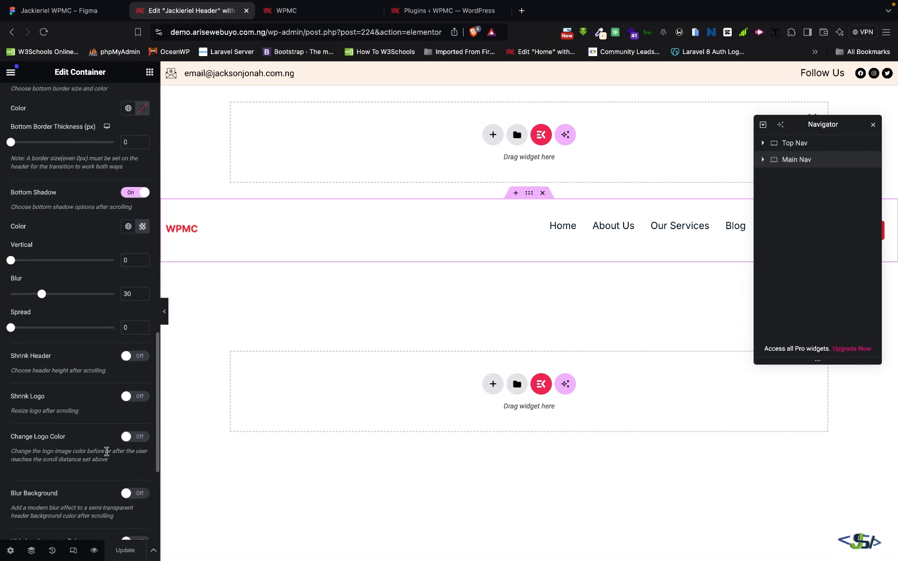
{"action": "scroll", "coordinate": [134, 487], "scroll_direction": "down", "scroll_amount": 4}
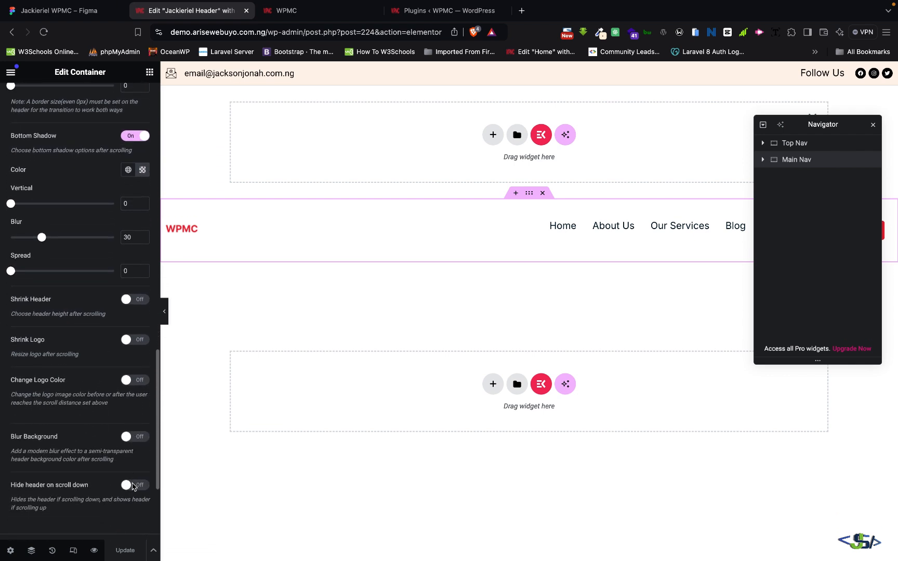